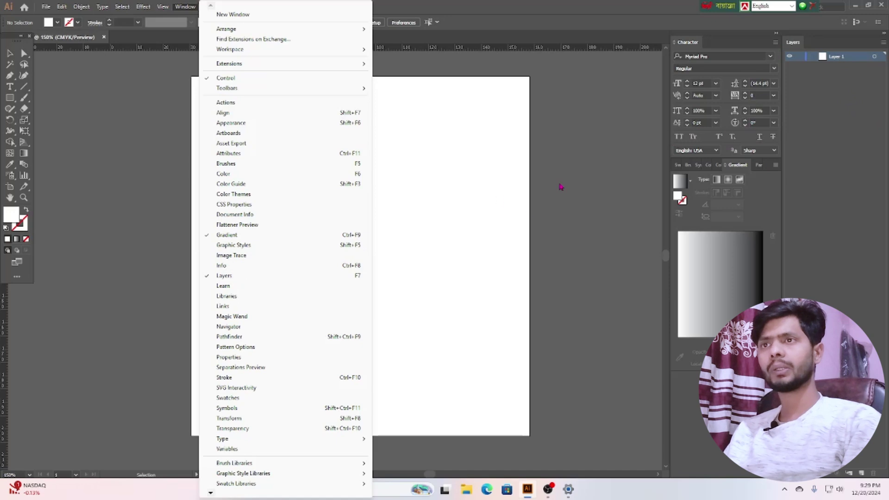
Step: Place the white T-shirt photo "WhatsApp-Image-2022-05-23-at-2.18.29-PM" from the PRONT IMEGE folder on the artboard
{"action": "left_click", "coordinate": [560, 187]}
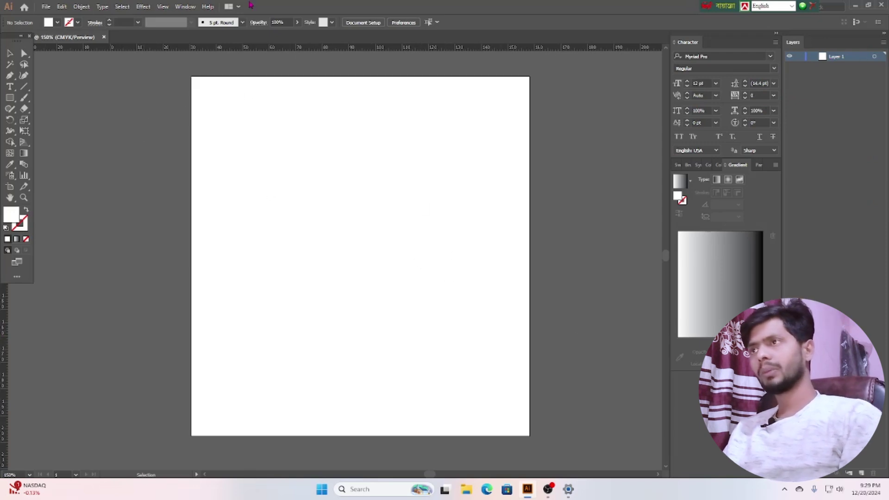
{"action": "left_click", "coordinate": [46, 6]}
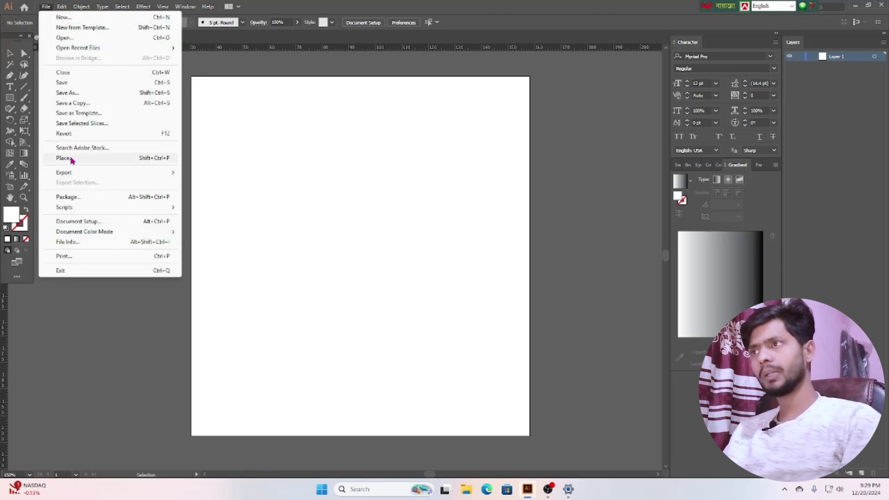
{"action": "left_click", "coordinate": [64, 159]}
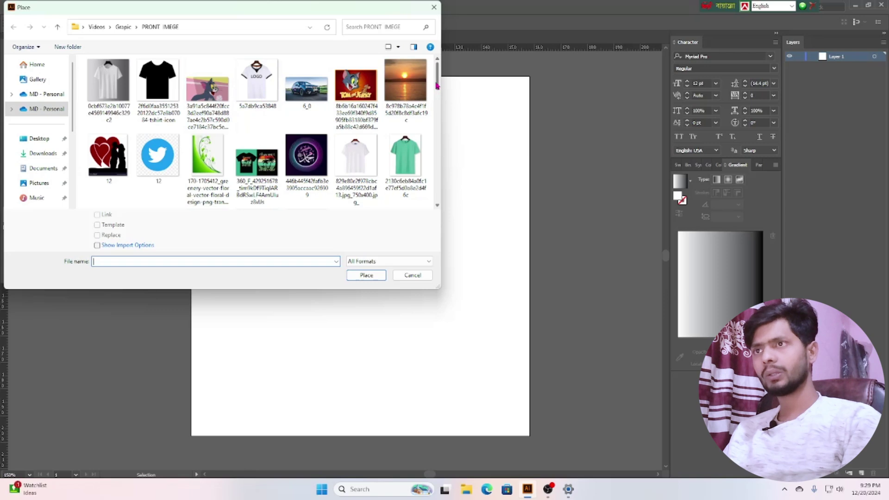
{"action": "left_click_drag", "start_coordinate": [437, 85], "coordinate": [425, 192]}
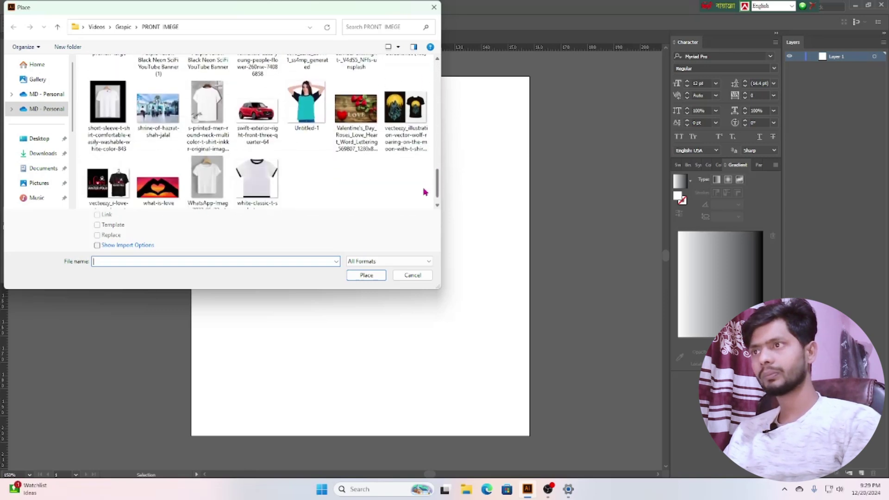
{"action": "left_click", "coordinate": [208, 190]}
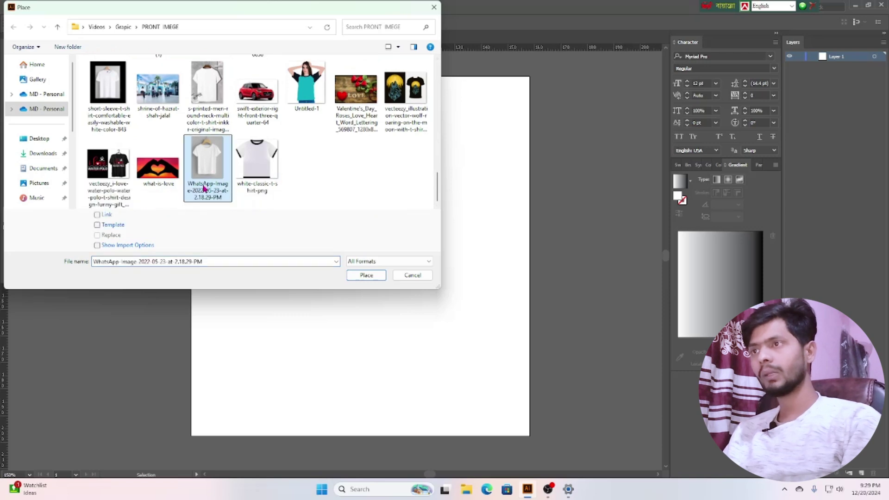
{"action": "left_click", "coordinate": [365, 274]}
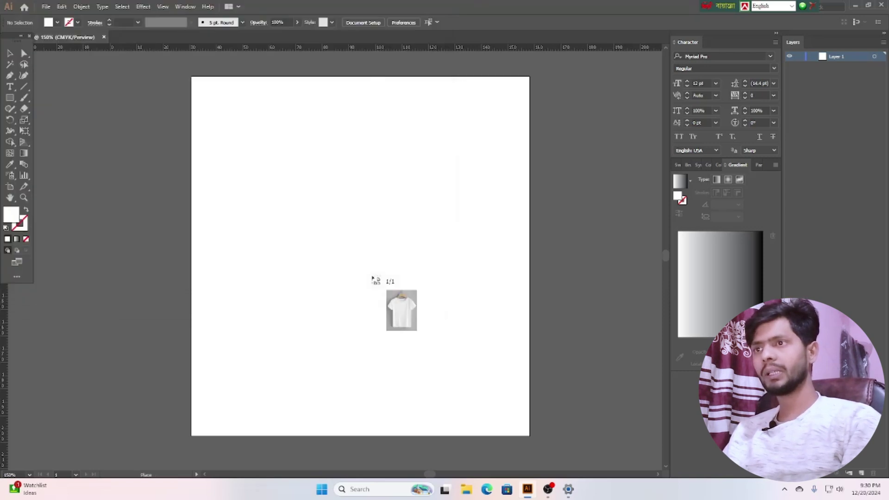
{"action": "left_click", "coordinate": [215, 152]}
Step: Move and scale the T-shirt photo to cover the artboard exactly, at about 128 by 136 mm
{"action": "left_click_drag", "start_coordinate": [380, 342], "coordinate": [349, 288]}
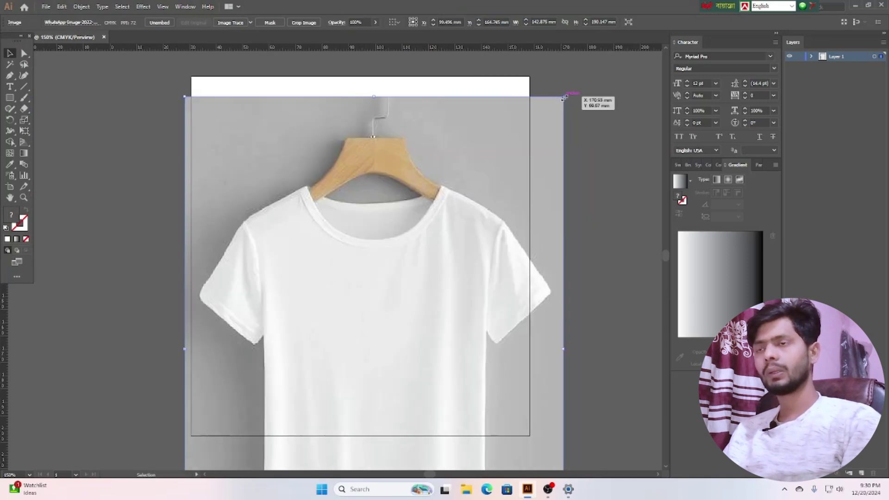
{"action": "left_click_drag", "start_coordinate": [563, 97], "coordinate": [529, 160]}
{"action": "left_click_drag", "start_coordinate": [424, 241], "coordinate": [430, 154]}
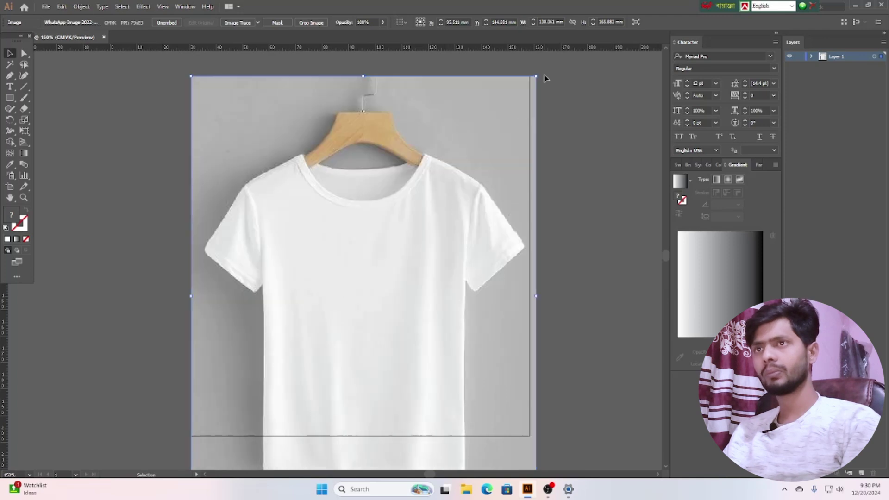
{"action": "left_click_drag", "start_coordinate": [536, 77], "coordinate": [533, 147]}
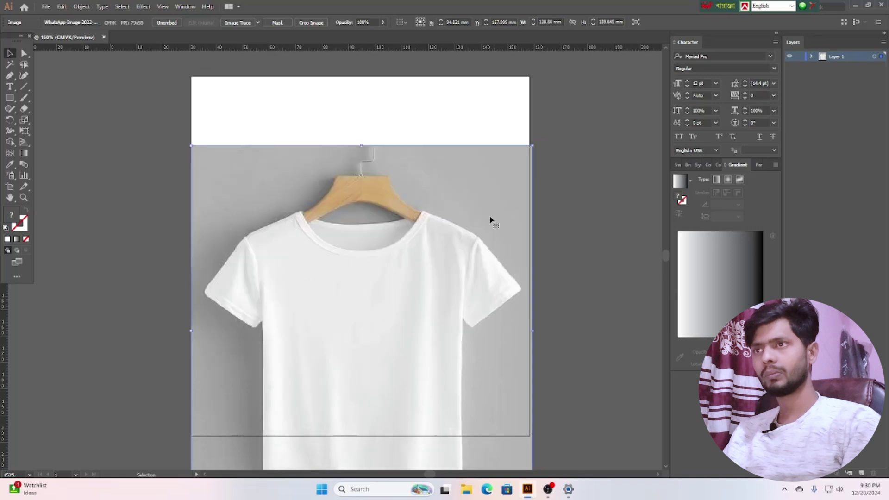
{"action": "left_click_drag", "start_coordinate": [490, 222], "coordinate": [486, 155]}
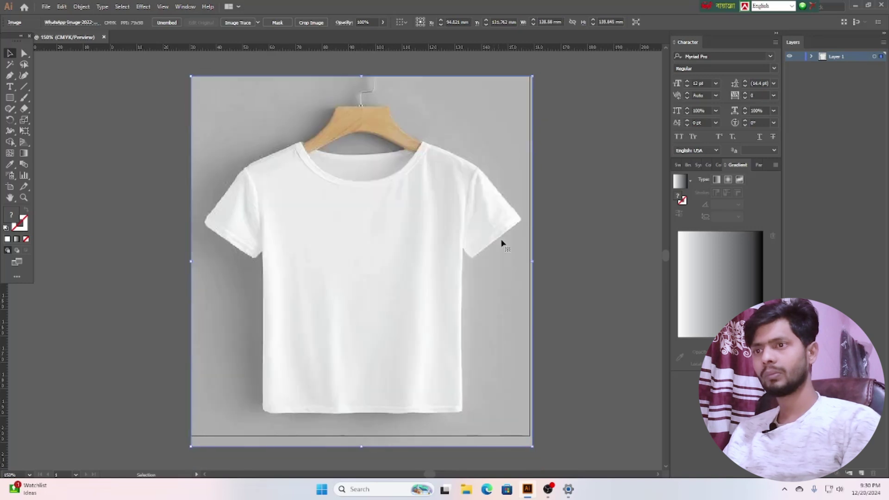
{"action": "left_click_drag", "start_coordinate": [534, 445], "coordinate": [530, 436]}
{"action": "left_click", "coordinate": [591, 363]}
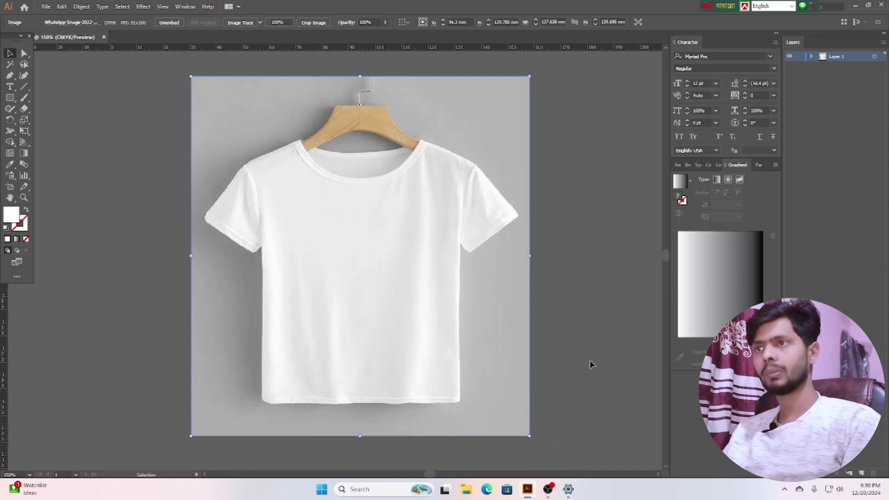
{"action": "scroll", "coordinate": [396, 313], "scroll_direction": "up", "scroll_amount": 1}
{"action": "scroll", "coordinate": [396, 313], "scroll_direction": "down", "scroll_amount": 1}
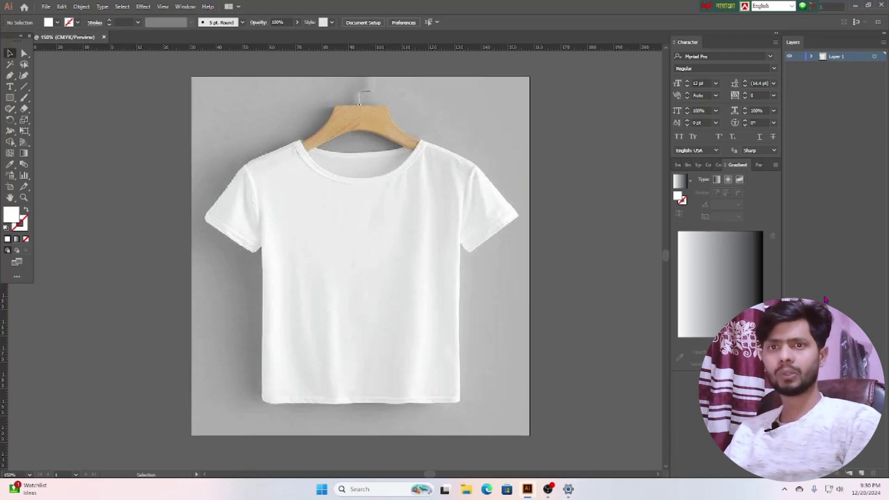
Step: Add two empty sublayers inside Layer 1 above the photo and collapse the layer
{"action": "left_click", "coordinate": [849, 474]}
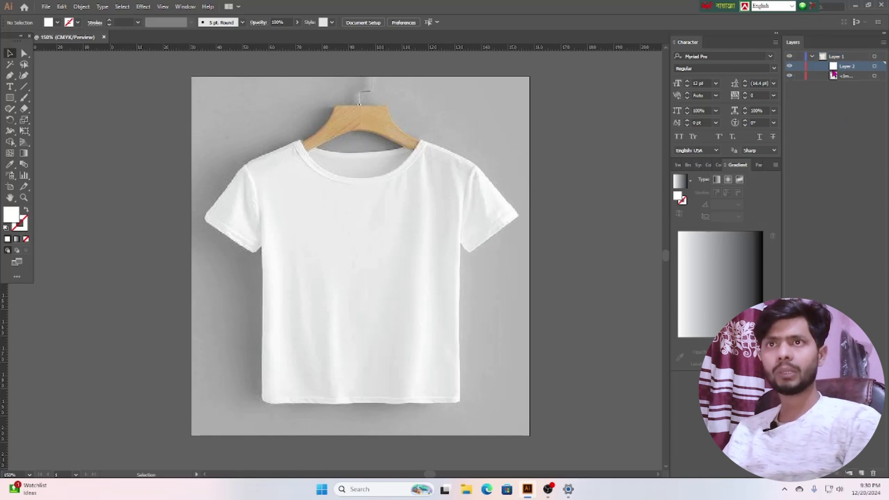
{"action": "left_click", "coordinate": [862, 475]}
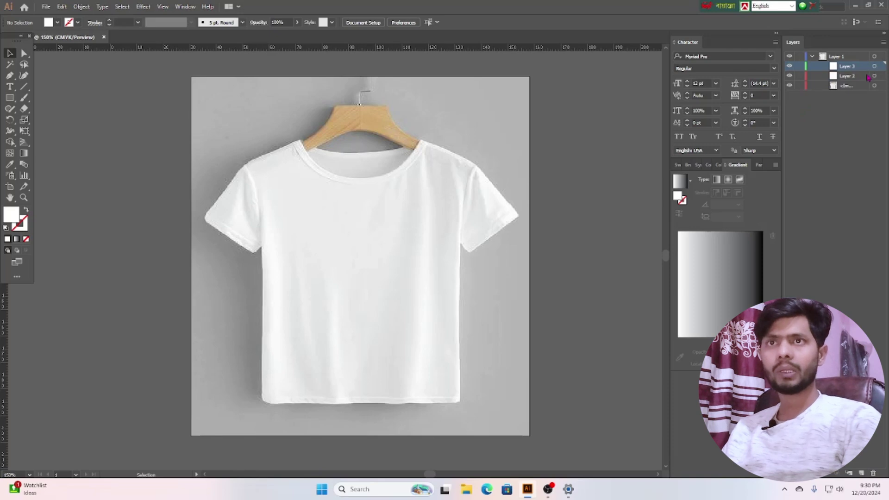
{"action": "left_click", "coordinate": [811, 56]}
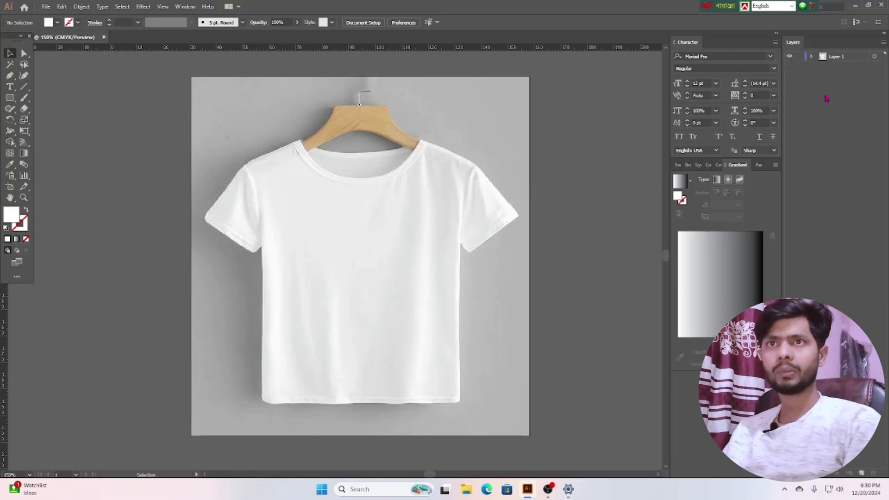
Step: Create a new top-level layer above Layer 1 and lock Layer 1 with the T-shirt photo
{"action": "left_click", "coordinate": [862, 474]}
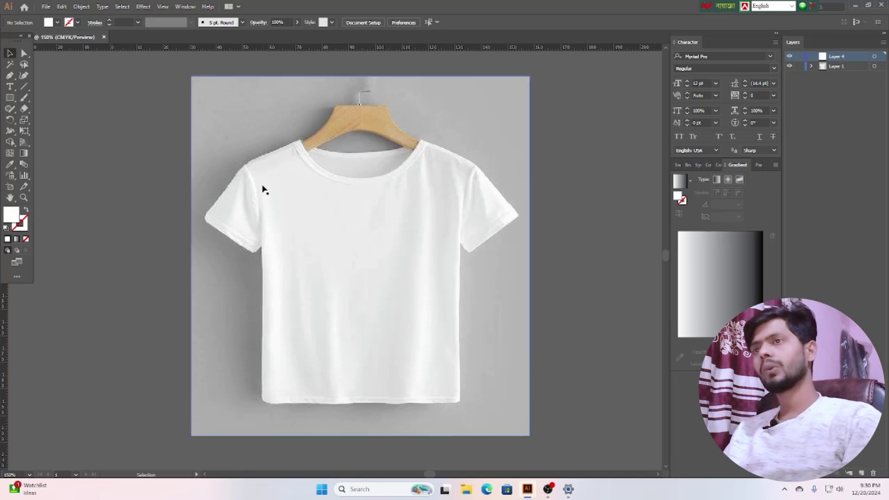
{"action": "left_click", "coordinate": [341, 172]}
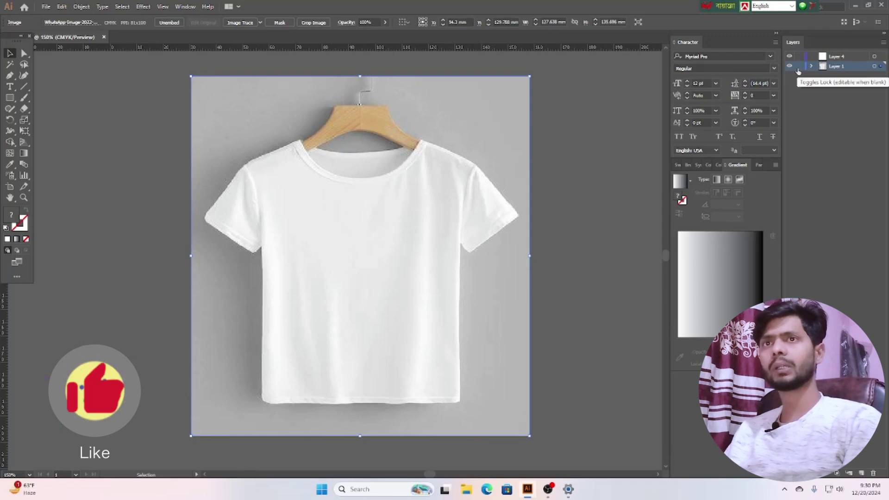
{"action": "left_click", "coordinate": [798, 68]}
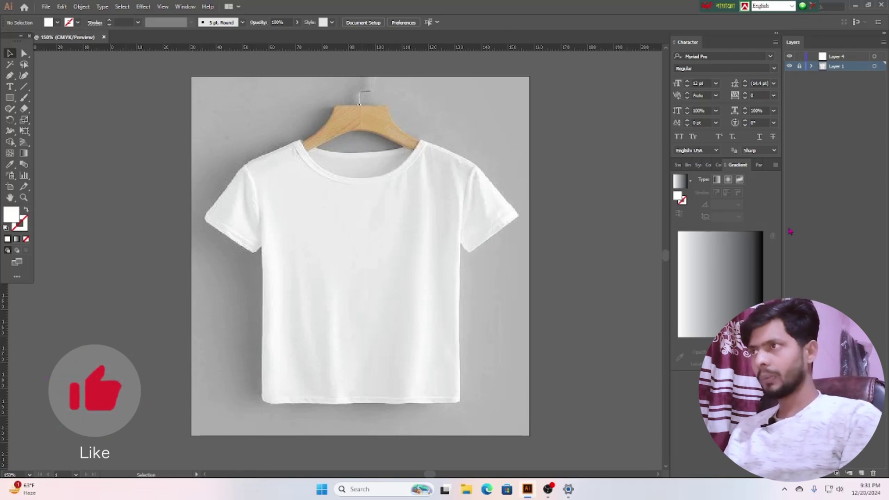
Step: Draw a white circle about 62 mm in diameter on the lower part of the shirt with the Ellipse tool
{"action": "right_click", "coordinate": [10, 99]}
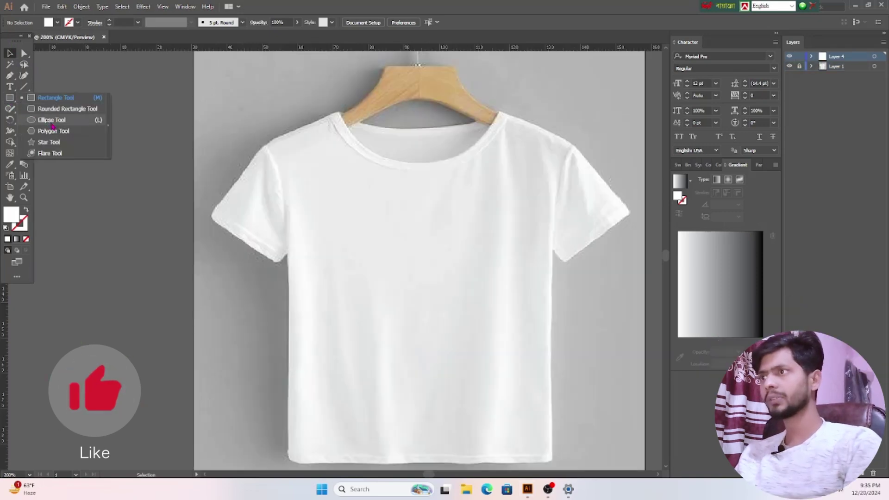
{"action": "left_click", "coordinate": [49, 121]}
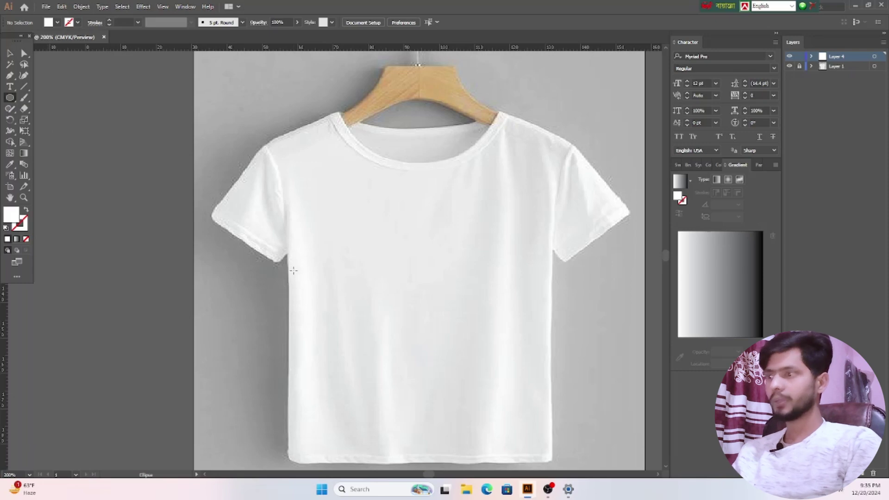
{"action": "left_click_drag", "start_coordinate": [329, 240], "coordinate": [549, 376]}
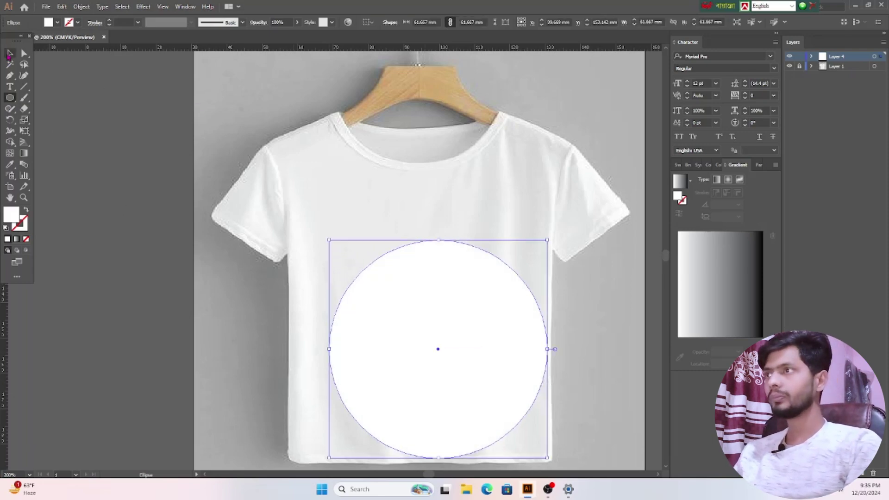
Step: Move the white circle up so it sits centred on the front of the shirt
{"action": "left_click", "coordinate": [9, 53]}
{"action": "left_click_drag", "start_coordinate": [458, 381], "coordinate": [441, 342]}
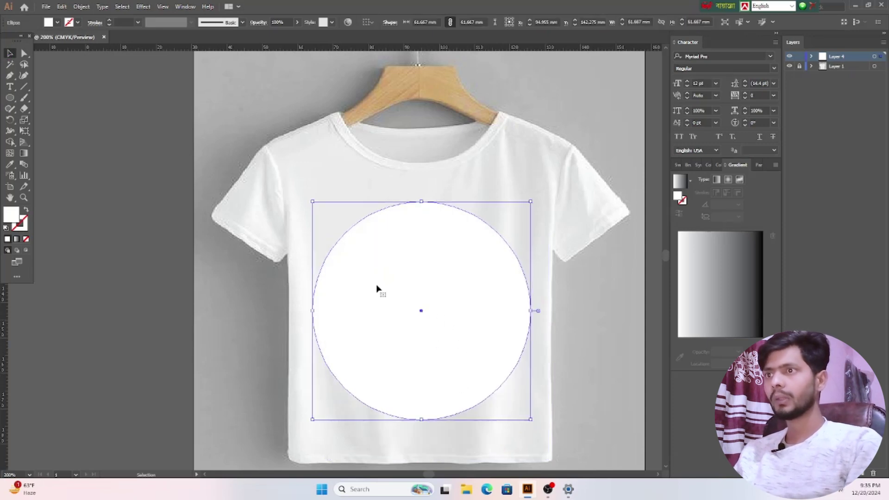
{"action": "scroll", "coordinate": [333, 276], "scroll_direction": "down", "scroll_amount": 1}
{"action": "left_click", "coordinate": [7, 346]}
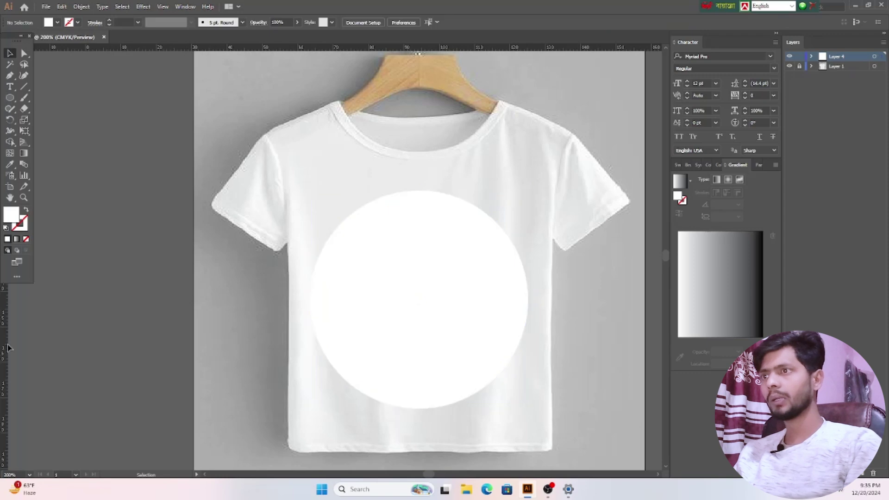
{"action": "left_click", "coordinate": [456, 298]}
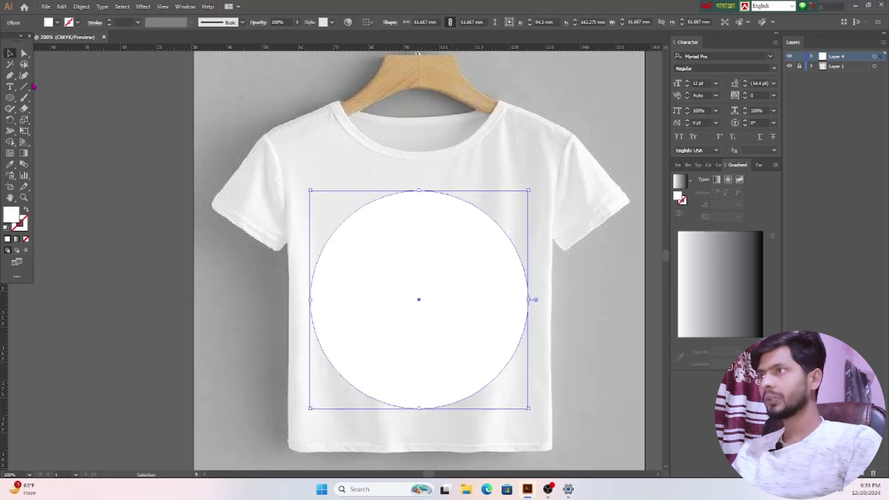
Step: Draw a thin horizontal rectangle about 98 by 1.2 mm, extending from outside the artboard into the circle
{"action": "left_click", "coordinate": [10, 98]}
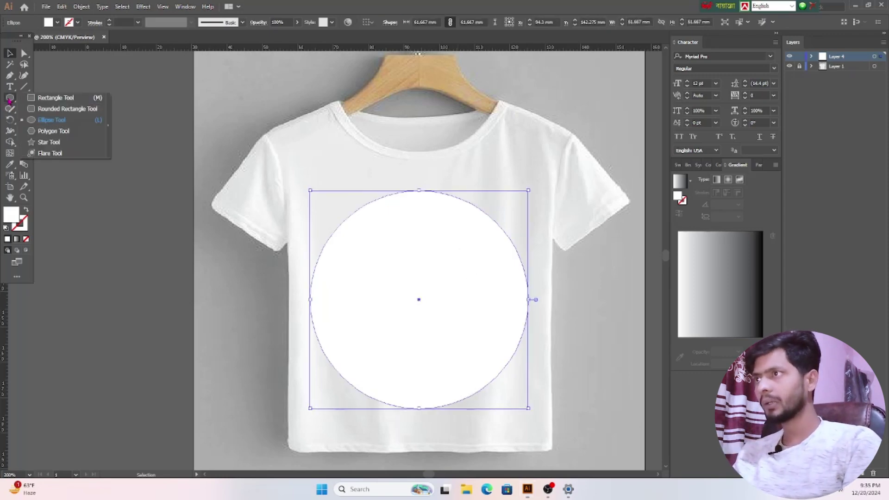
{"action": "left_click", "coordinate": [56, 98]}
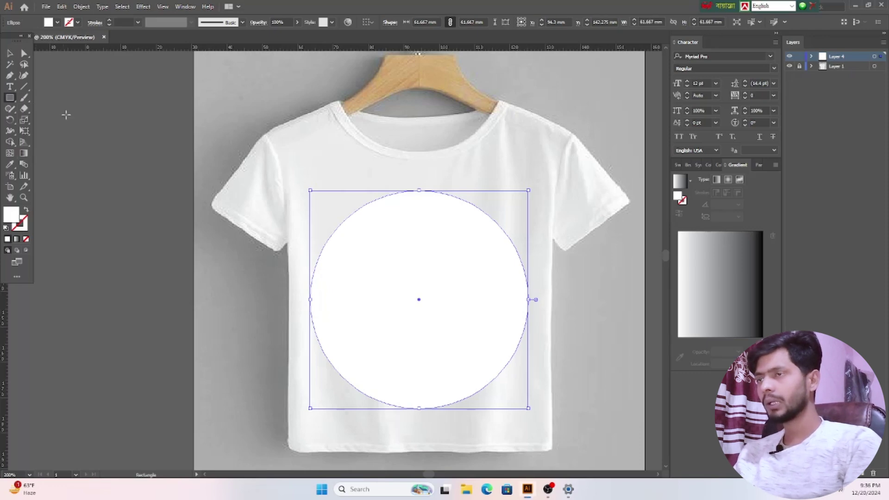
{"action": "left_click_drag", "start_coordinate": [90, 266], "coordinate": [436, 270]}
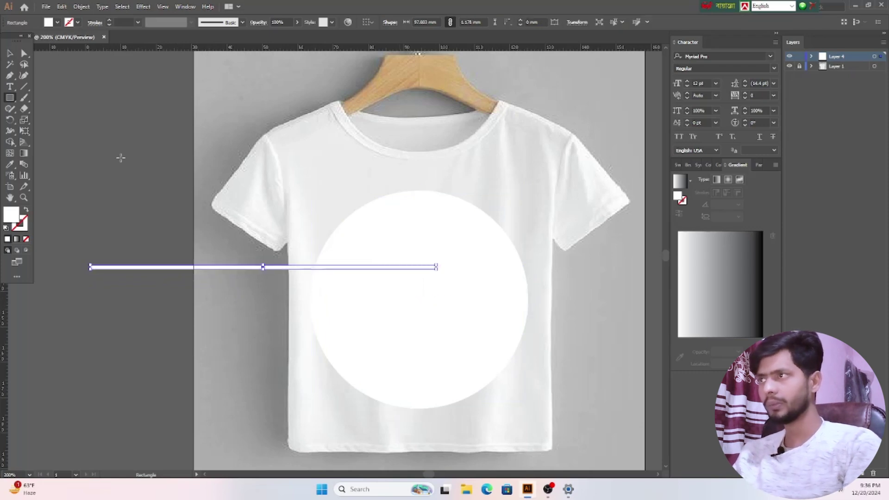
{"action": "left_click", "coordinate": [9, 53]}
{"action": "left_click", "coordinate": [250, 284]}
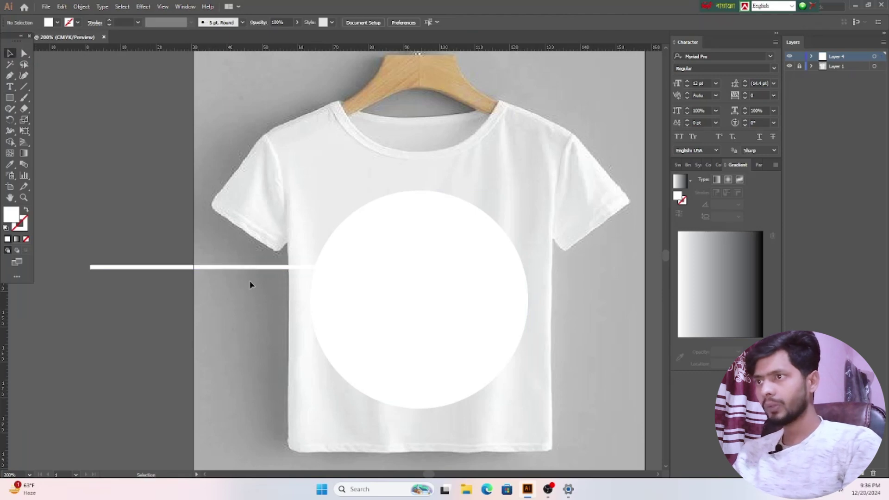
Step: Duplicate the thin rectangle a short distance directly below the original
{"action": "left_click", "coordinate": [248, 268]}
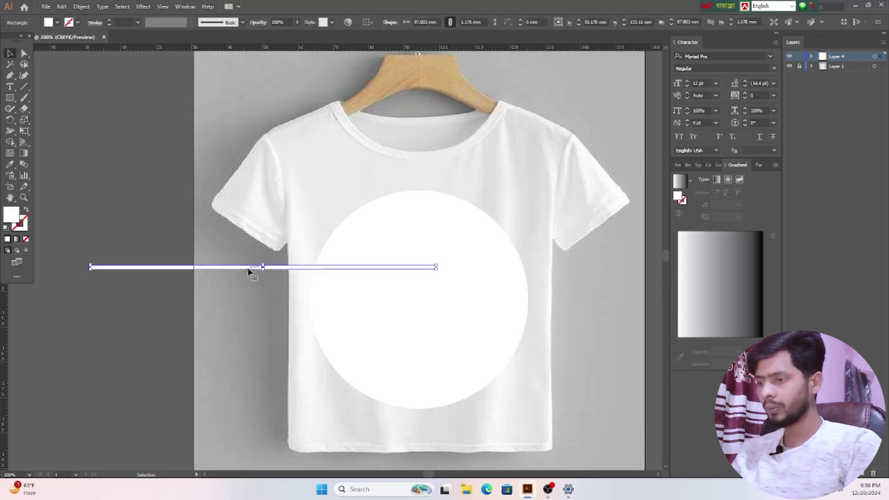
{"action": "left_click_drag", "start_coordinate": [248, 269], "coordinate": [250, 278]}
{"action": "left_click", "coordinate": [201, 318]}
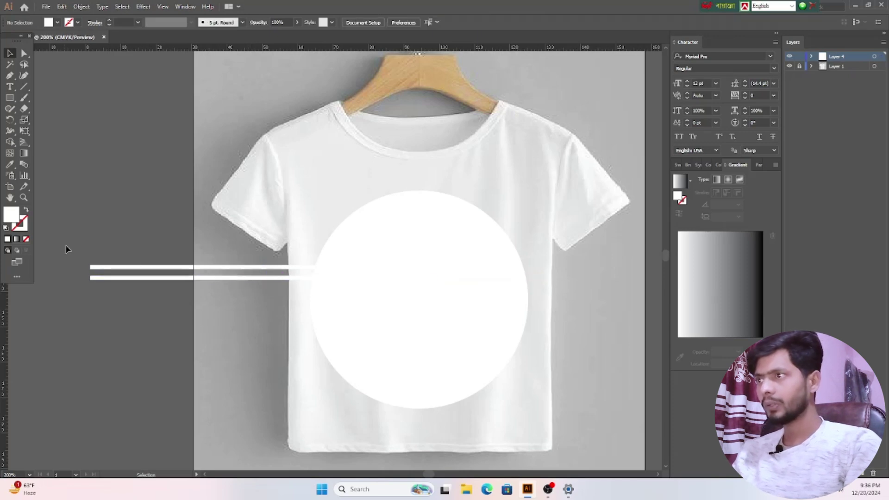
Step: Fill both thin rectangles with black
{"action": "left_click_drag", "start_coordinate": [120, 309], "coordinate": [121, 306]}
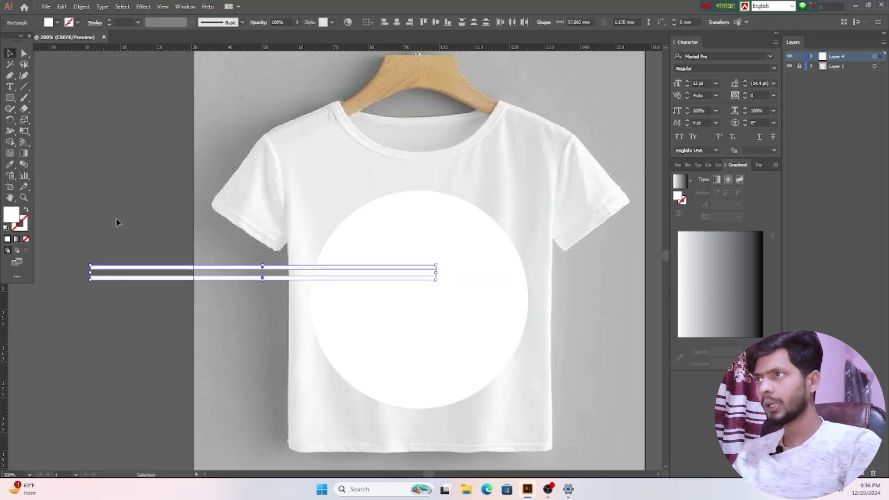
{"action": "left_click", "coordinate": [57, 23]}
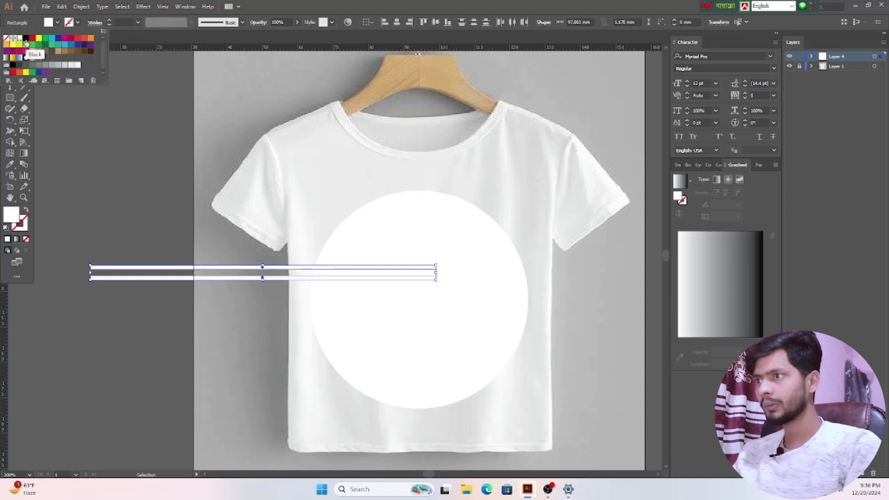
{"action": "left_click", "coordinate": [25, 41]}
{"action": "left_click", "coordinate": [119, 160]}
{"action": "left_click", "coordinate": [148, 353]}
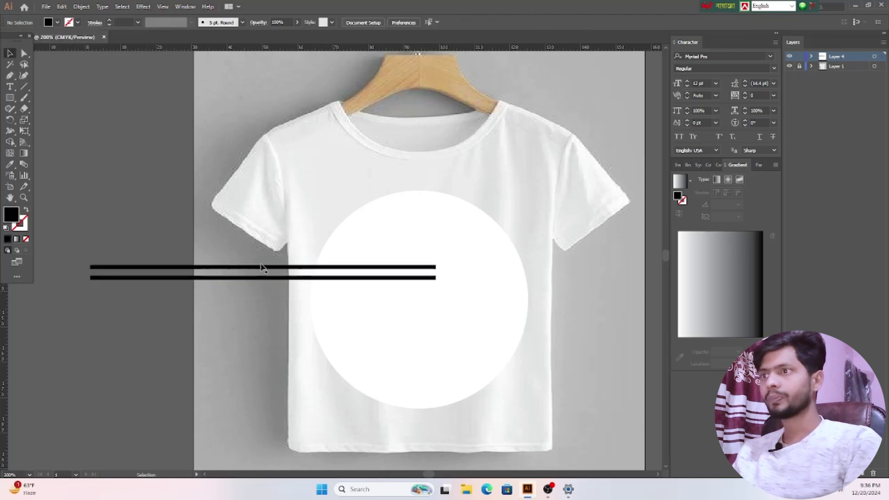
Step: Move the two black bars across the circle, one above and one below its centre
{"action": "left_click_drag", "start_coordinate": [263, 267], "coordinate": [387, 265]}
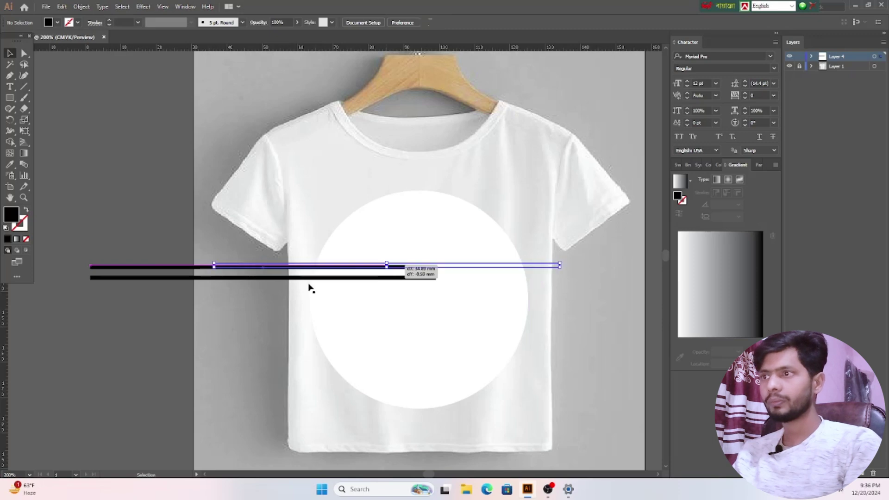
{"action": "left_click_drag", "start_coordinate": [310, 288], "coordinate": [414, 340]}
{"action": "left_click_drag", "start_coordinate": [436, 269], "coordinate": [452, 283]}
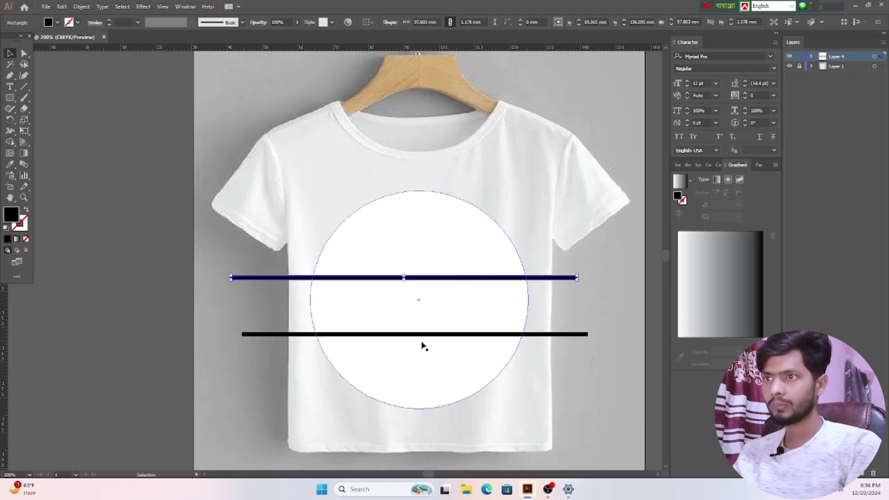
Step: Lower the bottom bar slightly, and cut both black bars out of the circle with the Shape Builder, leaving three separate segments
{"action": "left_click_drag", "start_coordinate": [423, 339], "coordinate": [422, 343]}
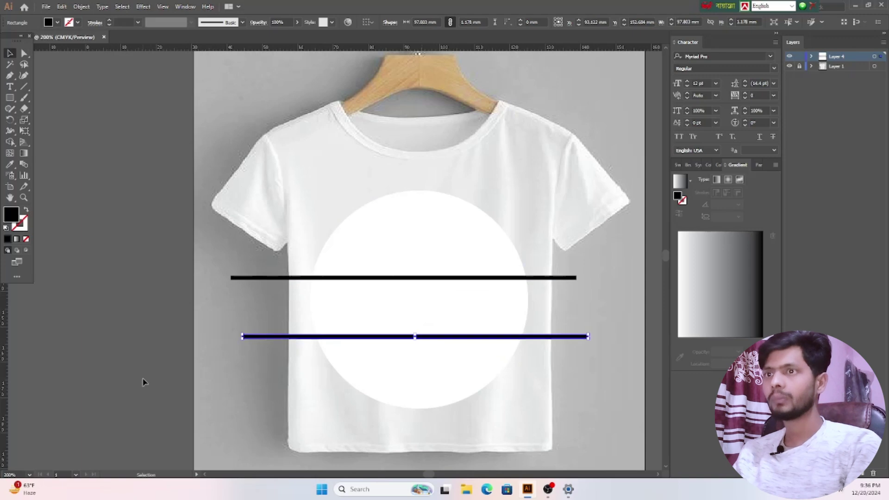
{"action": "left_click", "coordinate": [260, 387]}
{"action": "left_click_drag", "start_coordinate": [308, 208], "coordinate": [502, 409]}
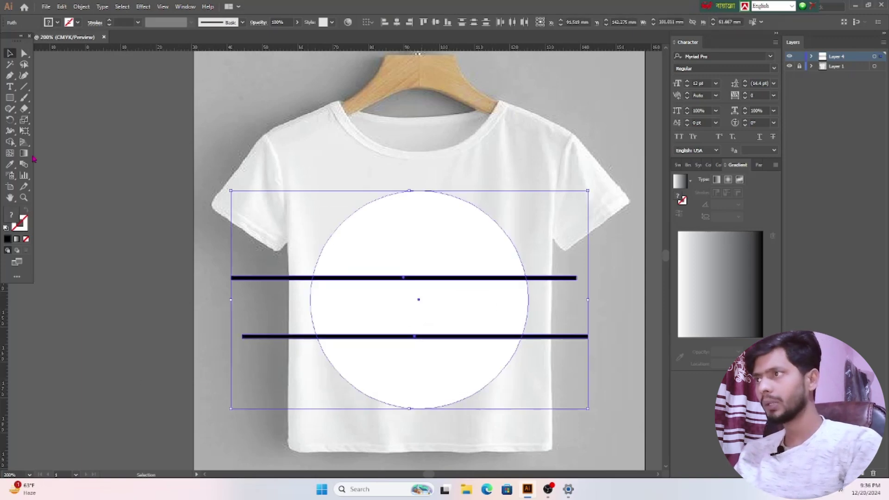
{"action": "left_click", "coordinate": [10, 143]}
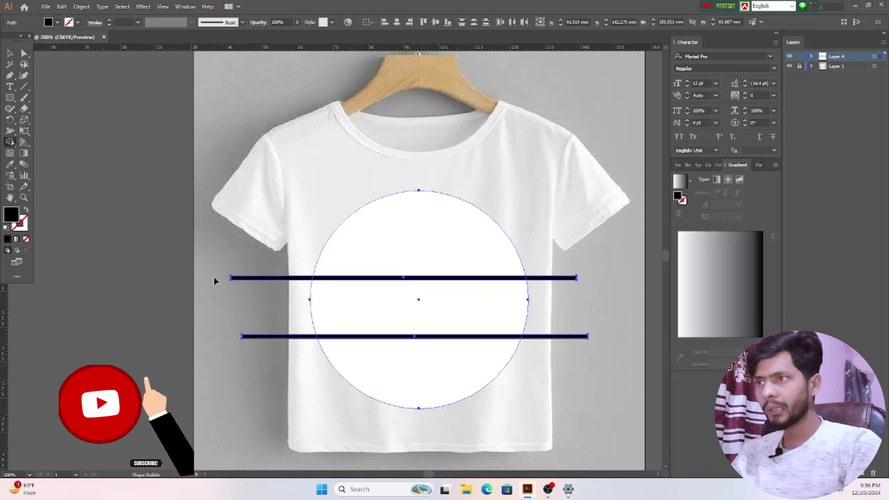
{"action": "left_click_drag", "start_coordinate": [240, 280], "coordinate": [523, 282]}
{"action": "left_click", "coordinate": [571, 278], "text": "alt"}
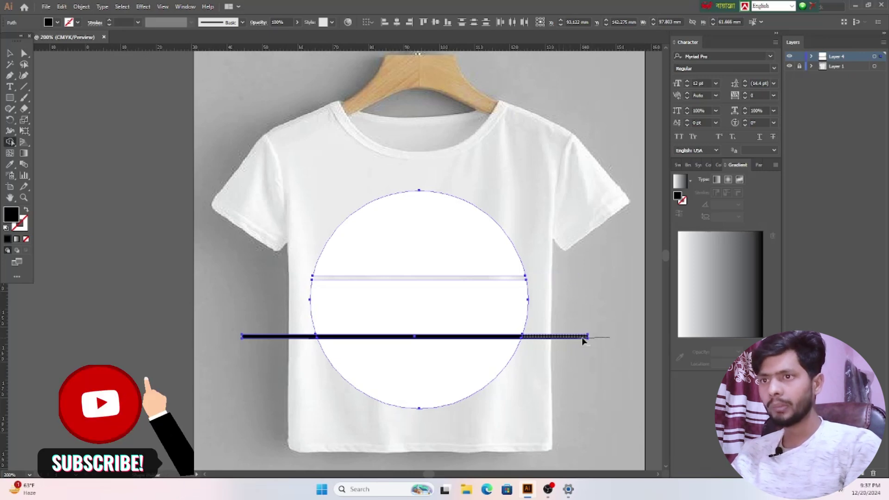
{"action": "left_click_drag", "start_coordinate": [552, 339], "coordinate": [503, 337]}
{"action": "left_click_drag", "start_coordinate": [192, 333], "coordinate": [314, 338]}
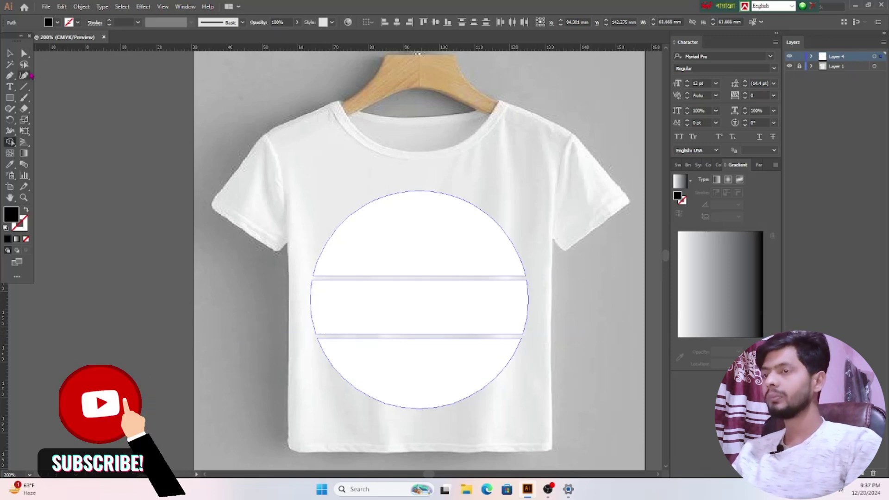
{"action": "left_click", "coordinate": [10, 53]}
{"action": "key", "text": "ctrl+a"}
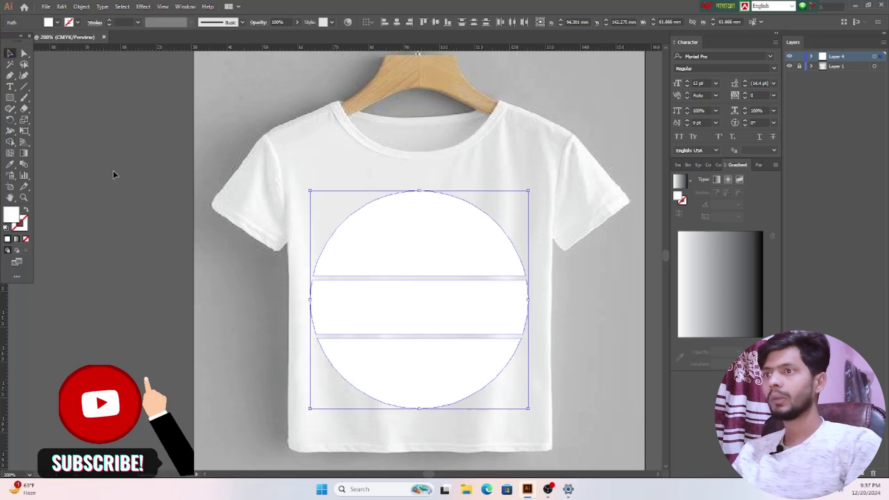
{"action": "left_click", "coordinate": [579, 354]}
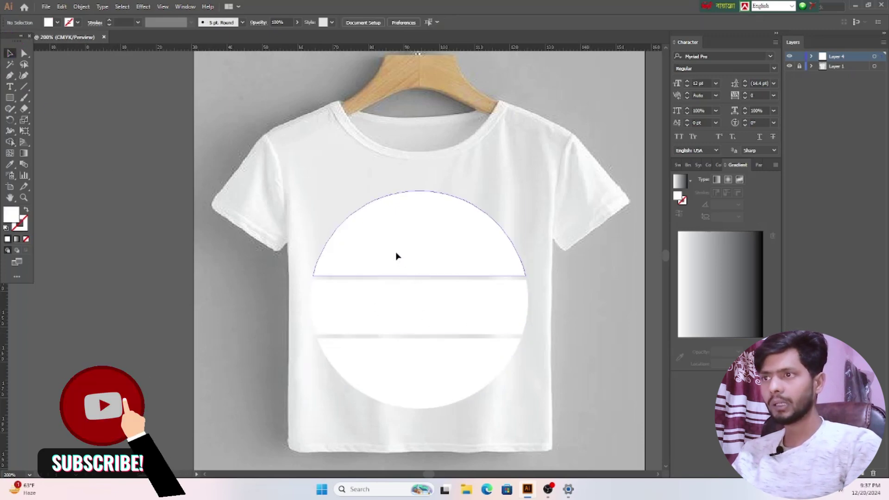
Step: Fill the circle's bottom segment with orange-red
{"action": "left_click", "coordinate": [412, 298]}
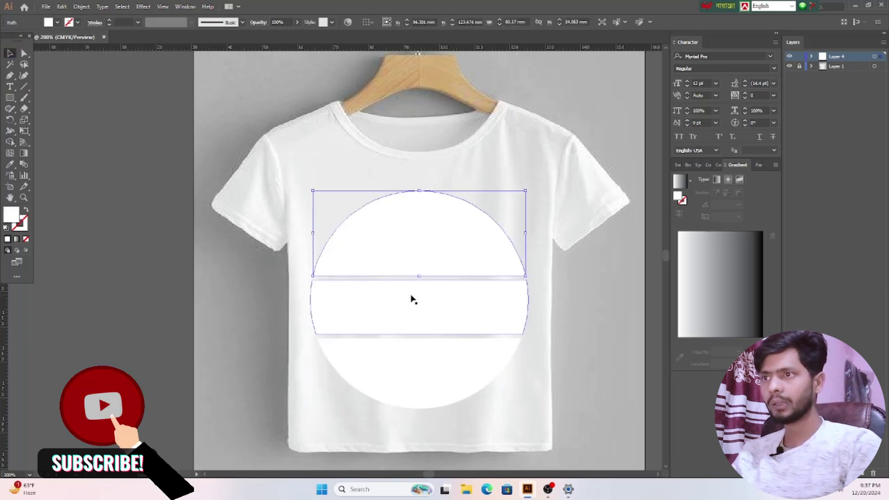
{"action": "left_click", "coordinate": [606, 335]}
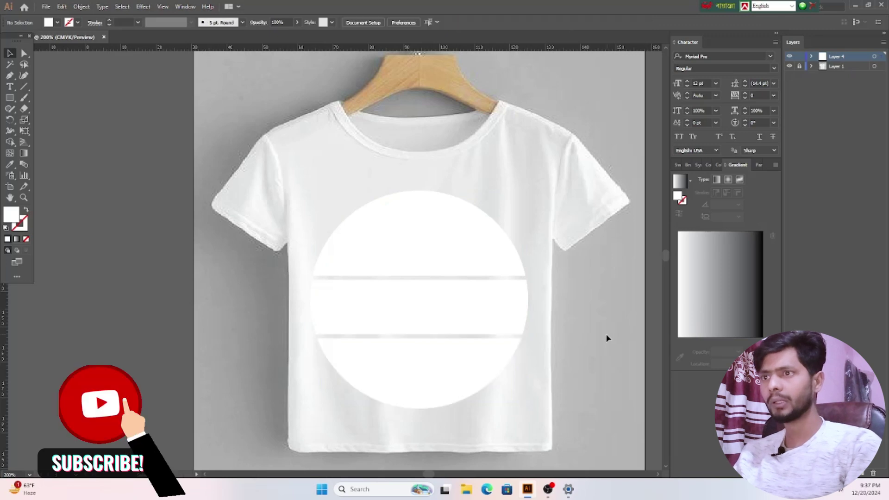
{"action": "left_click", "coordinate": [445, 368]}
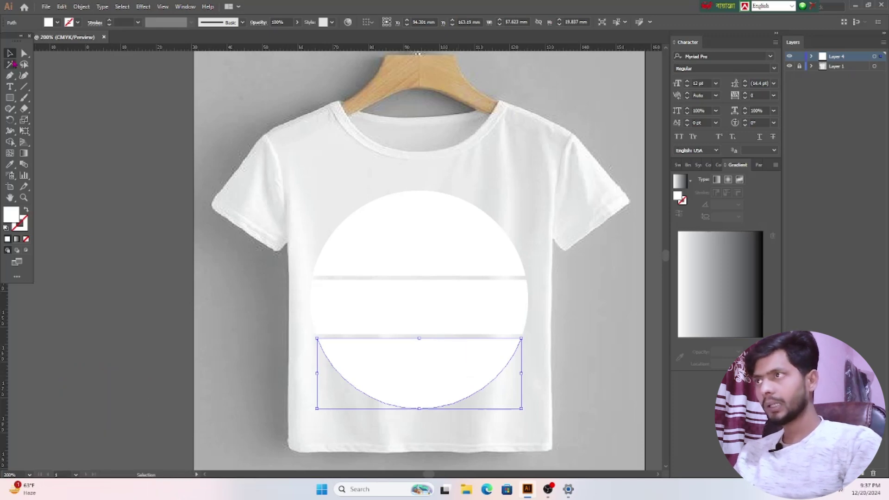
{"action": "left_click", "coordinate": [58, 22]}
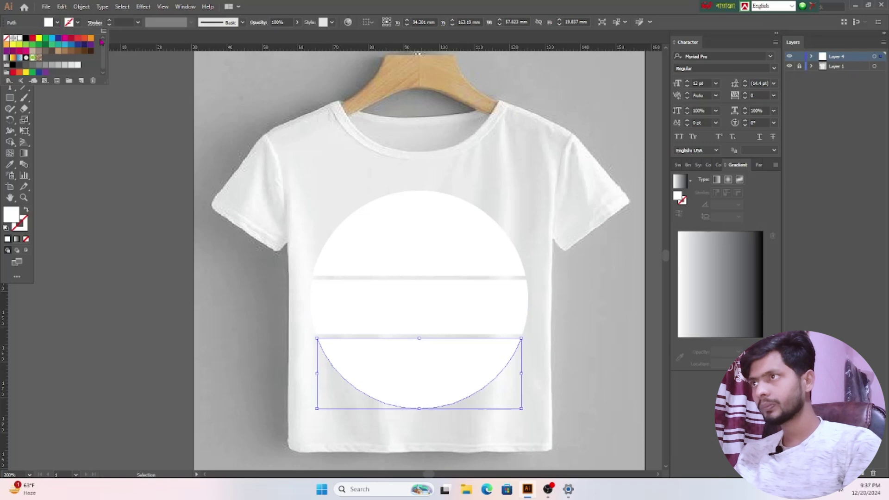
{"action": "left_click", "coordinate": [77, 40]}
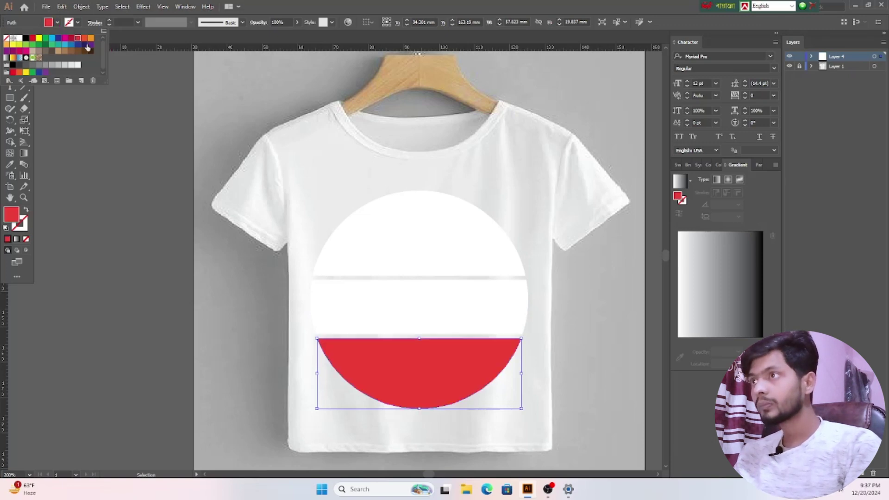
{"action": "left_click", "coordinate": [83, 41]}
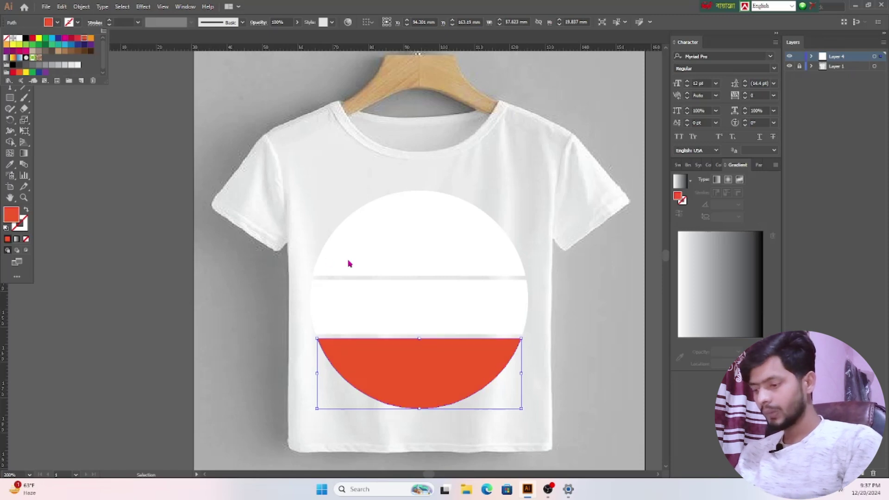
{"action": "left_click", "coordinate": [583, 317]}
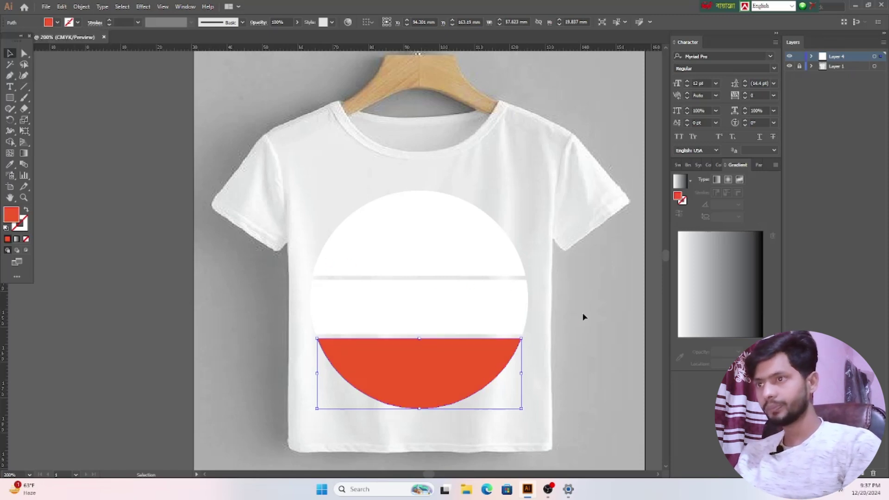
Step: Draw an open zigzag path about 59.5 mm wide and 2.6 mm high across the circle's middle segment with the Pen tool
{"action": "left_click", "coordinate": [426, 308]}
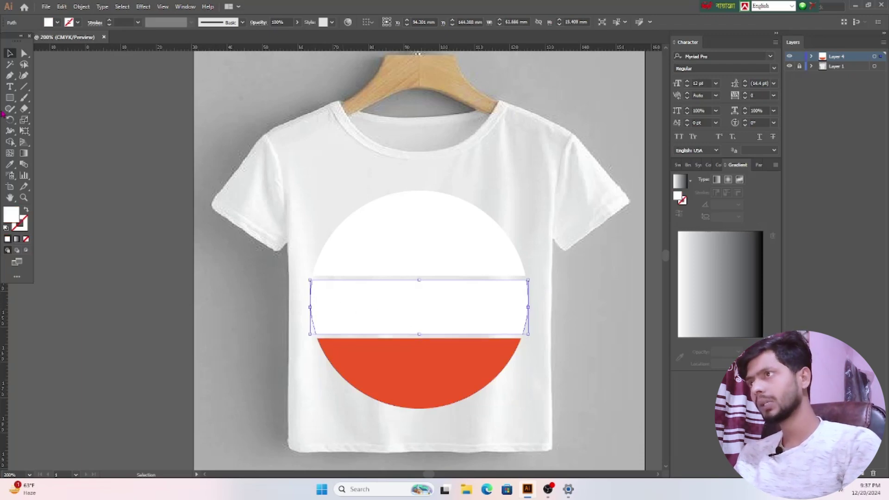
{"action": "left_click", "coordinate": [10, 75]}
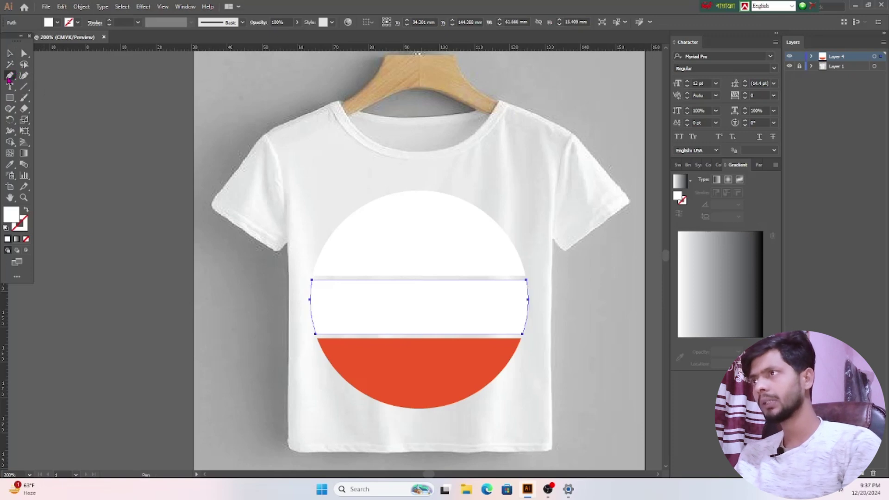
{"action": "left_click", "coordinate": [315, 303]}
{"action": "mouse_move", "coordinate": [315, 306]}
{"action": "left_mouse_down"}
{"action": "mouse_move", "coordinate": [325, 293]}
{"action": "mouse_move", "coordinate": [316, 292]}
{"action": "mouse_move", "coordinate": [329, 306]}
{"action": "left_mouse_up"}
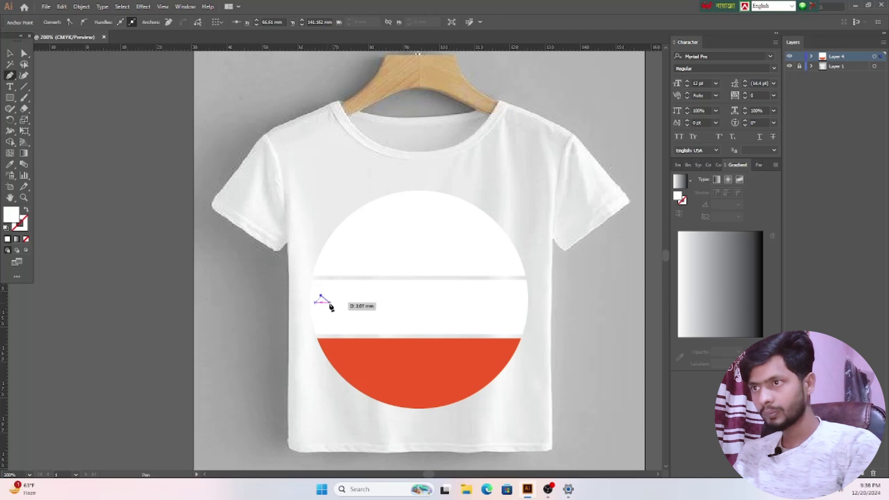
{"action": "left_click_drag", "start_coordinate": [331, 307], "coordinate": [365, 299]}
{"action": "left_click_drag", "start_coordinate": [362, 295], "coordinate": [401, 306]}
{"action": "key", "text": "Escape"}
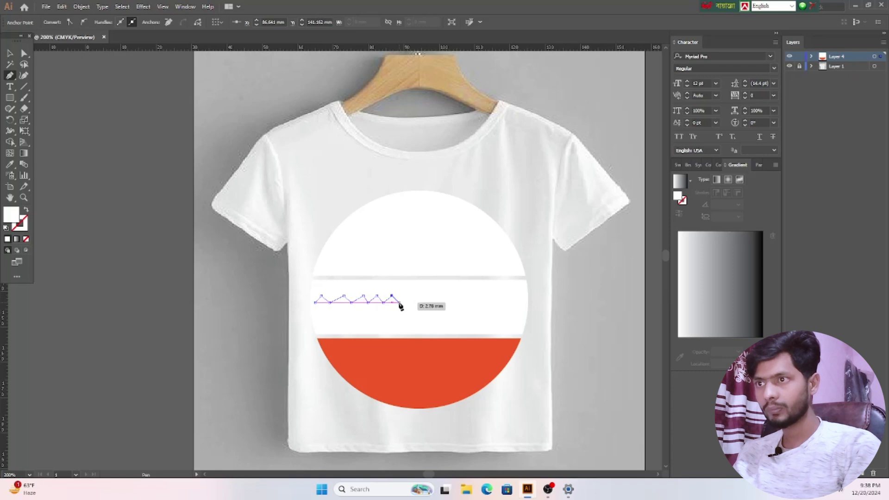
{"action": "left_click", "coordinate": [399, 303]}
{"action": "left_click", "coordinate": [410, 295]}
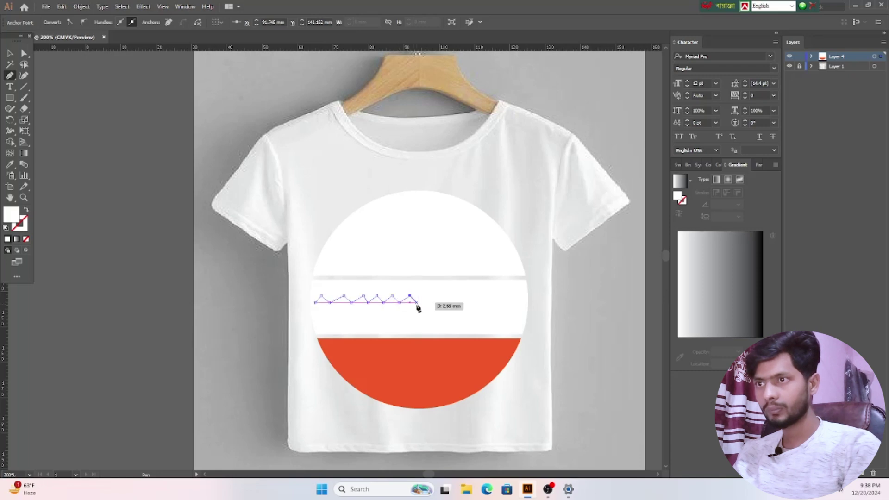
{"action": "left_click", "coordinate": [417, 303]}
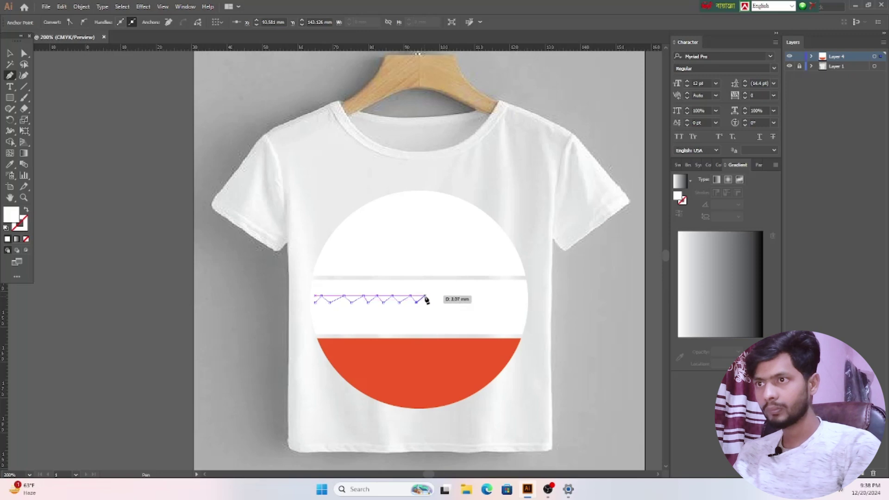
{"action": "left_click", "coordinate": [427, 296]}
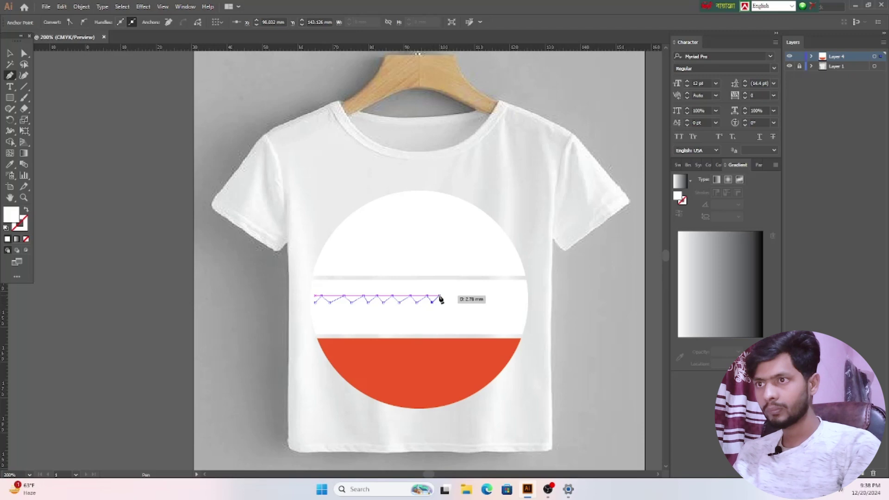
{"action": "left_click", "coordinate": [441, 296]}
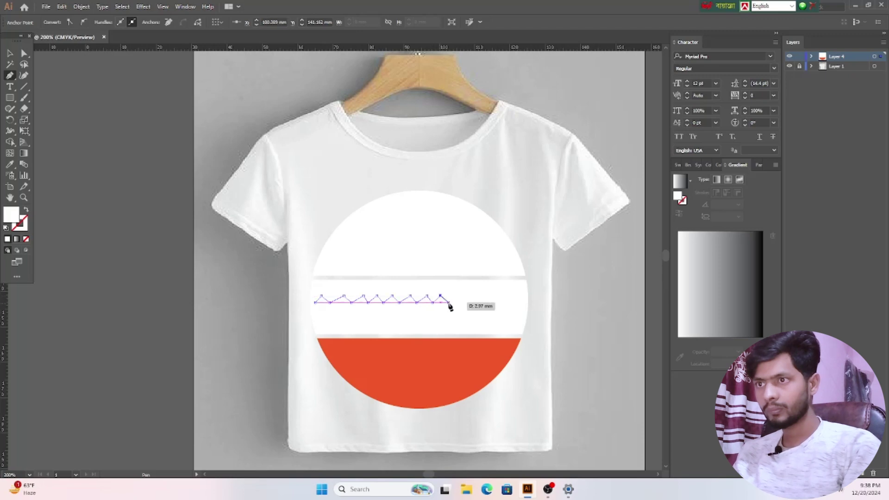
{"action": "left_click", "coordinate": [449, 303]}
{"action": "left_click", "coordinate": [456, 295]}
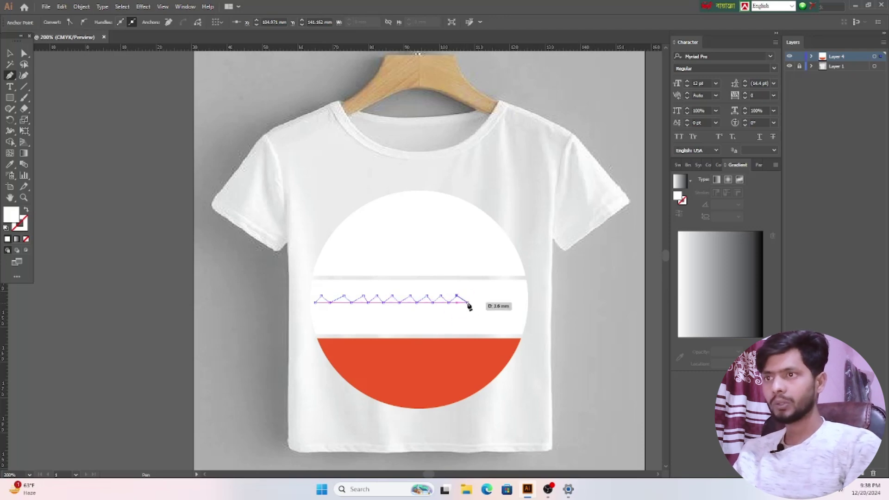
{"action": "left_click", "coordinate": [464, 303]}
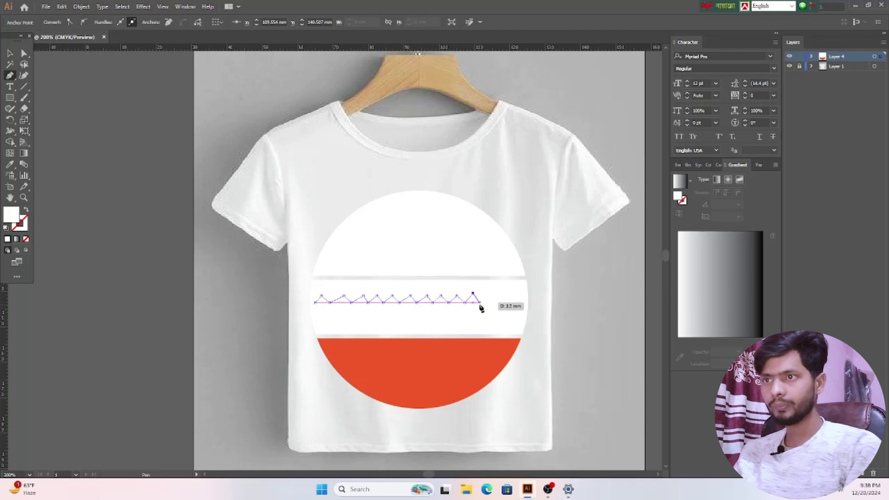
{"action": "key", "text": "Escape"}
{"action": "left_click", "coordinate": [472, 293]}
{"action": "left_click", "coordinate": [479, 303]}
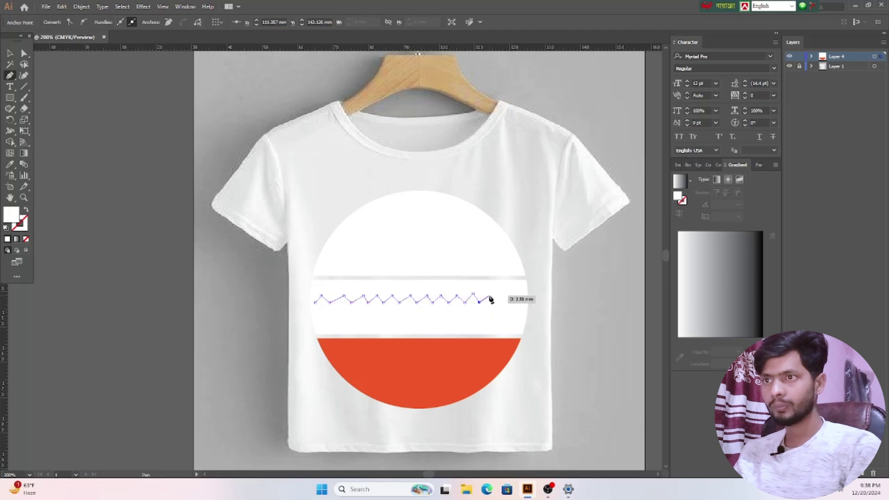
{"action": "left_click", "coordinate": [489, 294]}
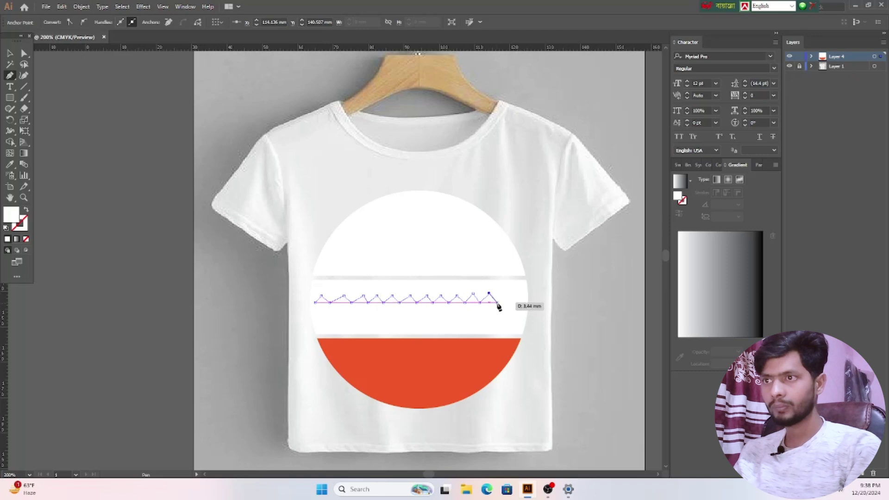
{"action": "left_click", "coordinate": [497, 302]}
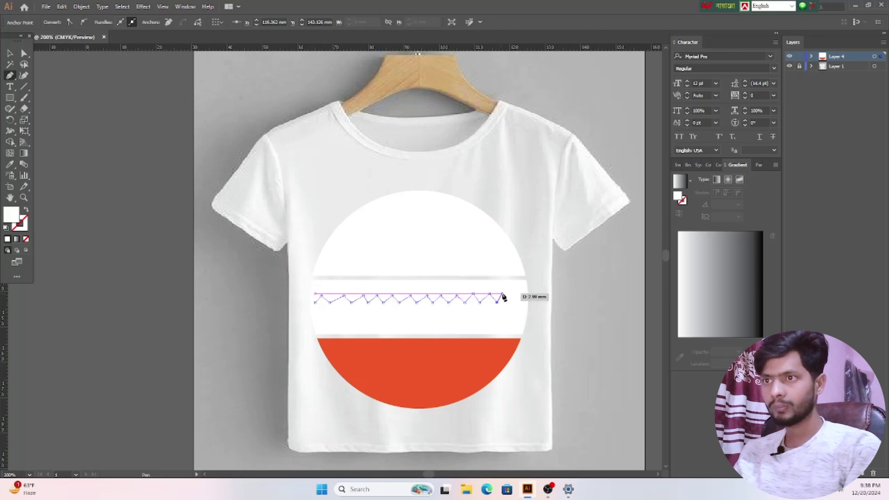
{"action": "left_click", "coordinate": [505, 294]}
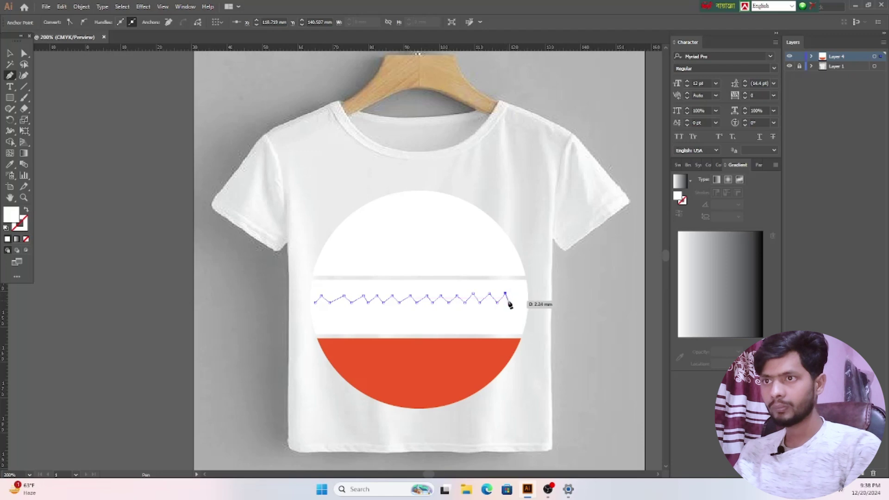
{"action": "left_click", "coordinate": [511, 302]}
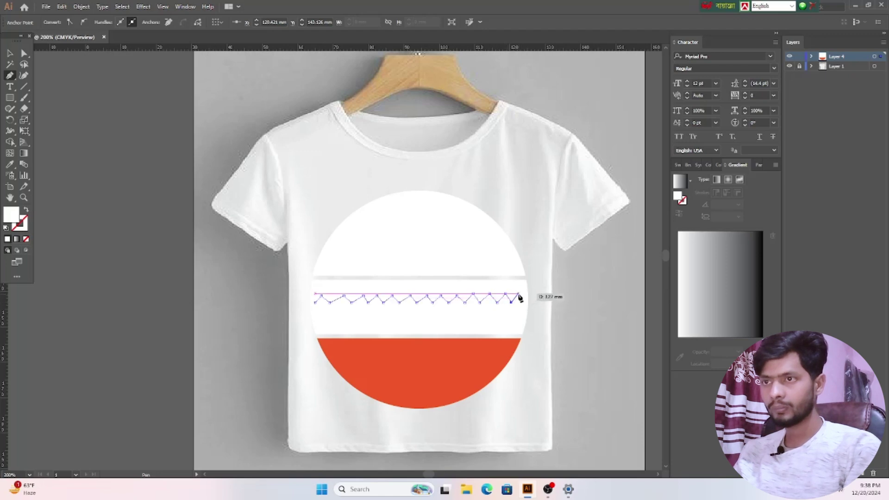
{"action": "left_click", "coordinate": [518, 294]}
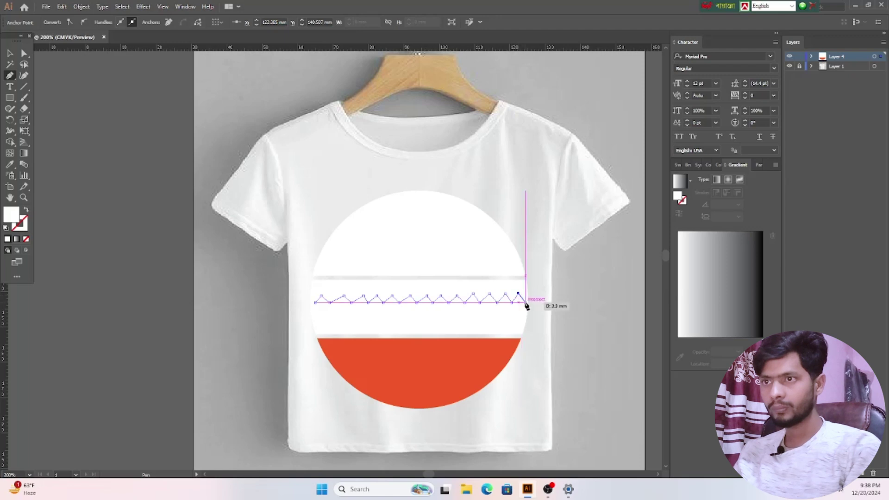
{"action": "left_click", "coordinate": [525, 302]}
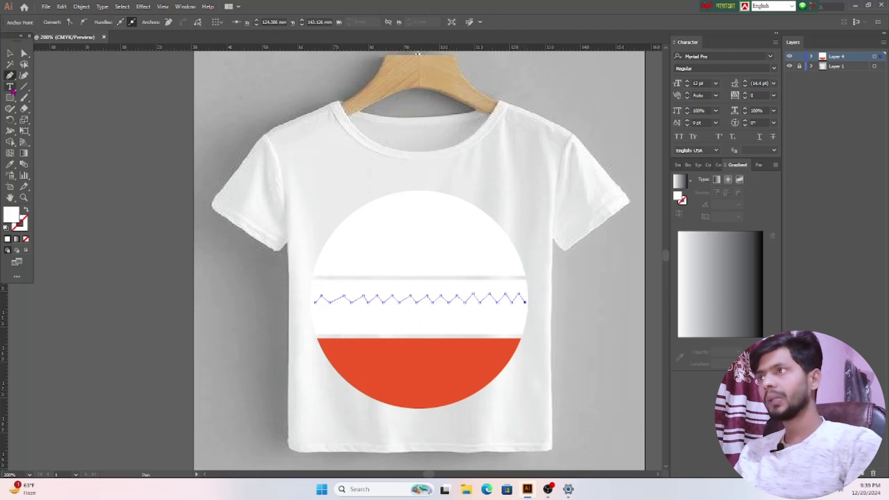
Step: Remove the zigzag path's fill and give it a light blue stroke
{"action": "left_click", "coordinate": [9, 53]}
{"action": "left_click", "coordinate": [506, 300]}
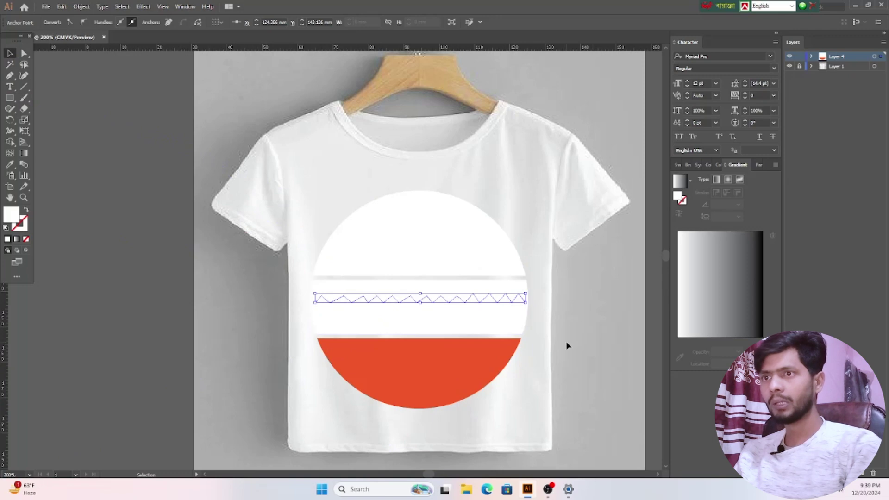
{"action": "left_click", "coordinate": [601, 304]}
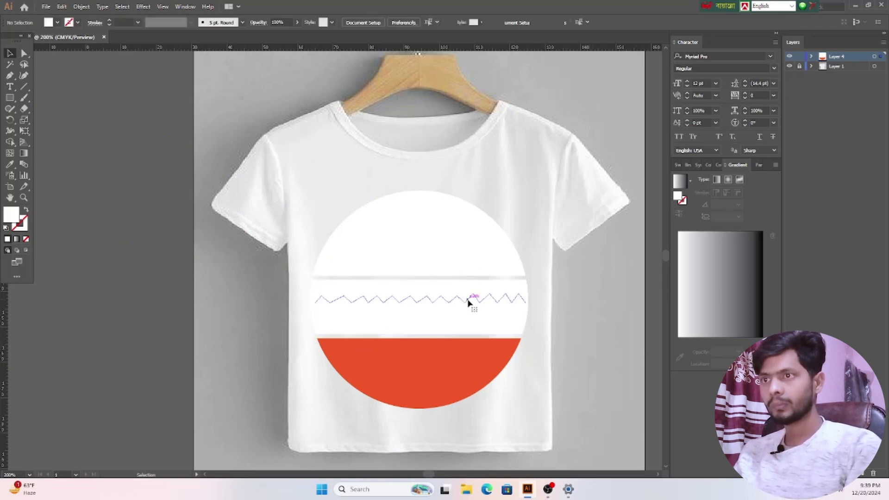
{"action": "left_click", "coordinate": [468, 300]}
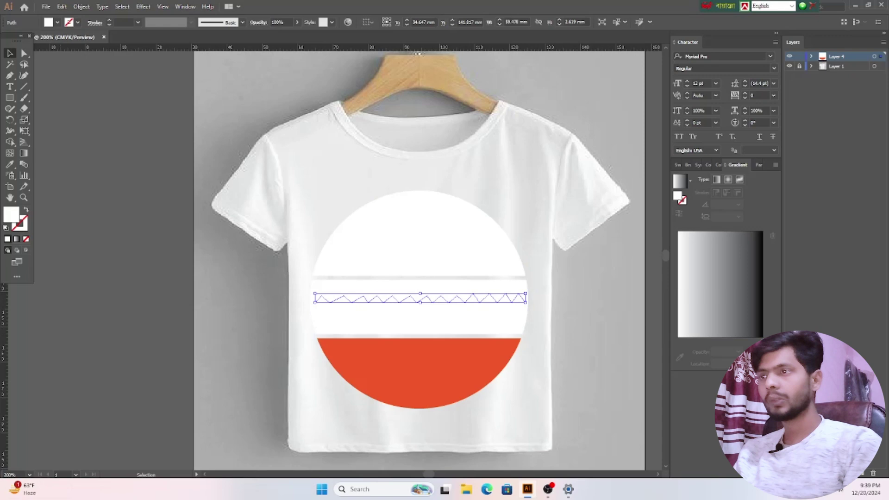
{"action": "left_click", "coordinate": [57, 23]}
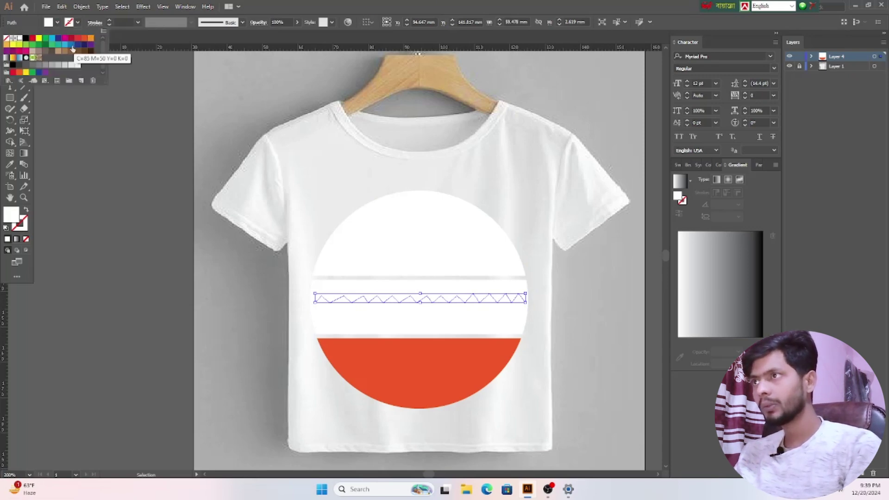
{"action": "left_click", "coordinate": [51, 39]}
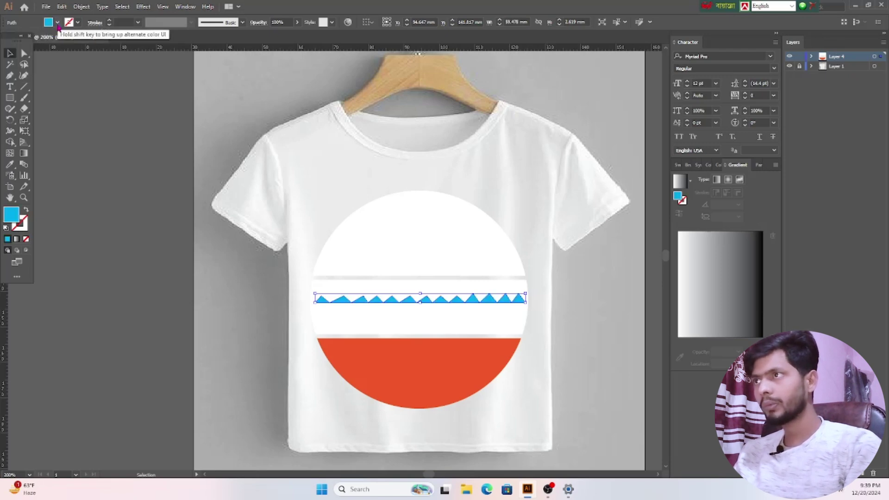
{"action": "left_click", "coordinate": [57, 24]}
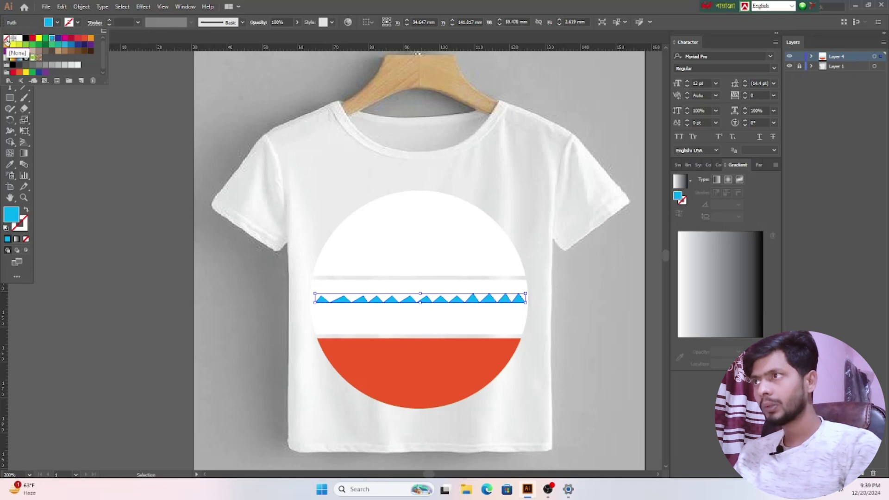
{"action": "left_click", "coordinate": [6, 38]}
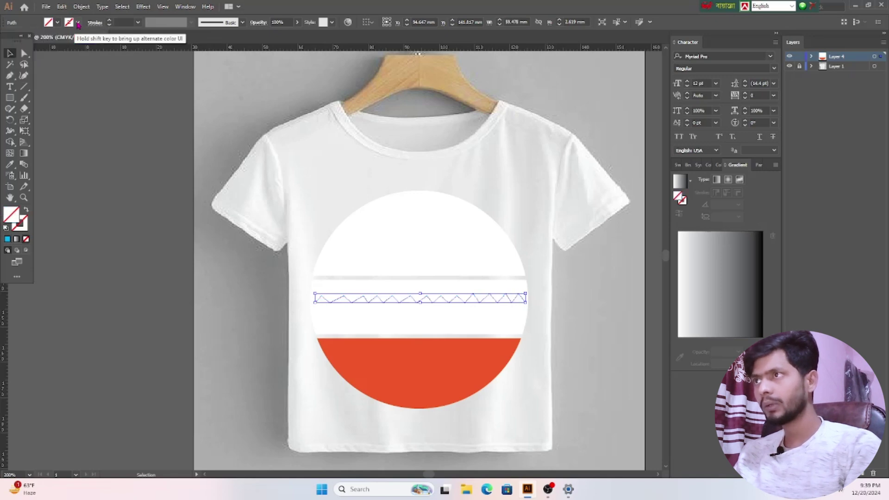
{"action": "left_click", "coordinate": [78, 23]}
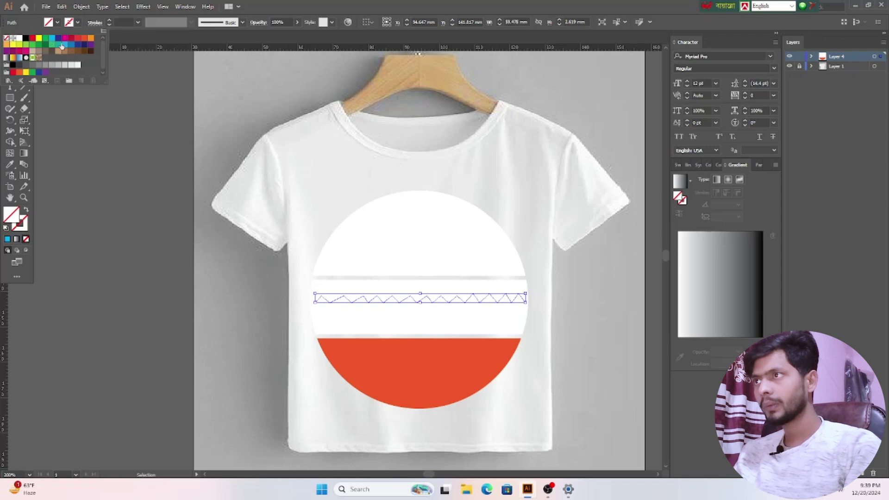
{"action": "left_click", "coordinate": [51, 39]}
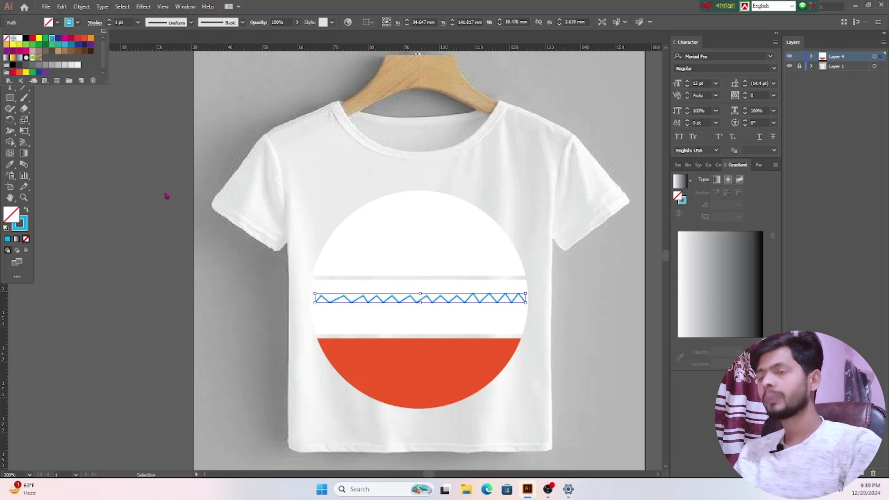
{"action": "left_click", "coordinate": [595, 332]}
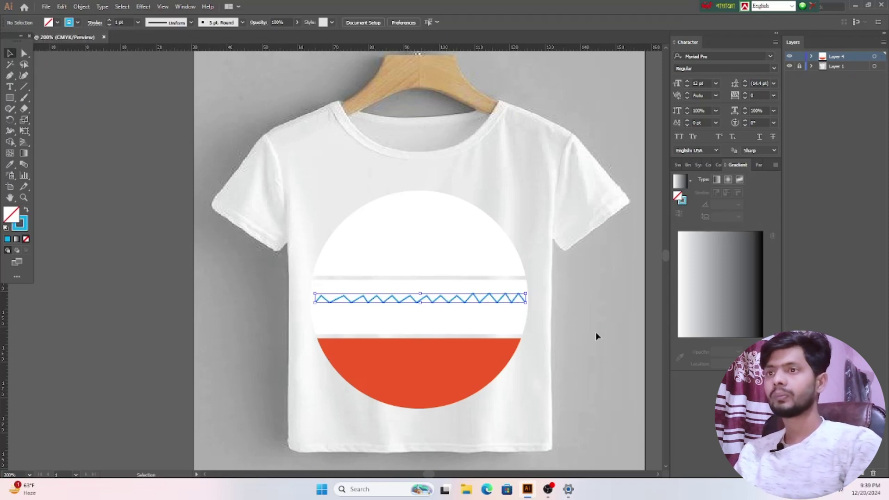
Step: Set the zigzag path's stroke weight to 0.75 pt
{"action": "left_click", "coordinate": [444, 300]}
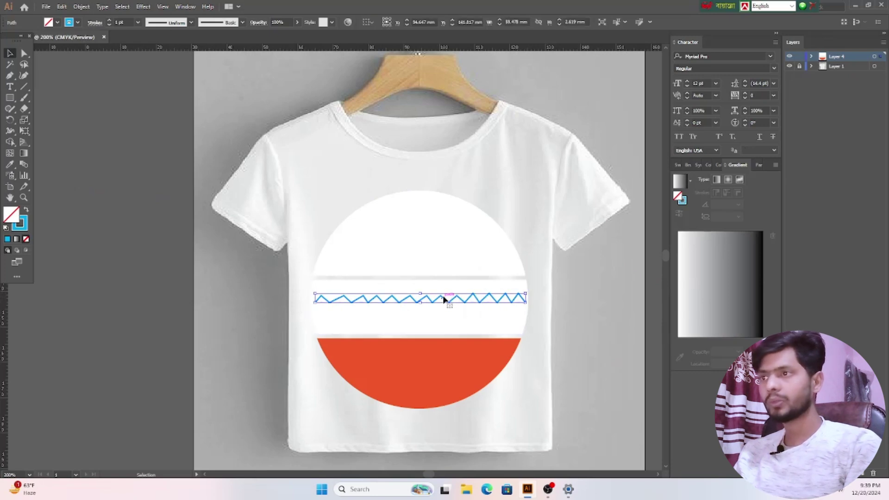
{"action": "left_click", "coordinate": [110, 26]}
{"action": "left_click", "coordinate": [110, 26]}
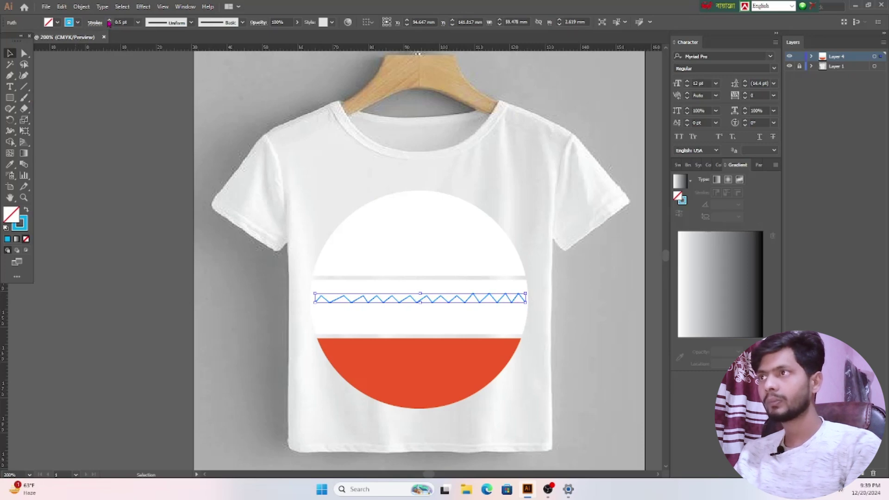
{"action": "left_click", "coordinate": [109, 20]}
{"action": "left_click", "coordinate": [606, 346]}
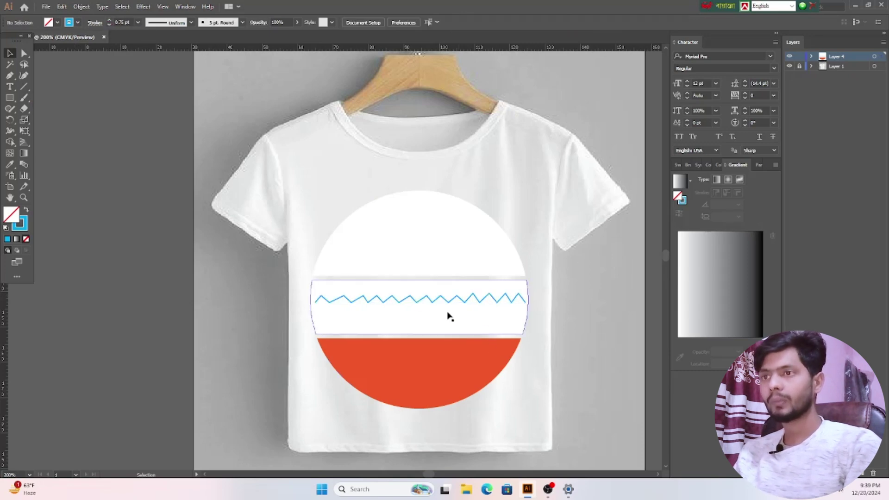
Step: Duplicate the zigzag into five evenly stacked rows, with three copies below the original and one above it
{"action": "left_click", "coordinate": [424, 300]}
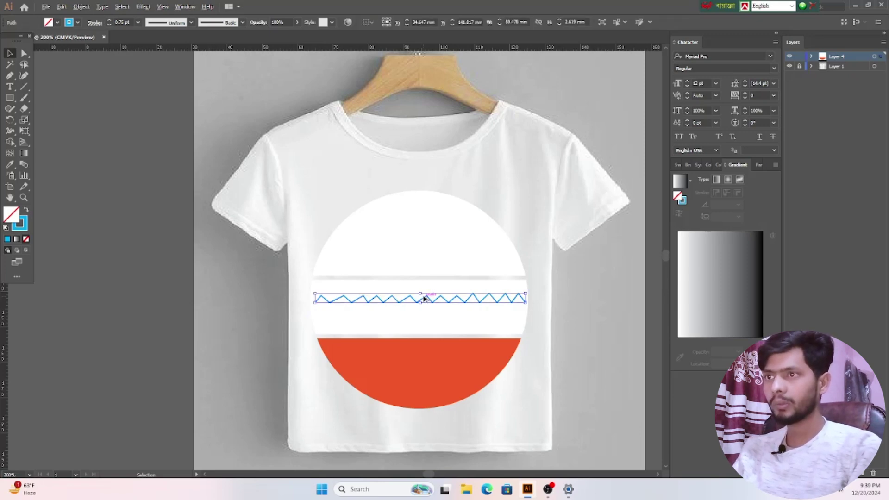
{"action": "left_click_drag", "start_coordinate": [424, 299], "coordinate": [425, 309]}
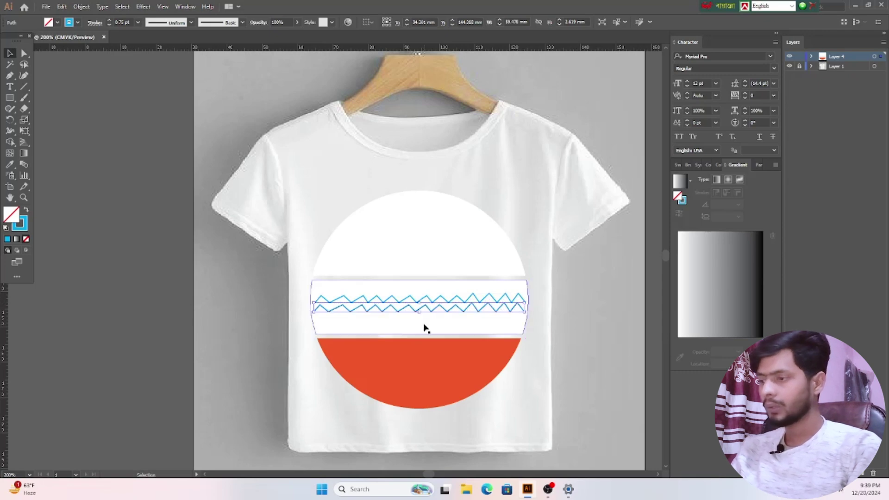
{"action": "key", "text": "ctrl+d"}
{"action": "key", "text": "ctrl+d"}
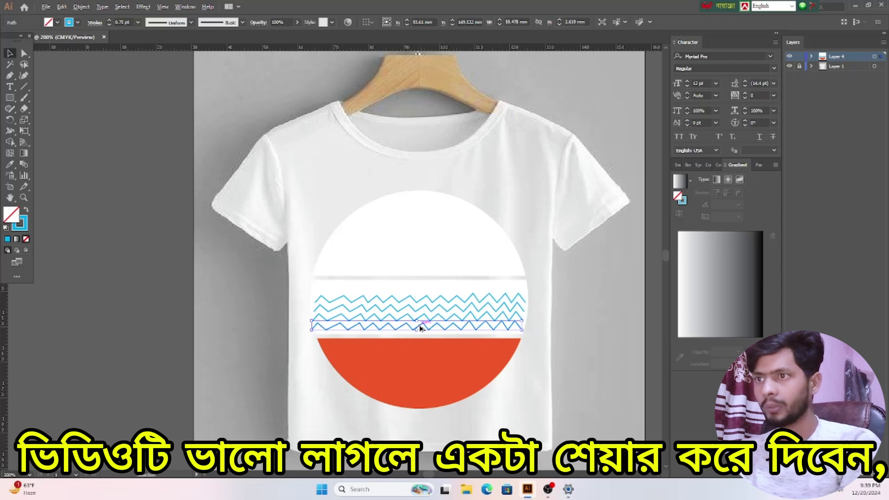
{"action": "left_click_drag", "start_coordinate": [420, 329], "coordinate": [421, 291]}
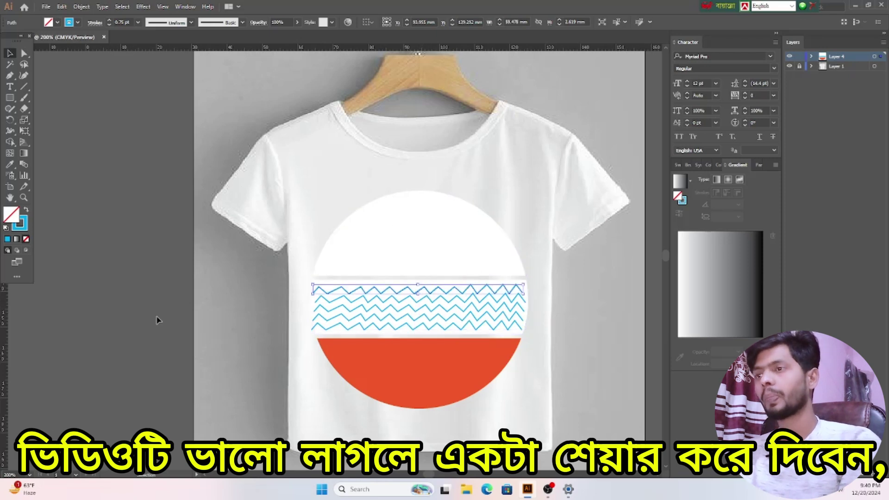
{"action": "left_click", "coordinate": [232, 320]}
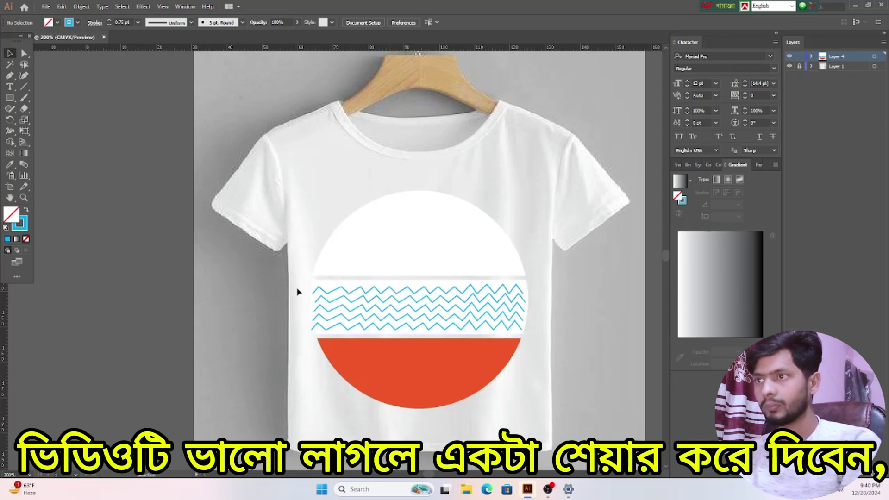
Step: Move the circle's white middle segment out from behind the zigzags, and group the five zigzag lines
{"action": "left_click", "coordinate": [401, 287]}
{"action": "left_click_drag", "start_coordinate": [400, 287], "coordinate": [459, 178]}
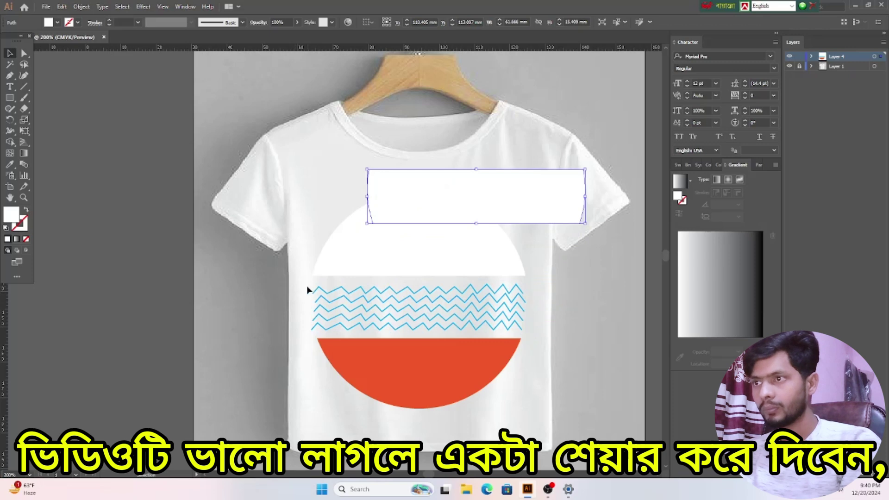
{"action": "left_click_drag", "start_coordinate": [327, 301], "coordinate": [394, 323]}
{"action": "right_click", "coordinate": [375, 301]}
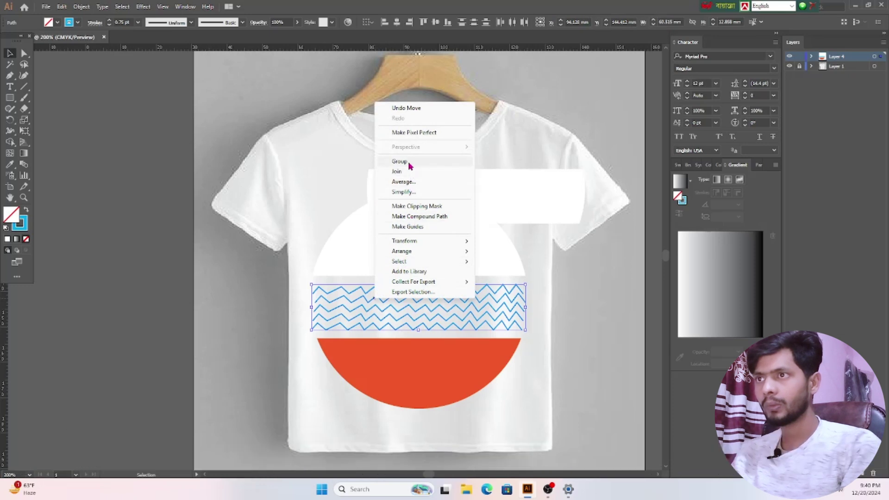
{"action": "left_click", "coordinate": [409, 166]}
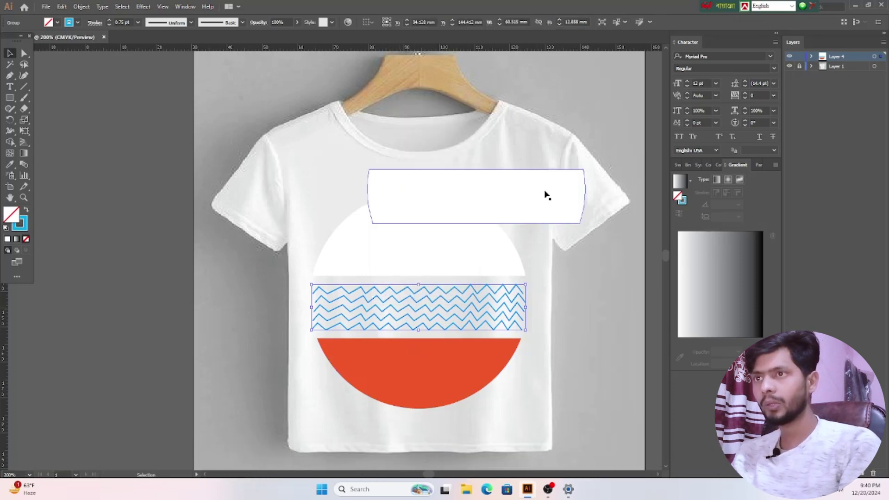
Step: Move the white middle segment back into its gap in the circle, behind the zigzag group
{"action": "left_click", "coordinate": [496, 200]}
{"action": "left_click_drag", "start_coordinate": [496, 200], "coordinate": [438, 314]}
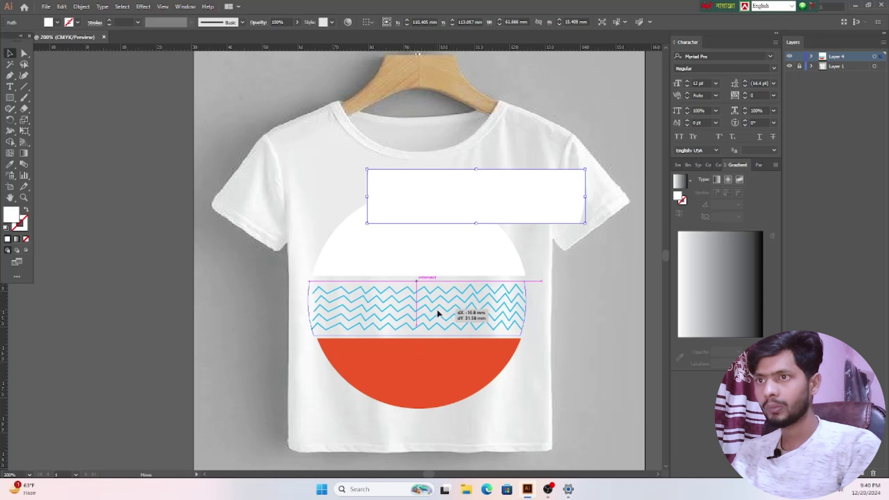
{"action": "left_click_drag", "start_coordinate": [438, 313], "coordinate": [441, 313]}
{"action": "left_click", "coordinate": [606, 341]}
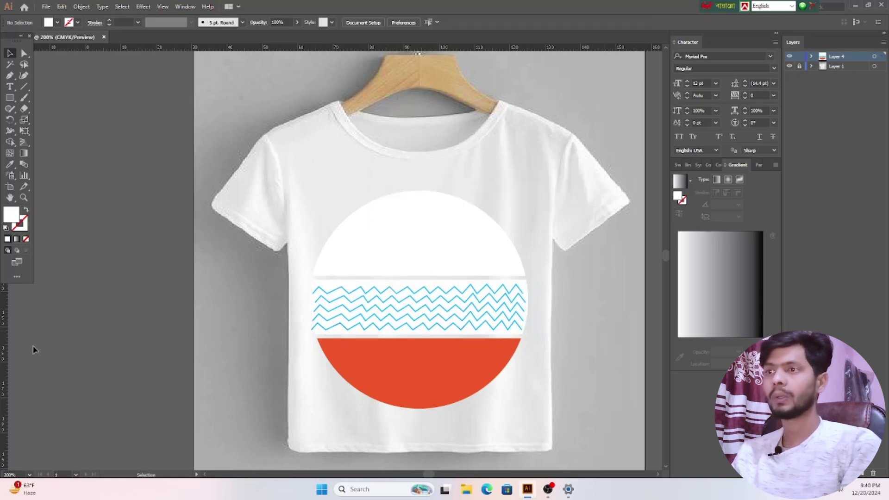
Step: Stretch the zigzag group downward to the orange-red segment's upper edge, making it about 15.3 mm high
{"action": "left_click", "coordinate": [382, 297]}
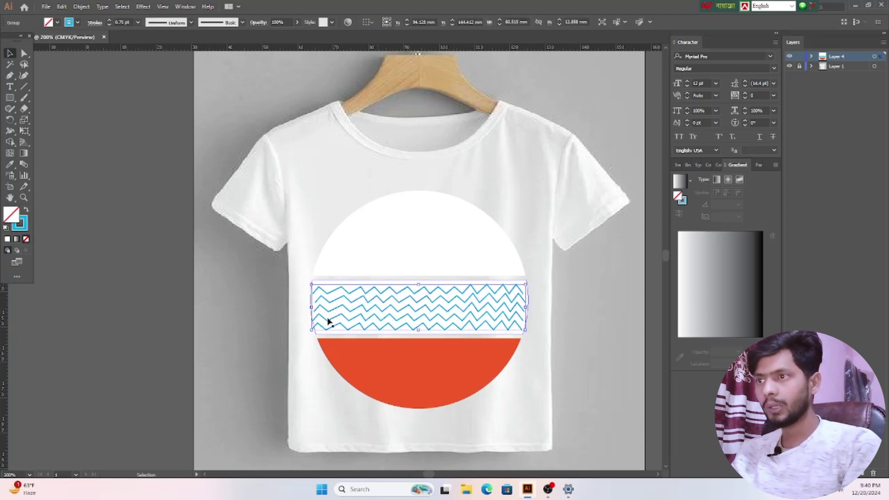
{"action": "left_click_drag", "start_coordinate": [310, 329], "coordinate": [310, 328]}
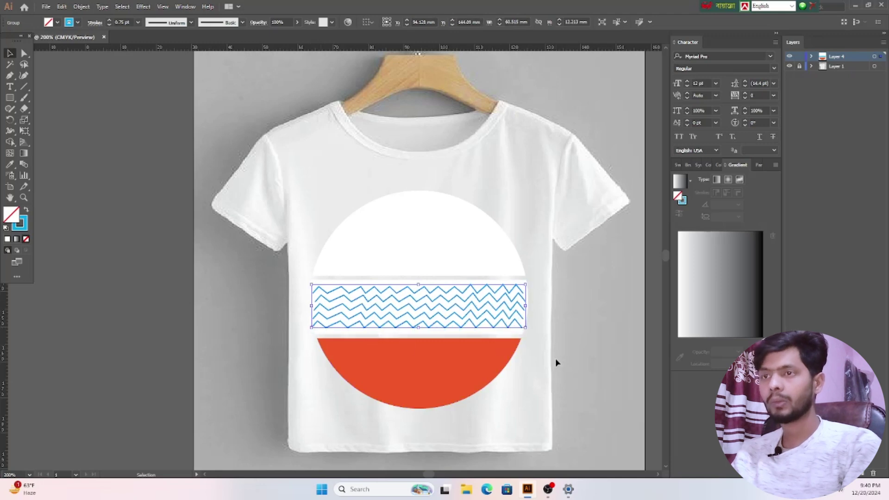
{"action": "left_click", "coordinate": [573, 353]}
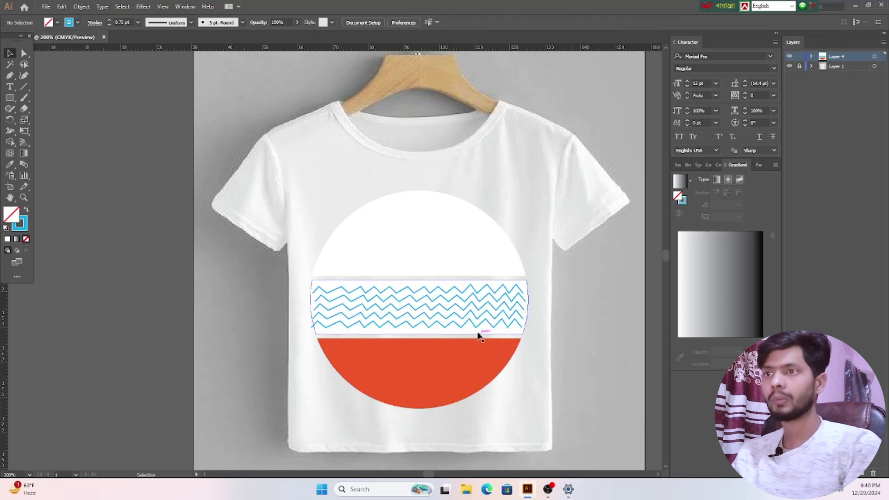
{"action": "left_click", "coordinate": [440, 300]}
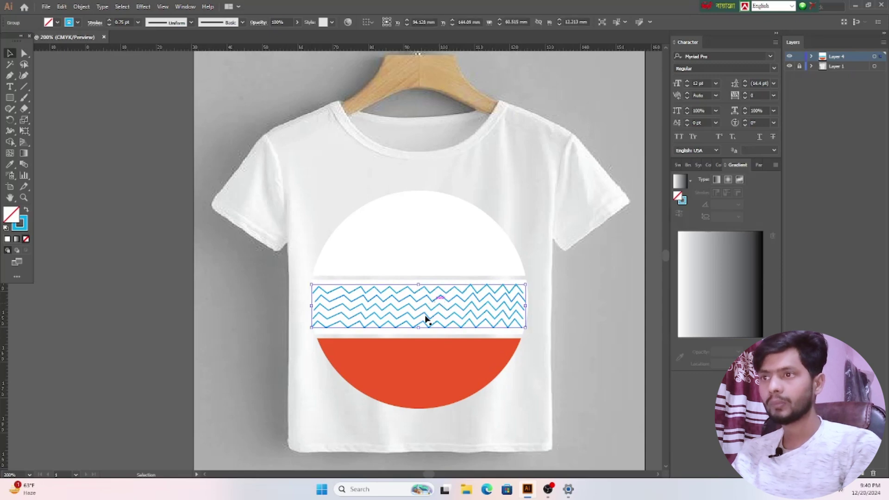
{"action": "left_click_drag", "start_coordinate": [418, 327], "coordinate": [418, 339]}
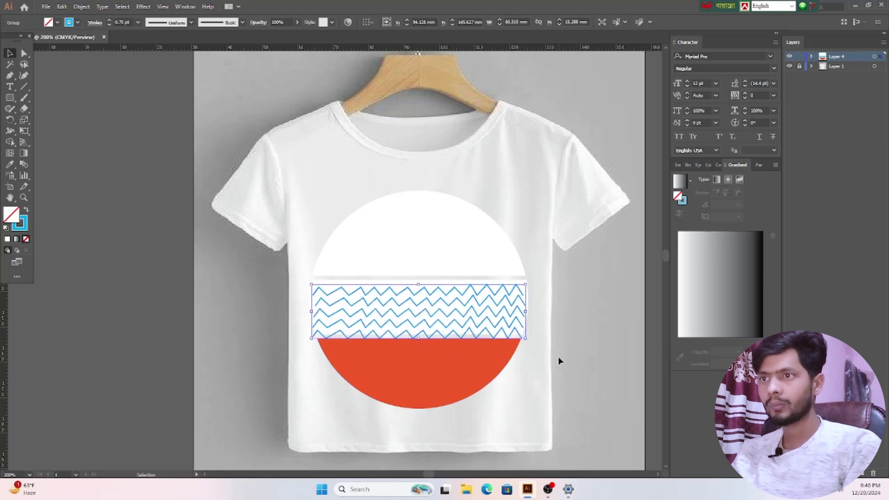
{"action": "left_click", "coordinate": [570, 350]}
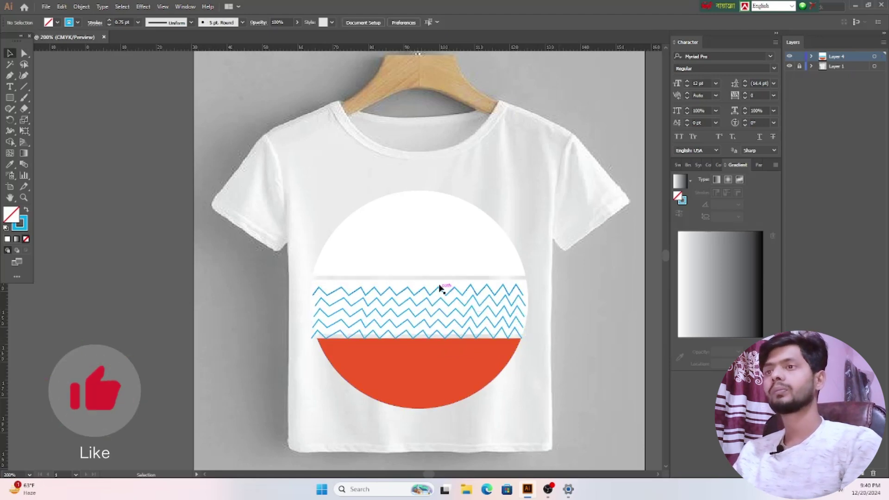
Step: Move the circle's white top segment off the shirt to beside the lower left of the artboard
{"action": "left_click", "coordinate": [407, 256]}
{"action": "left_click", "coordinate": [574, 307]}
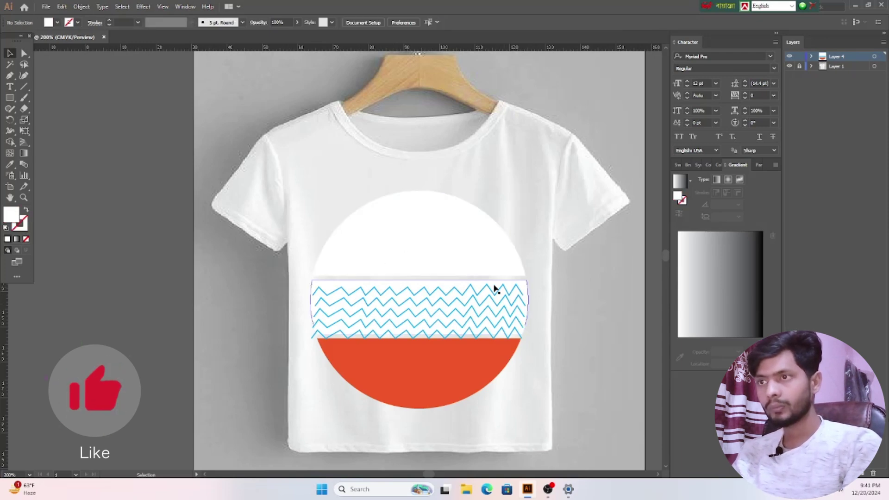
{"action": "left_click", "coordinate": [426, 254]}
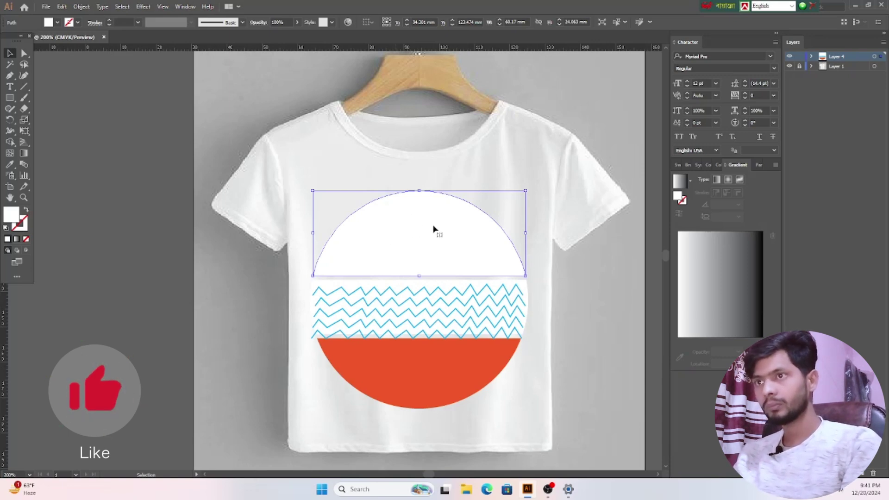
{"action": "left_click", "coordinate": [620, 292]}
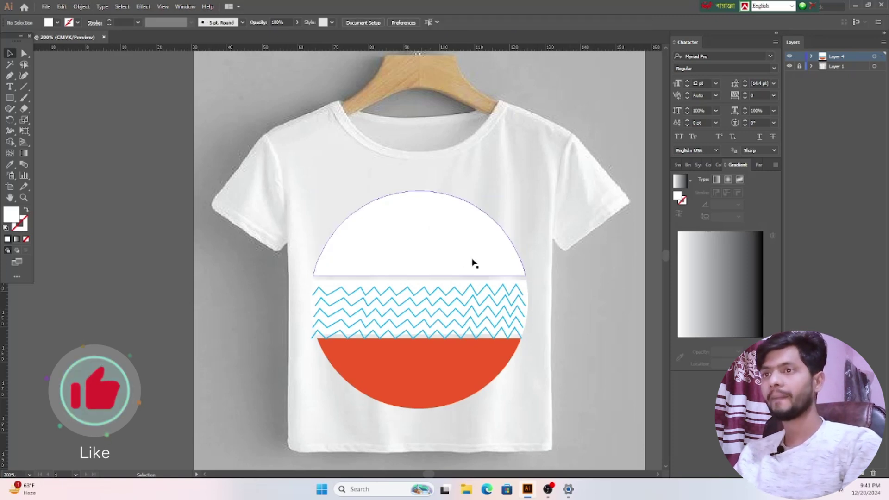
{"action": "left_click", "coordinate": [422, 243]}
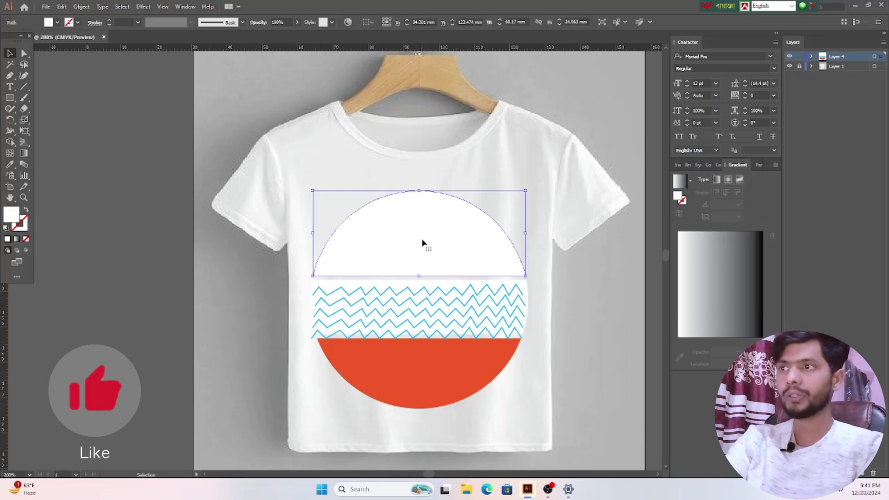
{"action": "left_click_drag", "start_coordinate": [422, 244], "coordinate": [133, 386]}
{"action": "left_click", "coordinate": [149, 148]}
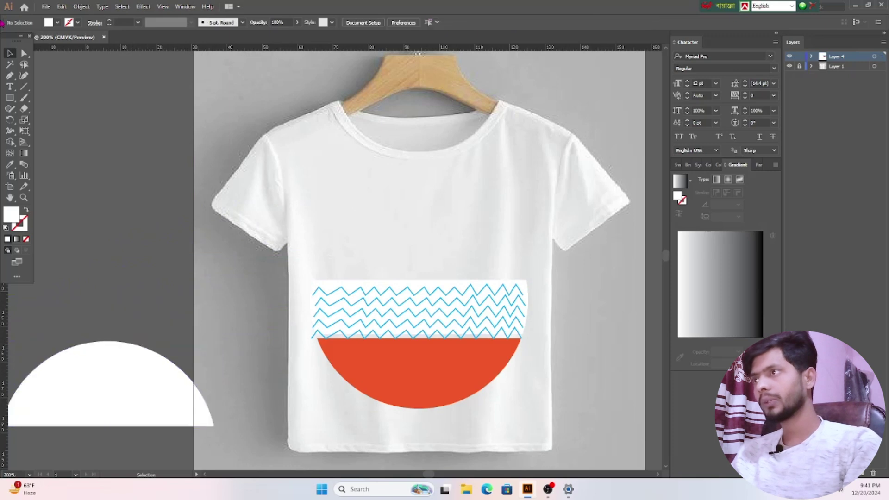
Step: Draw a white circle about 27.9 mm in diameter beside the artboard, above the white top segment
{"action": "left_click", "coordinate": [7, 99]}
{"action": "left_click", "coordinate": [51, 120]}
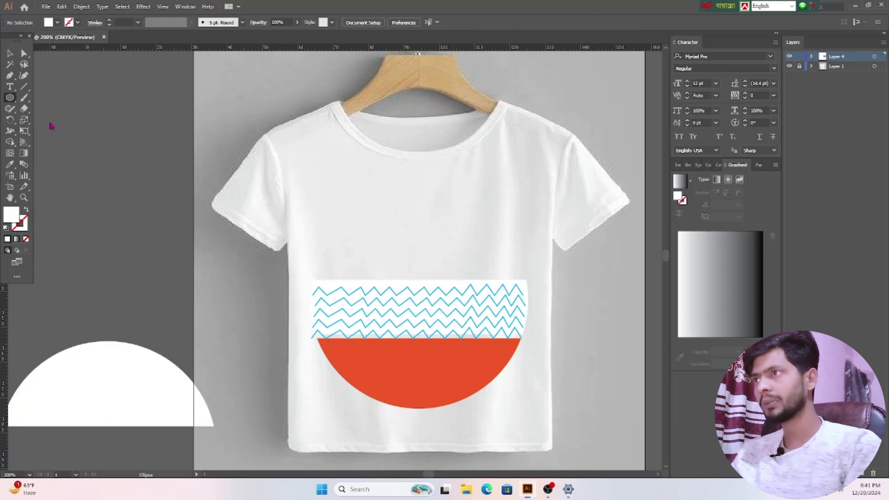
{"action": "left_click_drag", "start_coordinate": [81, 153], "coordinate": [180, 231]}
{"action": "key", "text": "v"}
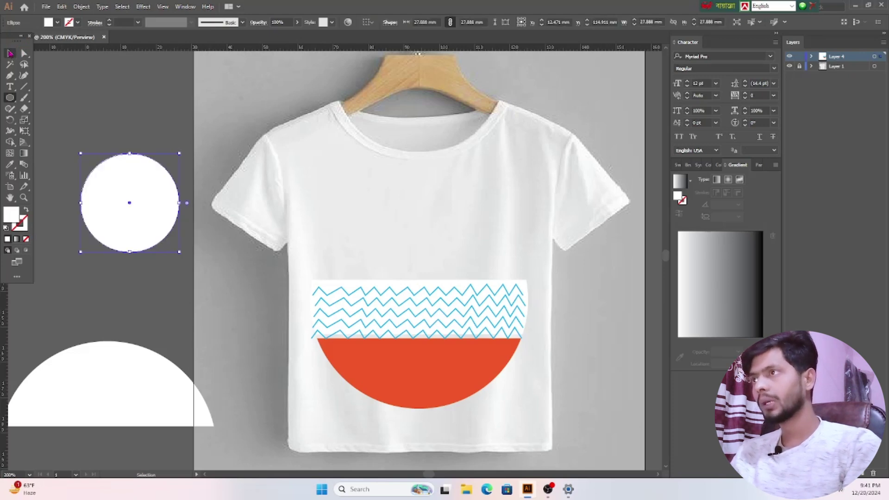
{"action": "left_click", "coordinate": [98, 122]}
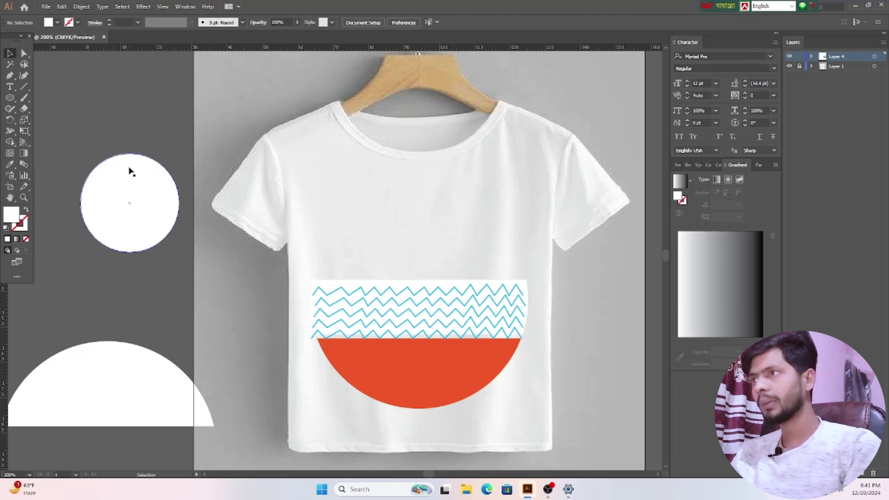
Step: Draw a thin horizontal bar about 39.5 mm by 1.4 mm above the small white circle, and fill it green
{"action": "left_click", "coordinate": [9, 98]}
{"action": "left_click", "coordinate": [62, 97]}
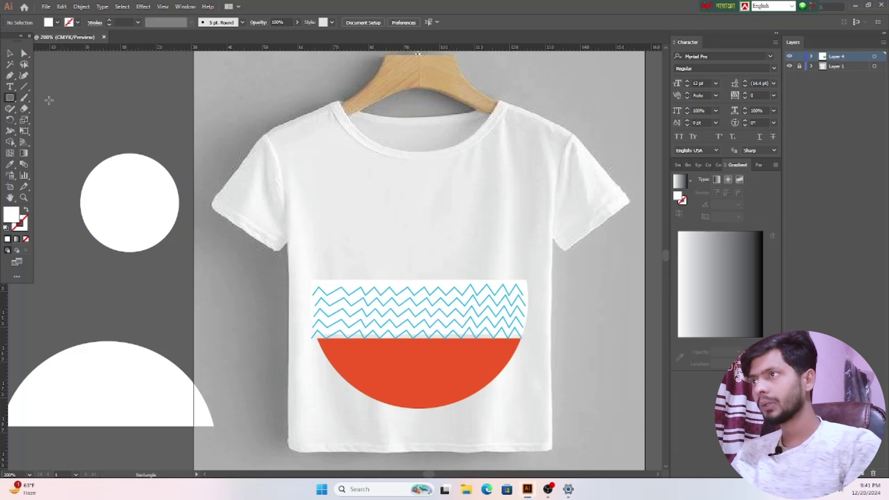
{"action": "left_click_drag", "start_coordinate": [49, 101], "coordinate": [187, 104]}
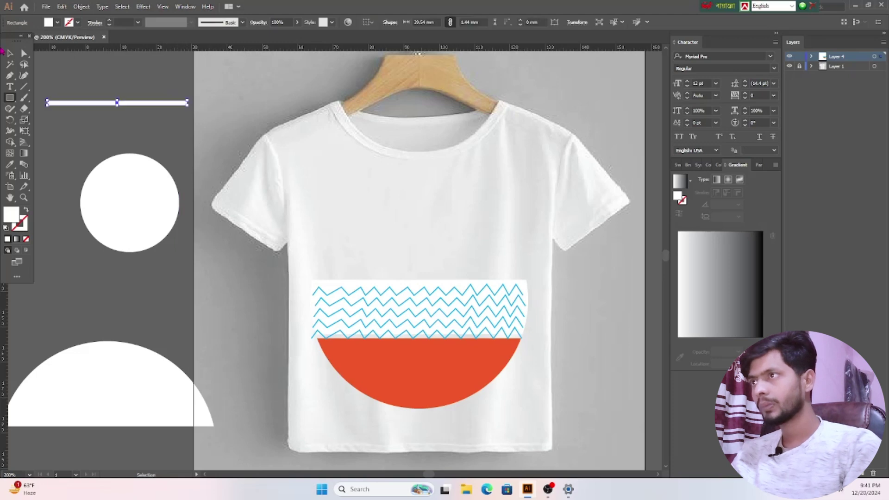
{"action": "left_click", "coordinate": [9, 53]}
{"action": "left_click", "coordinate": [58, 23]}
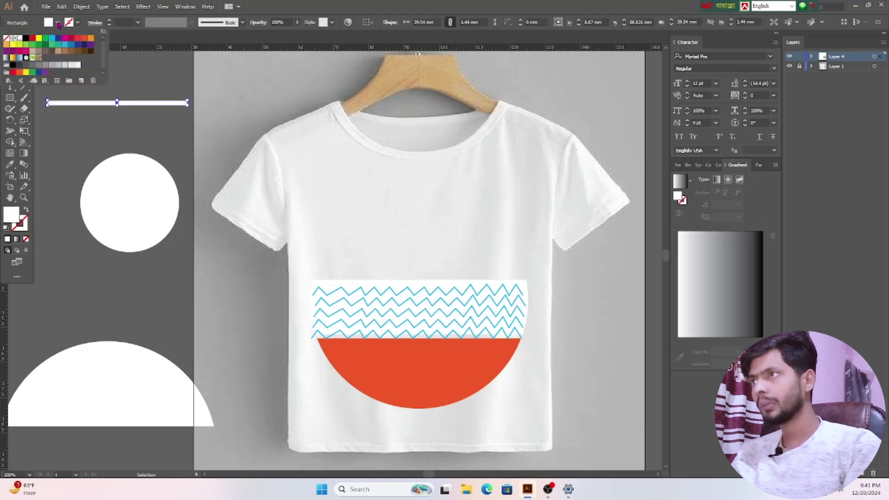
{"action": "left_click", "coordinate": [48, 39]}
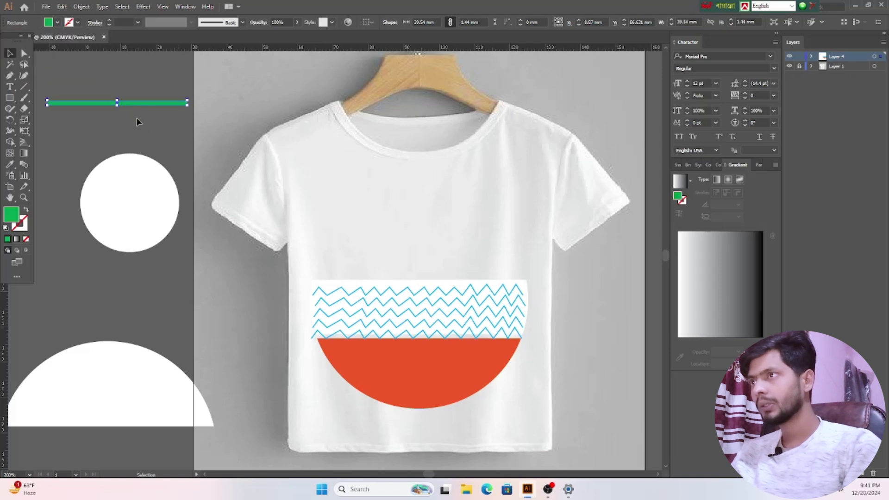
Step: Place the green bar across the small circle's centre and remove the circle's lower half and the bar's overlap with Shape Builder
{"action": "left_click", "coordinate": [130, 113]}
{"action": "left_click_drag", "start_coordinate": [130, 107], "coordinate": [142, 209]}
{"action": "left_click", "coordinate": [123, 228], "text": "shift"}
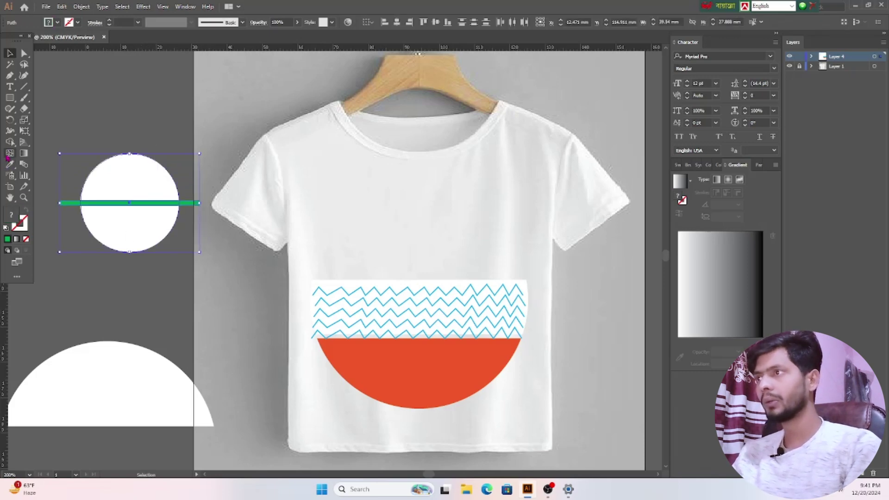
{"action": "left_click", "coordinate": [9, 142]}
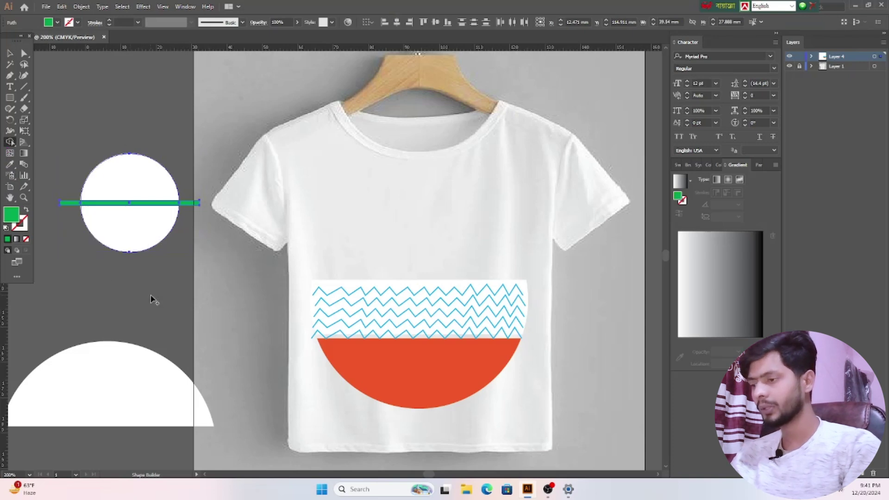
{"action": "left_click_drag", "start_coordinate": [156, 293], "coordinate": [139, 203]}
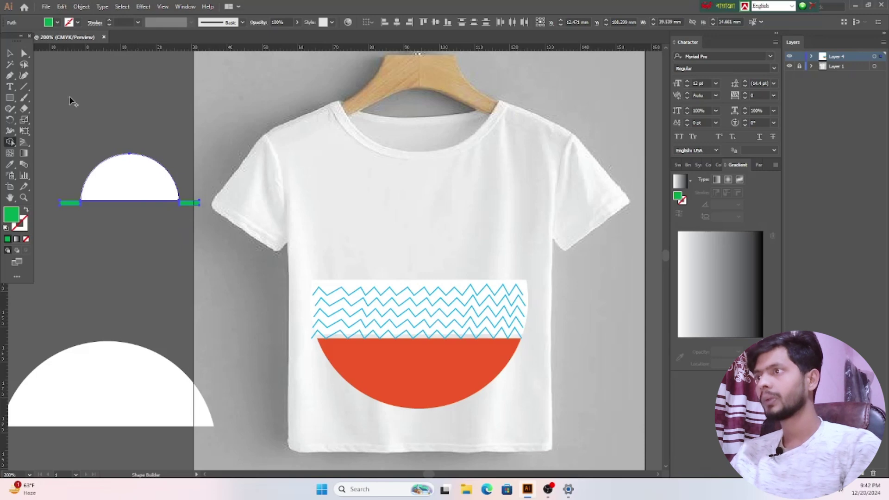
Step: Move the white semicircle clear of the leftover green bar pieces, and delete those pieces
{"action": "left_click", "coordinate": [9, 54]}
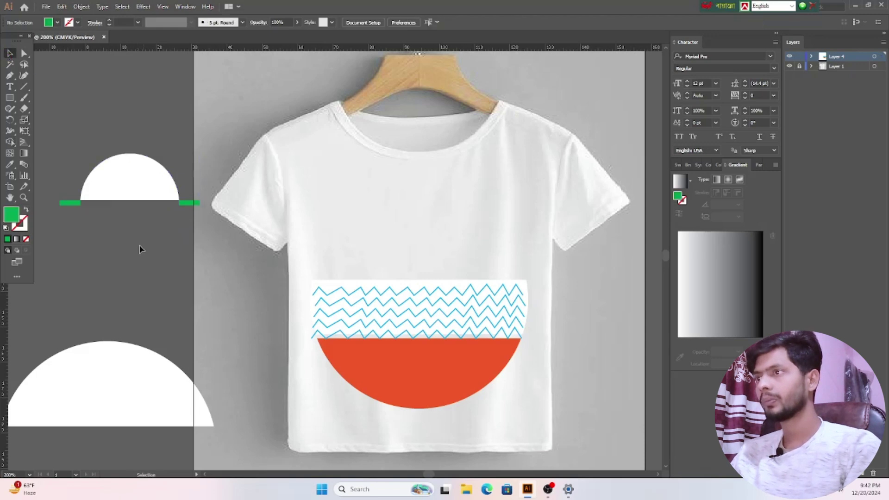
{"action": "left_click", "coordinate": [129, 179]}
{"action": "left_click_drag", "start_coordinate": [130, 179], "coordinate": [122, 276]}
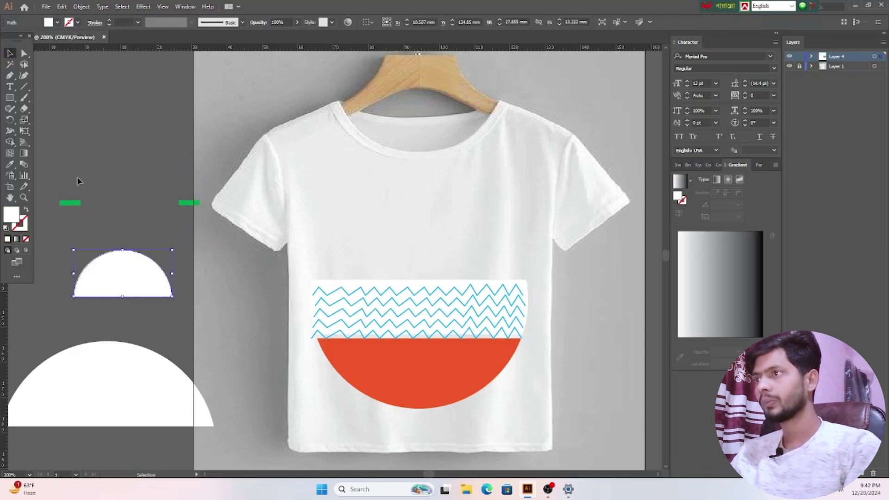
{"action": "left_click", "coordinate": [78, 203]}
{"action": "key", "text": "Delete"}
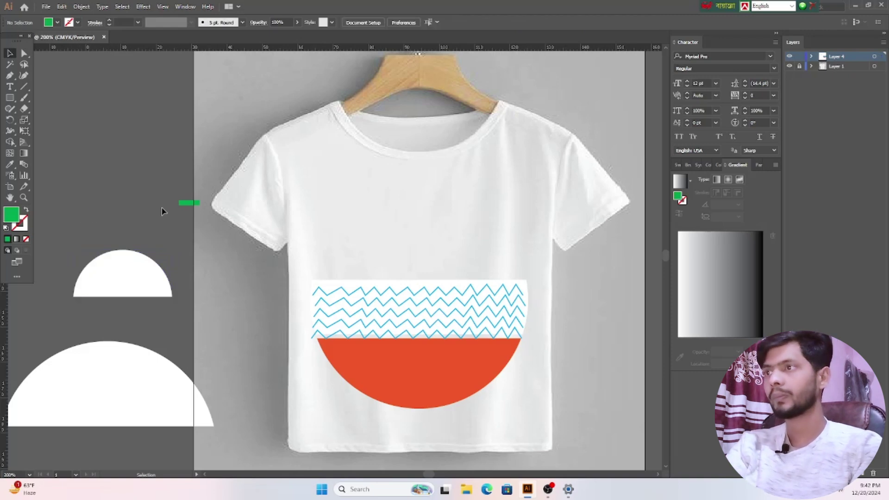
{"action": "left_click_drag", "start_coordinate": [125, 273], "coordinate": [116, 218]}
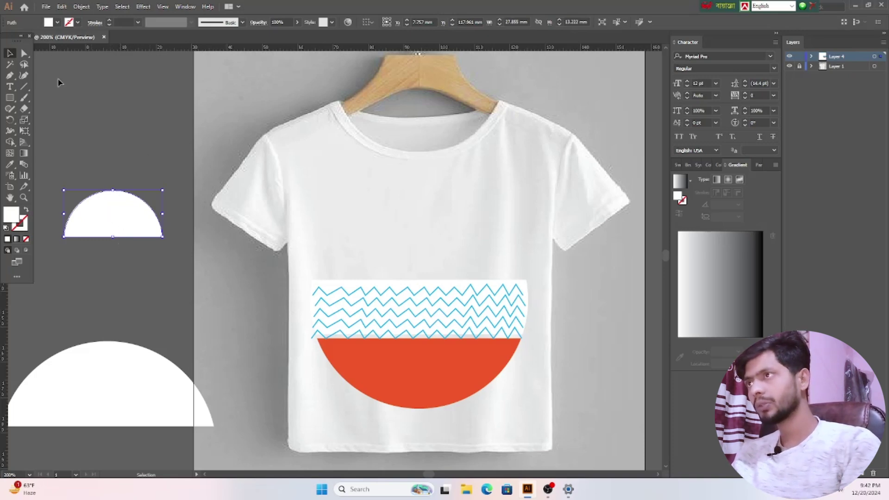
Step: Fill the small semicircle orange-red and place it on the T-shirt, centred on the upper edge of the zigzag band
{"action": "left_click", "coordinate": [57, 23]}
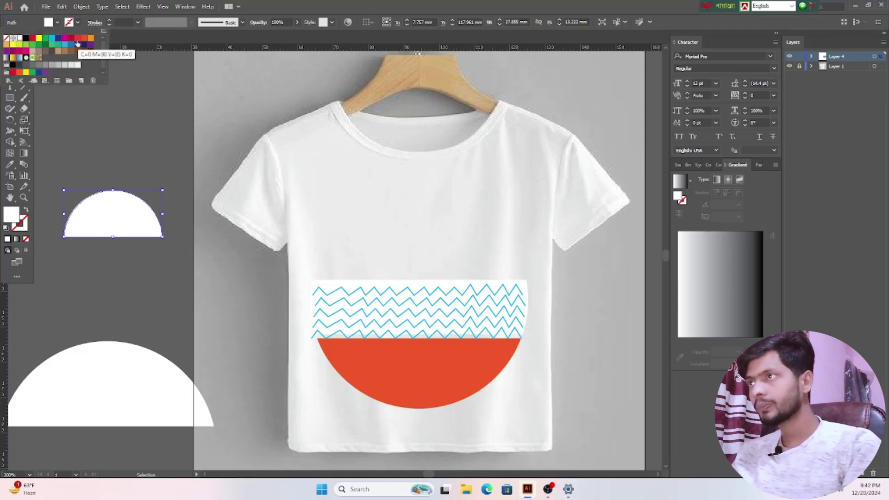
{"action": "left_click", "coordinate": [12, 74]}
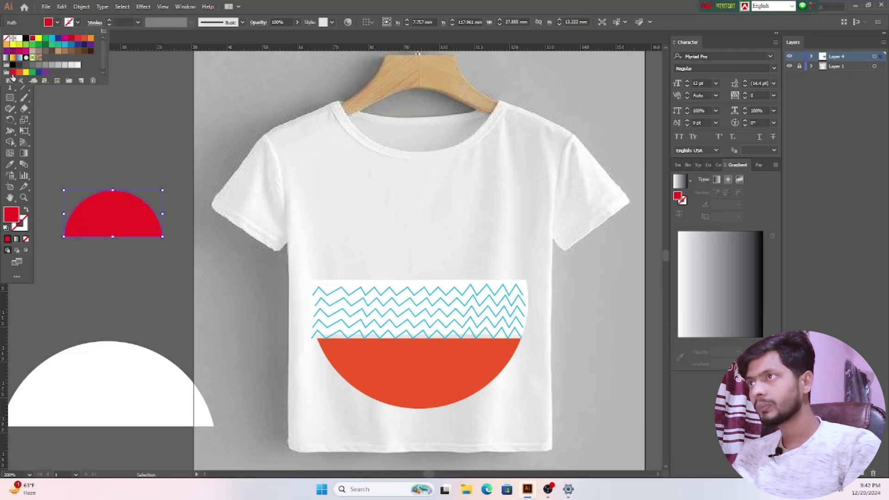
{"action": "left_click", "coordinate": [84, 41]}
{"action": "left_click", "coordinate": [127, 263]}
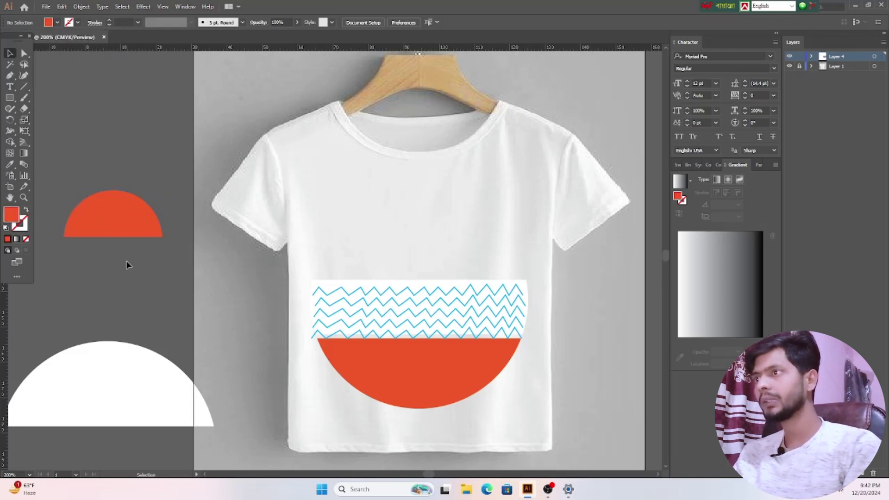
{"action": "left_click_drag", "start_coordinate": [125, 215], "coordinate": [415, 262]}
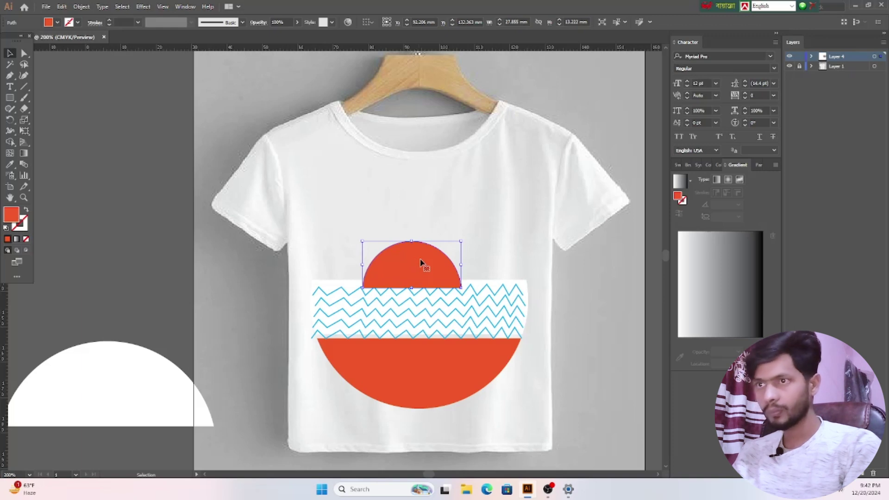
{"action": "left_click_drag", "start_coordinate": [433, 261], "coordinate": [436, 261]}
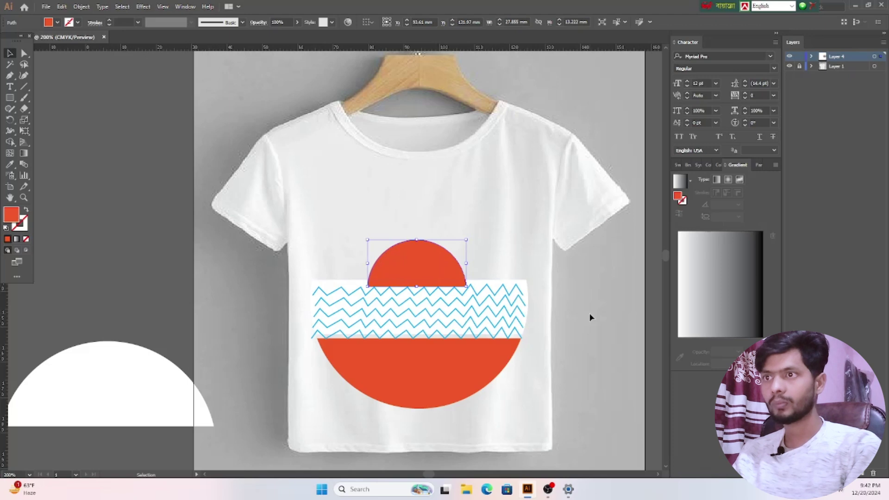
Step: Bring the white middle segment behind the zigzags to the front and move it off the shirt, above the white top segment
{"action": "left_click", "coordinate": [442, 308]}
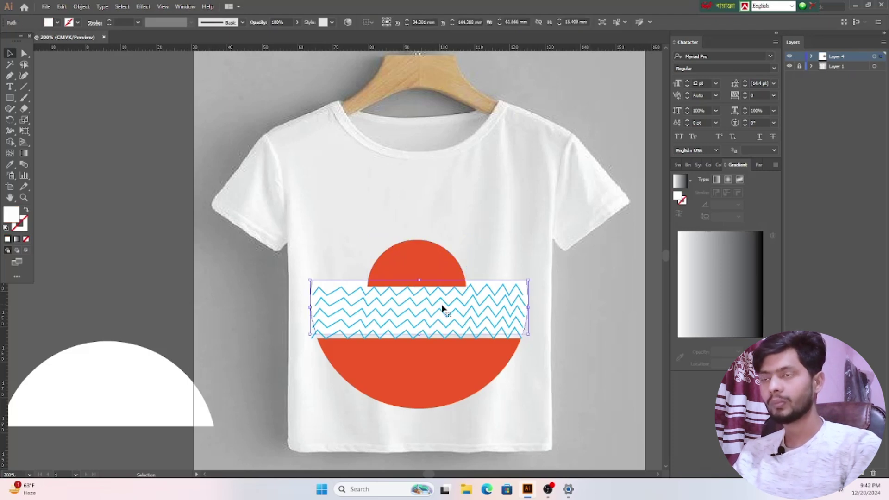
{"action": "right_click", "coordinate": [442, 308]}
{"action": "left_click", "coordinate": [403, 271]}
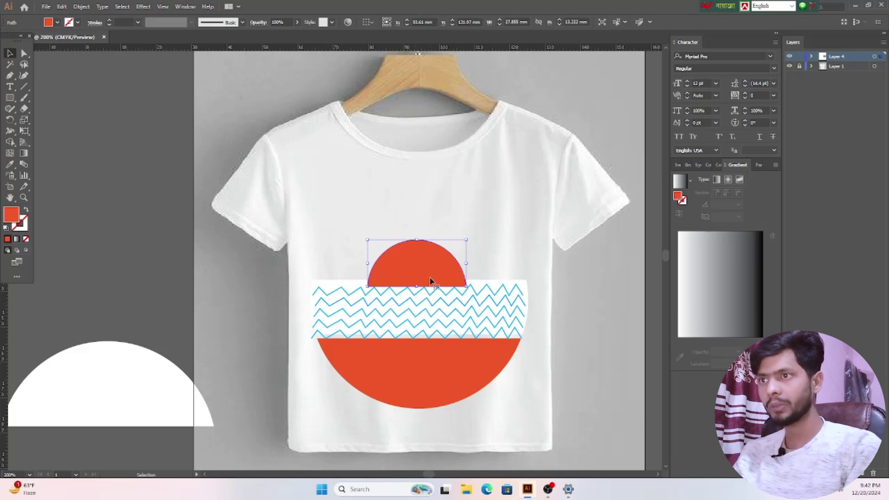
{"action": "left_click", "coordinate": [467, 317]}
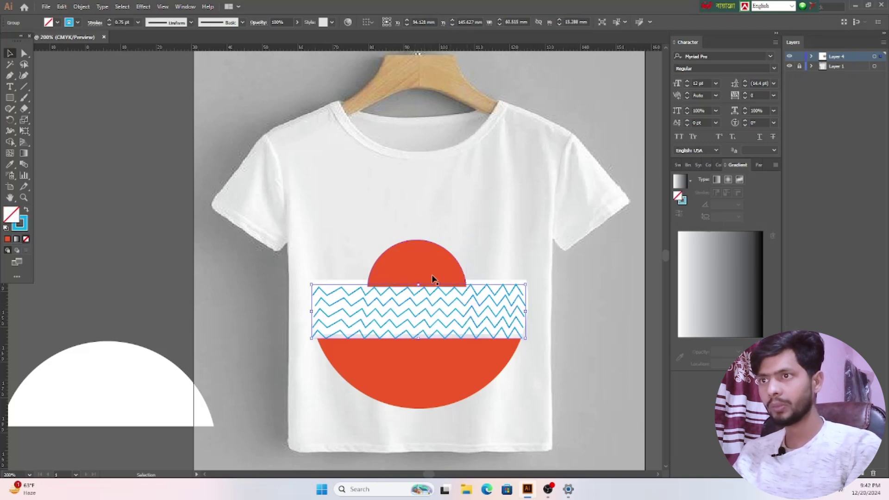
{"action": "left_click", "coordinate": [460, 308]}
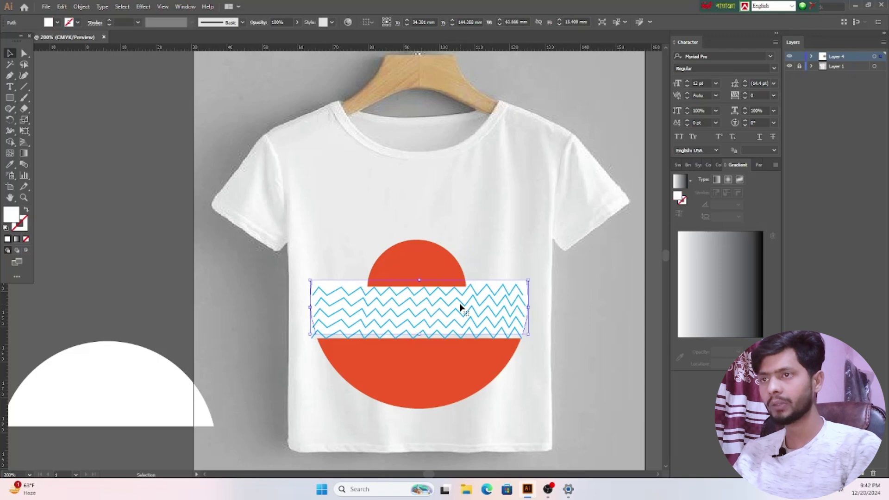
{"action": "right_click", "coordinate": [461, 307]}
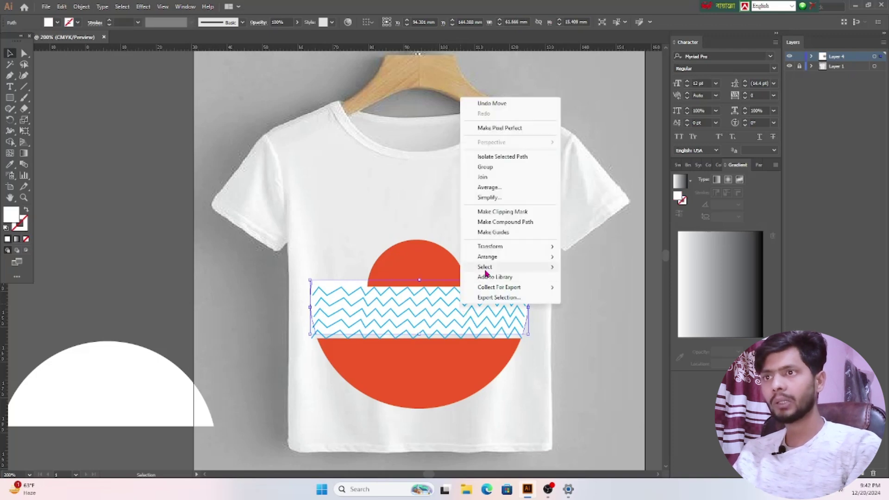
{"action": "mouse_move", "coordinate": [490, 258]}
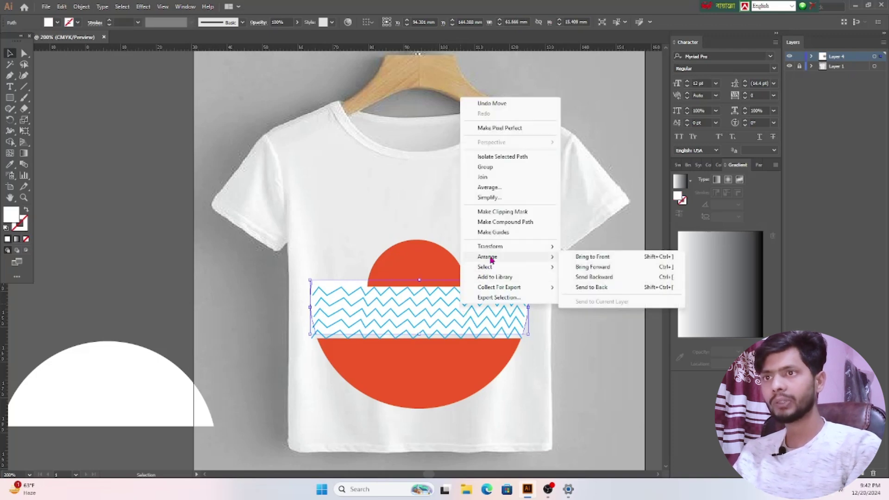
{"action": "left_click", "coordinate": [593, 257]}
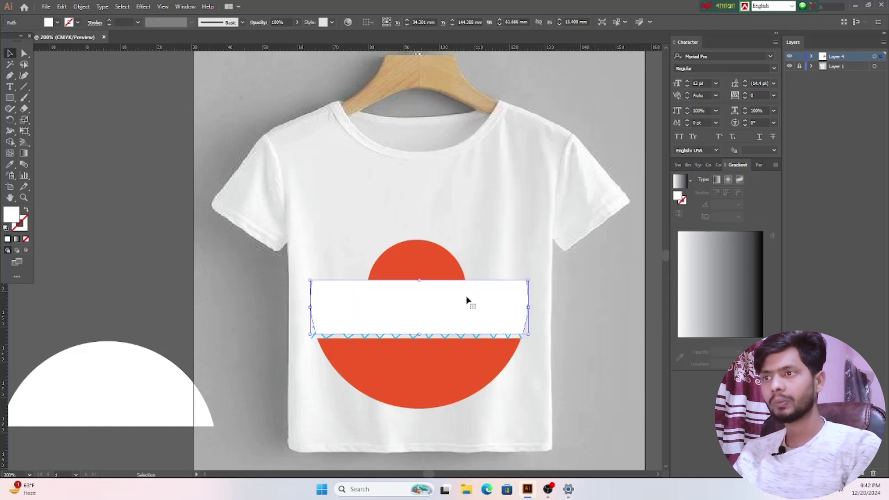
{"action": "left_click_drag", "start_coordinate": [415, 311], "coordinate": [129, 271]}
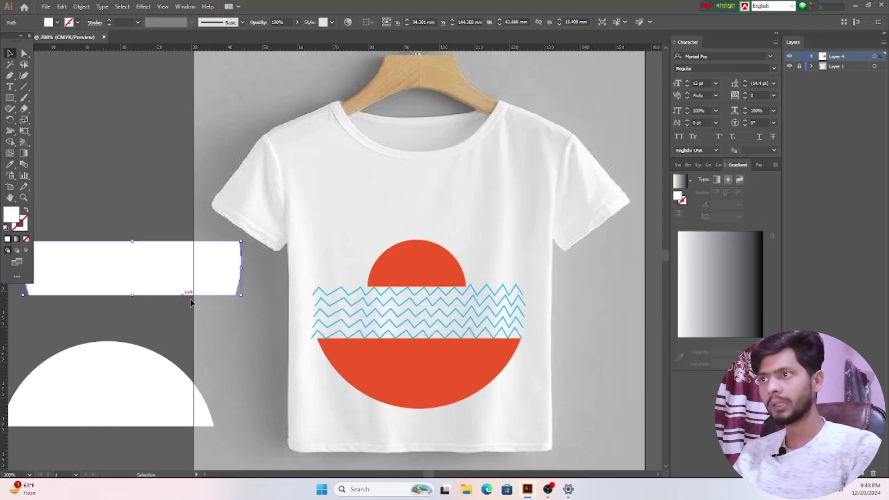
Step: Lower the orange-red semicircle slightly so that its flat edge overlaps the top zigzag line
{"action": "left_click", "coordinate": [435, 312]}
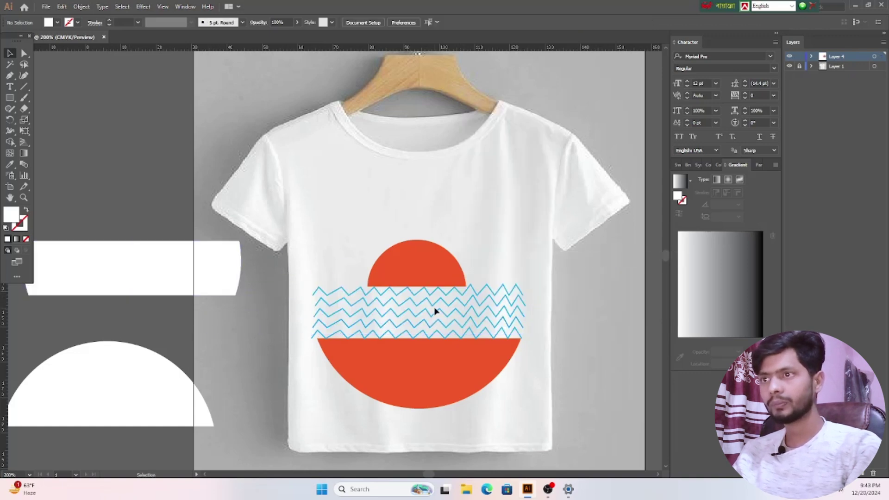
{"action": "left_click", "coordinate": [422, 277]}
{"action": "left_click_drag", "start_coordinate": [421, 277], "coordinate": [431, 281]}
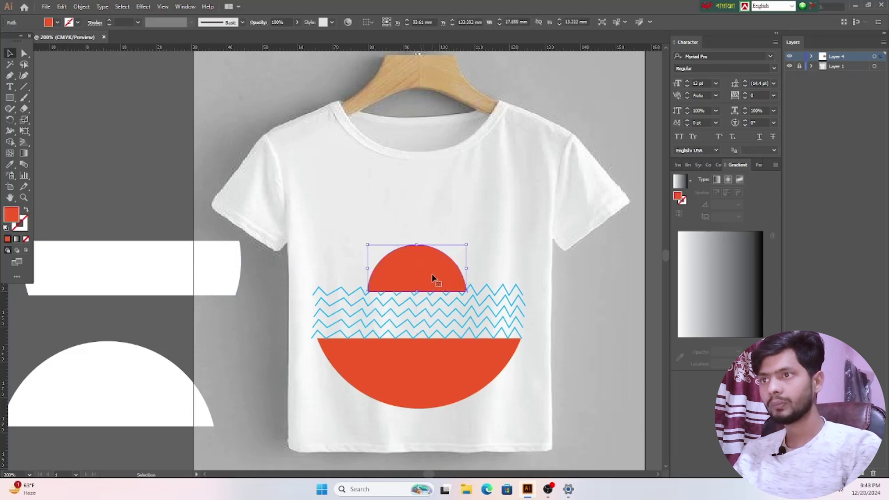
Step: Bring the zigzag group to the front, over the orange-red semicircle
{"action": "left_click", "coordinate": [440, 303]}
{"action": "right_click", "coordinate": [440, 301]}
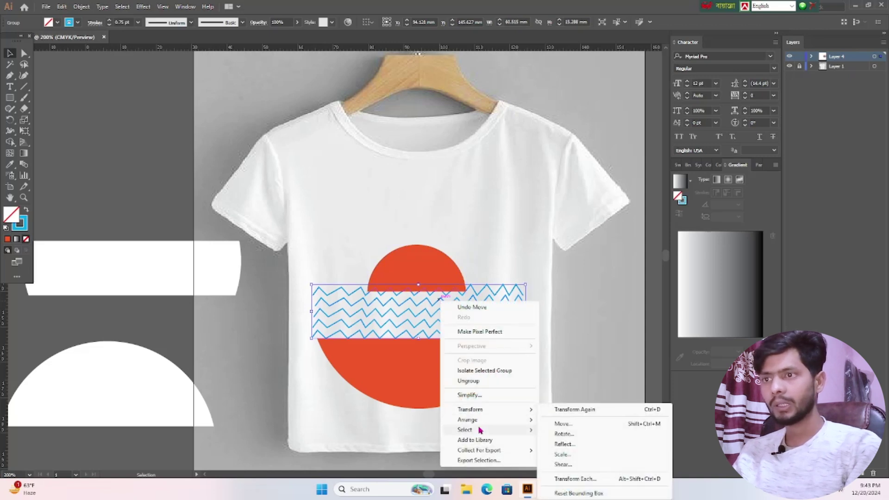
{"action": "mouse_move", "coordinate": [479, 424]}
{"action": "left_click", "coordinate": [581, 419]}
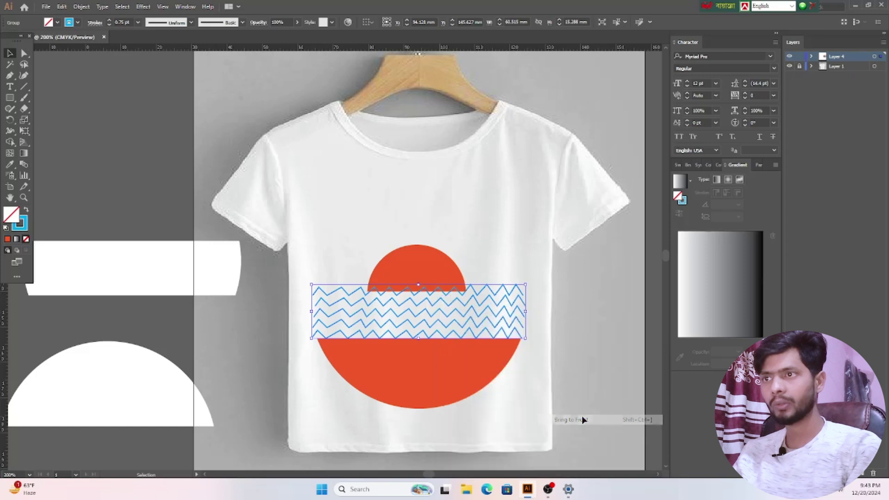
{"action": "left_click", "coordinate": [600, 314]}
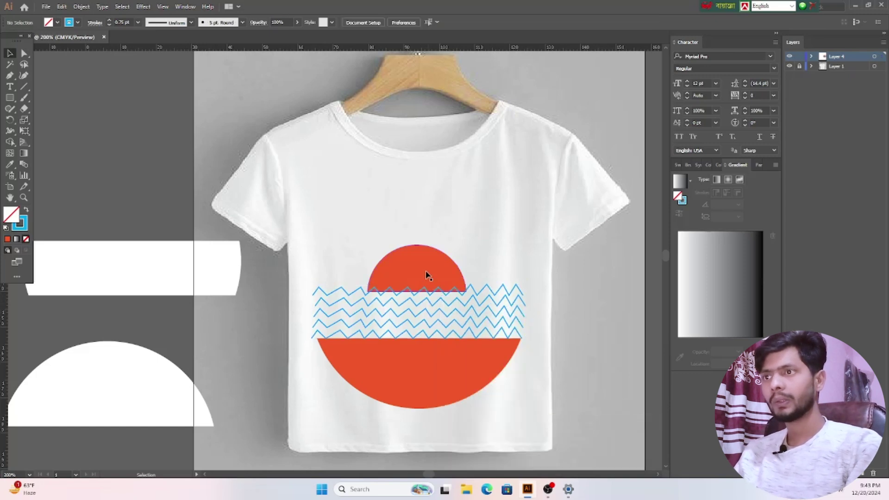
{"action": "left_click_drag", "start_coordinate": [423, 271], "coordinate": [424, 274]}
{"action": "left_click", "coordinate": [492, 318]}
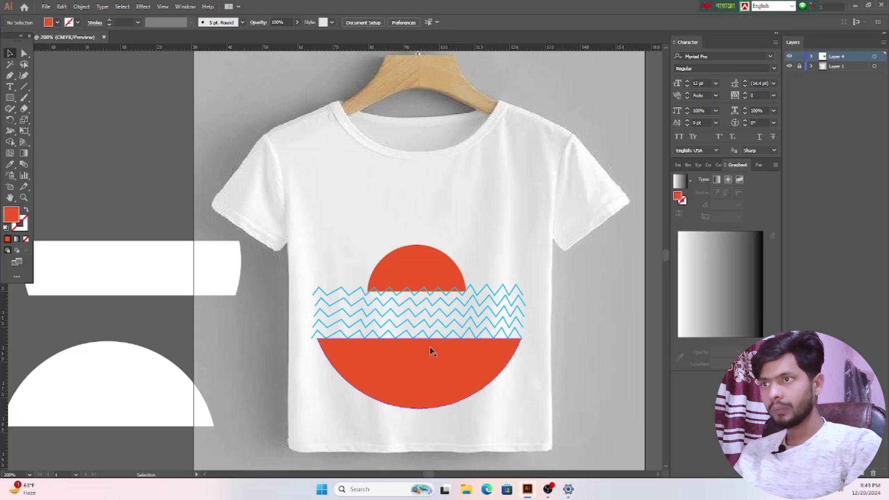
Step: Enlarge the orange-red semicircle above the zigzag band to about 35 mm wide and recentre it over the band
{"action": "left_click", "coordinate": [417, 271]}
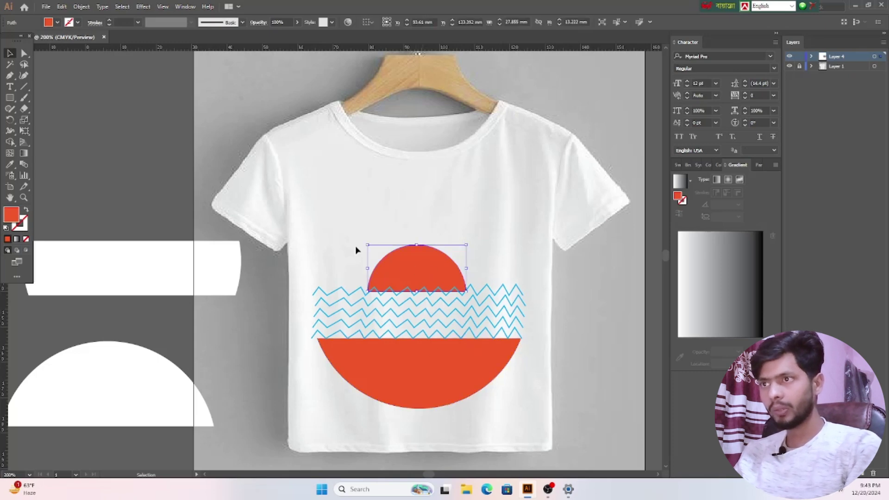
{"action": "left_click_drag", "start_coordinate": [366, 242], "coordinate": [341, 231]}
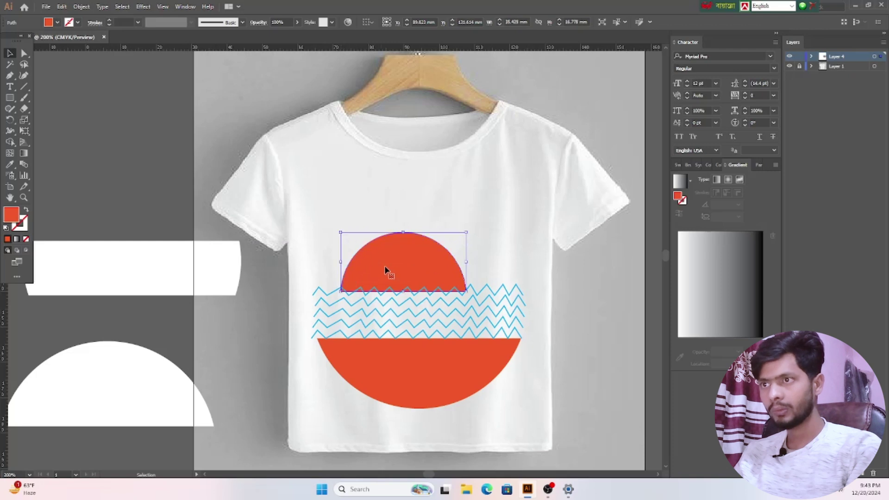
{"action": "left_click_drag", "start_coordinate": [398, 267], "coordinate": [417, 270]}
{"action": "left_click", "coordinate": [565, 323]}
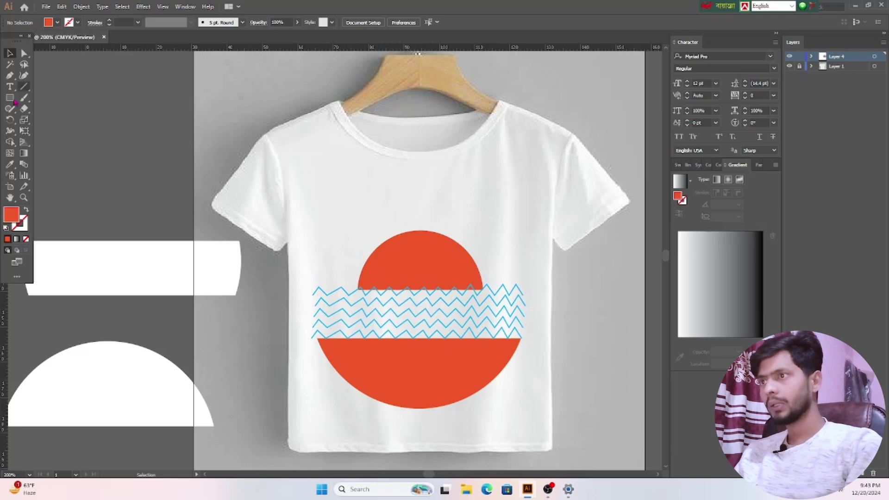
Step: Move the white middle segment back onto the T-shirt, behind the zigzags and between the two orange-red shapes
{"action": "left_click_drag", "start_coordinate": [234, 272], "coordinate": [330, 306]}
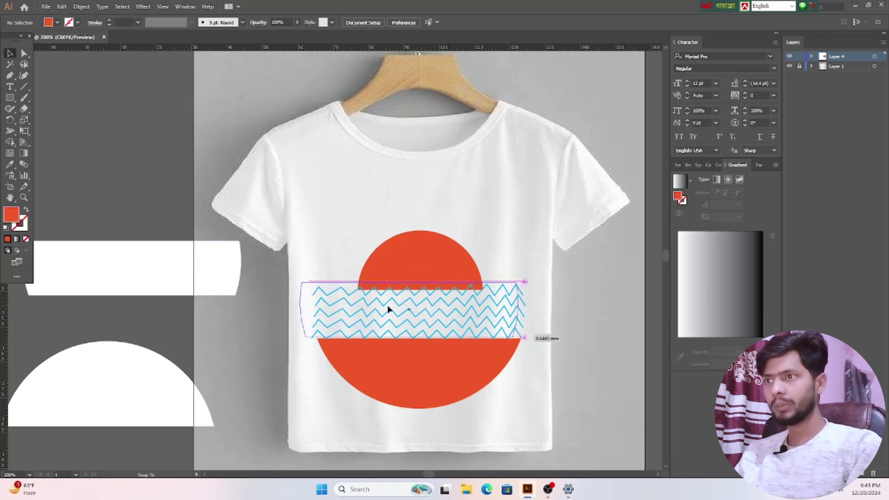
{"action": "left_click_drag", "start_coordinate": [391, 307], "coordinate": [396, 311]}
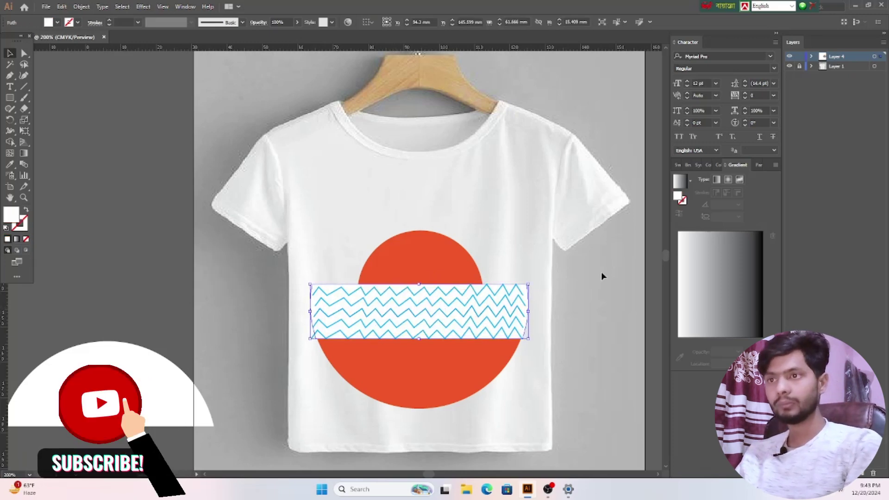
{"action": "left_click", "coordinate": [624, 335]}
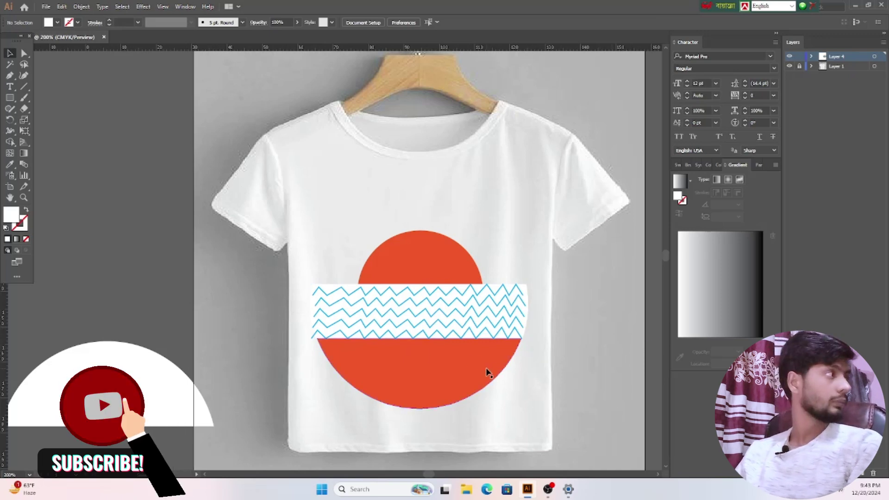
{"action": "left_click", "coordinate": [440, 268]}
{"action": "left_click", "coordinate": [615, 337]}
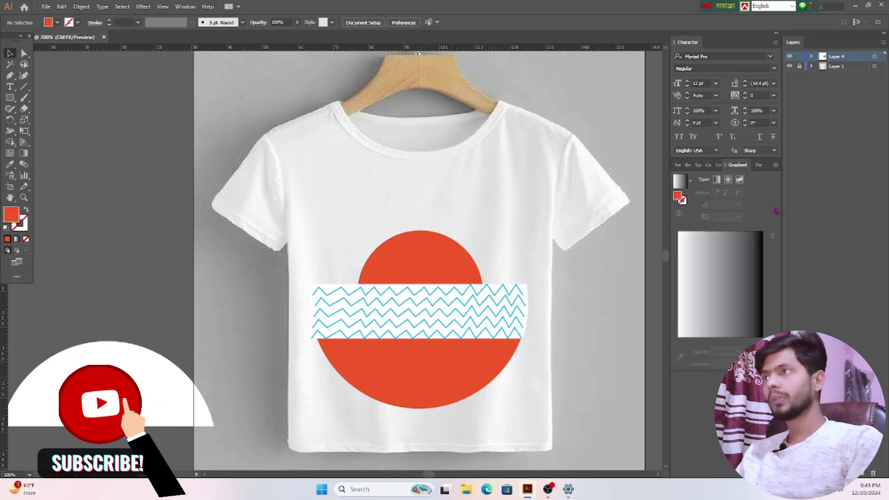
Step: Place the black palm trees set image from the Pront Icon All folder into the document
{"action": "left_click", "coordinate": [45, 7]}
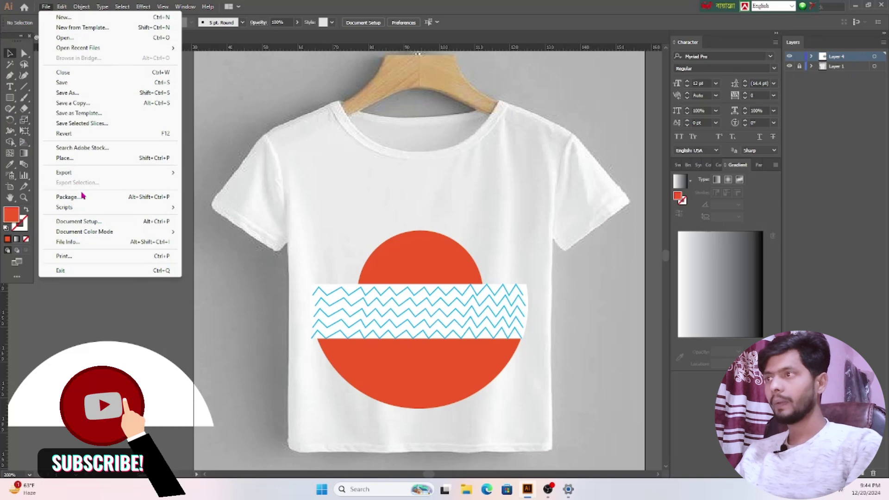
{"action": "left_click", "coordinate": [71, 159]}
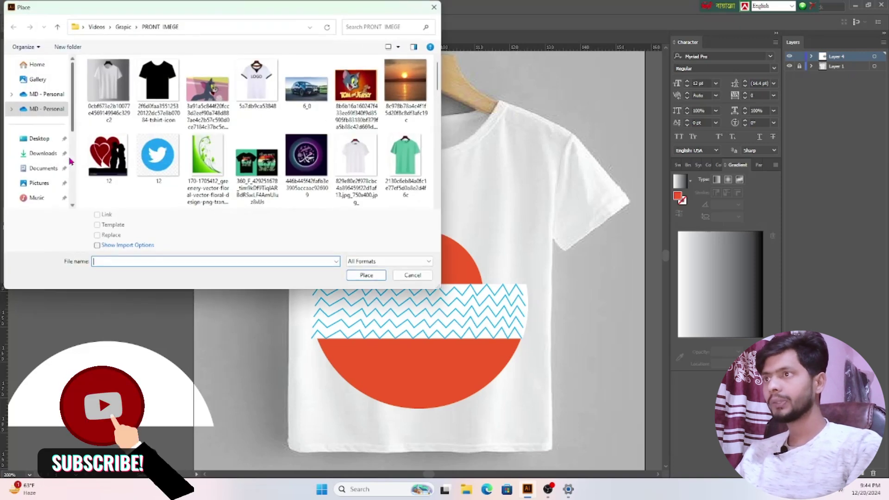
{"action": "left_click", "coordinate": [58, 31]}
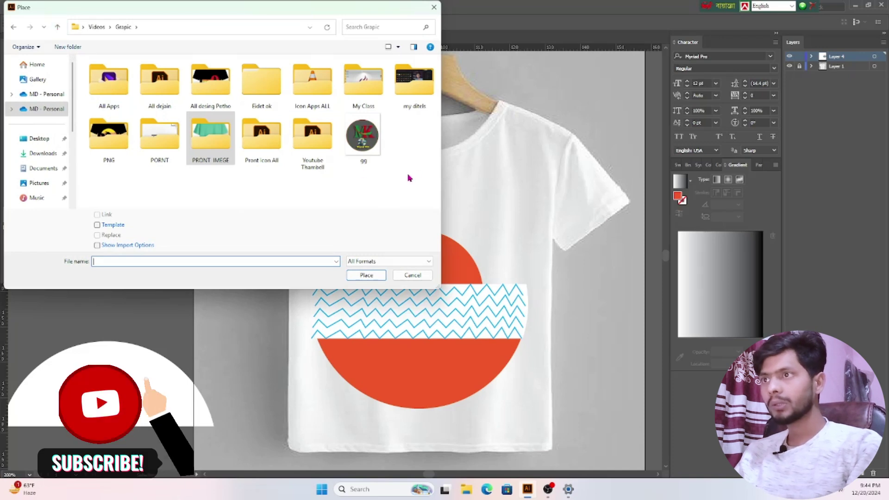
{"action": "double_click", "coordinate": [262, 149]}
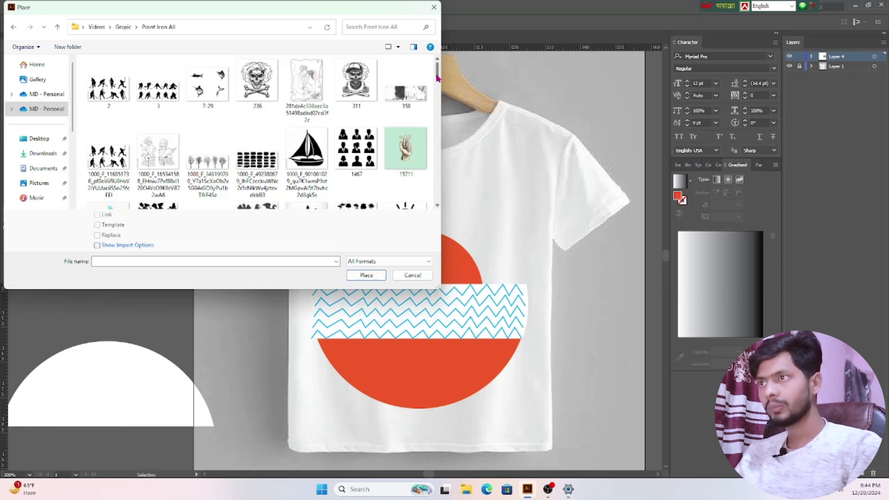
{"action": "left_click_drag", "start_coordinate": [437, 77], "coordinate": [439, 96]}
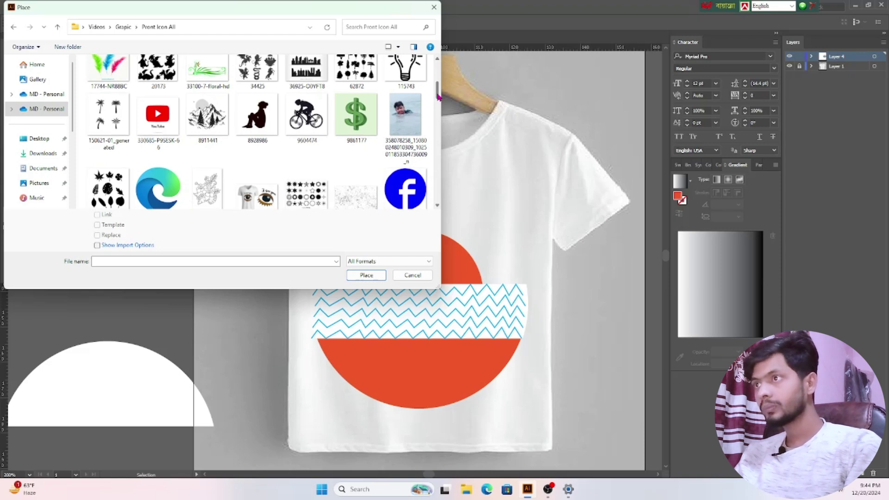
{"action": "left_click_drag", "start_coordinate": [438, 96], "coordinate": [435, 161]}
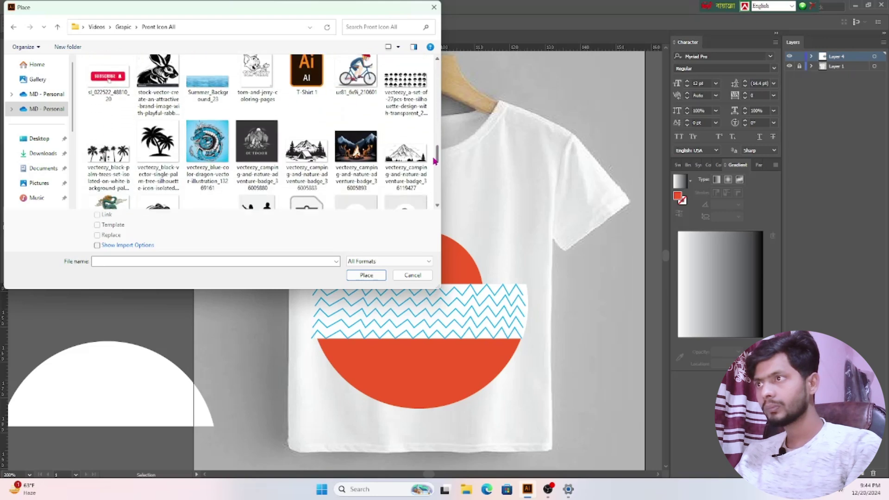
{"action": "left_click", "coordinate": [109, 156]}
{"action": "left_click", "coordinate": [374, 275]}
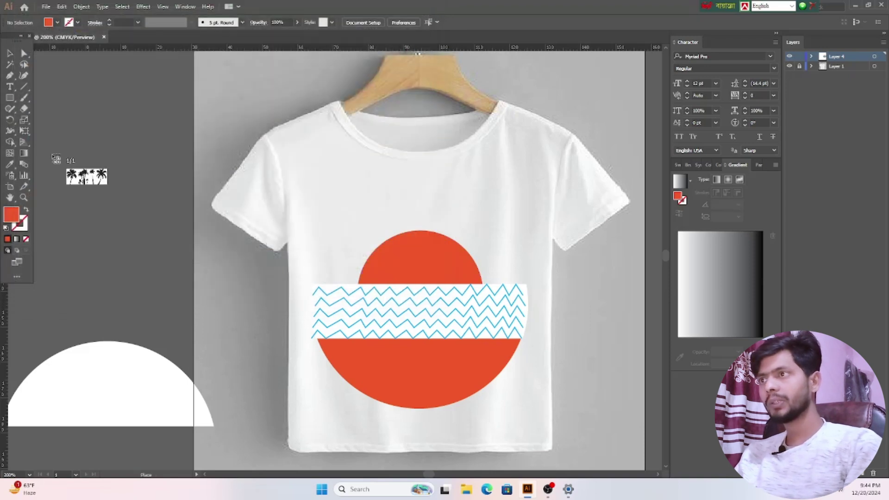
{"action": "left_click", "coordinate": [83, 112]}
Step: Shrink the palm trees image to about 45 by 46 mm and position it beside the T-shirt, above the white top segment
{"action": "left_click_drag", "start_coordinate": [82, 112], "coordinate": [369, 317]}
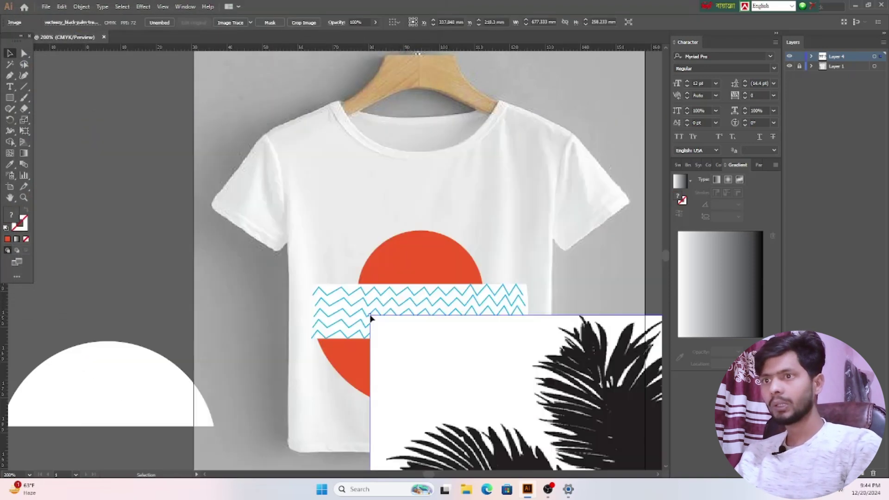
{"action": "left_click_drag", "start_coordinate": [510, 379], "coordinate": [525, 368]}
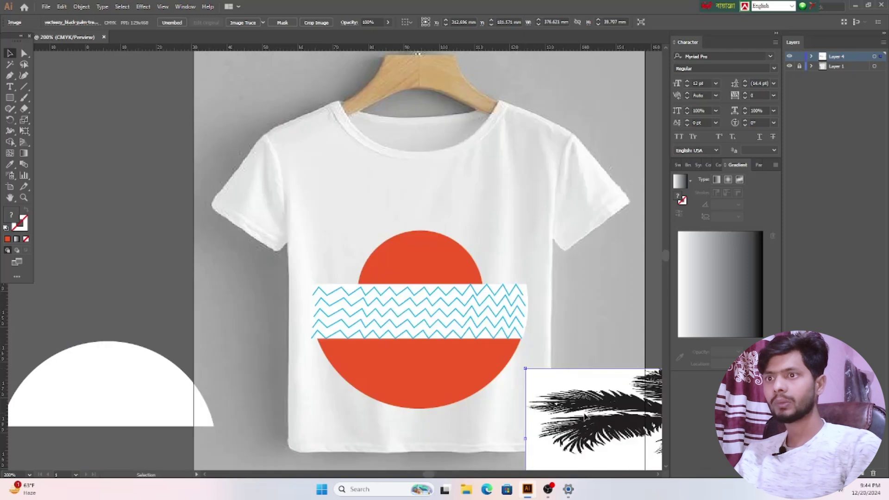
{"action": "left_click_drag", "start_coordinate": [584, 417], "coordinate": [121, 132]}
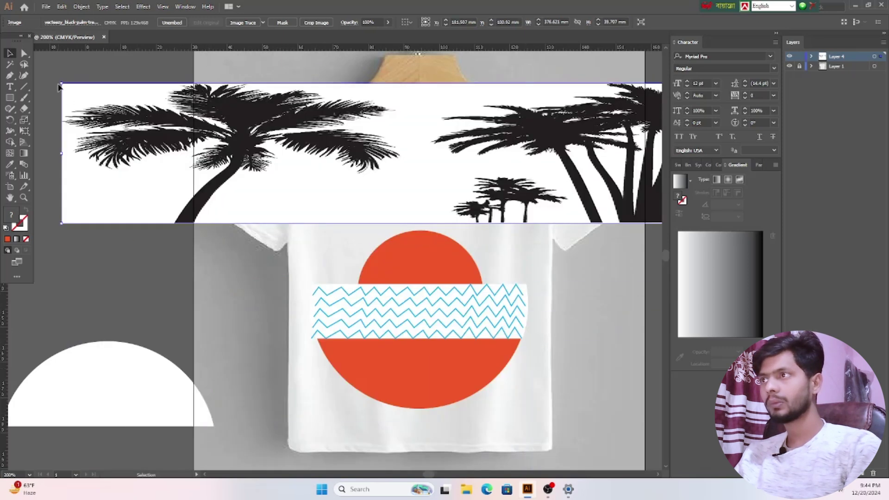
{"action": "left_click_drag", "start_coordinate": [61, 82], "coordinate": [437, 71]}
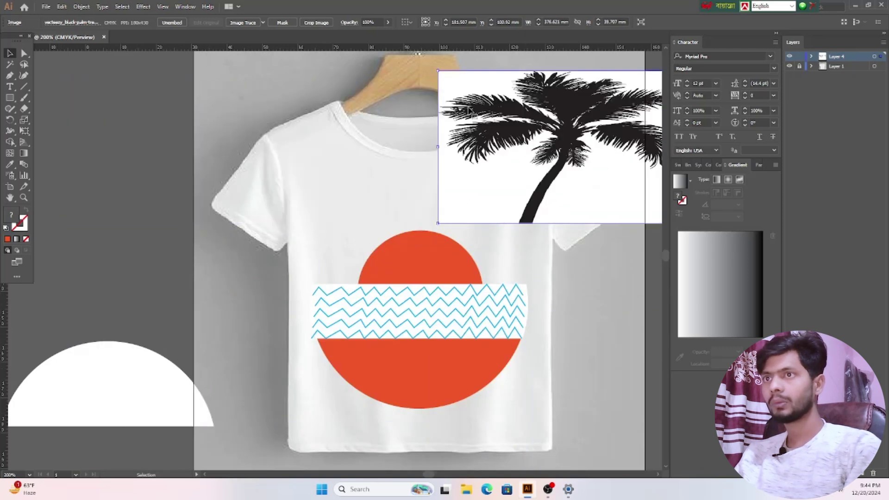
{"action": "left_click_drag", "start_coordinate": [550, 147], "coordinate": [191, 151]}
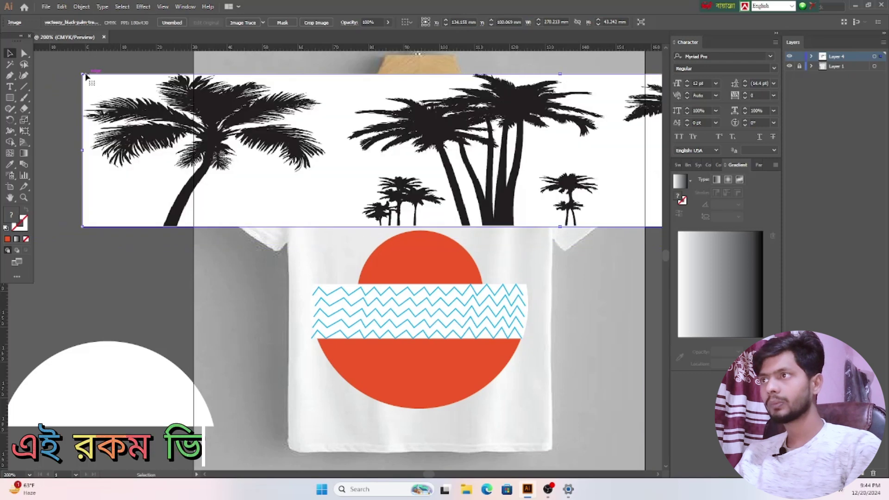
{"action": "left_click_drag", "start_coordinate": [83, 74], "coordinate": [499, 94]}
{"action": "left_click_drag", "start_coordinate": [566, 174], "coordinate": [120, 198]}
Step: Move the white top segment farther down beside the T-shirt and lower the palm trees image towards it
{"action": "left_click", "coordinate": [135, 375]}
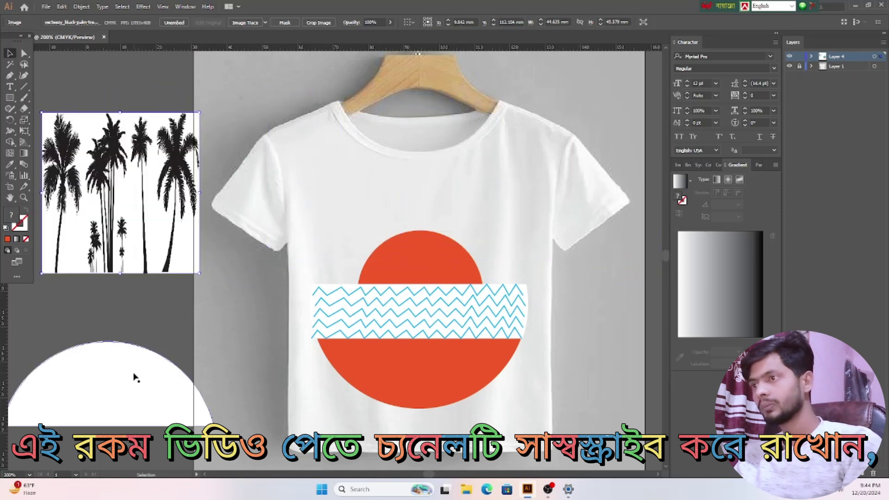
{"action": "left_click_drag", "start_coordinate": [136, 375], "coordinate": [138, 415]}
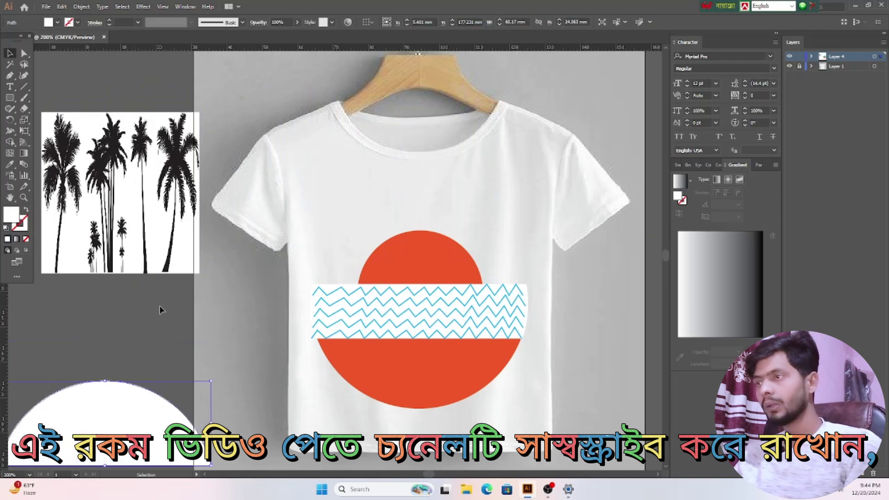
{"action": "left_click", "coordinate": [149, 282]}
{"action": "left_click", "coordinate": [128, 207]}
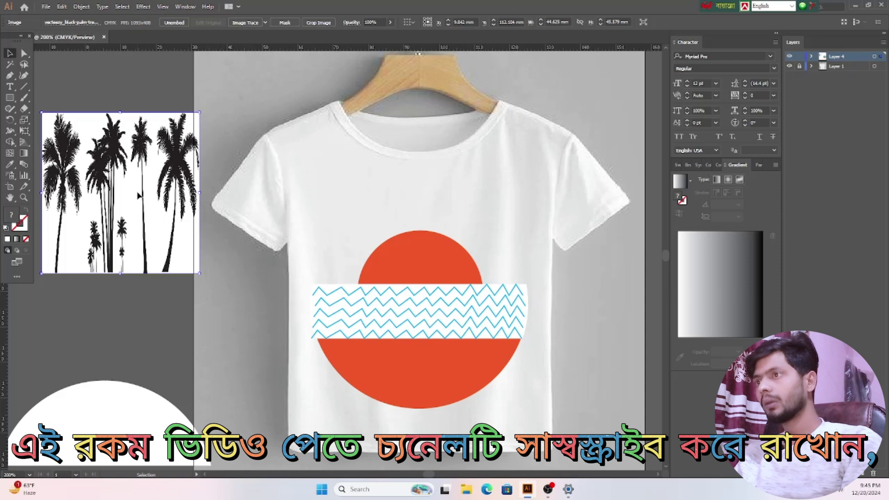
{"action": "left_click_drag", "start_coordinate": [138, 195], "coordinate": [146, 238]}
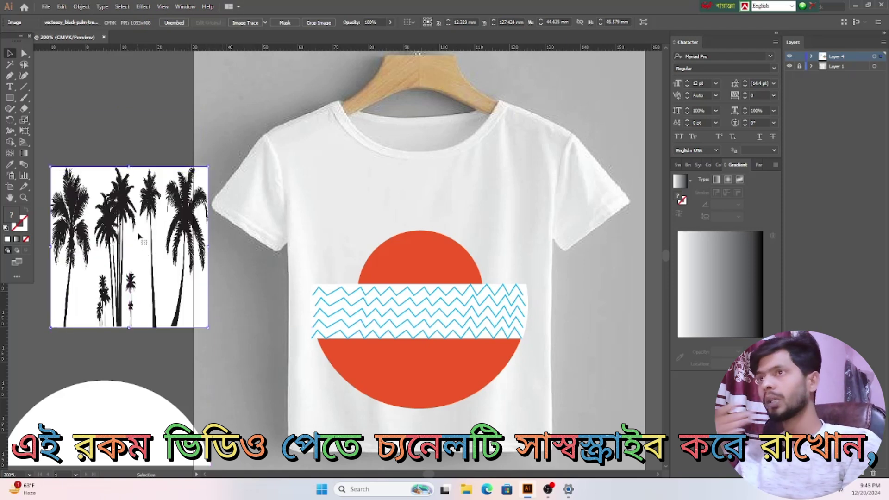
Step: Convert the palm trees image to vector shapes with Image Trace and delete its white background using the Magic Wand
{"action": "left_click", "coordinate": [245, 23]}
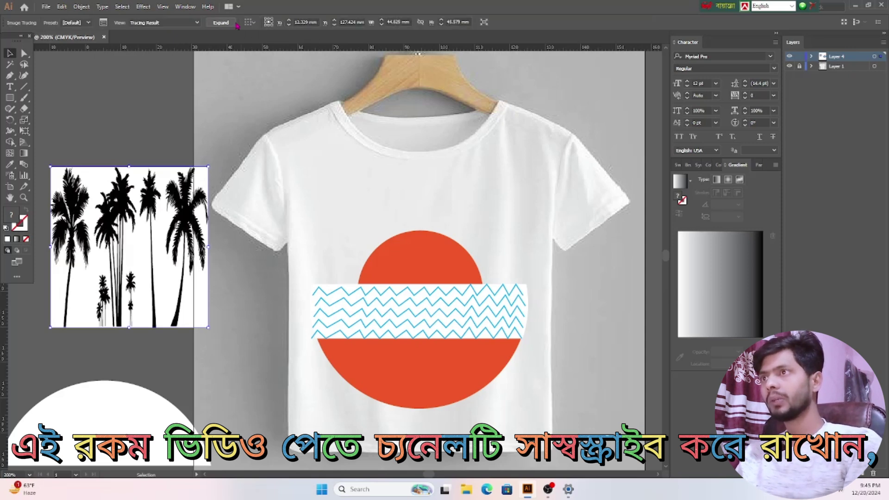
{"action": "left_click", "coordinate": [221, 23]}
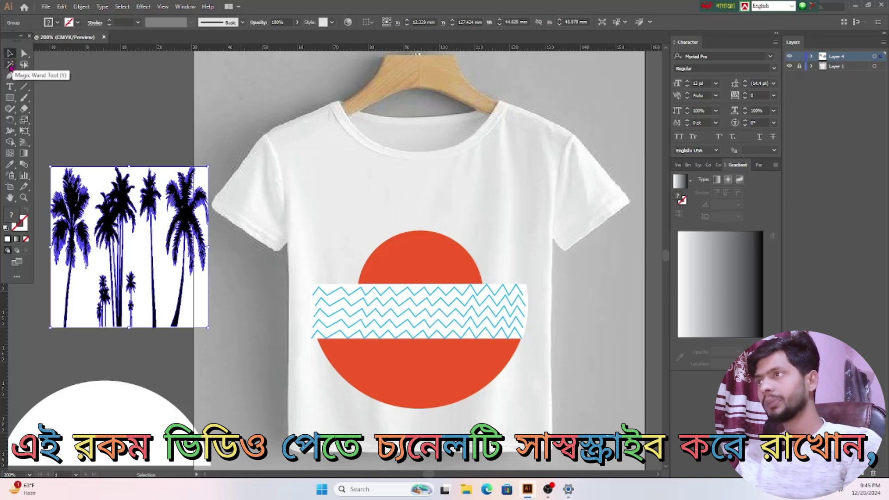
{"action": "left_click", "coordinate": [10, 65]}
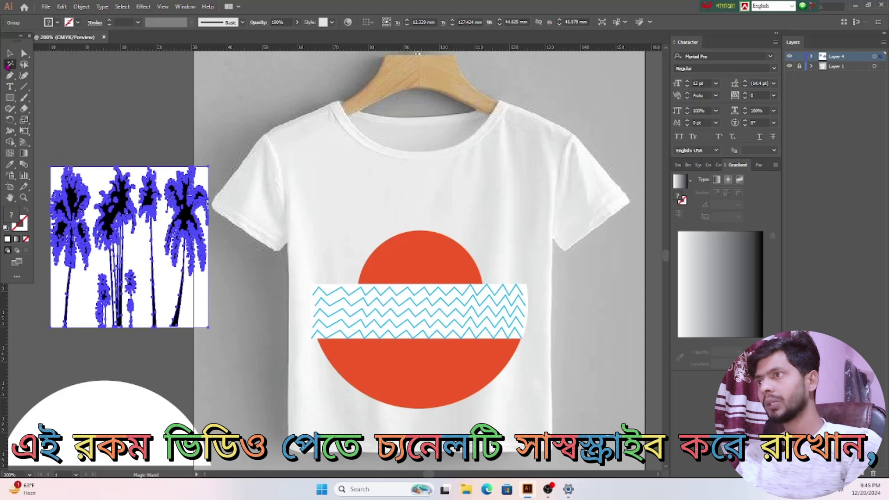
{"action": "left_click", "coordinate": [103, 177]}
{"action": "key", "text": "Delete"}
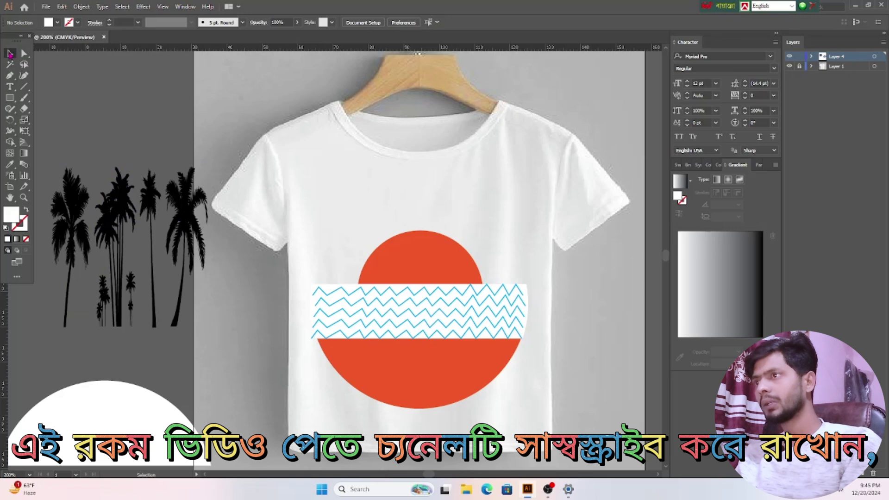
Step: Ungroup the traced palm trees into separate shapes
{"action": "left_click", "coordinate": [112, 204]}
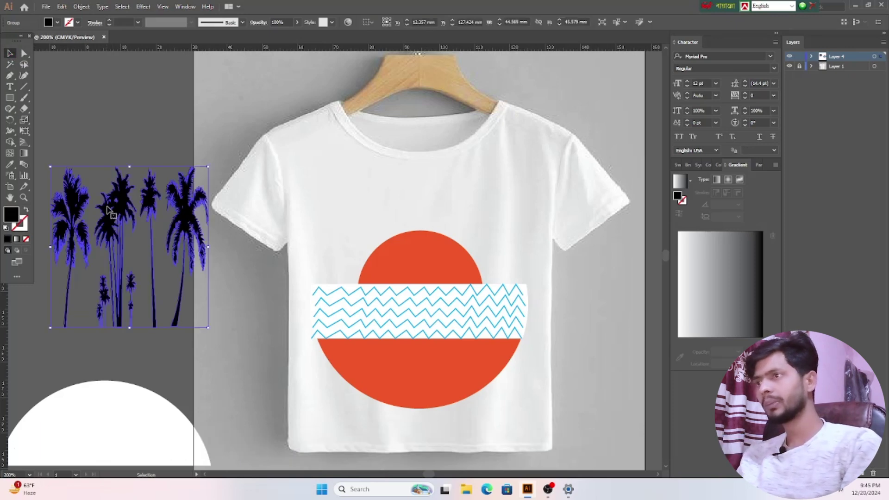
{"action": "right_click", "coordinate": [122, 198]}
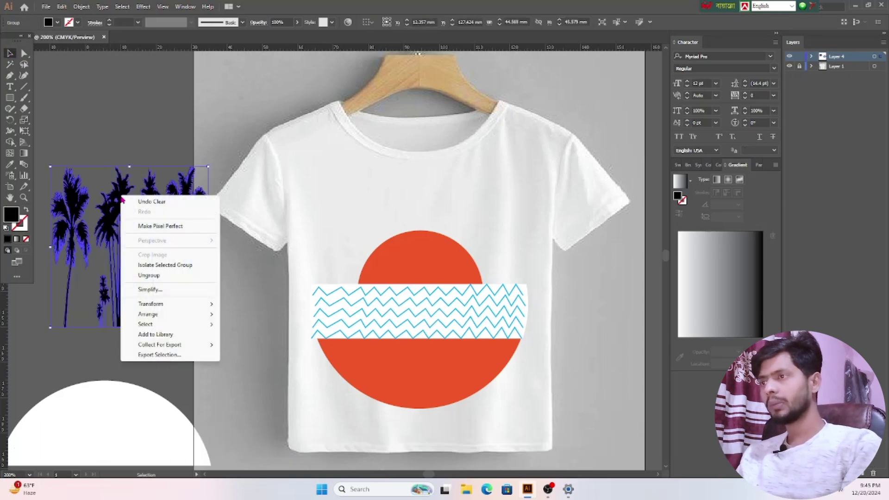
{"action": "left_click", "coordinate": [149, 275]}
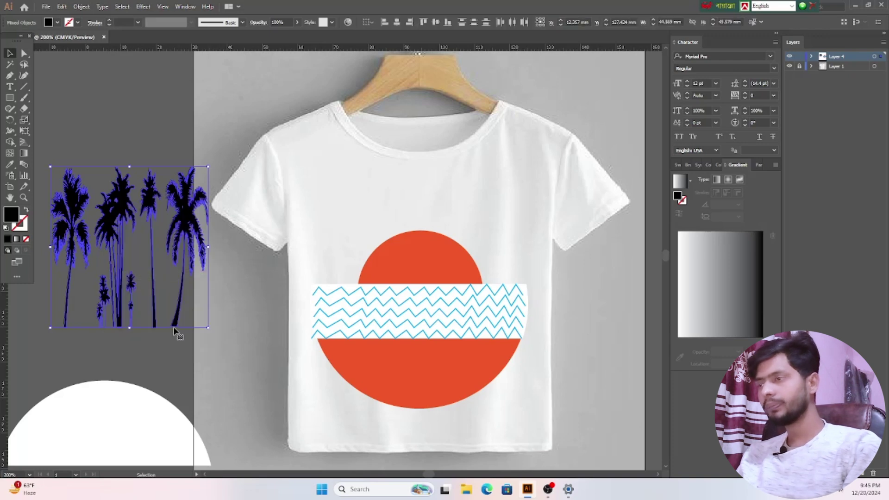
{"action": "left_click", "coordinate": [153, 357]}
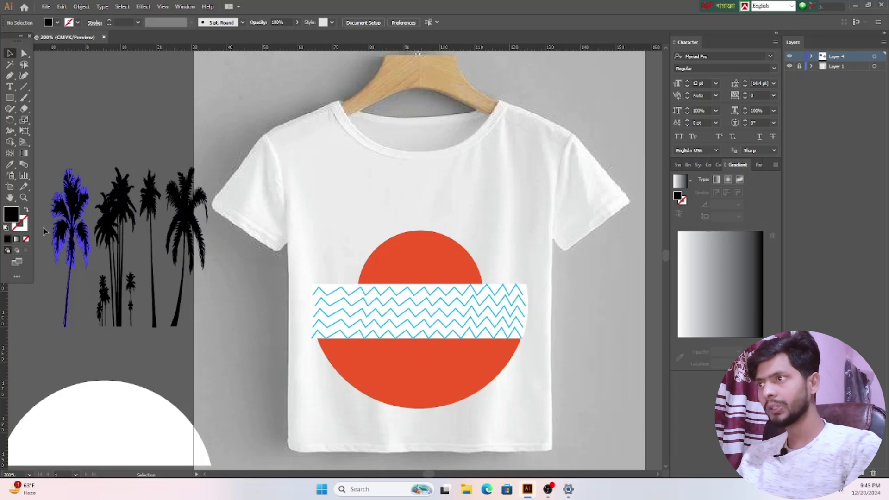
Step: Place the leftmost palm tree over the sun's left side, shrink it to about 9.7 mm wide and fit its base to the lower segment's edge
{"action": "left_click_drag", "start_coordinate": [70, 229], "coordinate": [384, 301]}
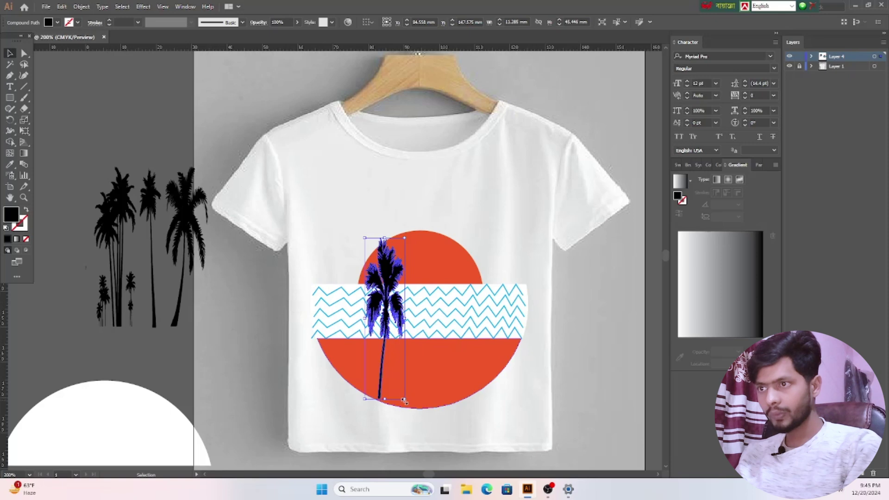
{"action": "left_click_drag", "start_coordinate": [404, 400], "coordinate": [399, 334]}
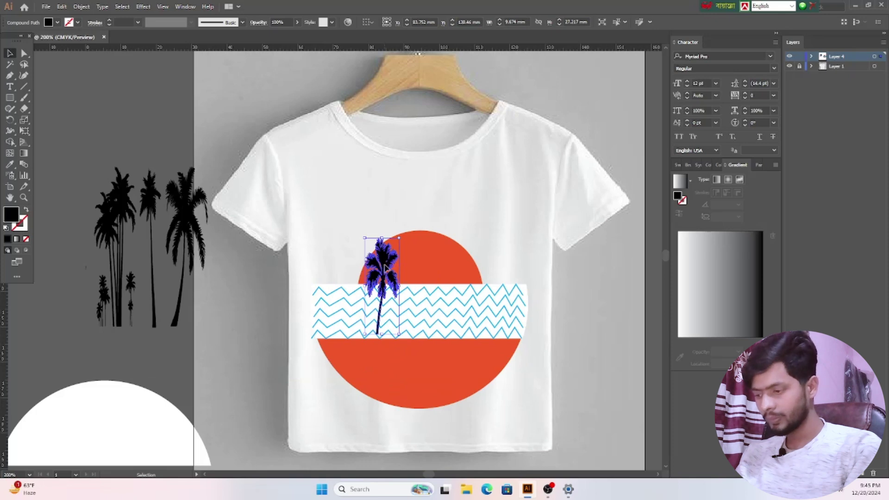
{"action": "left_click_drag", "start_coordinate": [385, 267], "coordinate": [373, 276]}
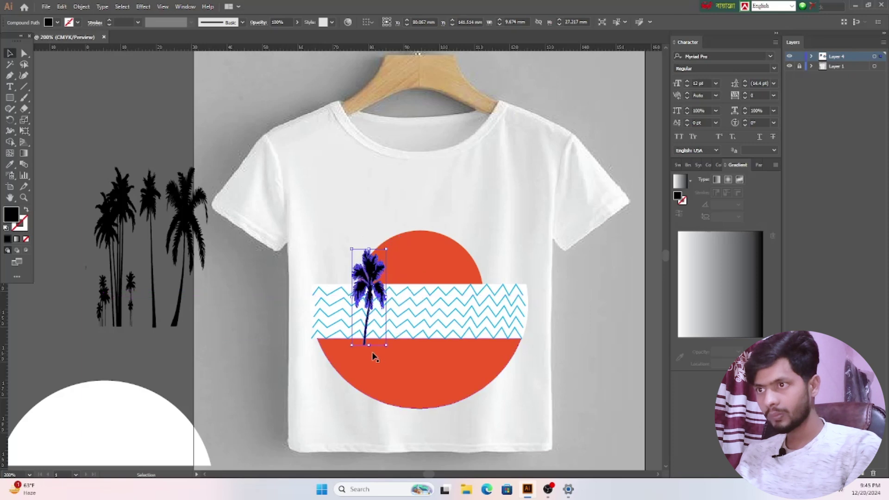
{"action": "left_click_drag", "start_coordinate": [368, 345], "coordinate": [368, 338]}
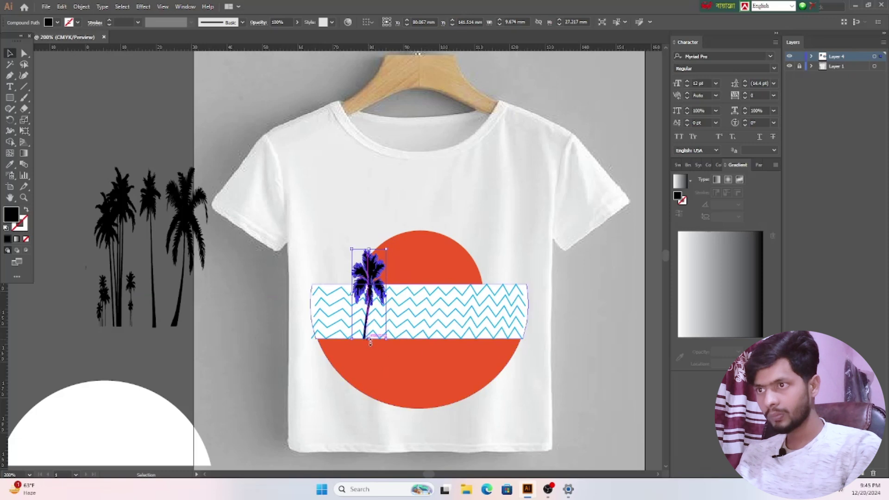
Step: Place the palm tree nearest the T-shirt over the sun's right side, shrunk to about 7.8 mm wide, with its base on the lower segment
{"action": "left_click", "coordinate": [537, 397]}
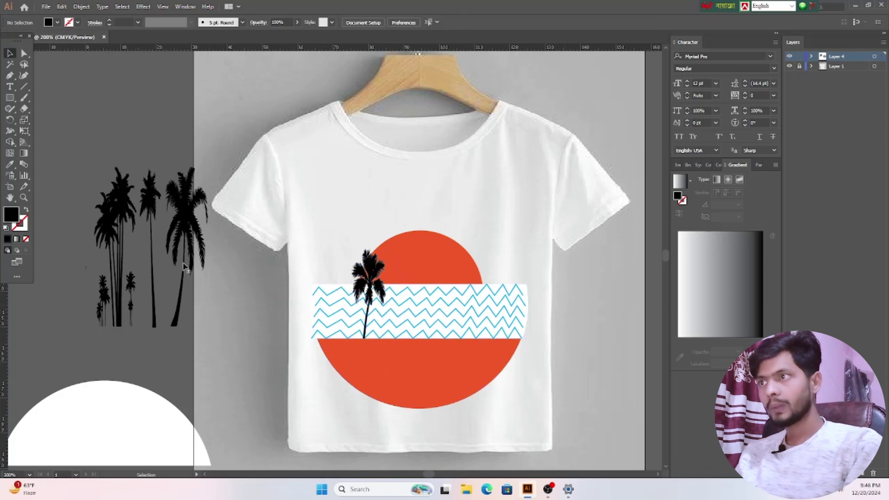
{"action": "left_click", "coordinate": [184, 232]}
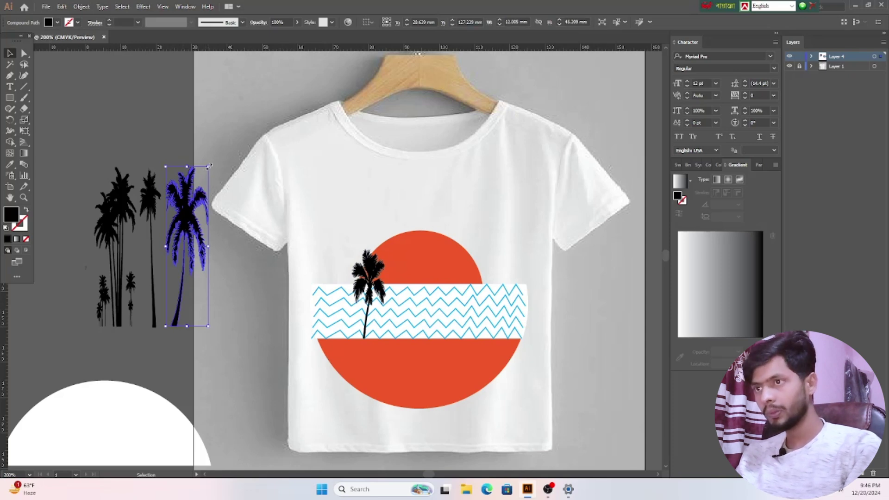
{"action": "left_click_drag", "start_coordinate": [208, 167], "coordinate": [195, 218]}
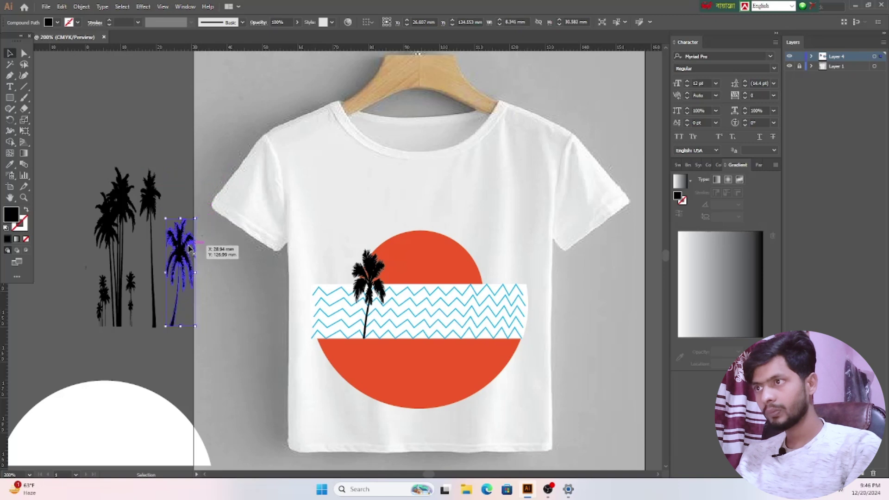
{"action": "left_click_drag", "start_coordinate": [194, 256], "coordinate": [459, 264]}
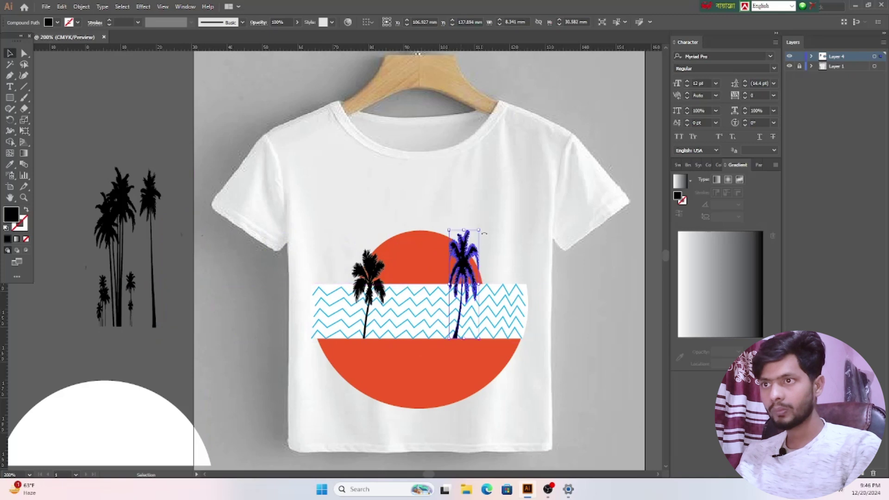
{"action": "left_click_drag", "start_coordinate": [480, 231], "coordinate": [477, 248]}
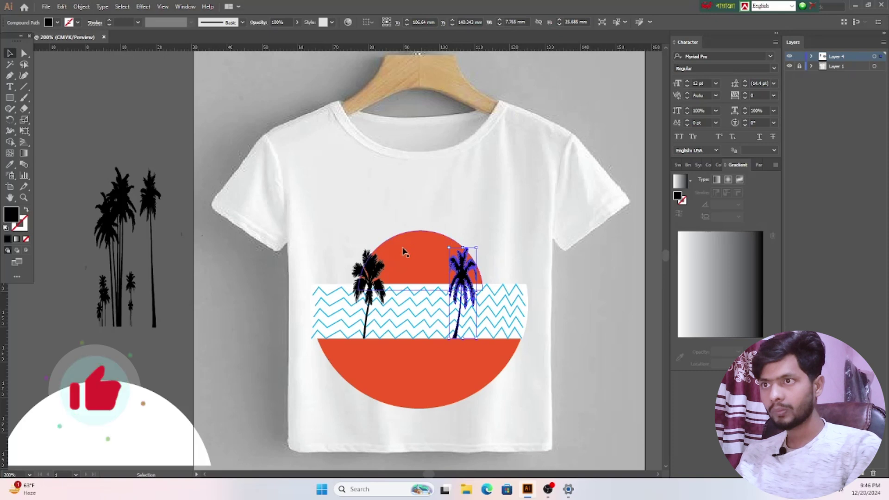
{"action": "left_click", "coordinate": [115, 117]}
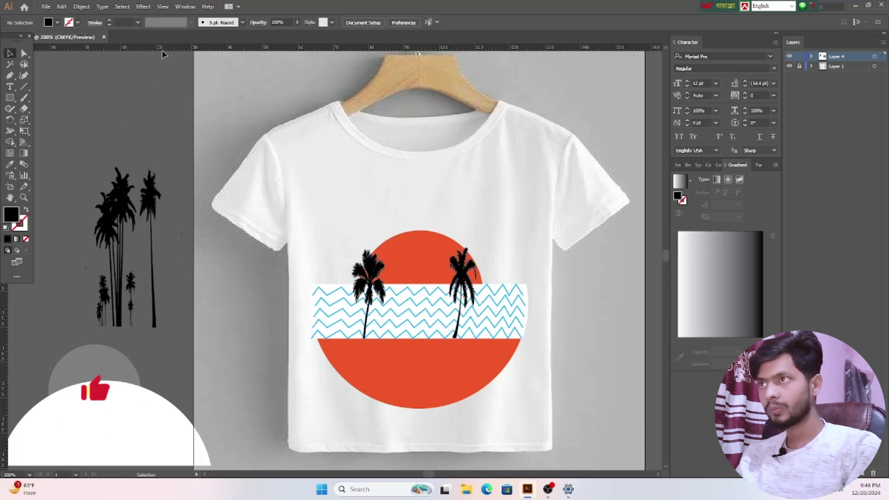
Step: Align the right palm tree's top with the left palm tree's using a temporary horizontal guide, and delete the guide
{"action": "left_click_drag", "start_coordinate": [163, 48], "coordinate": [228, 248]}
{"action": "left_click_drag", "start_coordinate": [481, 278], "coordinate": [476, 248]}
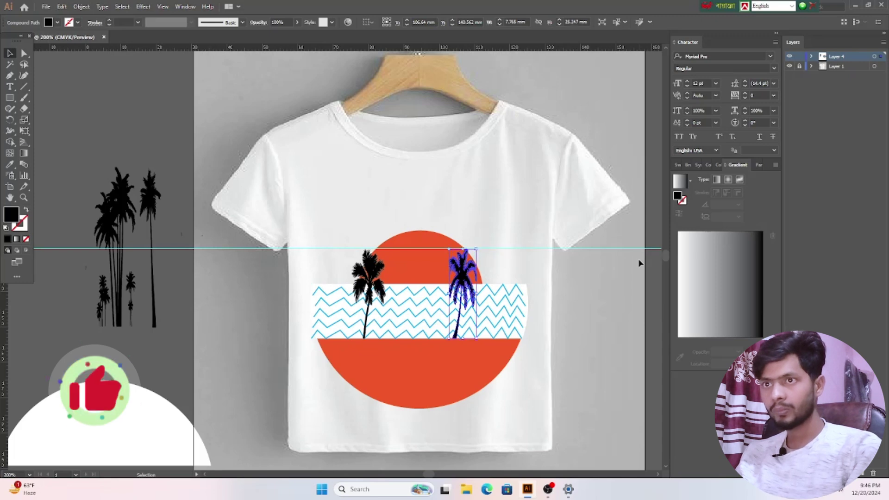
{"action": "left_click", "coordinate": [626, 251]}
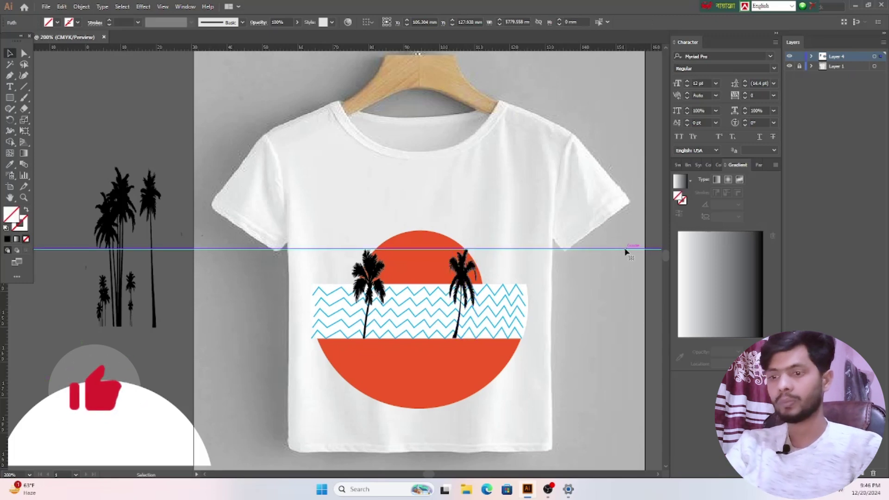
{"action": "key", "text": "Delete"}
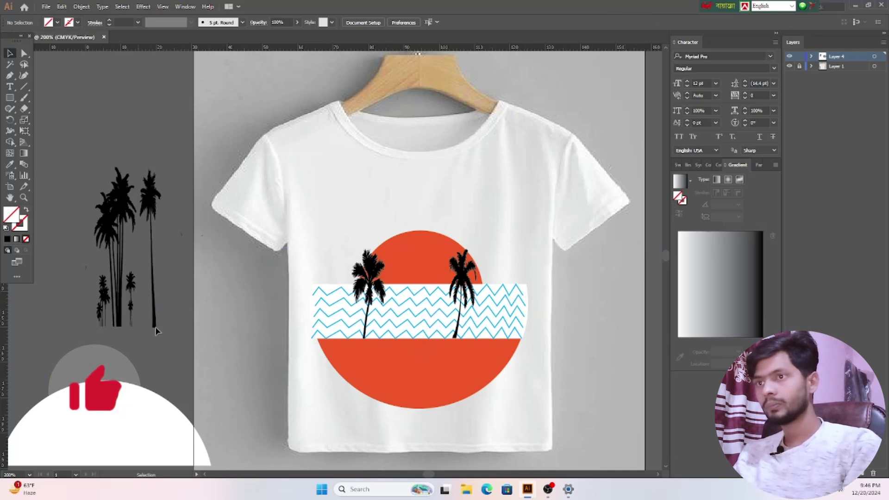
Step: Stretch the right palm tree's base slightly downward to meet the upper edge of the orange-red lower segment
{"action": "left_click", "coordinate": [107, 232]}
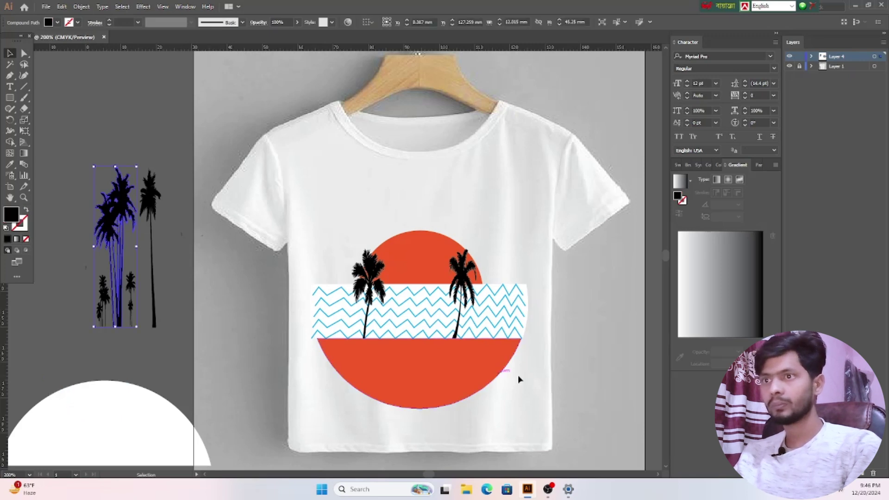
{"action": "left_click", "coordinate": [554, 362]}
{"action": "left_click", "coordinate": [464, 328]}
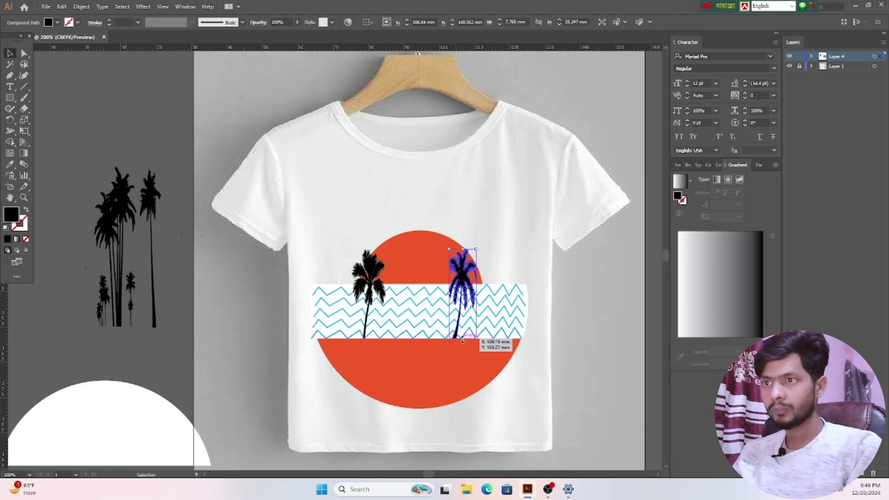
{"action": "left_click_drag", "start_coordinate": [463, 337], "coordinate": [464, 341]}
{"action": "left_click", "coordinate": [580, 355]}
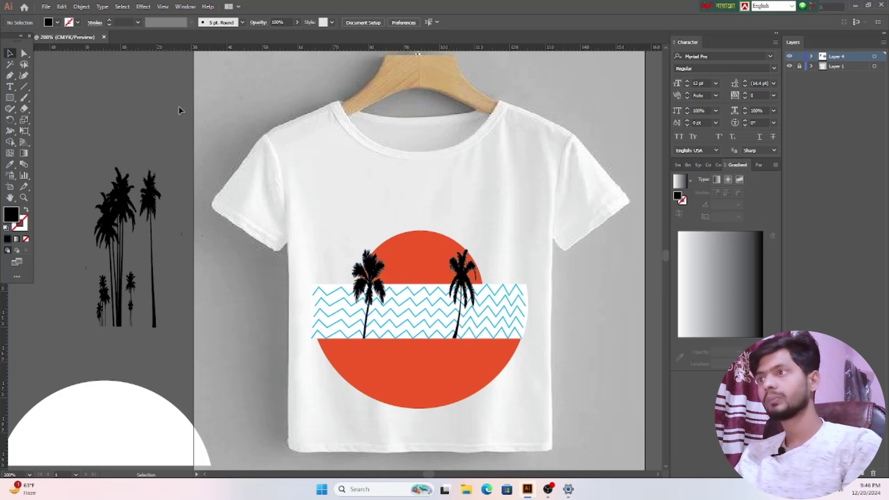
Step: Try the multi-trunk palm cluster, shortened to about 31.3 mm high, at the sun's centre and return it beside the T-shirt
{"action": "left_click", "coordinate": [119, 233]}
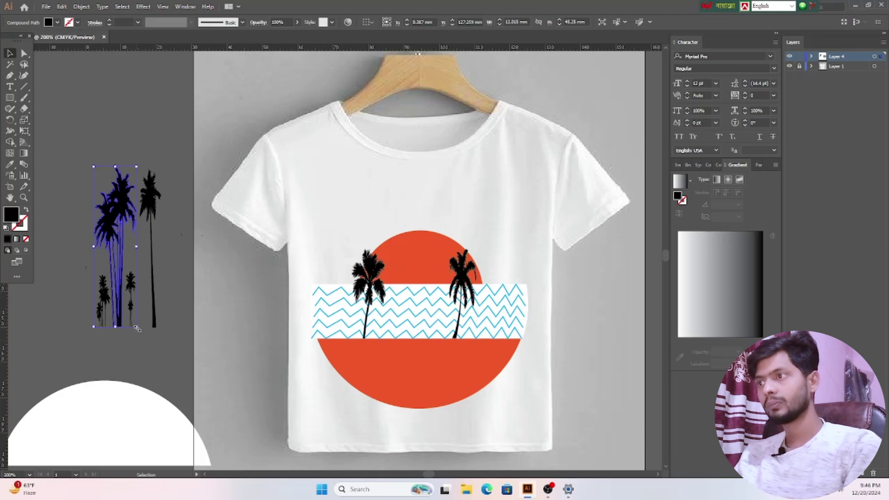
{"action": "left_click_drag", "start_coordinate": [137, 327], "coordinate": [135, 278]}
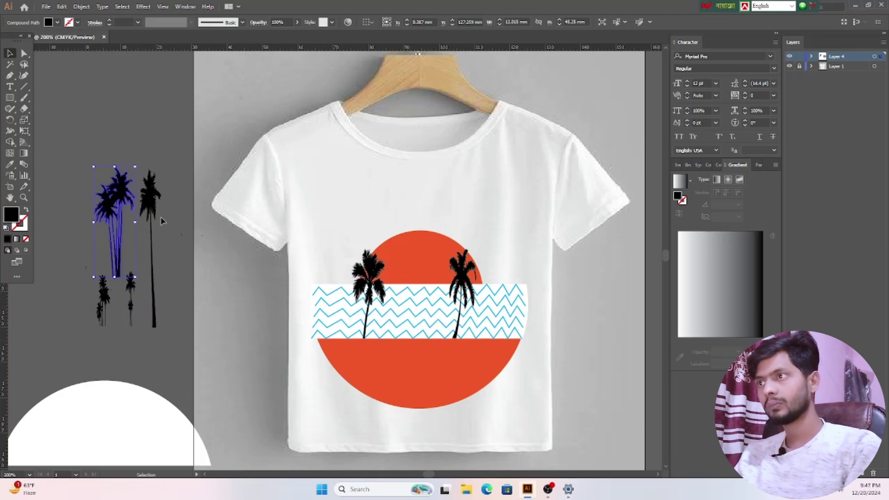
{"action": "left_click", "coordinate": [161, 221]}
{"action": "left_click_drag", "start_coordinate": [116, 249], "coordinate": [414, 311]}
{"action": "left_click", "coordinate": [628, 332]}
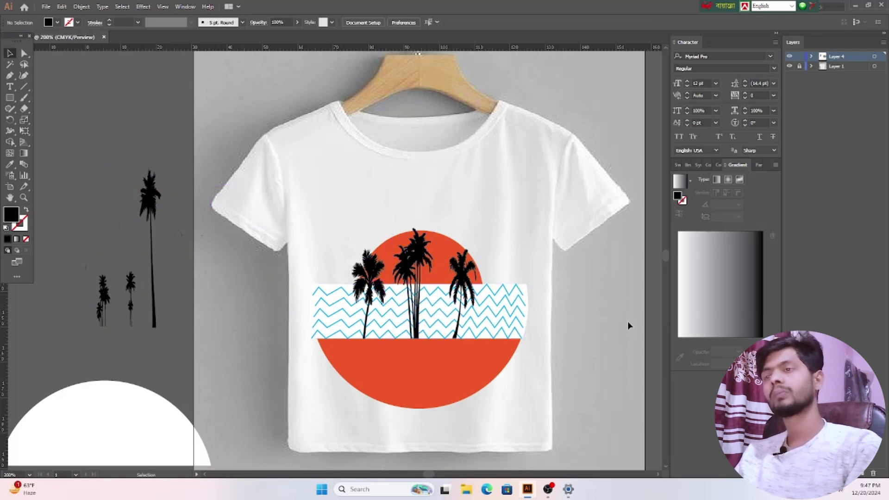
{"action": "left_click_drag", "start_coordinate": [418, 258], "coordinate": [98, 228]}
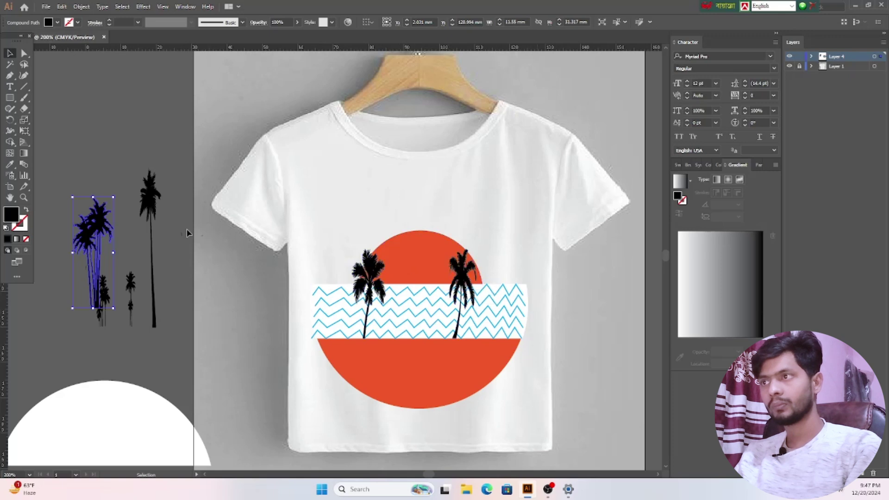
Step: Duplicate the right palm tree, enlarge the copy to about 9.4 by 38.3 mm and stand it on the lower segment at the sun's centre
{"action": "left_click", "coordinate": [155, 208]}
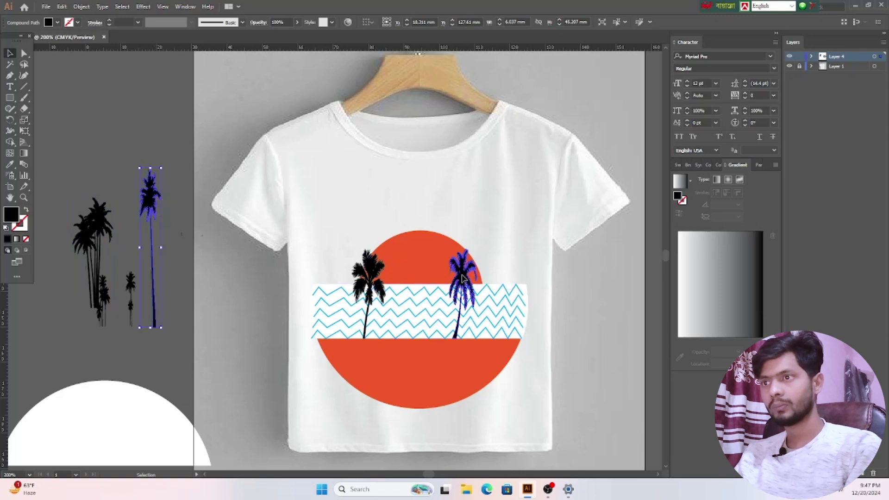
{"action": "left_click", "coordinate": [561, 298]}
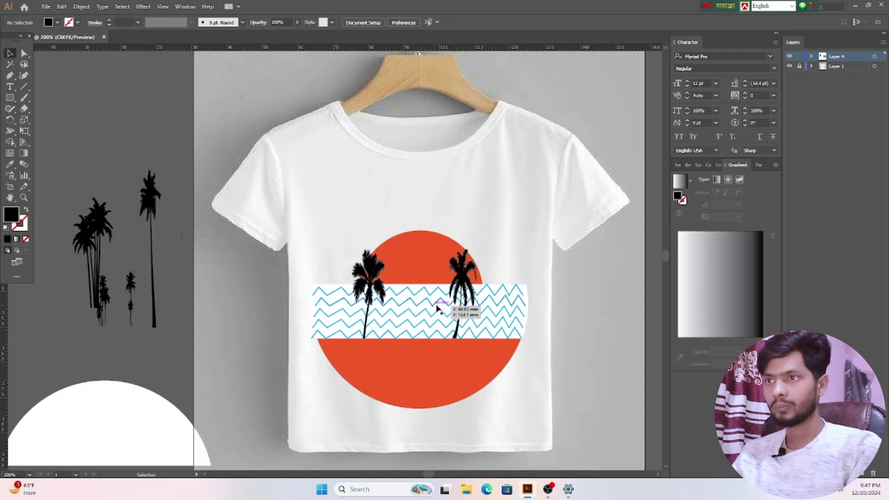
{"action": "left_click", "coordinate": [463, 281]}
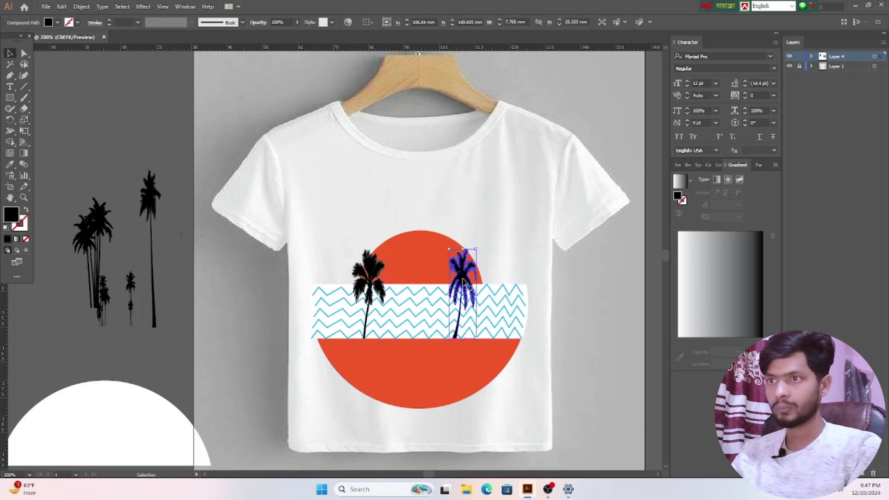
{"action": "left_click_drag", "start_coordinate": [463, 281], "coordinate": [214, 296]}
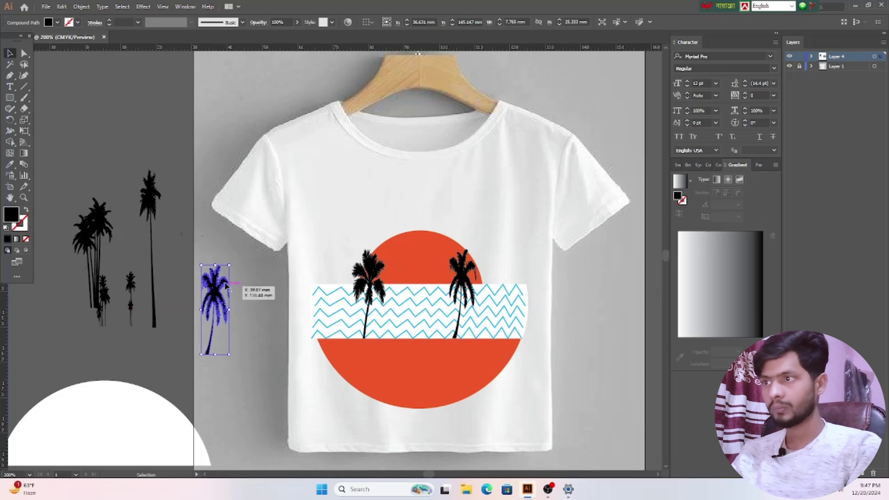
{"action": "left_click_drag", "start_coordinate": [230, 263], "coordinate": [422, 247]}
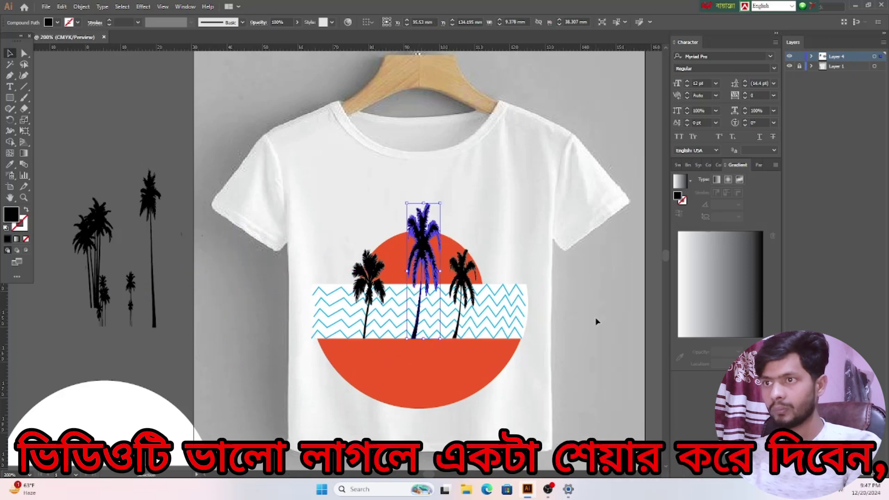
{"action": "left_click", "coordinate": [594, 340]}
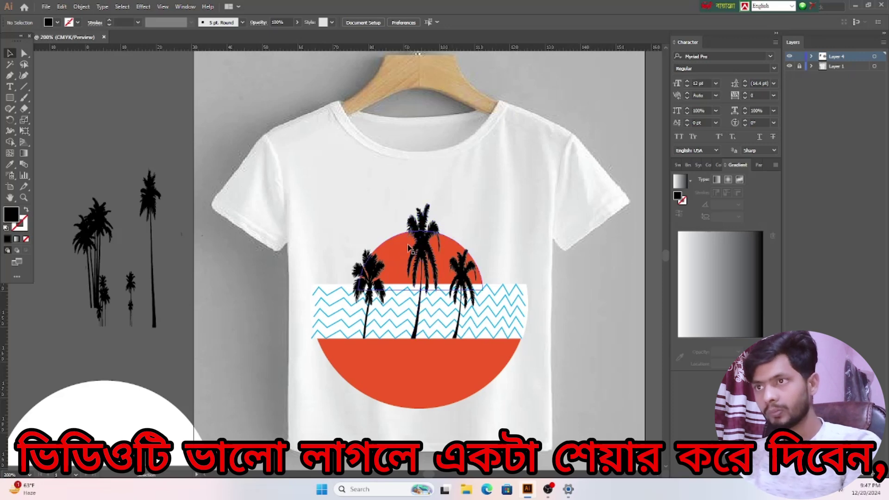
Step: Shorten the central palm tree to about 31 mm high so that its top meets the sun's upper edge
{"action": "left_click", "coordinate": [427, 244]}
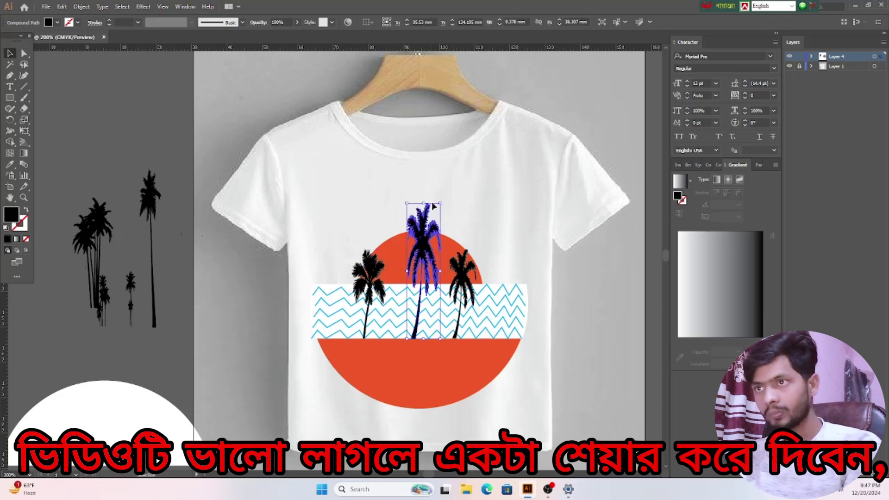
{"action": "left_click_drag", "start_coordinate": [440, 201], "coordinate": [437, 231]}
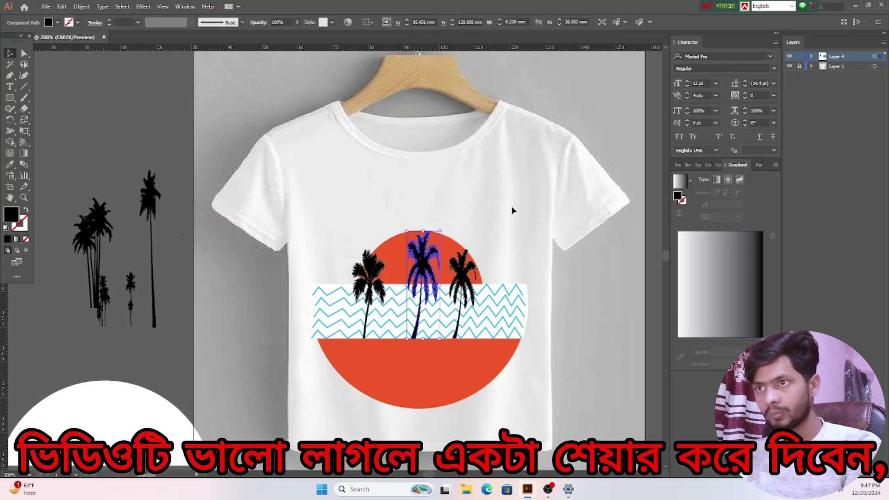
{"action": "left_click", "coordinate": [603, 300]}
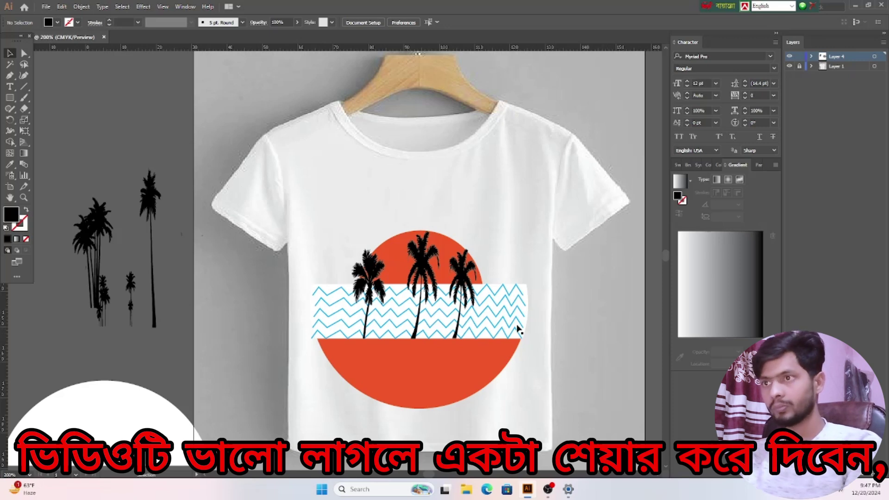
Step: Narrow the left palm tree to about 7.2 mm, and shorten both outer palm trees to well below the central one, keeping their bases in place
{"action": "left_click", "coordinate": [356, 292]}
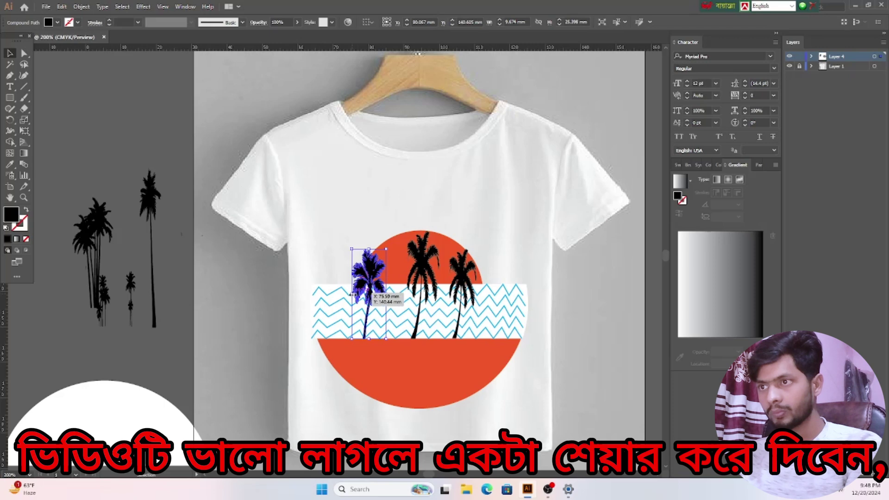
{"action": "left_click_drag", "start_coordinate": [353, 295], "coordinate": [361, 294]}
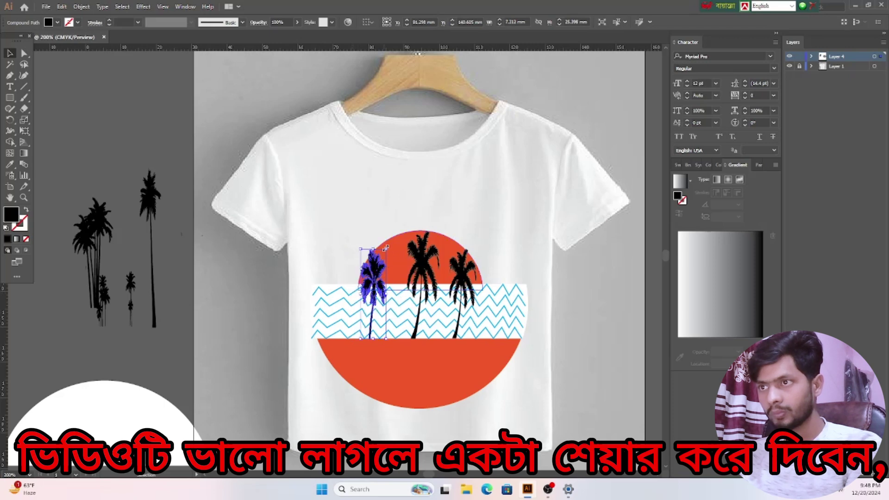
{"action": "left_click_drag", "start_coordinate": [385, 249], "coordinate": [390, 263]}
{"action": "left_click", "coordinate": [471, 263]}
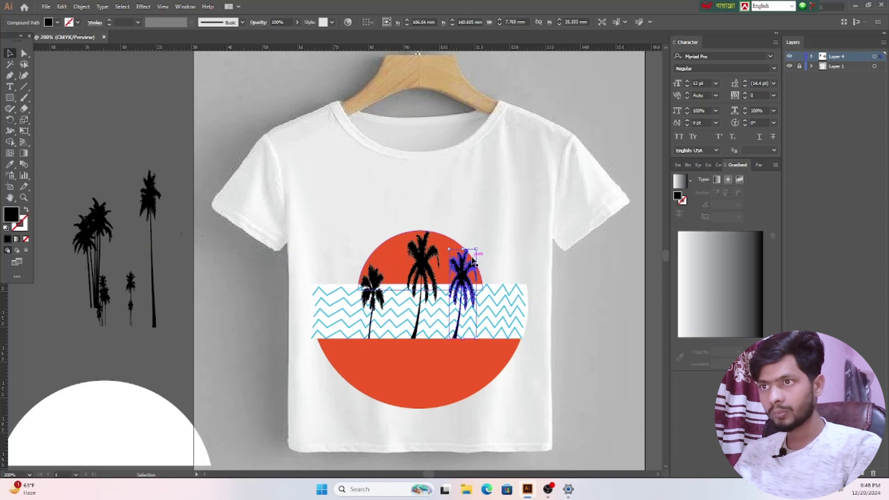
{"action": "left_click_drag", "start_coordinate": [477, 248], "coordinate": [471, 262]}
{"action": "left_click", "coordinate": [588, 309]}
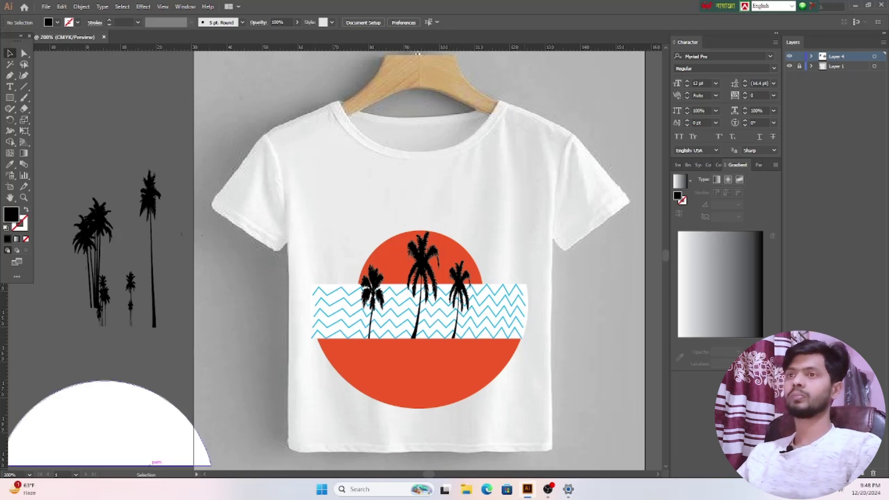
Step: Delete all the leftover palm trees beside the T-shirt
{"action": "left_click", "coordinate": [429, 373]}
{"action": "left_click_drag", "start_coordinate": [65, 291], "coordinate": [171, 310]}
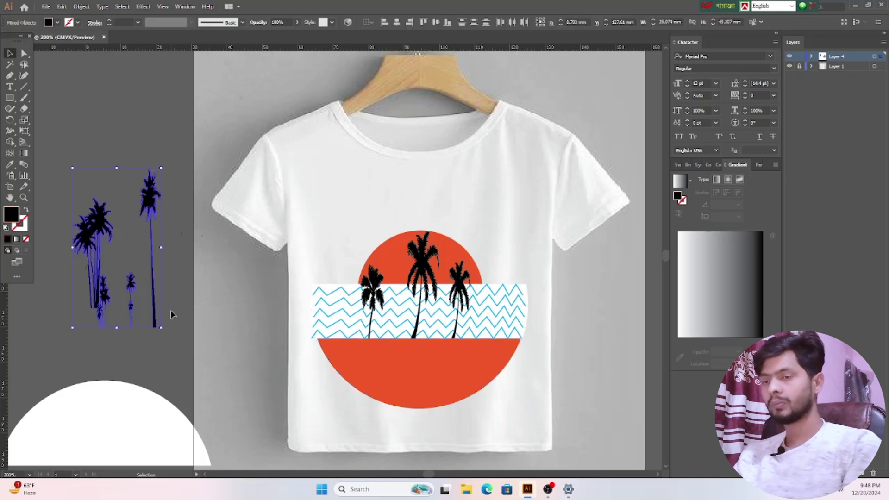
{"action": "key", "text": "Delete"}
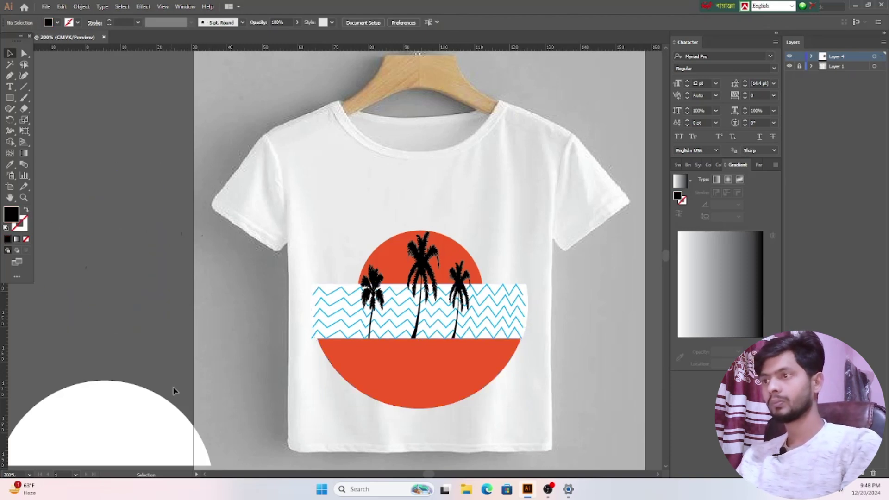
Step: Move the white segment back above the zigzag band to complete the circle around the sun, and nudge it down to close the gap
{"action": "left_click_drag", "start_coordinate": [131, 413], "coordinate": [444, 230]}
{"action": "left_click", "coordinate": [602, 315]}
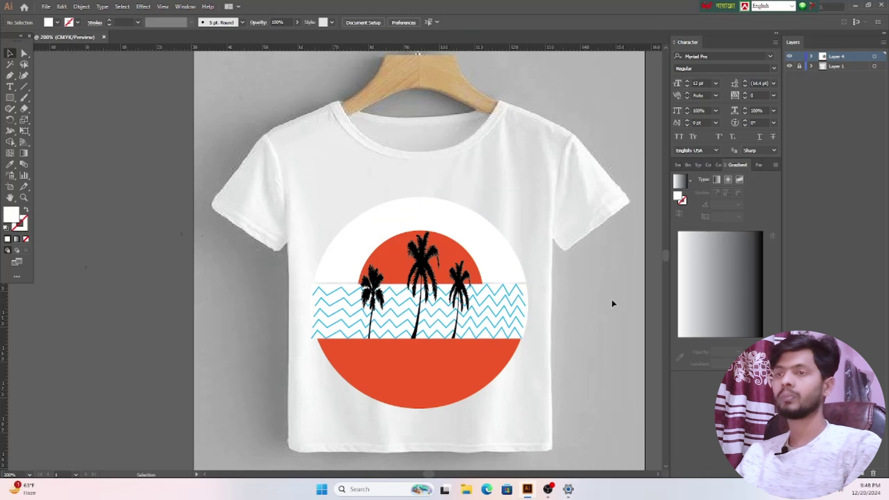
{"action": "scroll", "coordinate": [612, 303], "scroll_direction": "down", "scroll_amount": 3}
{"action": "scroll", "coordinate": [612, 304], "scroll_direction": "down", "scroll_amount": 1}
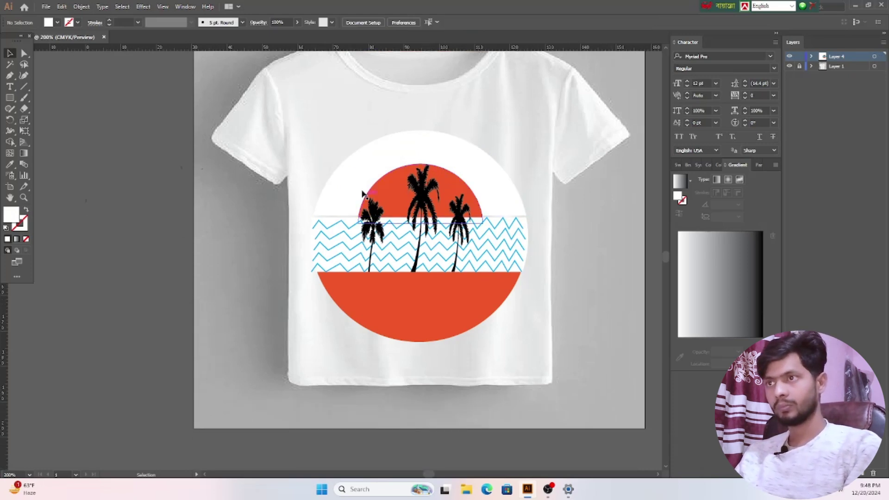
{"action": "left_click", "coordinate": [479, 211]}
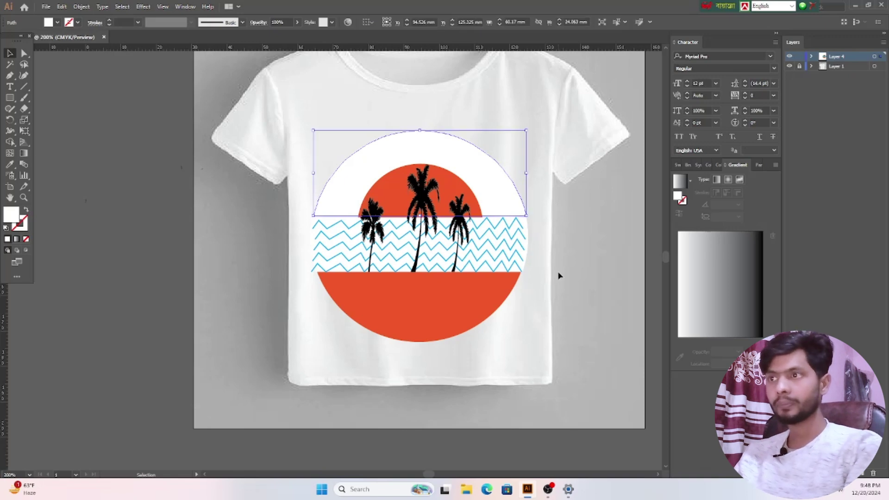
{"action": "key", "text": "Down"}
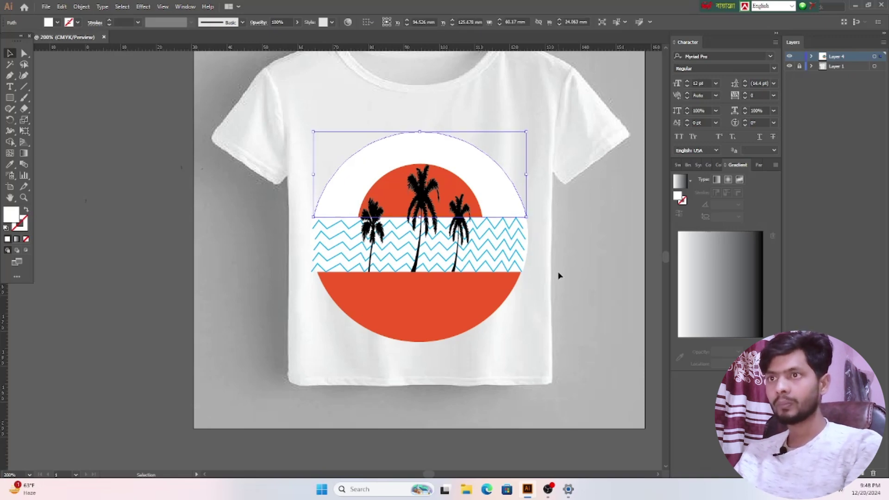
{"action": "left_click", "coordinate": [594, 275]}
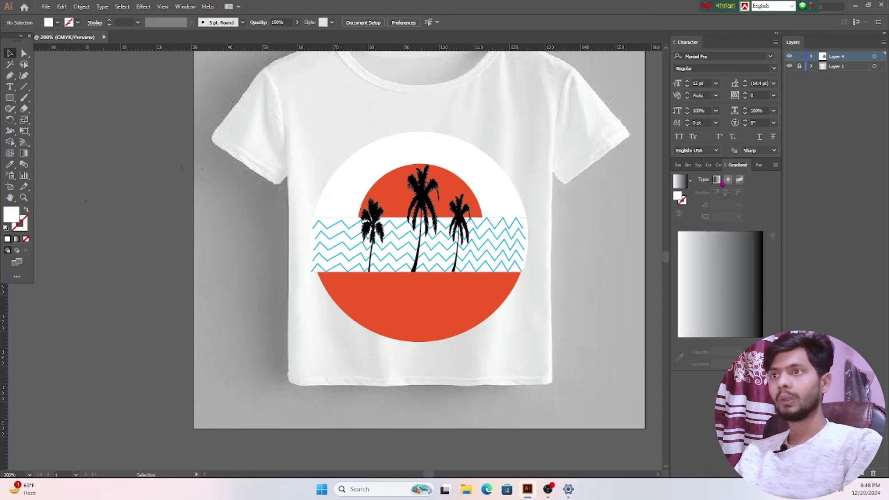
{"action": "left_click", "coordinate": [492, 189]}
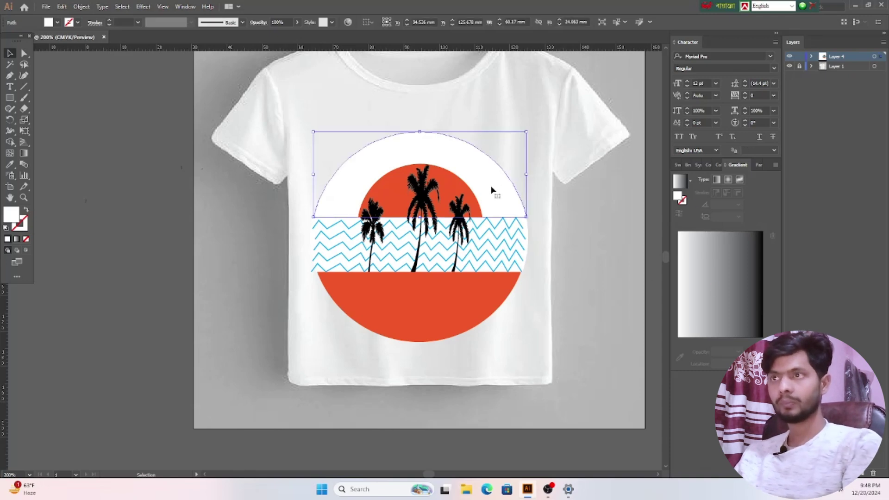
{"action": "left_click", "coordinate": [637, 285]}
{"action": "scroll", "coordinate": [621, 292], "scroll_direction": "down", "scroll_amount": 1}
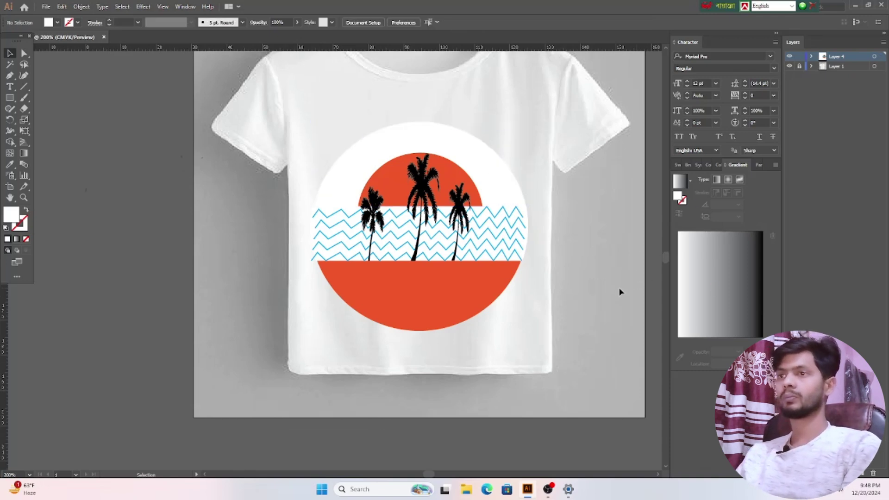
{"action": "scroll", "coordinate": [621, 292], "scroll_direction": "down", "scroll_amount": 2}
{"action": "scroll", "coordinate": [624, 304], "scroll_direction": "up", "scroll_amount": 4}
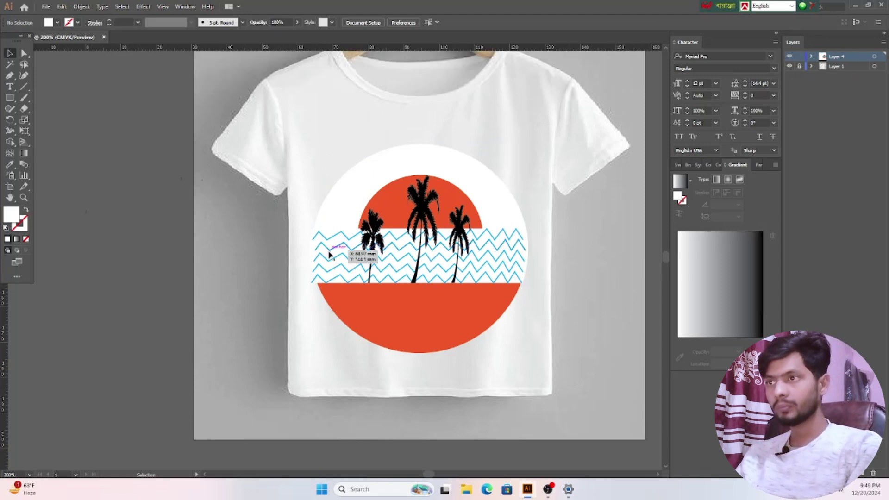
Step: Nudge the blue zigzag line group slightly to the right within the circle
{"action": "left_click", "coordinate": [324, 259]}
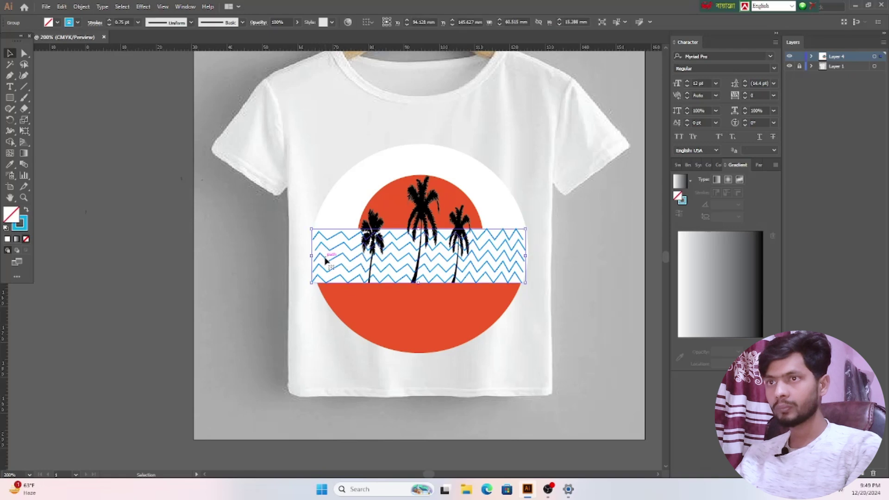
{"action": "key", "text": "Right"}
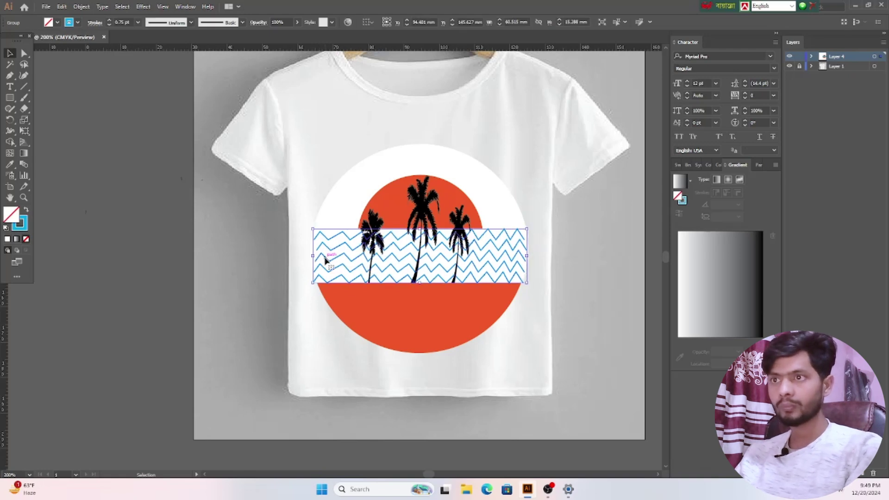
{"action": "left_click", "coordinate": [528, 365]}
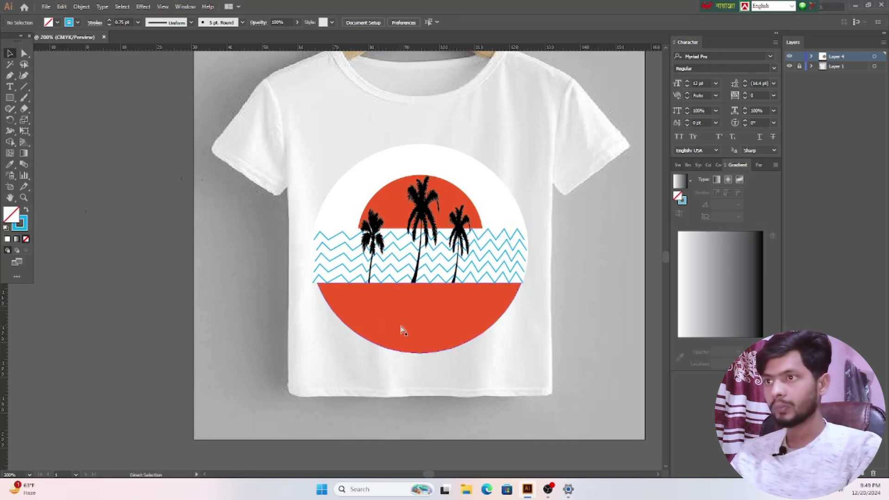
Step: Narrow the white background of the zigzag band from its left side to about 61.1 mm wide, following the circle's outline
{"action": "scroll", "coordinate": [402, 329], "scroll_direction": "up", "scroll_amount": 2}
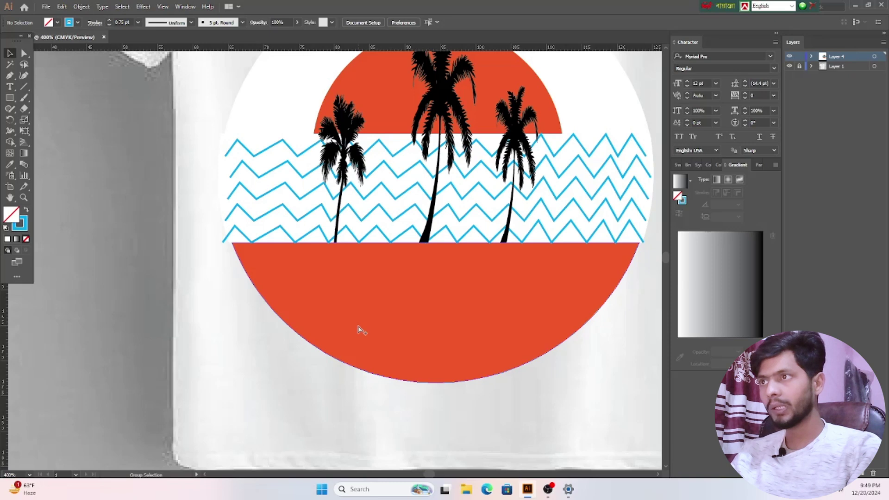
{"action": "scroll", "coordinate": [360, 329], "scroll_direction": "up", "scroll_amount": 1}
{"action": "scroll", "coordinate": [357, 329], "scroll_direction": "up", "scroll_amount": 3}
{"action": "scroll", "coordinate": [354, 330], "scroll_direction": "up", "scroll_amount": 3}
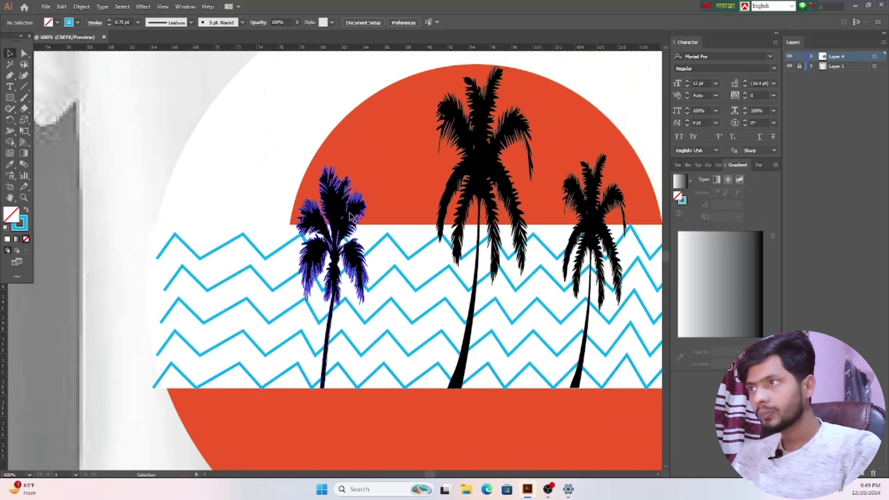
{"action": "left_click", "coordinate": [162, 239]}
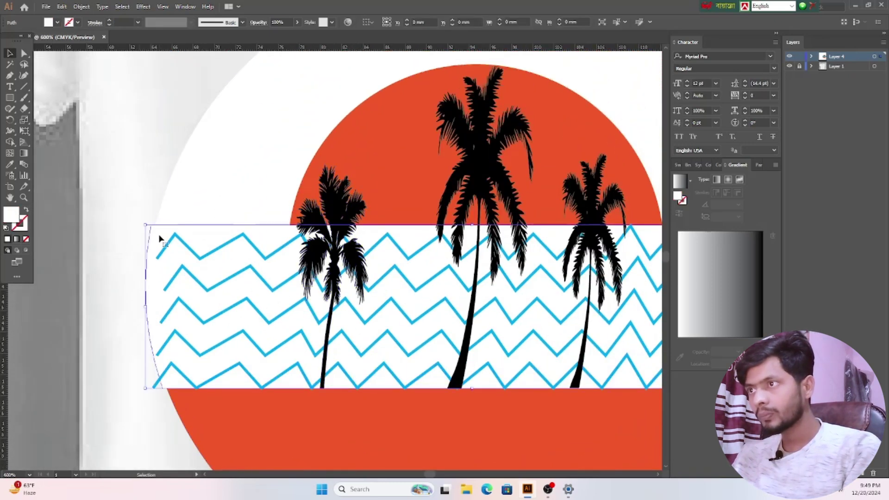
{"action": "left_click_drag", "start_coordinate": [146, 307], "coordinate": [152, 307]}
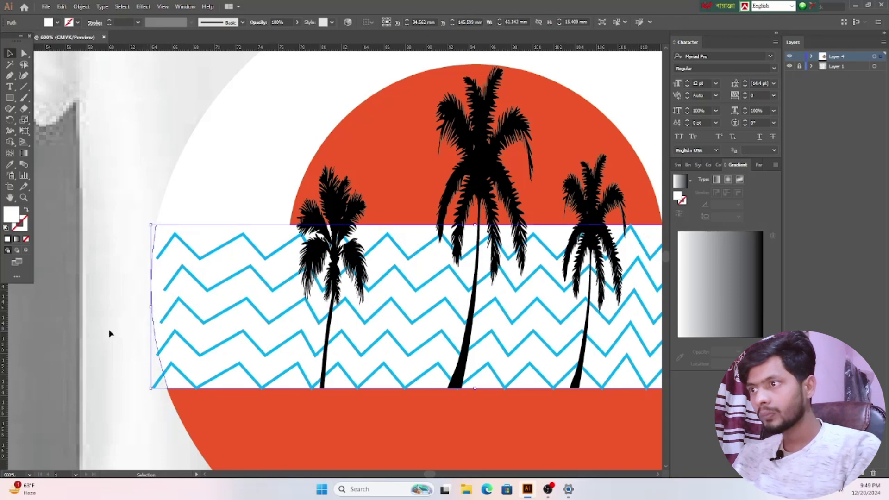
{"action": "left_click", "coordinate": [125, 340]}
Step: Trim off the lowest zigzag line's left end that sticks out of the circle, using the Shape Builder tool
{"action": "scroll", "coordinate": [125, 343], "scroll_direction": "down", "scroll_amount": 2}
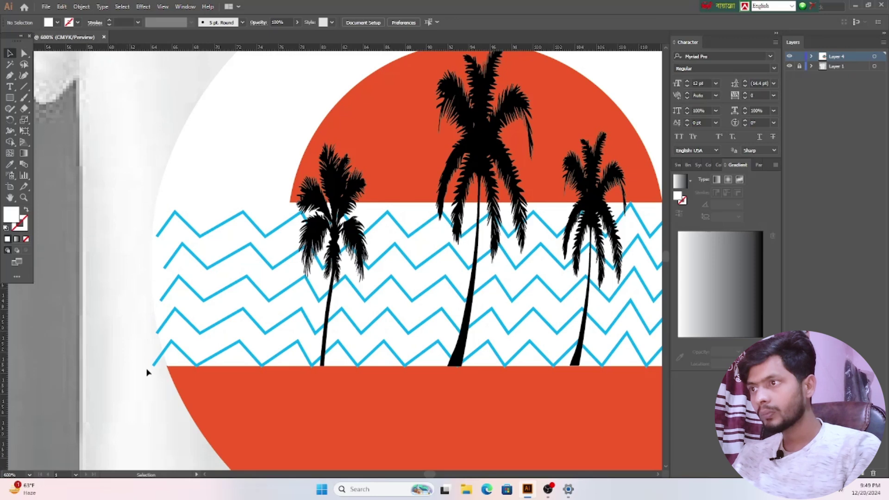
{"action": "left_click_drag", "start_coordinate": [134, 198], "coordinate": [259, 390]}
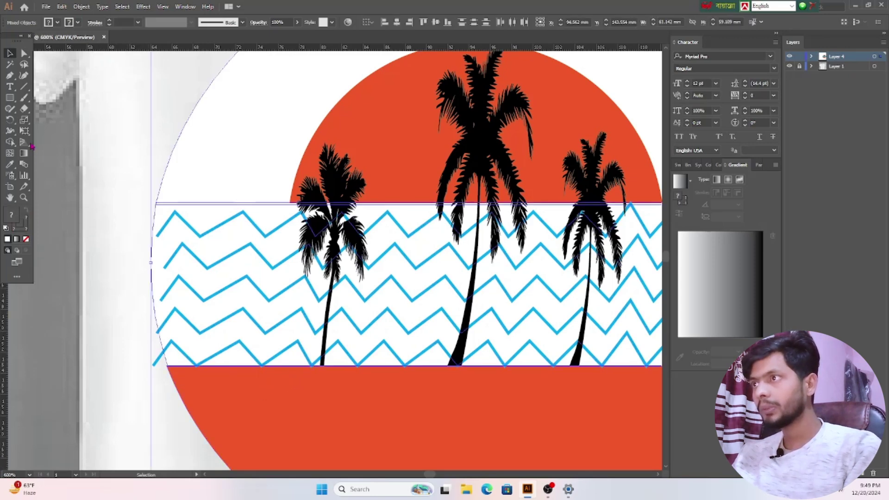
{"action": "left_click", "coordinate": [9, 143]}
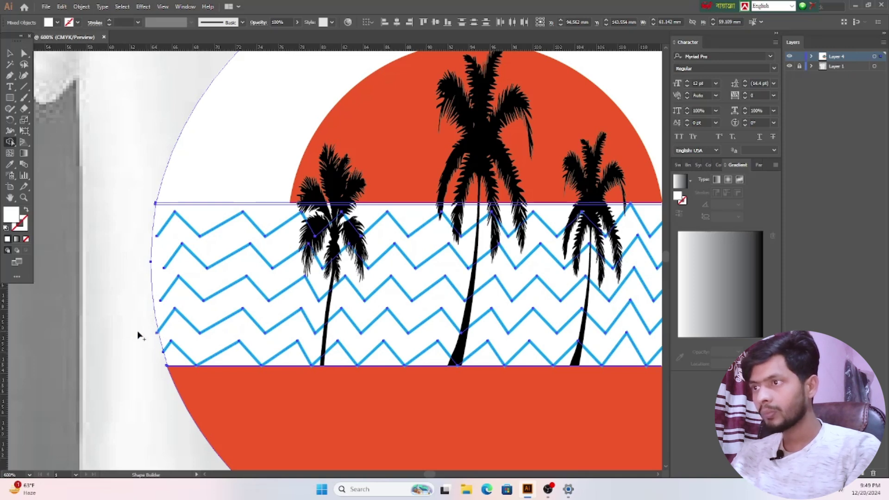
{"action": "left_click", "coordinate": [10, 53]}
{"action": "left_click", "coordinate": [124, 363]}
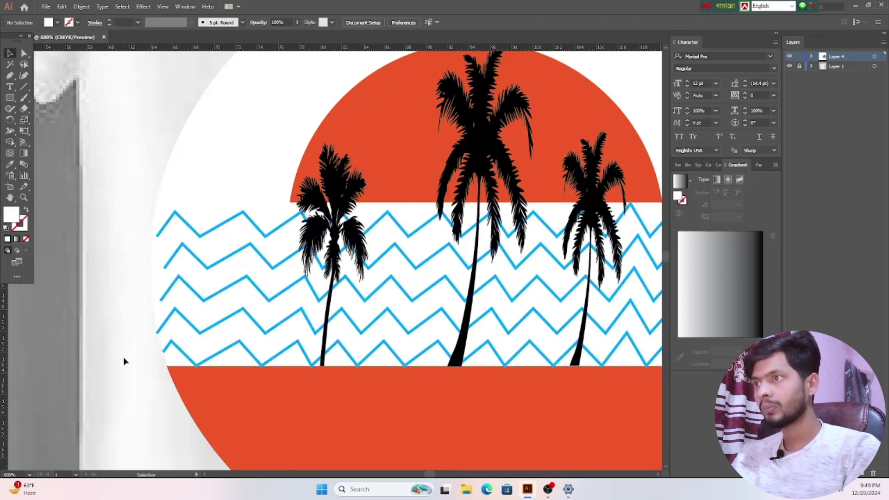
Step: Pull in the right side of the zigzag band's white background to make it about 60.7 mm wide
{"action": "scroll", "coordinate": [463, 268], "scroll_direction": "down", "scroll_amount": 1}
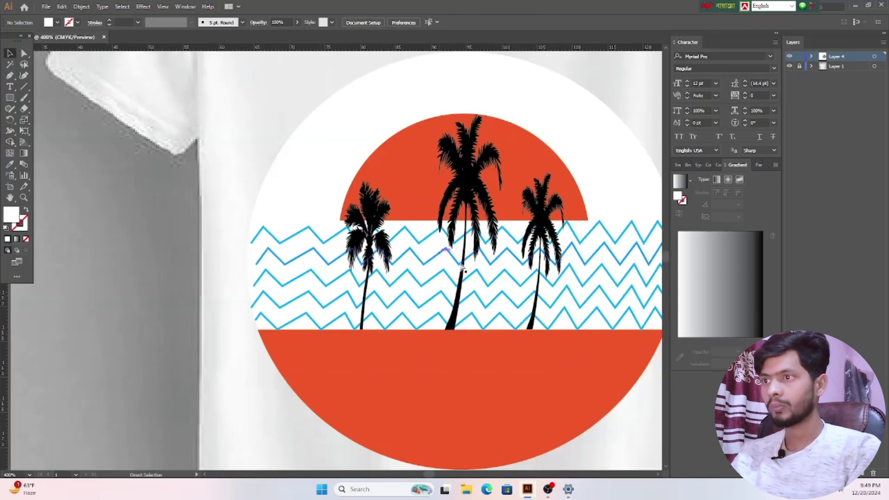
{"action": "scroll", "coordinate": [493, 278], "scroll_direction": "down", "scroll_amount": 1}
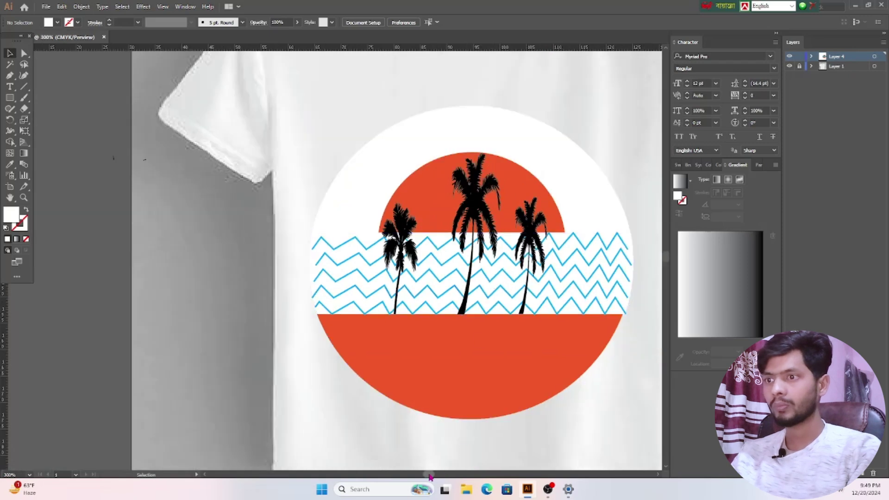
{"action": "left_click_drag", "start_coordinate": [430, 475], "coordinate": [431, 475]}
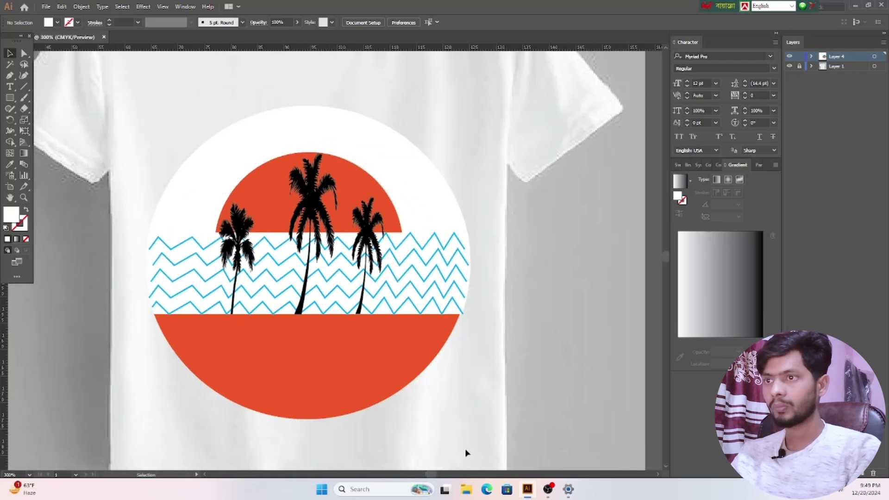
{"action": "scroll", "coordinate": [493, 396], "scroll_direction": "up", "scroll_amount": 2}
{"action": "scroll", "coordinate": [417, 384], "scroll_direction": "up", "scroll_amount": 3}
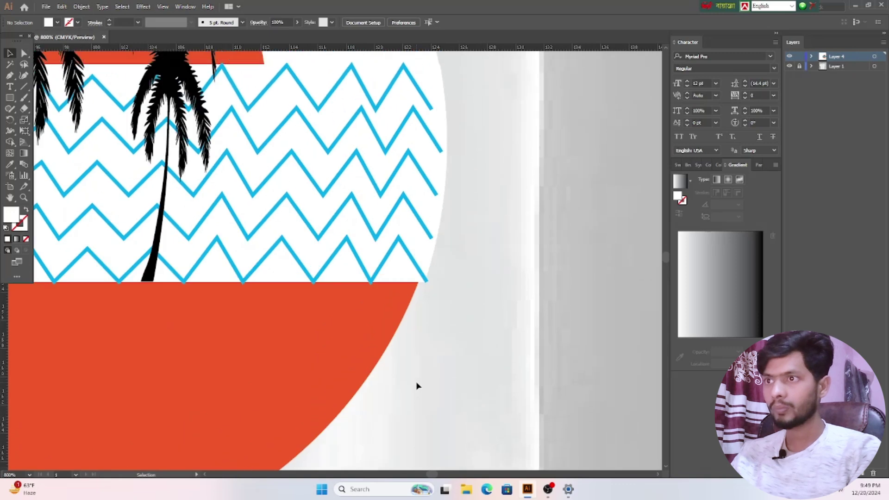
{"action": "scroll", "coordinate": [419, 376], "scroll_direction": "up", "scroll_amount": 1}
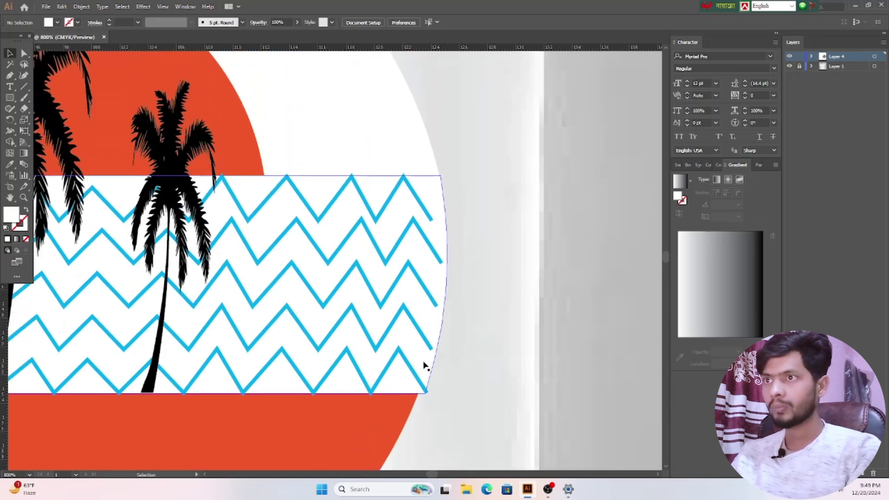
{"action": "left_click", "coordinate": [433, 328]}
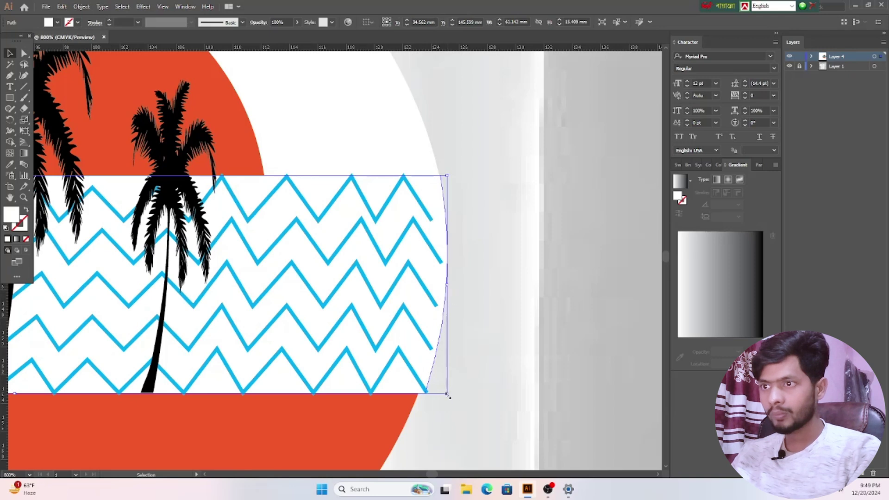
{"action": "left_click_drag", "start_coordinate": [448, 392], "coordinate": [442, 393]}
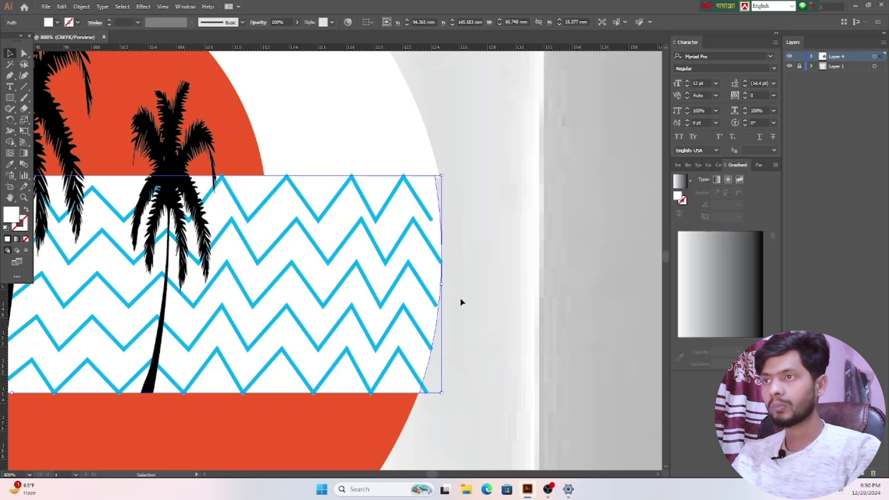
Step: Shrink the white top segment slightly from its lower right corner to about 59.95 mm wide, matching the band's right edge
{"action": "scroll", "coordinate": [461, 302], "scroll_direction": "up", "scroll_amount": 2}
{"action": "left_click", "coordinate": [377, 159]}
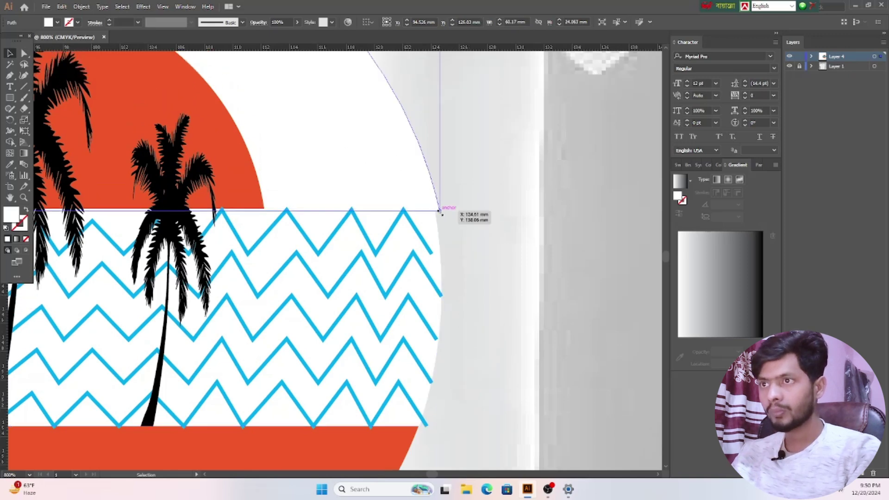
{"action": "left_click_drag", "start_coordinate": [439, 211], "coordinate": [438, 210]}
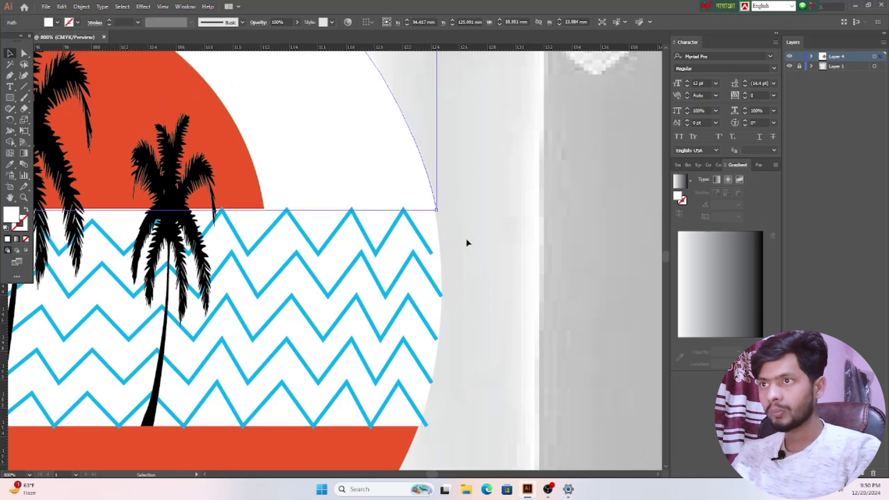
{"action": "left_click", "coordinate": [468, 238]}
{"action": "scroll", "coordinate": [469, 237], "scroll_direction": "down", "scroll_amount": 1}
{"action": "left_click", "coordinate": [418, 160]}
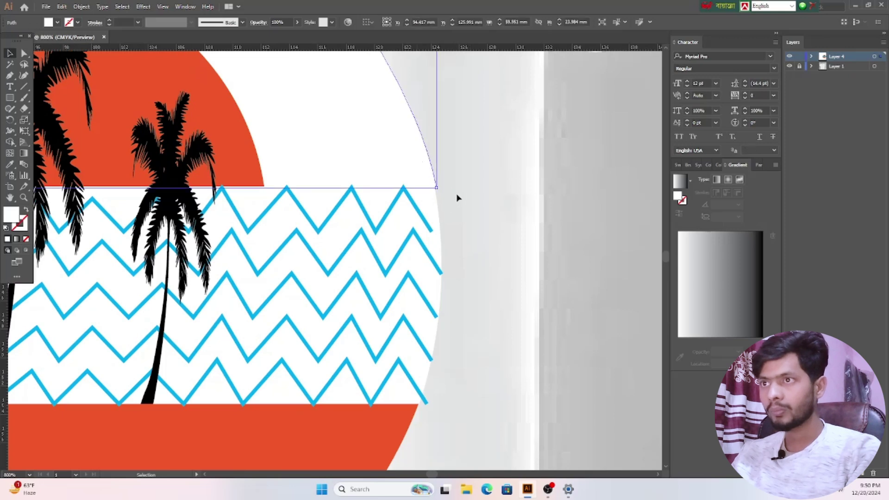
{"action": "left_click", "coordinate": [471, 215]}
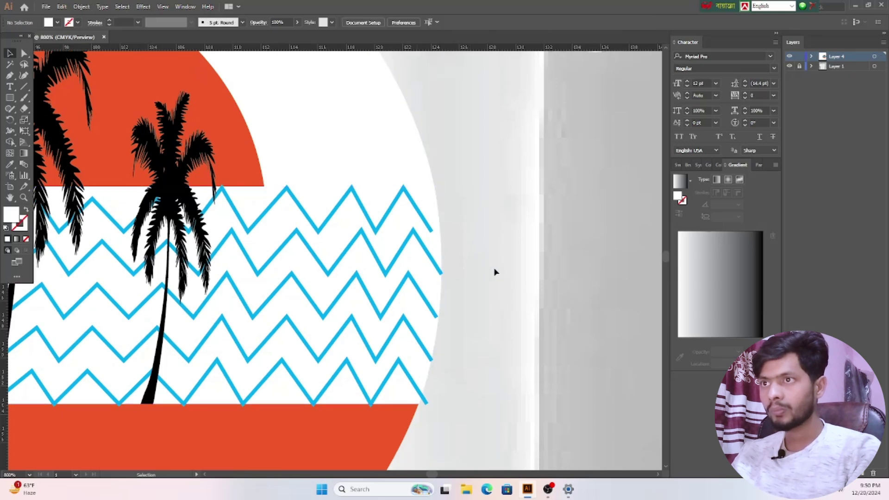
Step: Trim off the lowest zigzag line's right end that protrudes beyond the circle with the Shape Builder tool
{"action": "scroll", "coordinate": [486, 270], "scroll_direction": "down", "scroll_amount": 3}
{"action": "left_click_drag", "start_coordinate": [467, 410], "coordinate": [334, 183]}
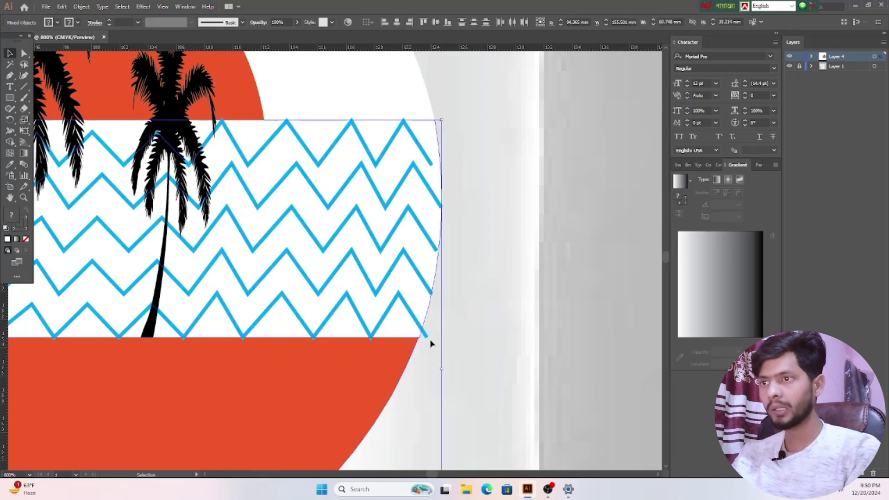
{"action": "left_click", "coordinate": [10, 141]}
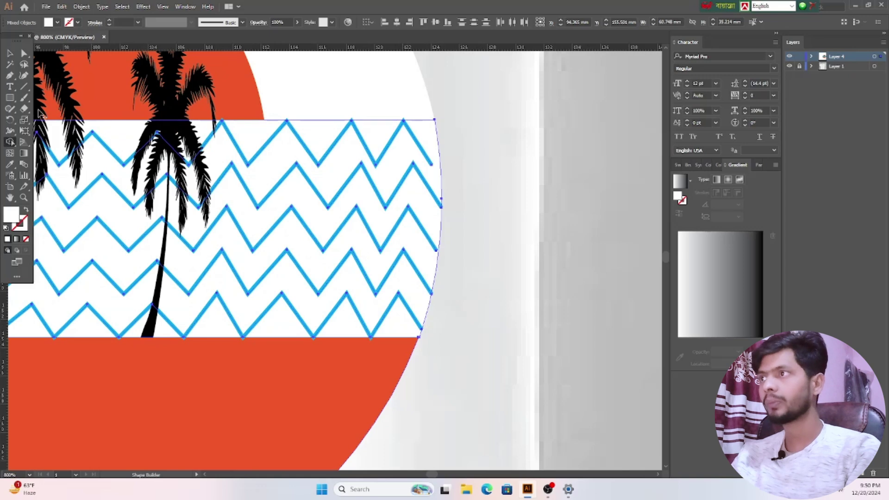
{"action": "left_click", "coordinate": [9, 54]}
{"action": "left_click", "coordinate": [489, 253]}
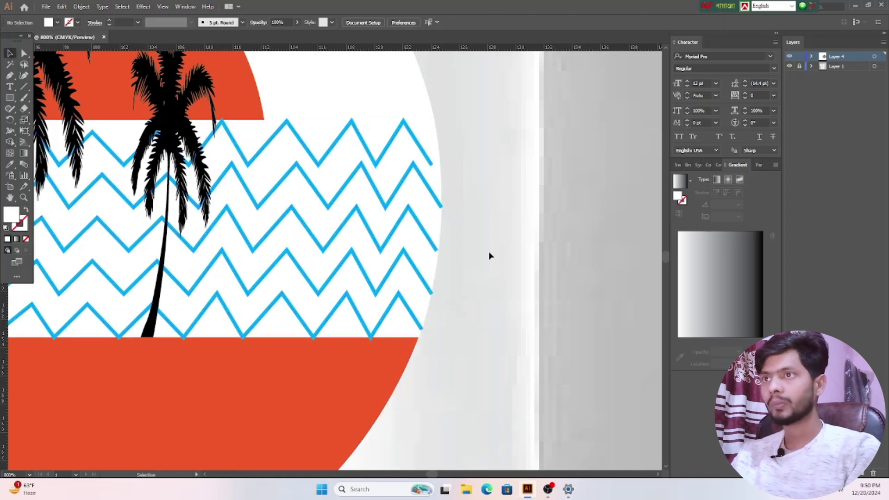
Step: Examine the circle's outline and zigzag ends up close and the whole design on the T-shirt
{"action": "scroll", "coordinate": [357, 208], "scroll_direction": "down", "scroll_amount": 2}
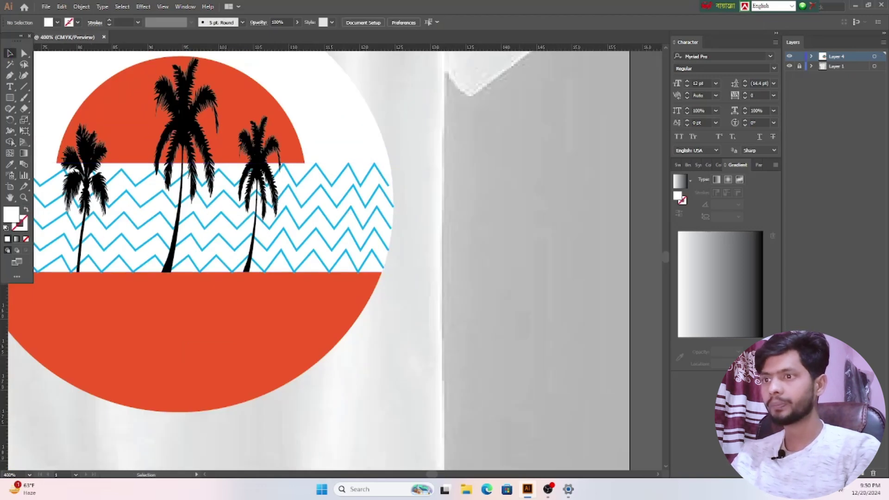
{"action": "scroll", "coordinate": [429, 475], "scroll_direction": "left", "scroll_amount": 3}
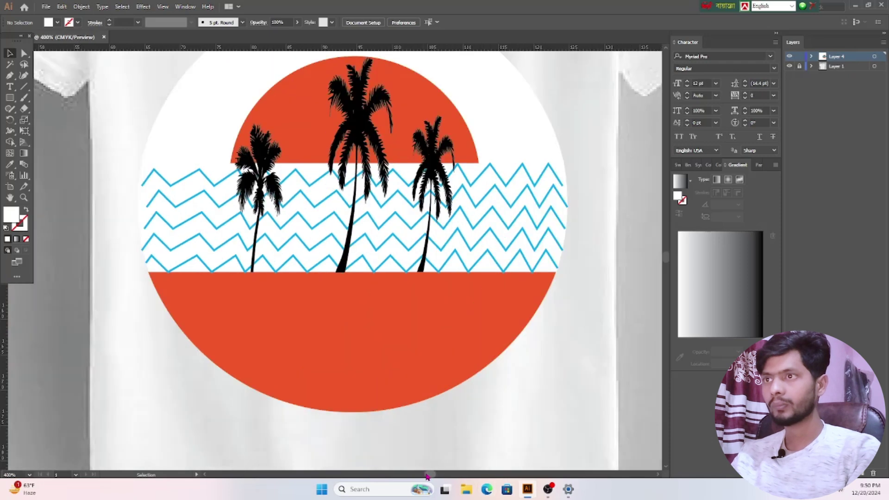
{"action": "scroll", "coordinate": [508, 364], "scroll_direction": "down", "scroll_amount": 2}
{"action": "scroll", "coordinate": [508, 365], "scroll_direction": "up", "scroll_amount": 1}
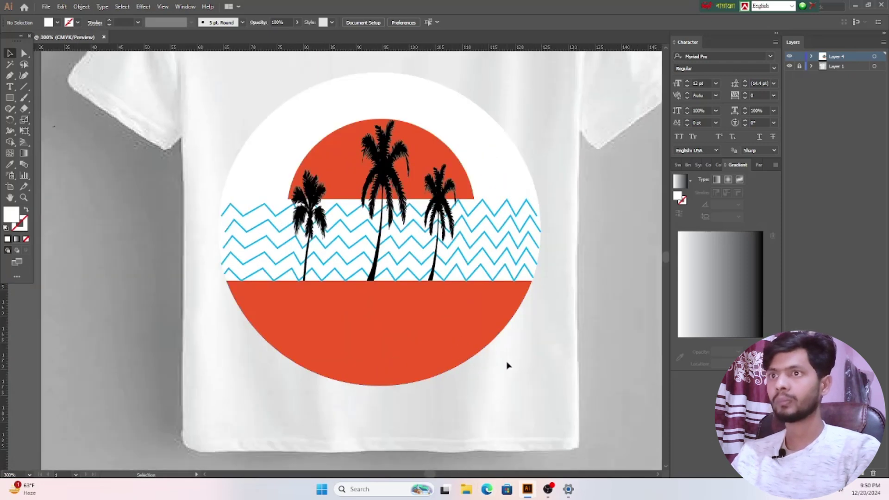
{"action": "scroll", "coordinate": [507, 366], "scroll_direction": "down", "scroll_amount": 2}
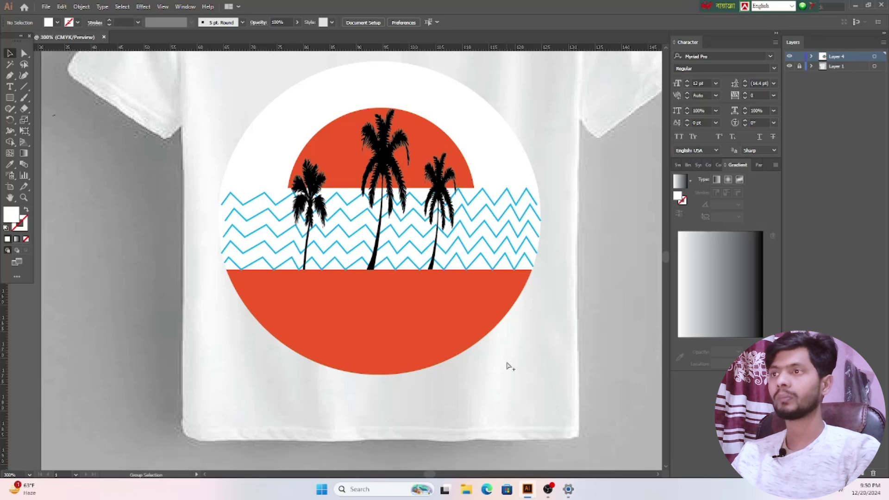
{"action": "scroll", "coordinate": [507, 366], "scroll_direction": "down", "scroll_amount": 2, "text": "alt"}
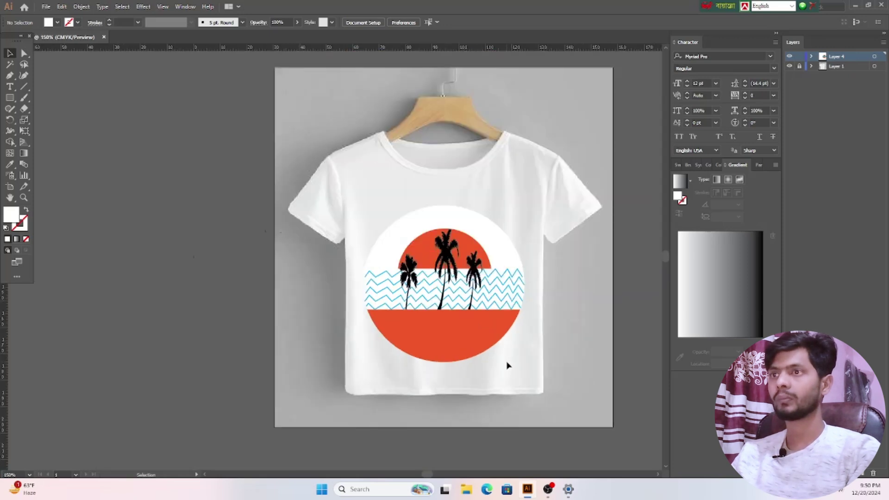
{"action": "scroll", "coordinate": [509, 364], "scroll_direction": "up", "scroll_amount": 1}
{"action": "scroll", "coordinate": [508, 363], "scroll_direction": "up", "scroll_amount": 1, "text": "alt"}
{"action": "scroll", "coordinate": [558, 369], "scroll_direction": "down", "scroll_amount": 4}
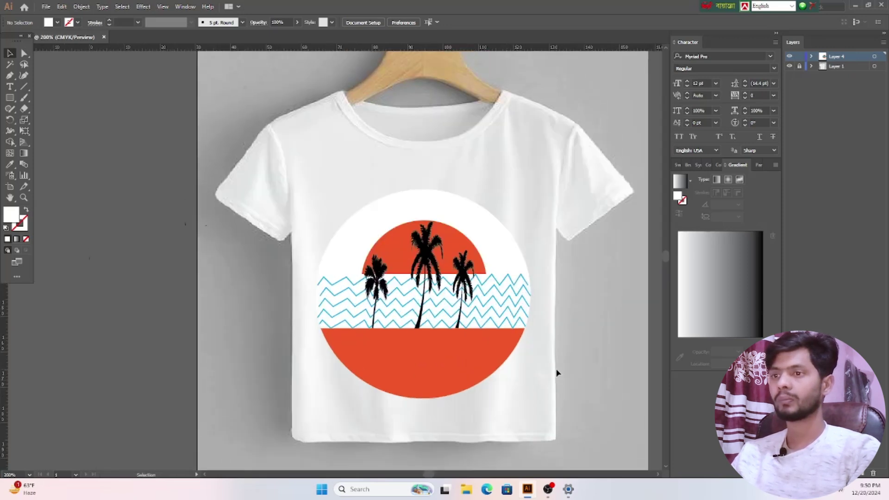
{"action": "scroll", "coordinate": [544, 385], "scroll_direction": "right", "scroll_amount": 3}
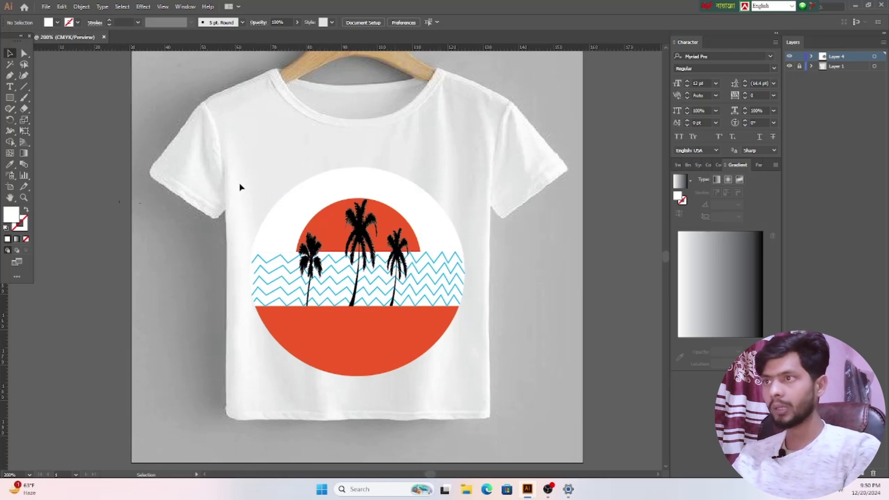
{"action": "left_click_drag", "start_coordinate": [250, 178], "coordinate": [466, 351]}
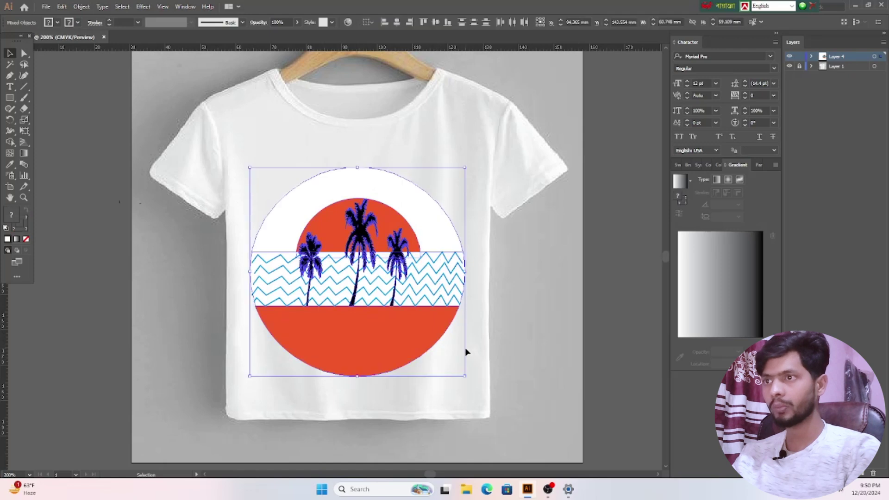
{"action": "left_click", "coordinate": [563, 317]}
Step: Fill the sun behind the palms with a linear White, Black gradient and change its starting white color stop to a red swatch
{"action": "left_click", "coordinate": [336, 232]}
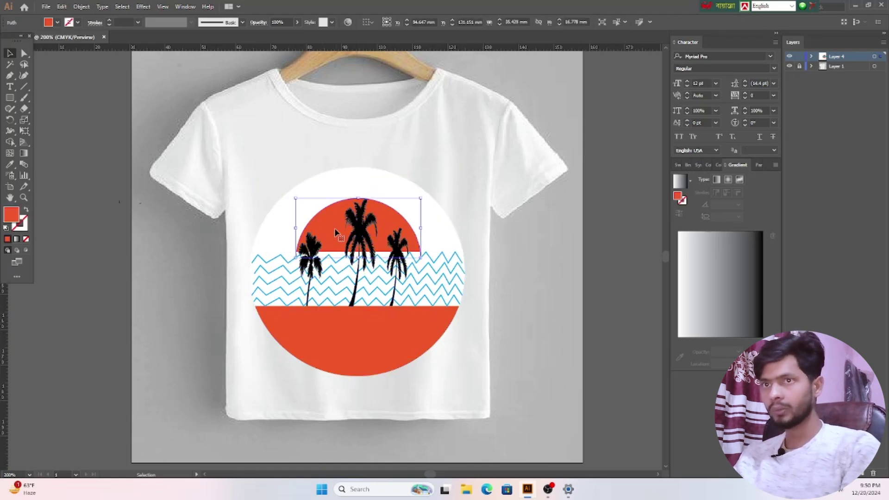
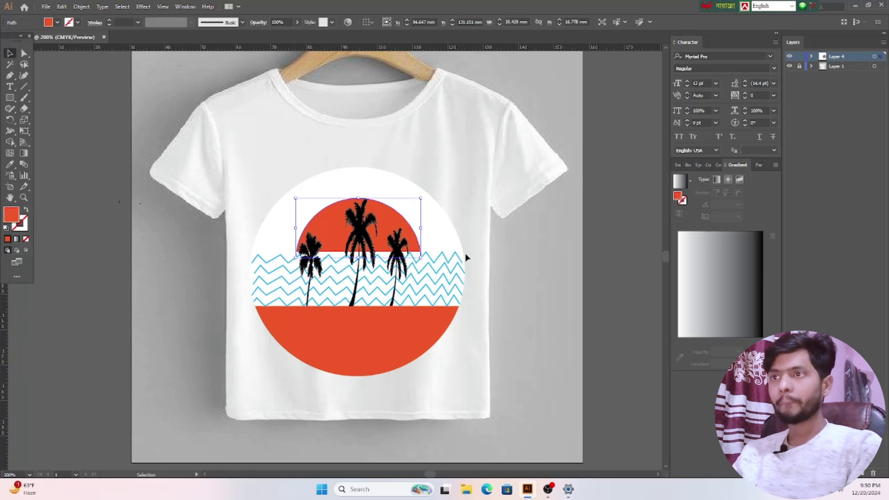
{"action": "left_click", "coordinate": [690, 182]}
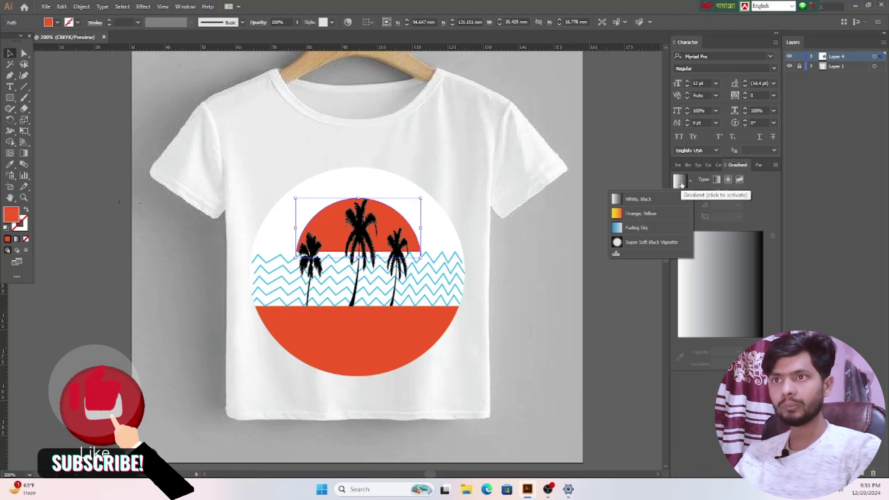
{"action": "left_click", "coordinate": [680, 183]}
{"action": "left_click", "coordinate": [681, 183]}
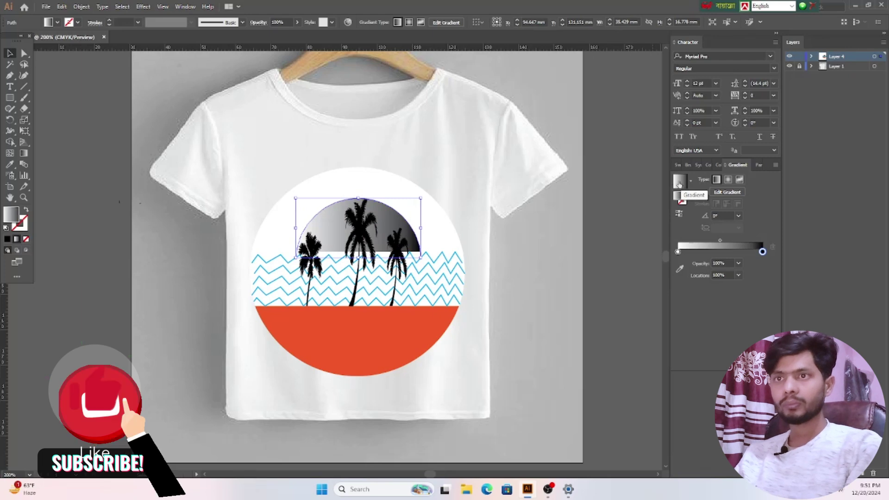
{"action": "double_click", "coordinate": [678, 252]}
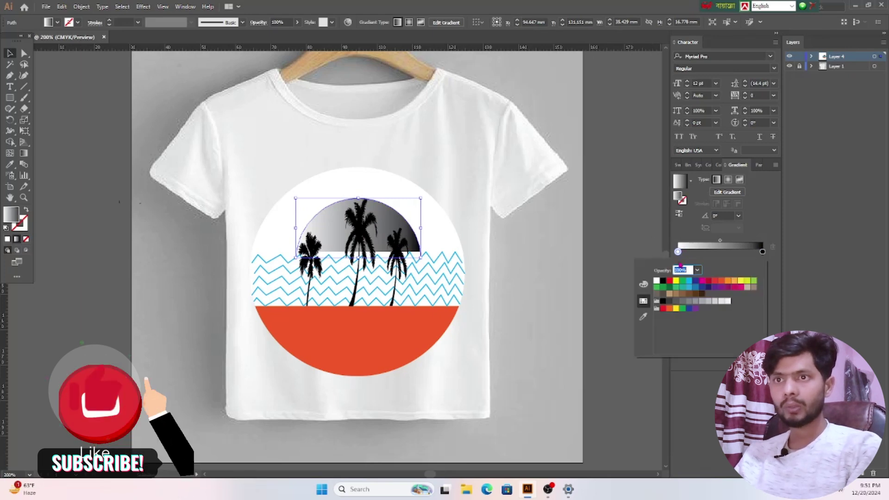
{"action": "left_click", "coordinate": [716, 281]}
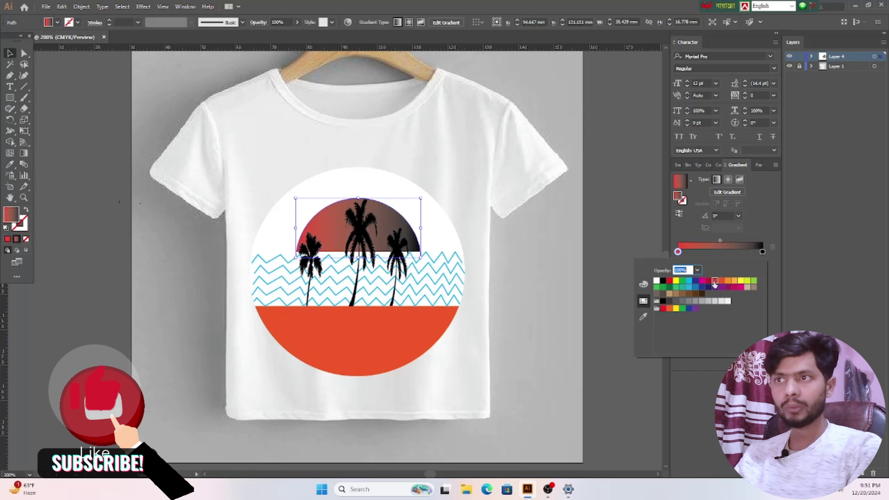
Step: Set the end colour of the half-circle sun's gradient to the orange swatch C=0 M=80 Y=95 K=0
{"action": "left_click", "coordinate": [763, 252]}
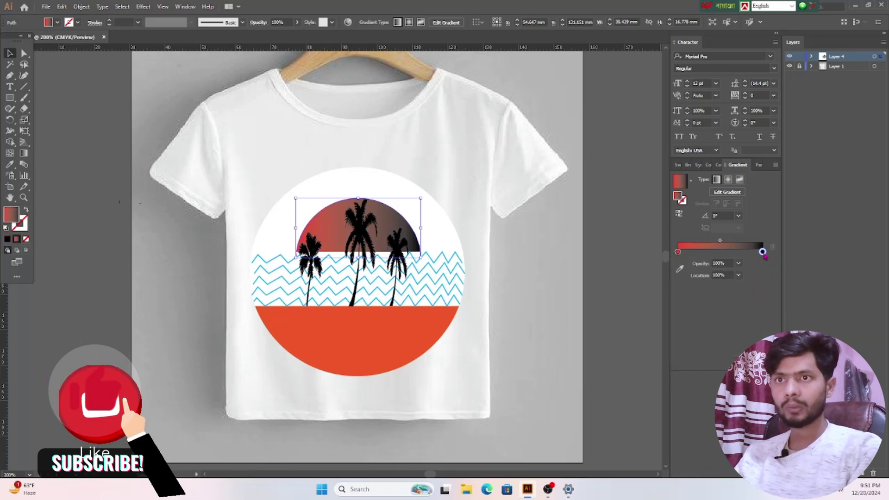
{"action": "double_click", "coordinate": [762, 253]}
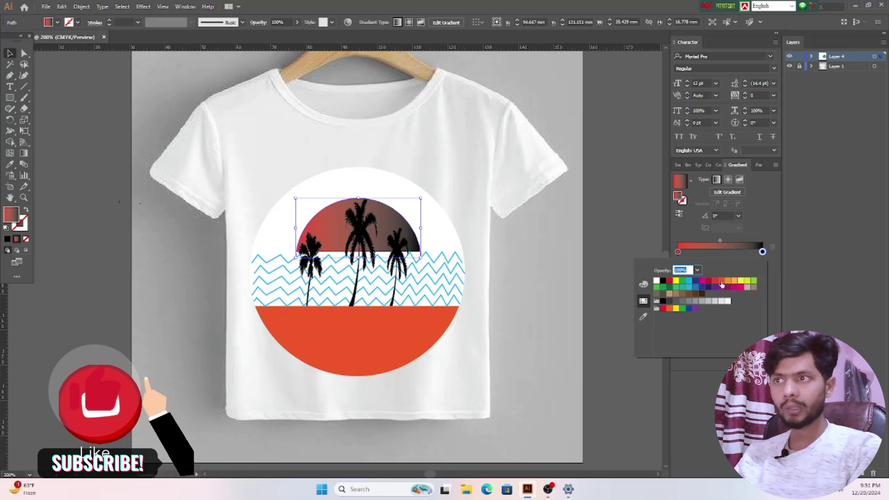
{"action": "left_click", "coordinate": [721, 281]}
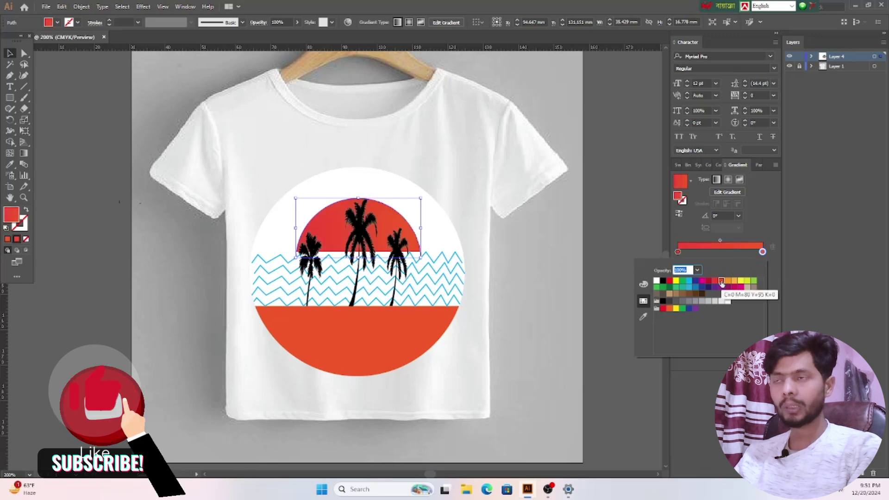
{"action": "left_click", "coordinate": [679, 252]}
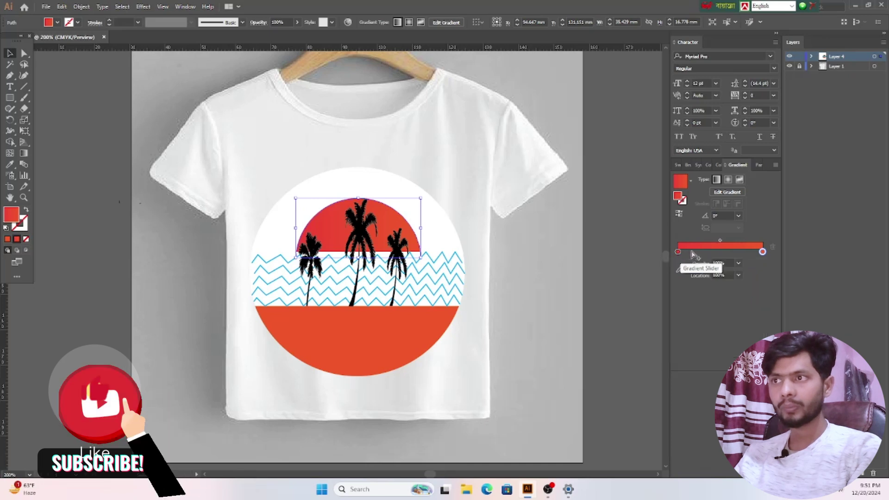
Step: Make the sun's gradient radial and move its orange end stop to a location of about 83%
{"action": "left_click", "coordinate": [729, 180]}
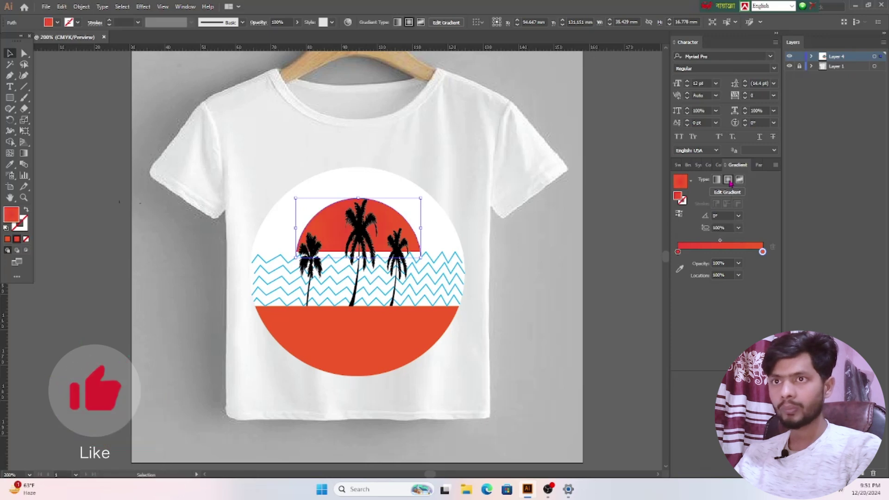
{"action": "left_click_drag", "start_coordinate": [762, 252], "coordinate": [748, 252]}
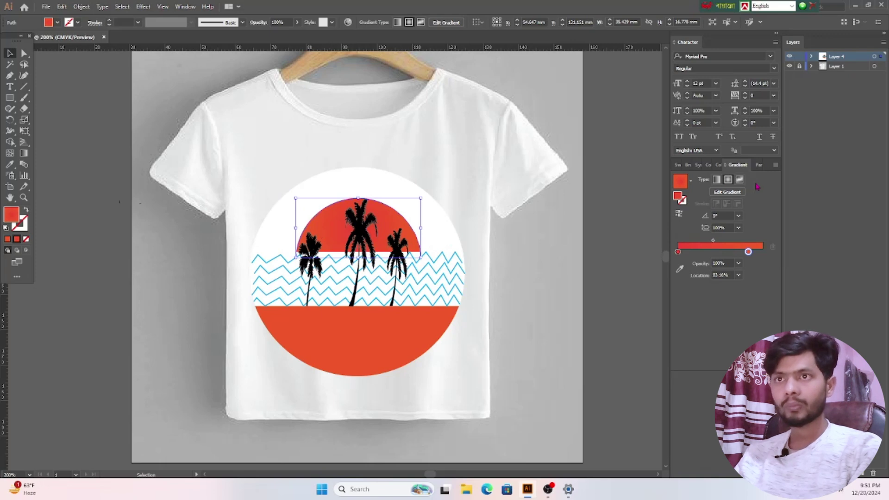
{"action": "left_click", "coordinate": [716, 181]}
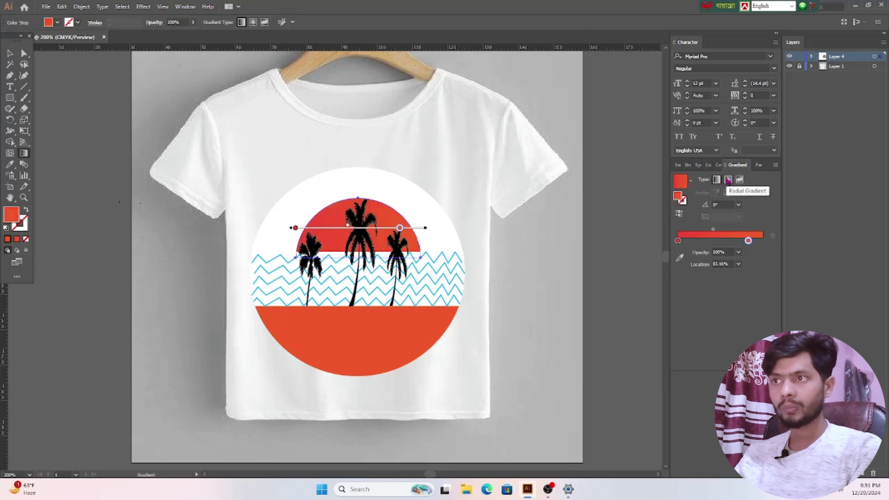
{"action": "left_click", "coordinate": [728, 179]}
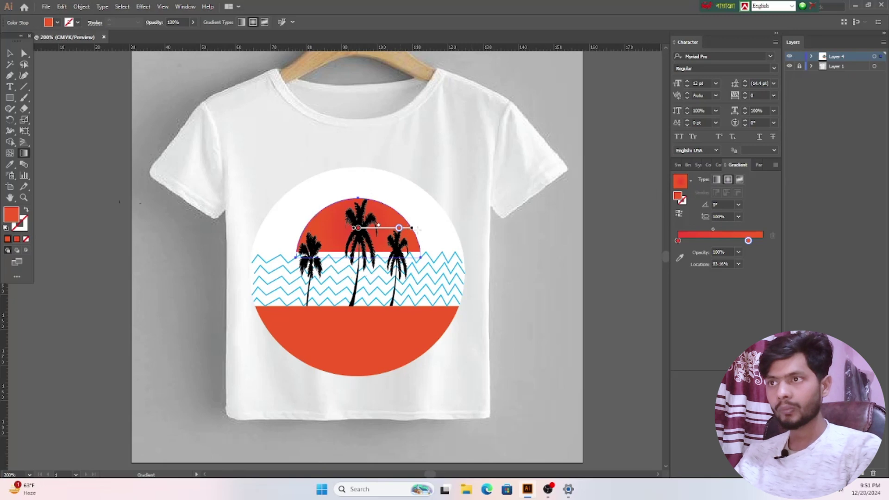
Step: Turn the sun's radial gradient upright to about 88.5°, shift the red stop outward and the orange stop to about 73%, and deselect the sun
{"action": "mouse_move", "coordinate": [414, 230]}
{"action": "left_mouse_down"}
{"action": "mouse_move", "coordinate": [363, 175]}
{"action": "mouse_move", "coordinate": [397, 178]}
{"action": "mouse_move", "coordinate": [360, 145]}
{"action": "left_mouse_up"}
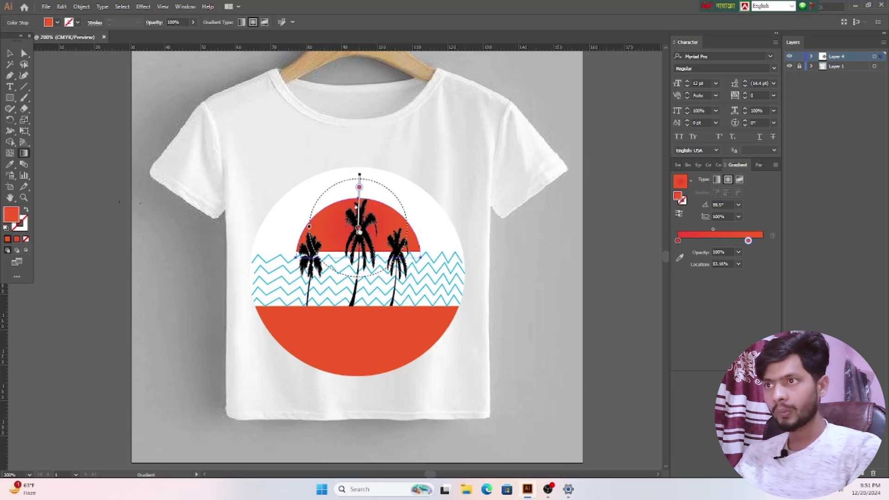
{"action": "mouse_move", "coordinate": [359, 230]}
{"action": "left_mouse_down"}
{"action": "mouse_move", "coordinate": [360, 197]}
{"action": "mouse_move", "coordinate": [366, 211]}
{"action": "mouse_move", "coordinate": [370, 200]}
{"action": "left_mouse_up"}
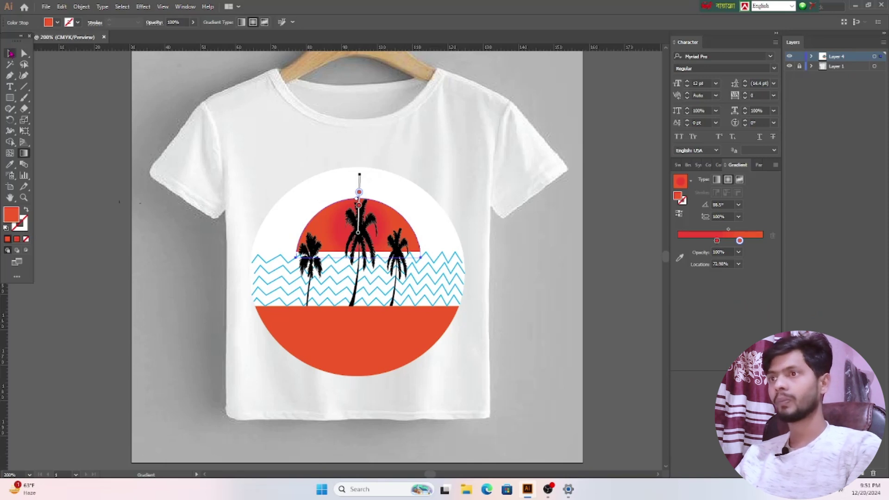
{"action": "left_click", "coordinate": [11, 54]}
{"action": "left_click", "coordinate": [627, 314]}
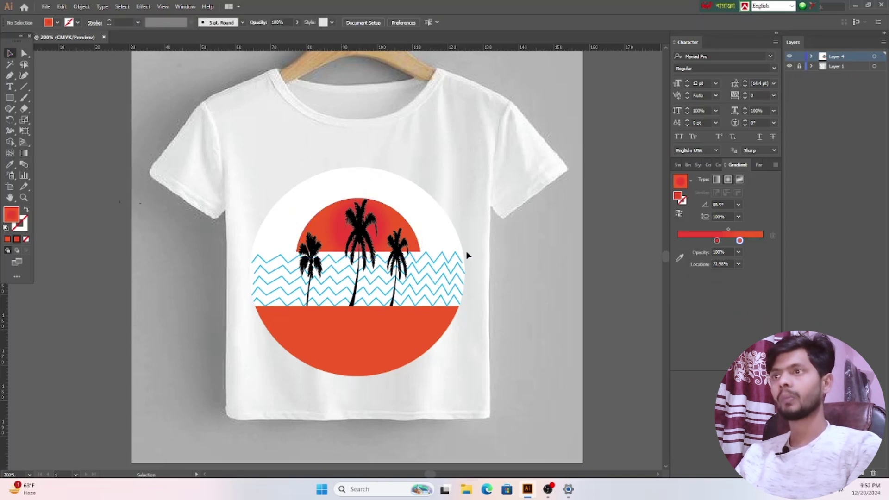
Step: Examine the sun, the palm trees and the zigzag waves up close
{"action": "scroll", "coordinate": [466, 255], "scroll_direction": "down", "scroll_amount": 2}
{"action": "scroll", "coordinate": [467, 255], "scroll_direction": "up", "scroll_amount": 1}
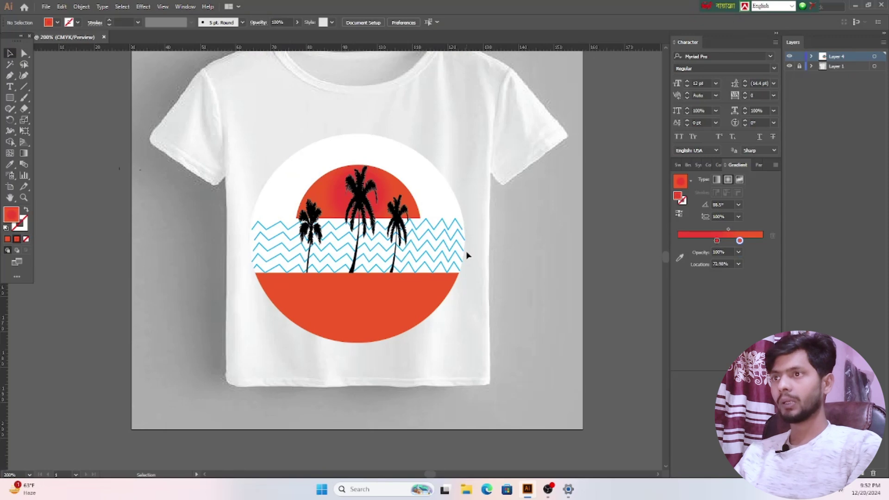
{"action": "scroll", "coordinate": [362, 293], "scroll_direction": "up", "scroll_amount": 2}
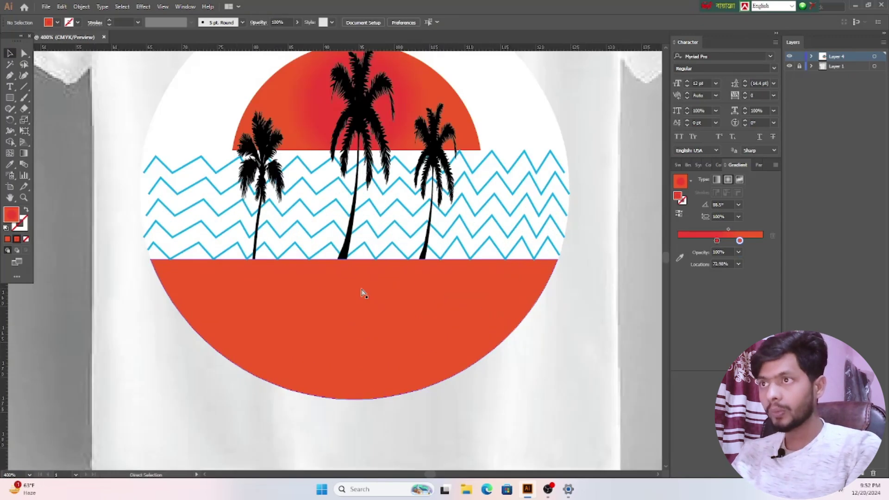
{"action": "scroll", "coordinate": [363, 293], "scroll_direction": "up", "scroll_amount": 2}
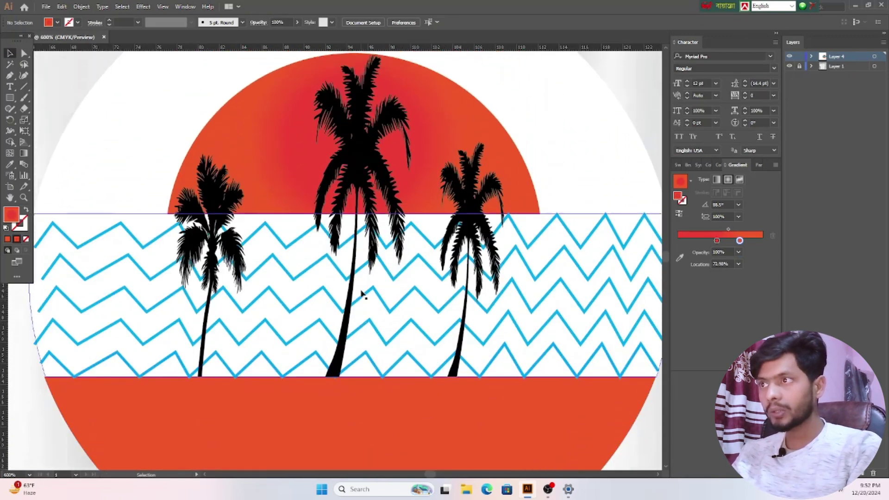
{"action": "scroll", "coordinate": [362, 293], "scroll_direction": "up", "scroll_amount": 1}
{"action": "left_click", "coordinate": [277, 193]}
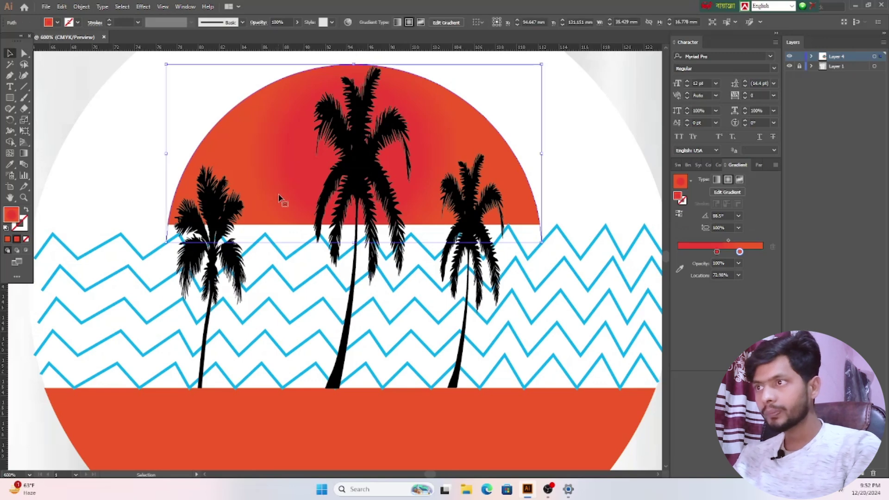
{"action": "left_click", "coordinate": [281, 255]}
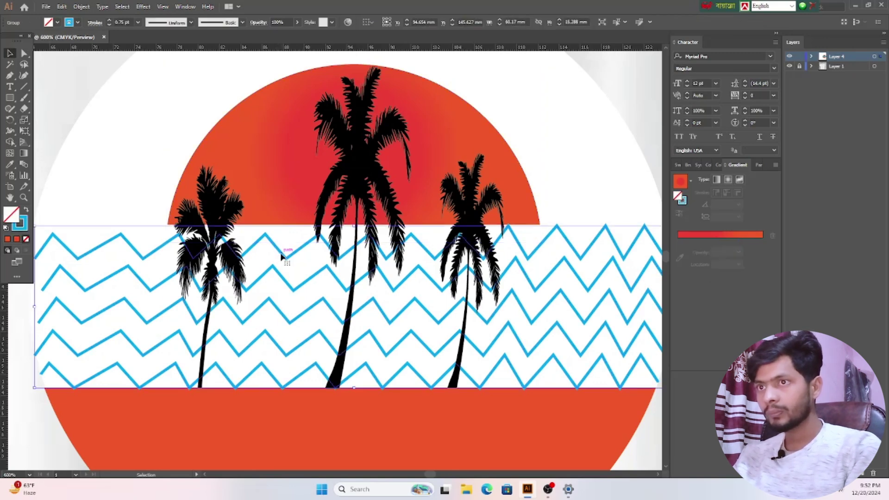
{"action": "left_click", "coordinate": [652, 107]}
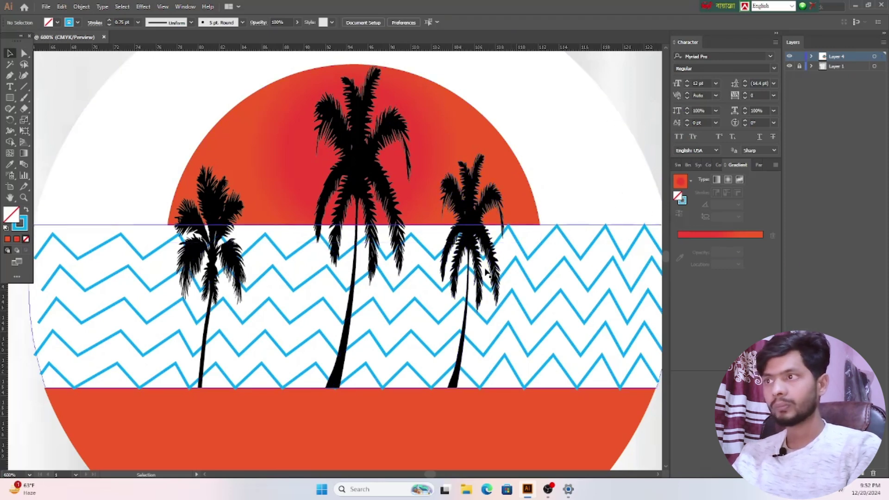
Step: Widen the left palm outward to about 7.6 mm, and move the right palm to the sun's right edge with a width of about 7.2 mm
{"action": "left_click", "coordinate": [214, 230]}
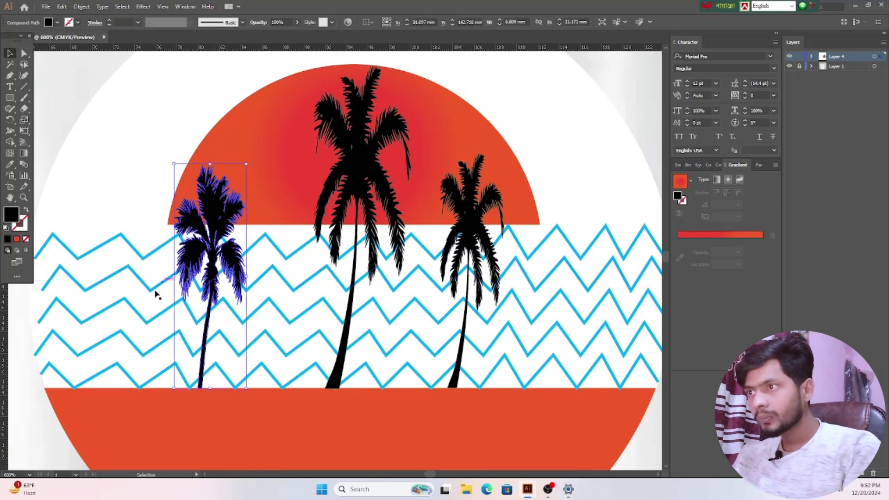
{"action": "left_click_drag", "start_coordinate": [172, 277], "coordinate": [164, 274]}
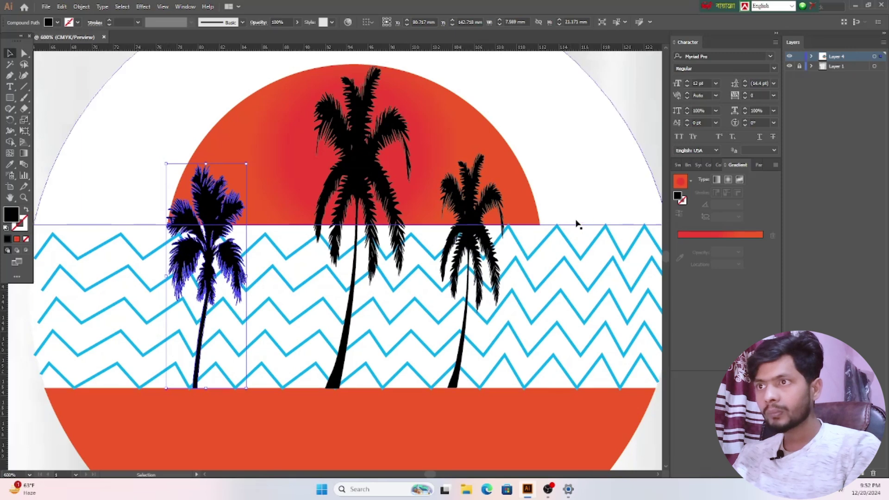
{"action": "left_click", "coordinate": [486, 236]}
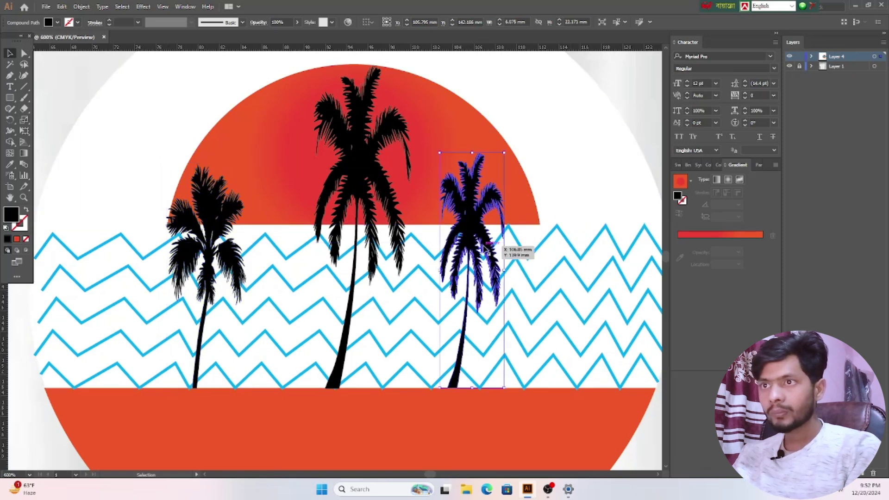
{"action": "left_click_drag", "start_coordinate": [485, 247], "coordinate": [540, 266]}
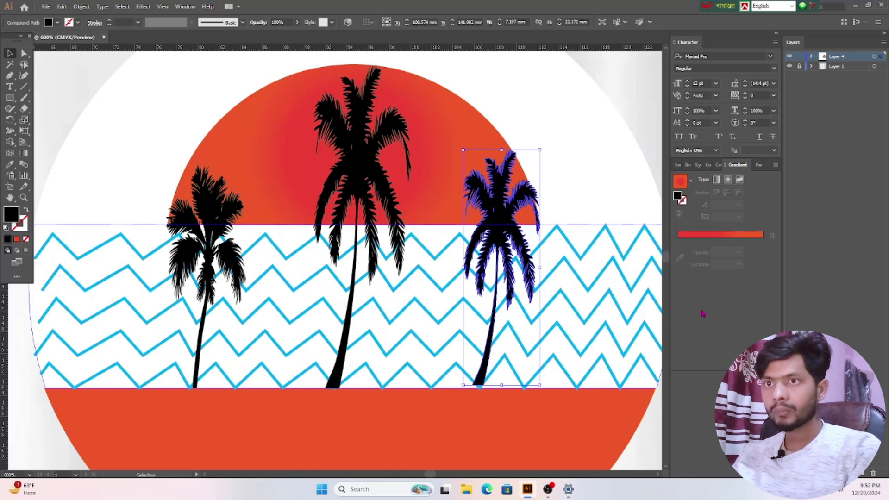
{"action": "left_click", "coordinate": [645, 97]}
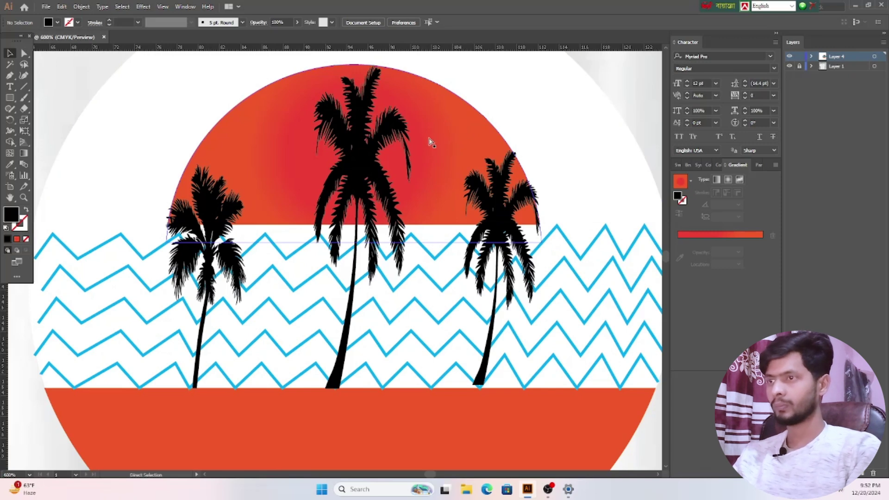
Step: Review the complete T-shirt design with the whole shirt in view at 200%
{"action": "key", "text": "ctrl+minus"}
{"action": "key", "text": "ctrl+minus"}
{"action": "scroll", "coordinate": [580, 303], "scroll_direction": "up", "scroll_amount": 1}
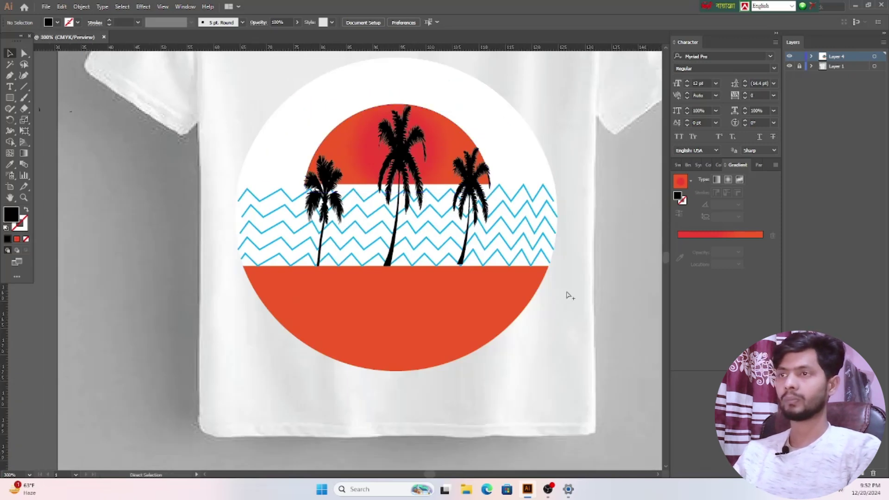
{"action": "scroll", "coordinate": [570, 295], "scroll_direction": "left", "scroll_amount": 1}
{"action": "scroll", "coordinate": [569, 295], "scroll_direction": "down", "scroll_amount": 1}
{"action": "scroll", "coordinate": [566, 288], "scroll_direction": "up", "scroll_amount": 4}
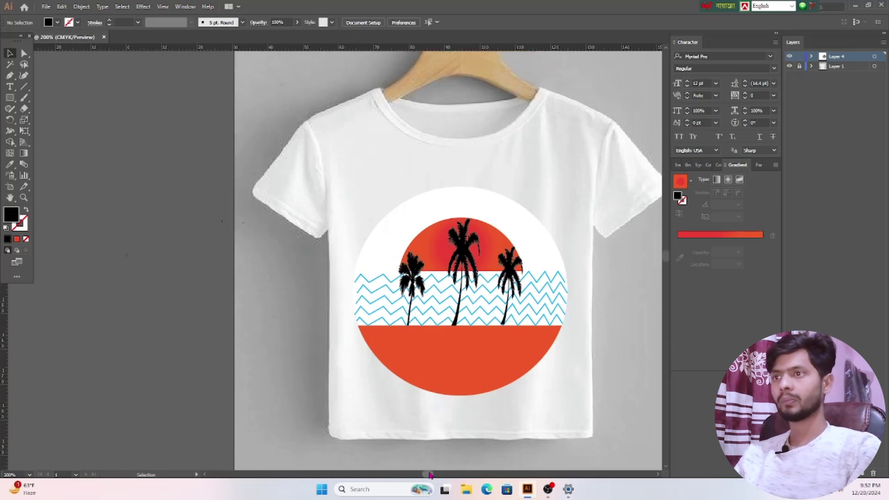
{"action": "scroll", "coordinate": [432, 474], "scroll_direction": "right", "scroll_amount": 5}
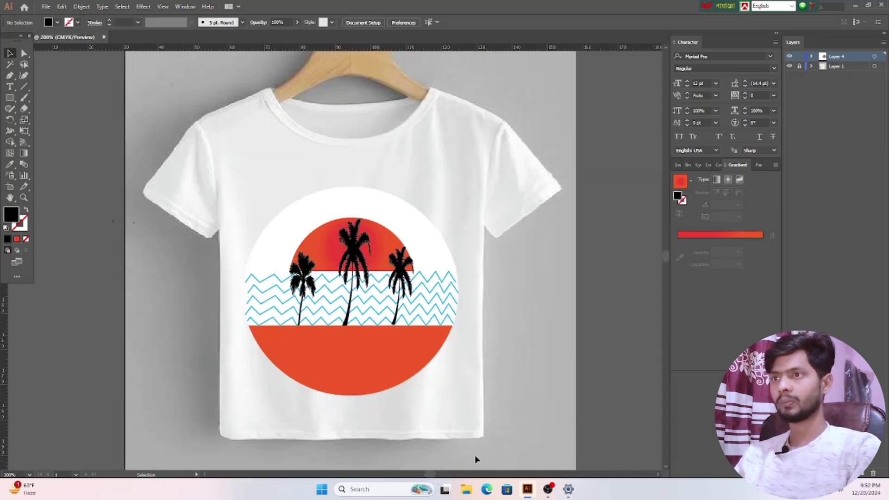
{"action": "scroll", "coordinate": [565, 383], "scroll_direction": "down", "scroll_amount": 3}
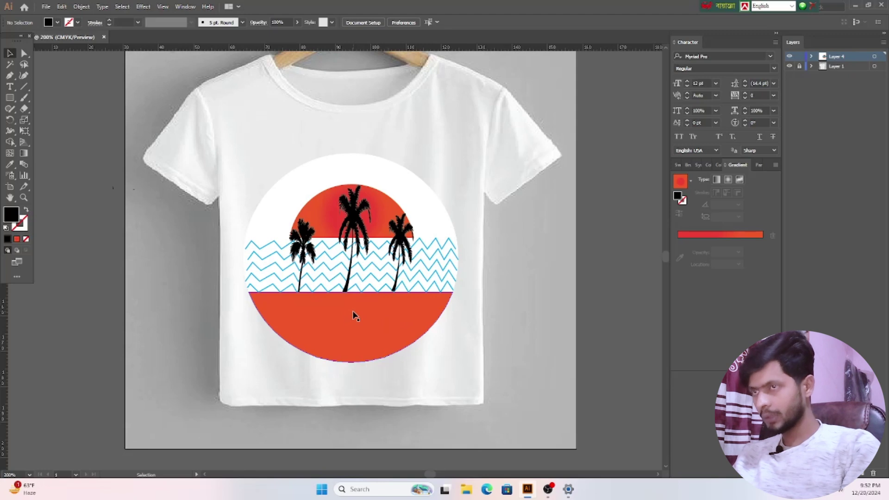
Step: Add the text "summer time" just below the circular artwork on the shirt, replacing the placeholder text
{"action": "left_click", "coordinate": [10, 87]}
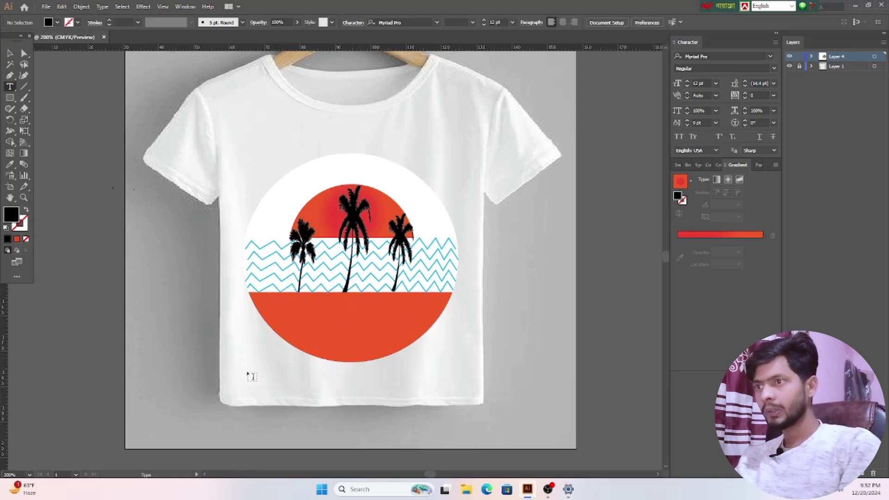
{"action": "left_click", "coordinate": [280, 374]}
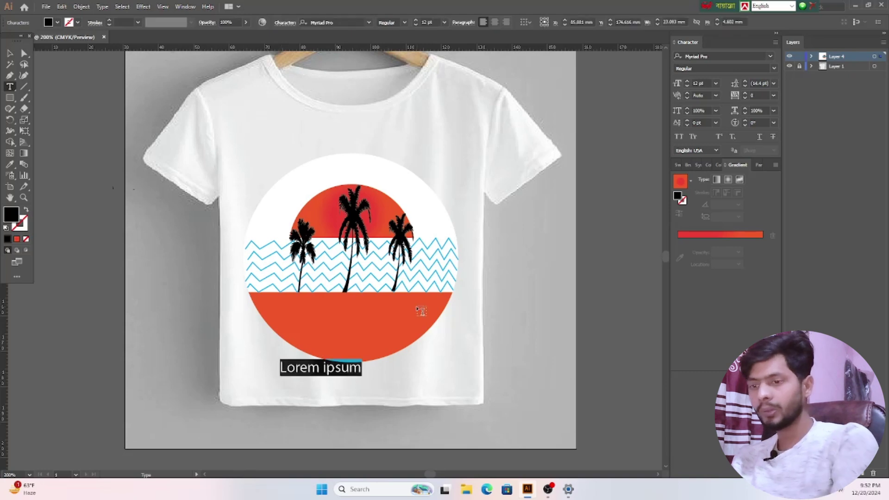
{"action": "key", "text": "BackSpace"}
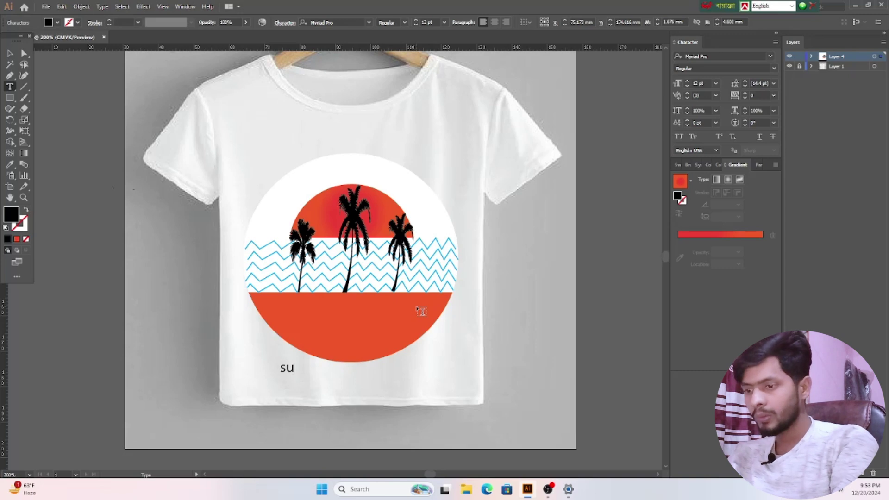
{"action": "type", "text": "summer ti"}
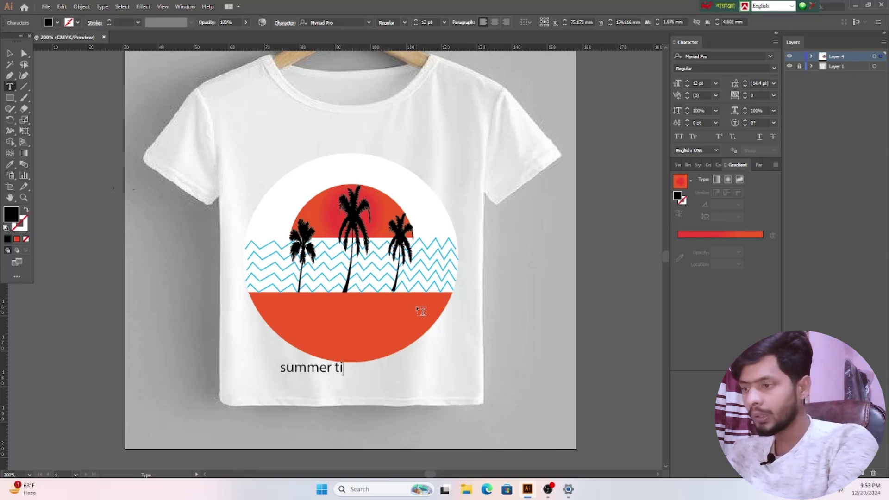
{"action": "type", "text": "me"}
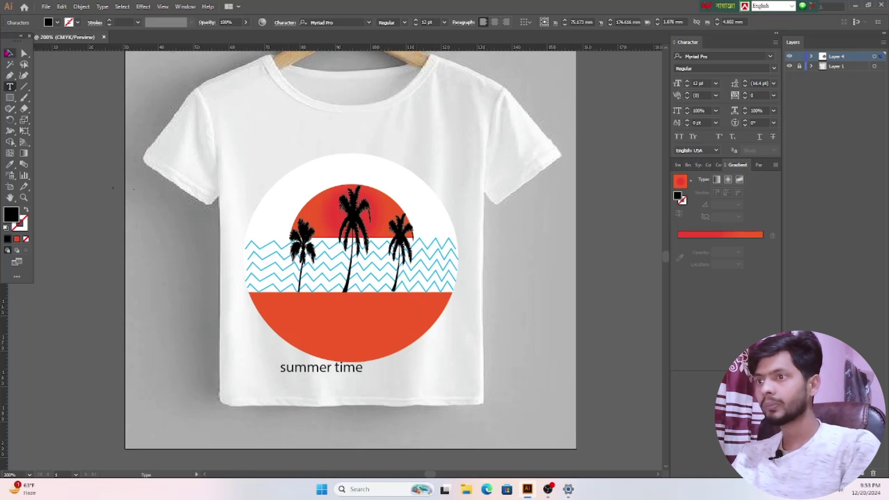
{"action": "left_click", "coordinate": [9, 52]}
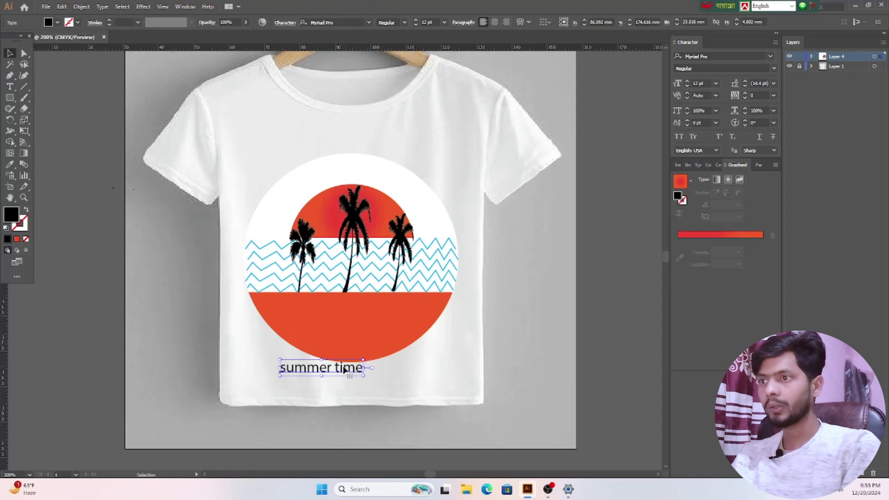
Step: Move the "summer time" text to the right of the circle's orange lower part and set it in All Caps
{"action": "left_click_drag", "start_coordinate": [343, 370], "coordinate": [532, 314]}
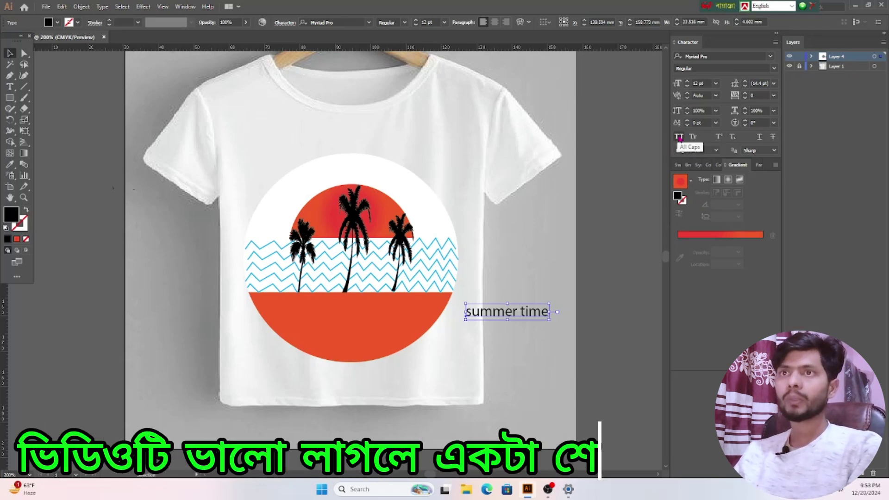
{"action": "left_click", "coordinate": [678, 136]}
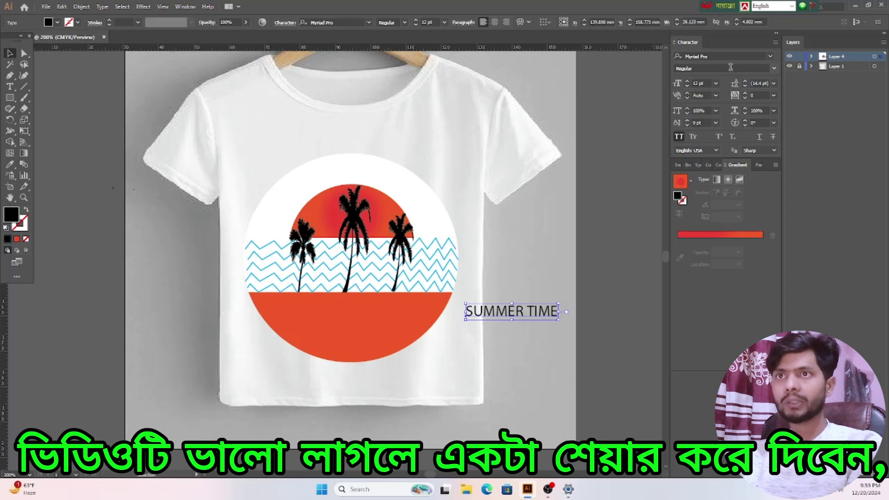
Step: Set the font of the "SUMMER TIME" text to Rockwell Extra Bold
{"action": "left_click", "coordinate": [771, 57]}
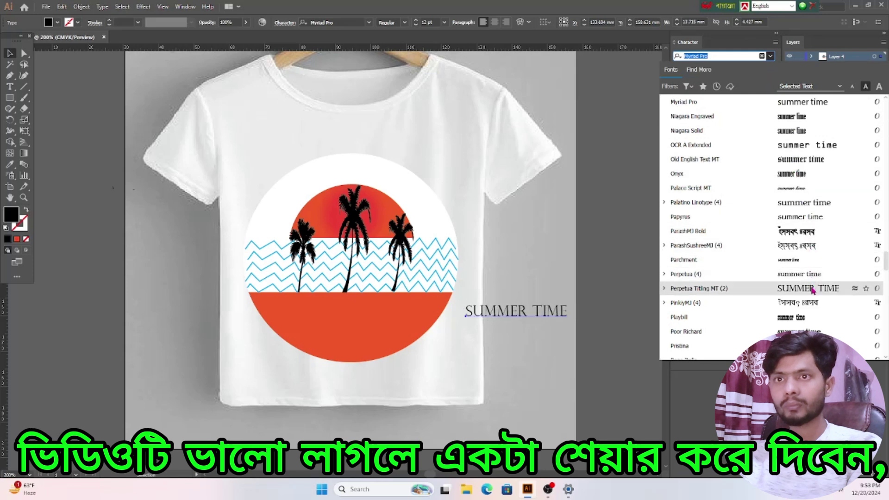
{"action": "scroll", "coordinate": [800, 323], "scroll_direction": "down", "scroll_amount": 1}
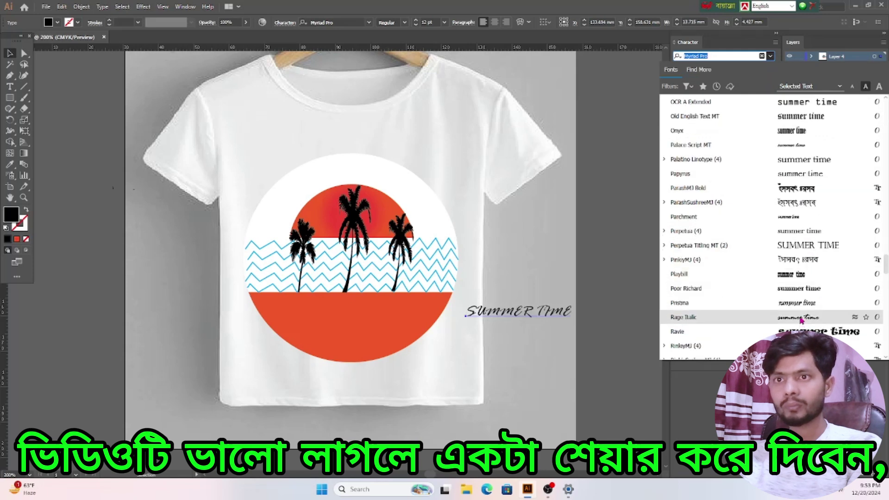
{"action": "scroll", "coordinate": [800, 323], "scroll_direction": "down", "scroll_amount": 2}
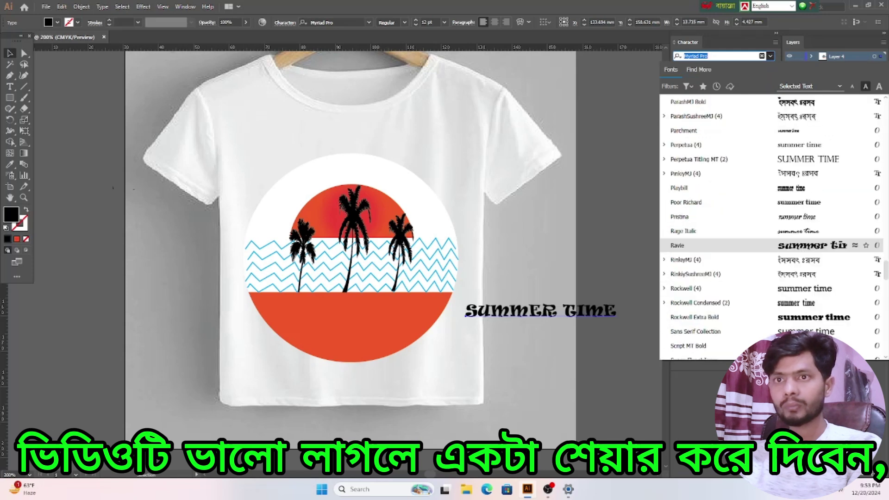
{"action": "left_click", "coordinate": [798, 318]}
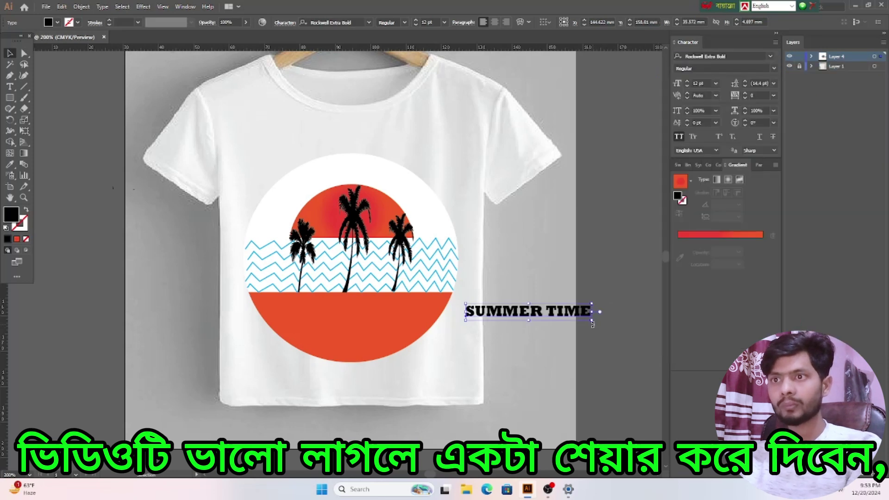
Step: Enlarge the "SUMMER TIME" text to about 14.1 pt and place it in the upper area of the circle's orange lower part
{"action": "left_click_drag", "start_coordinate": [593, 321], "coordinate": [615, 325]}
{"action": "left_click", "coordinate": [547, 332]}
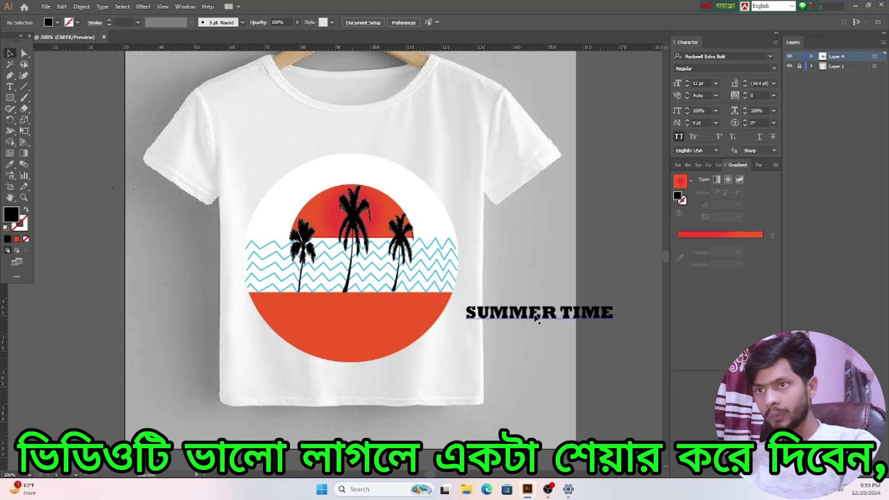
{"action": "left_click_drag", "start_coordinate": [535, 314], "coordinate": [348, 311]}
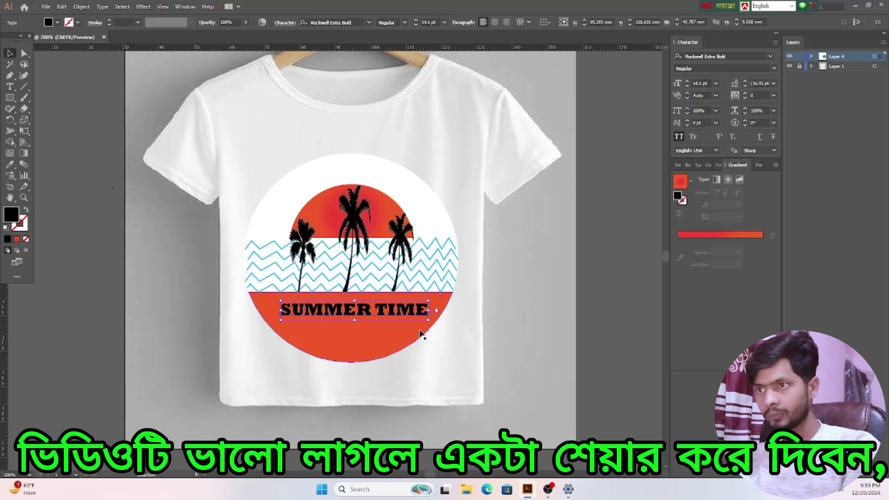
{"action": "left_click", "coordinate": [529, 346]}
{"action": "scroll", "coordinate": [437, 324], "scroll_direction": "down", "scroll_amount": 1}
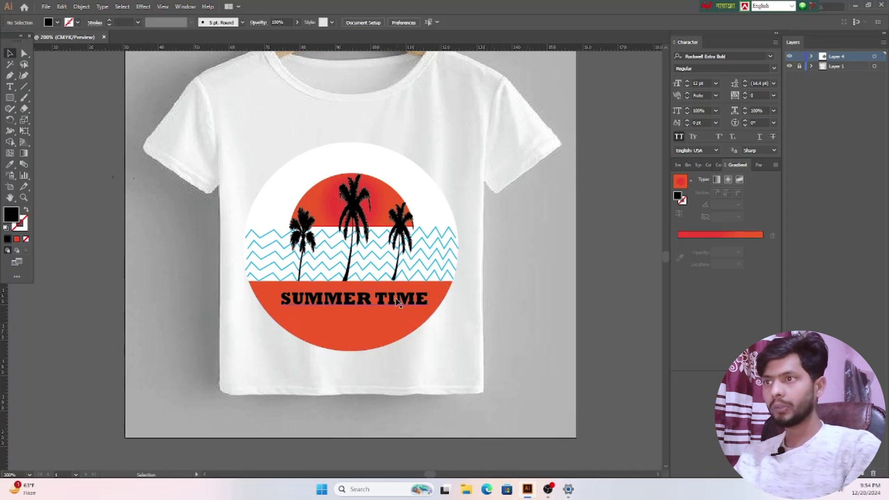
{"action": "scroll", "coordinate": [401, 306], "scroll_direction": "down", "scroll_amount": 1}
{"action": "scroll", "coordinate": [401, 306], "scroll_direction": "up", "scroll_amount": 2}
{"action": "left_click", "coordinate": [411, 292]}
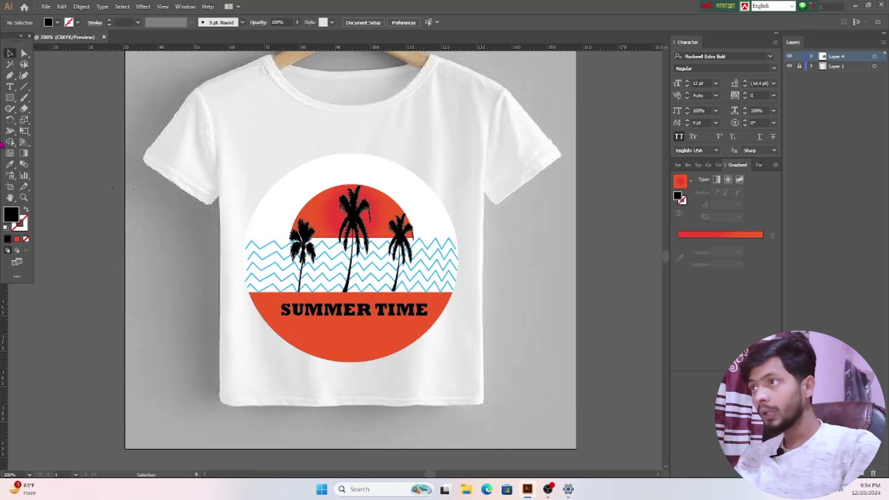
Step: Draw a thin black horizontal rectangle about 20 mm wide and 1.4 mm high below the circle, near the shirt's hem
{"action": "left_click", "coordinate": [11, 99]}
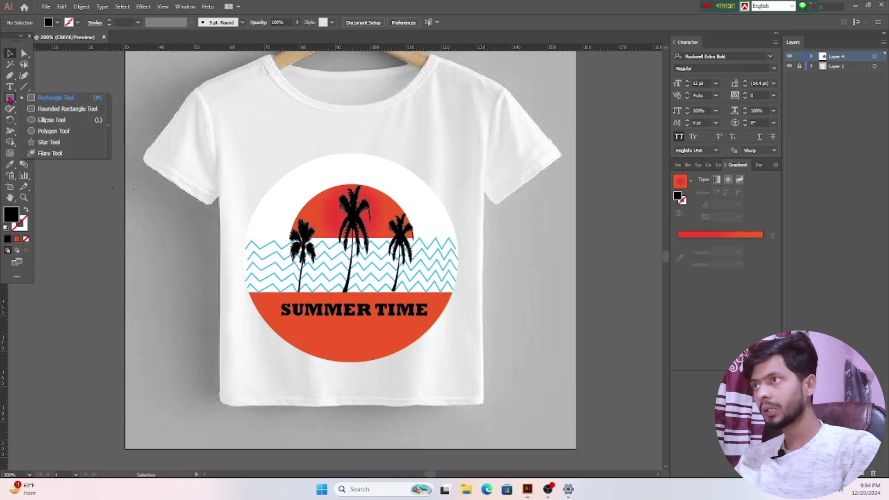
{"action": "left_click", "coordinate": [48, 100]}
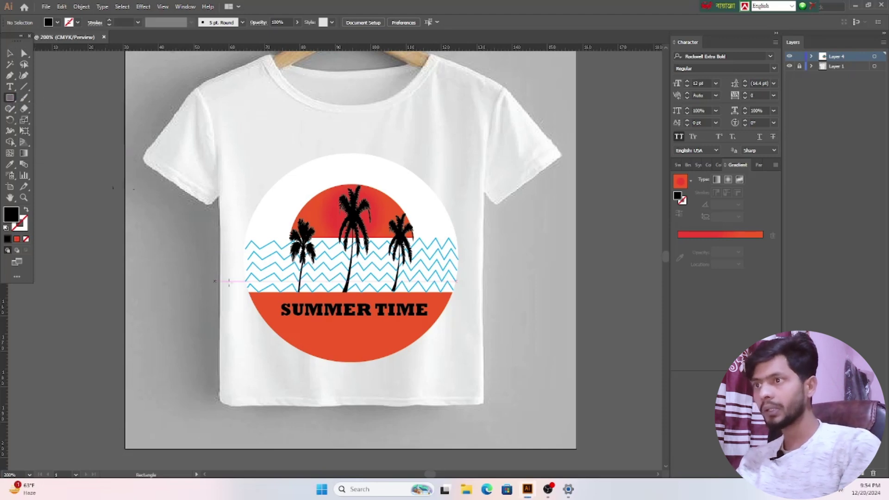
{"action": "scroll", "coordinate": [293, 398], "scroll_direction": "down", "scroll_amount": 3}
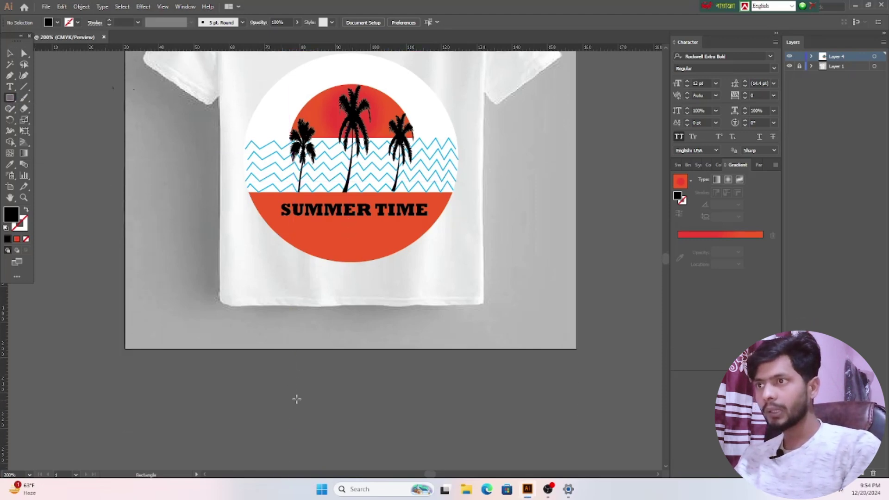
{"action": "left_click_drag", "start_coordinate": [280, 283], "coordinate": [351, 288]}
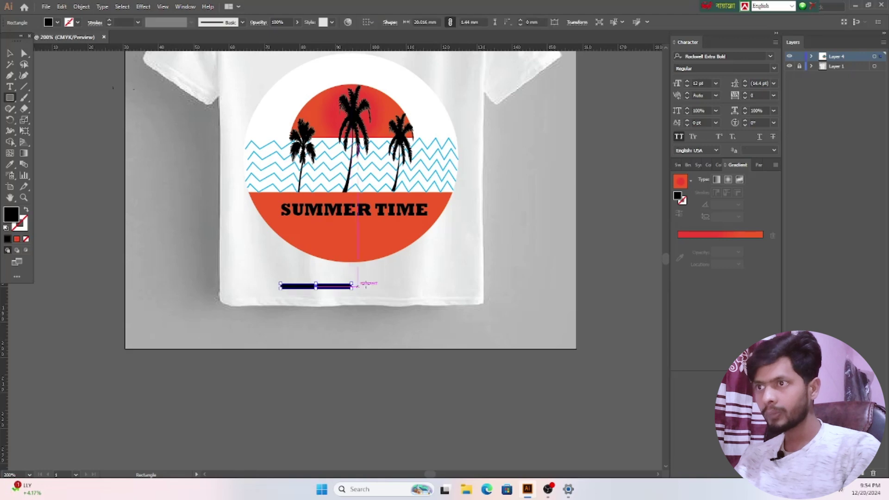
{"action": "left_click", "coordinate": [9, 53]}
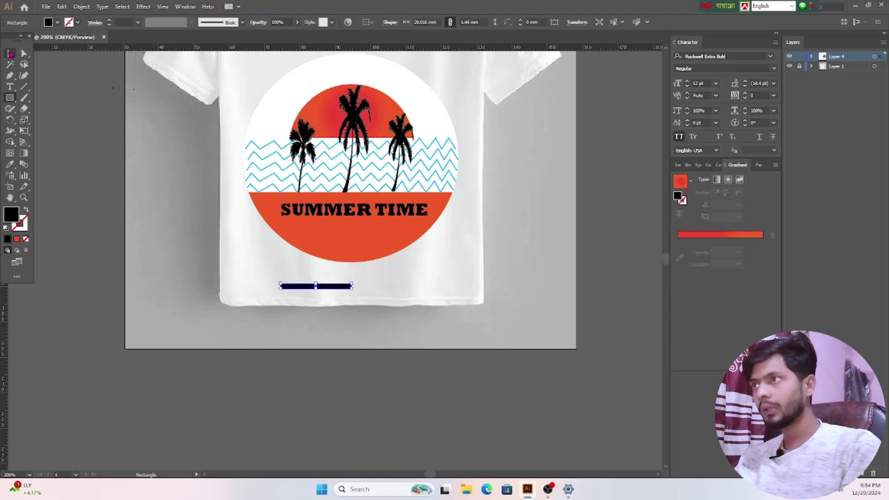
{"action": "left_click", "coordinate": [316, 362]}
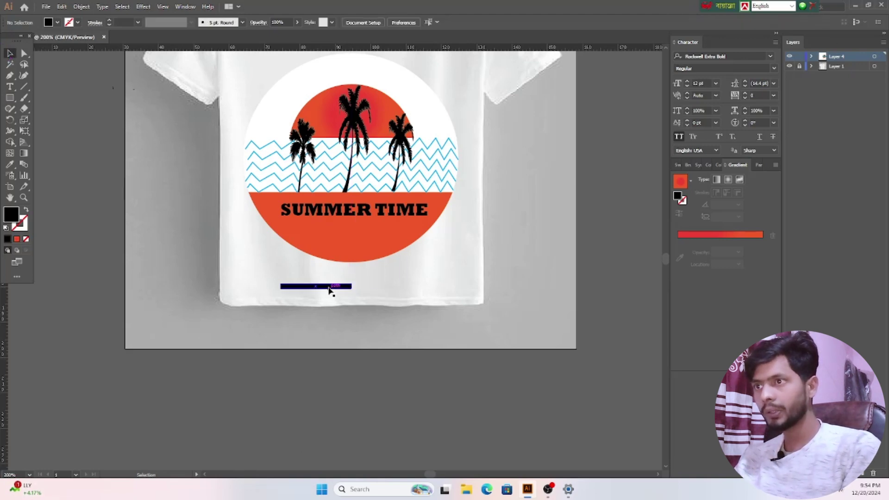
Step: Shrink the black bar to about 16.6 mm by 0.72 mm and shift it right, beneath the circle's lower edge
{"action": "left_click", "coordinate": [330, 290]}
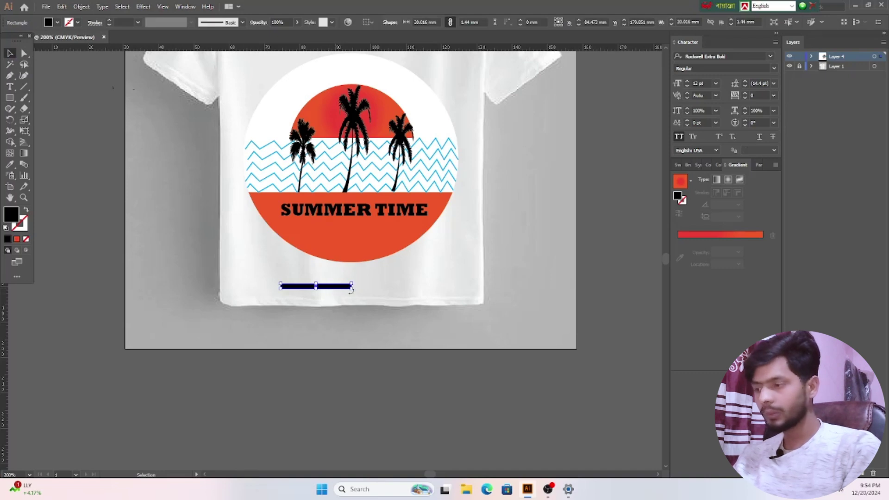
{"action": "key", "text": "a"}
{"action": "scroll", "coordinate": [330, 310], "scroll_direction": "up", "scroll_amount": 3}
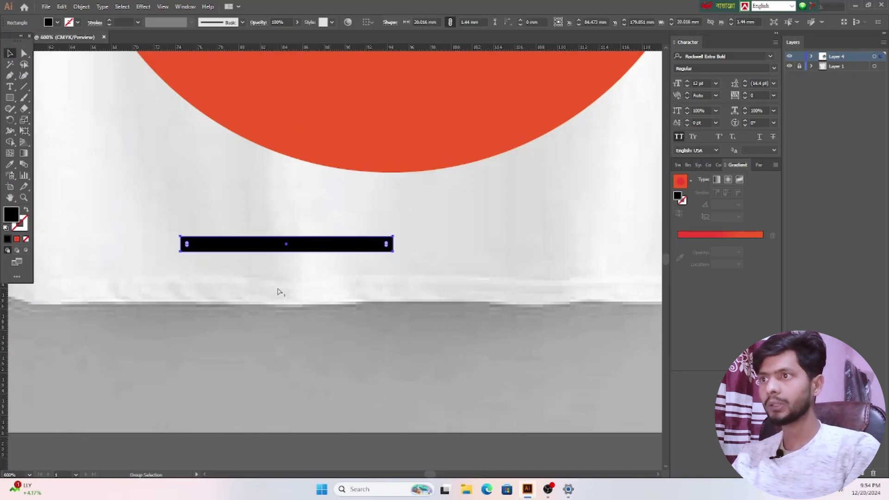
{"action": "key", "text": "v"}
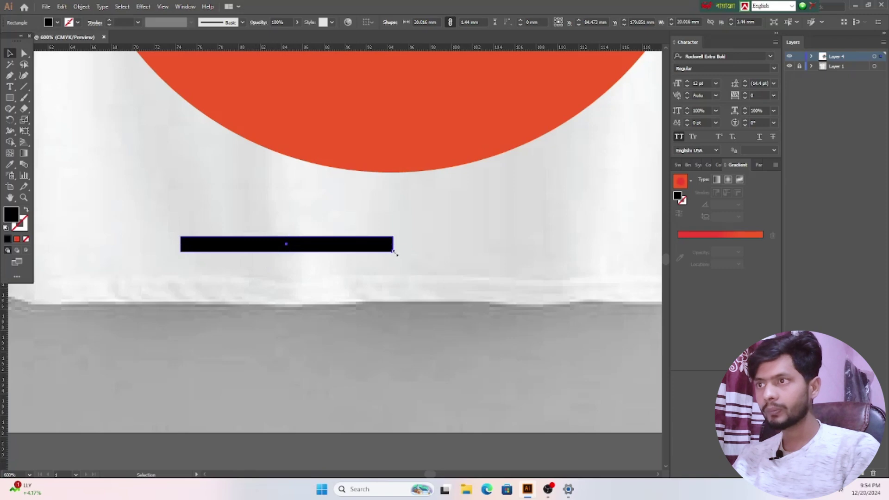
{"action": "left_click_drag", "start_coordinate": [394, 253], "coordinate": [357, 244]}
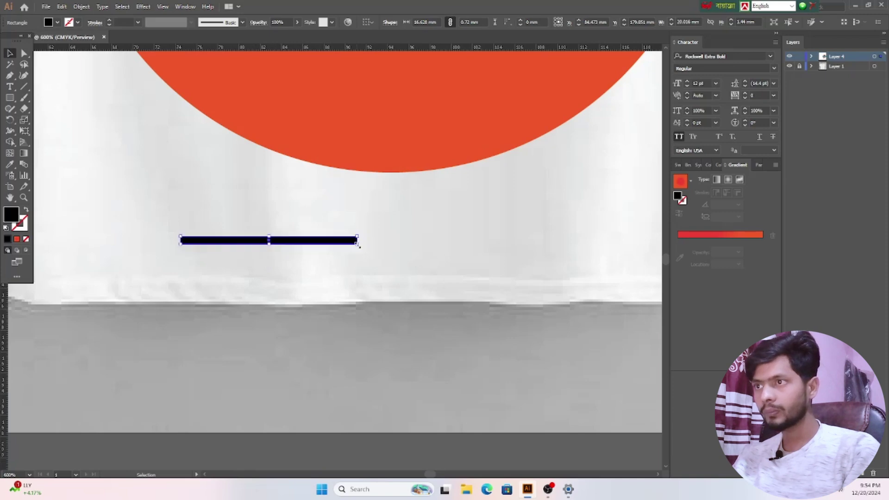
{"action": "left_click", "coordinate": [278, 267]}
{"action": "left_click_drag", "start_coordinate": [303, 241], "coordinate": [366, 241]}
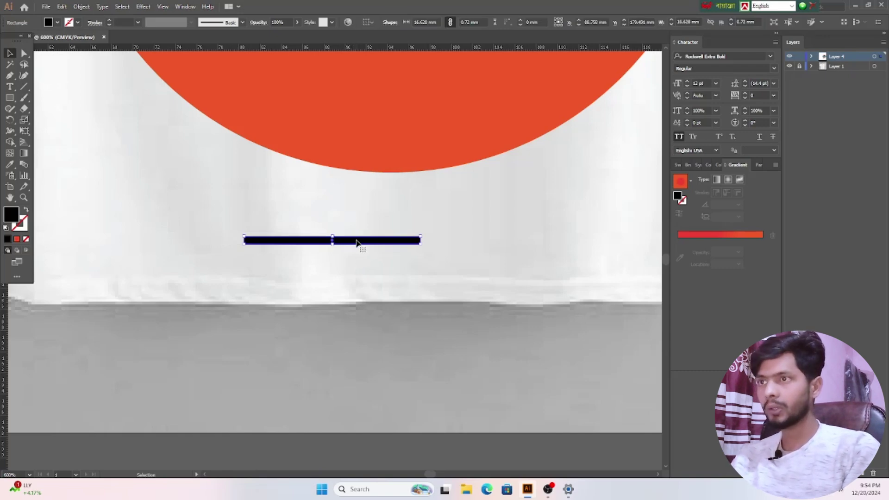
Step: Duplicate the black bar just below itself and repeat the copy to build a stack of six evenly spaced bars
{"action": "left_click_drag", "start_coordinate": [356, 241], "coordinate": [358, 256]}
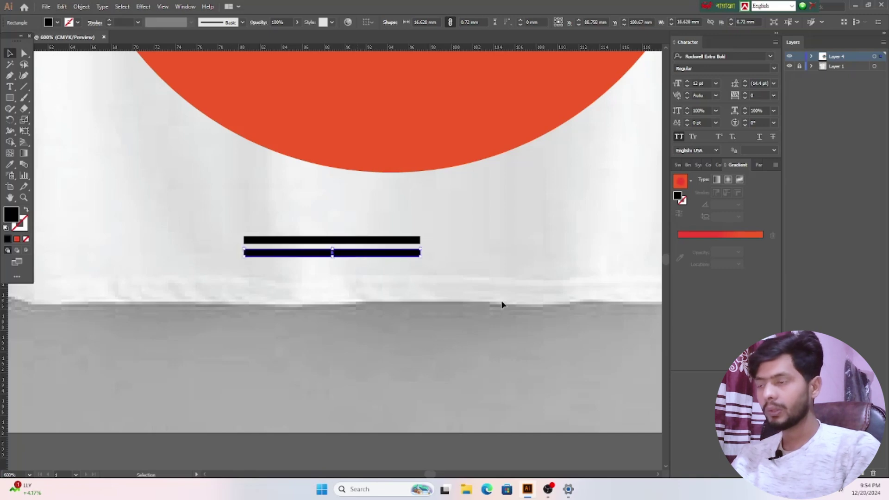
{"action": "key", "text": "a"}
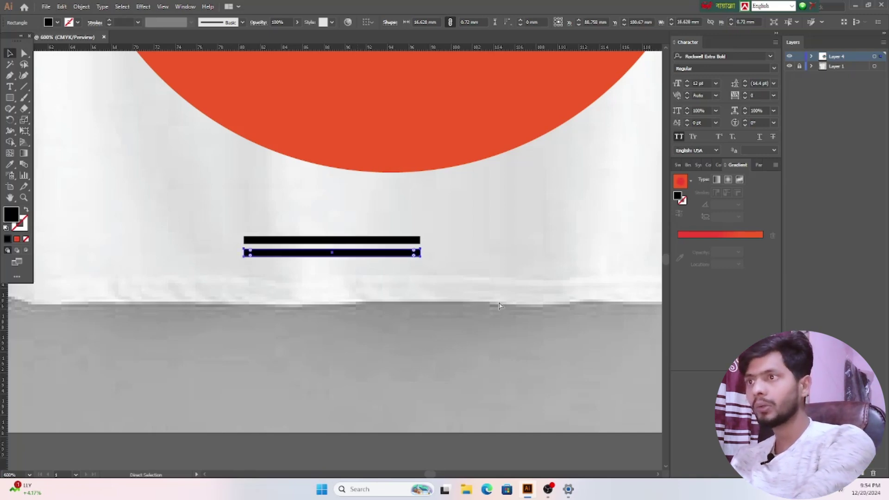
{"action": "key", "text": "ctrl+d"}
{"action": "key", "text": "ctrl+d"}
{"action": "key", "text": "ctrl+d"}
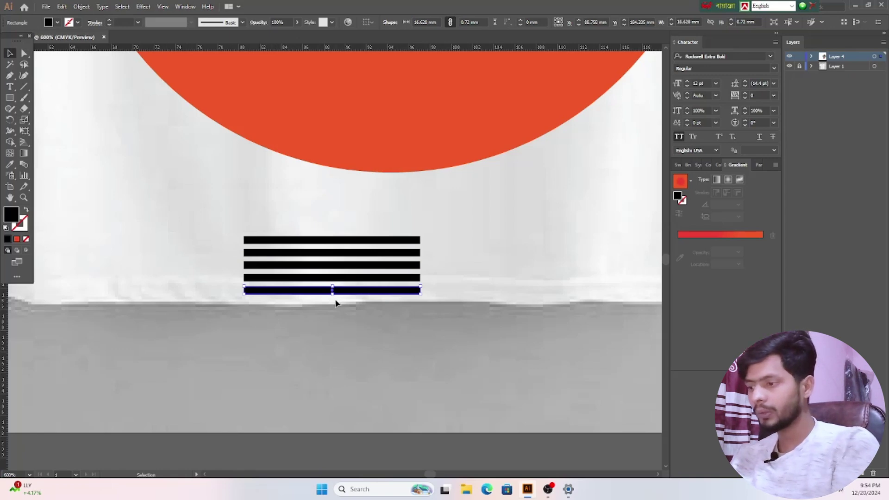
{"action": "key", "text": "a"}
{"action": "key", "text": "ctrl+d"}
{"action": "key", "text": "v"}
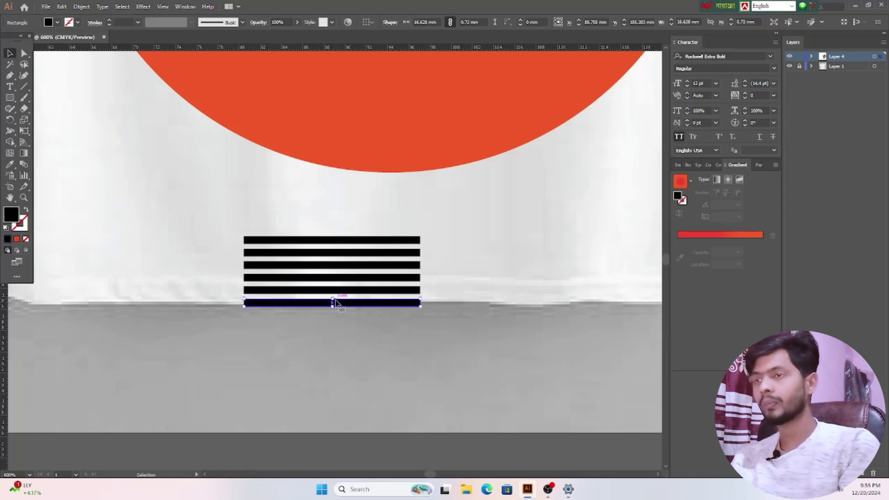
Step: Take the lowest bar out of the stack, rotate it about 32° clockwise, and lay it diagonally across the remaining five bars
{"action": "left_click_drag", "start_coordinate": [335, 306], "coordinate": [226, 338]}
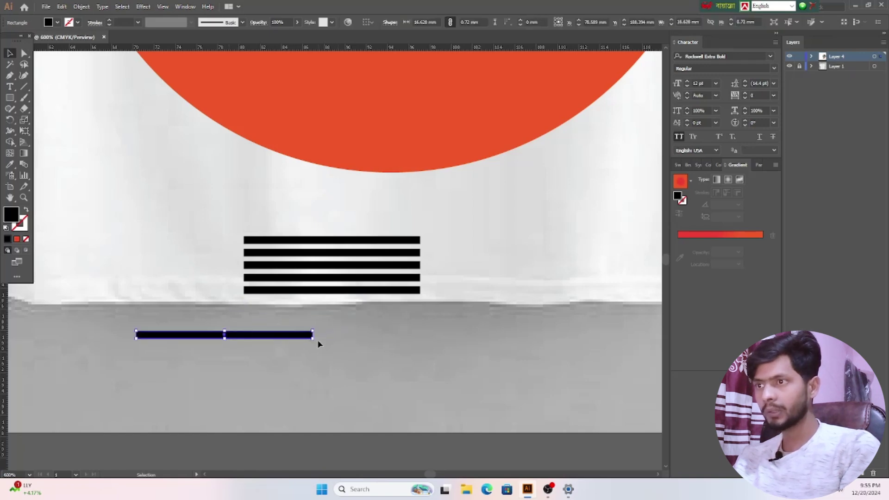
{"action": "left_click_drag", "start_coordinate": [315, 341], "coordinate": [281, 374]}
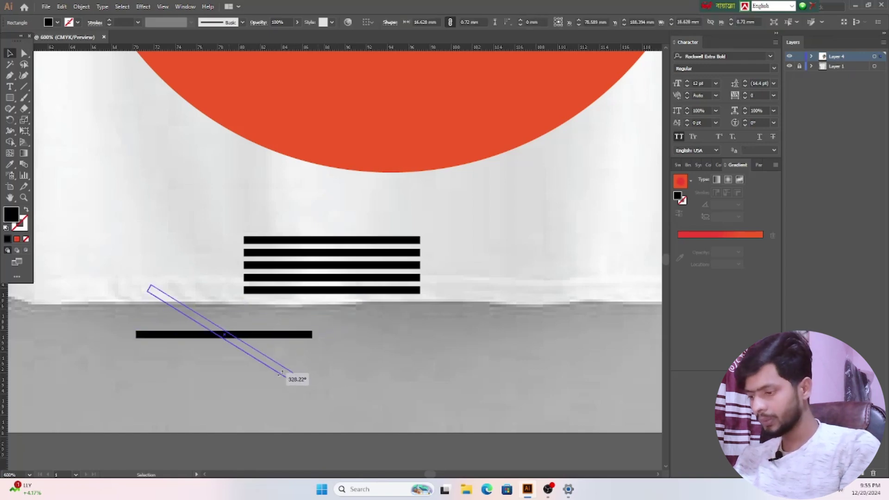
{"action": "left_click_drag", "start_coordinate": [281, 374], "coordinate": [346, 303]}
{"action": "left_click", "coordinate": [227, 379]}
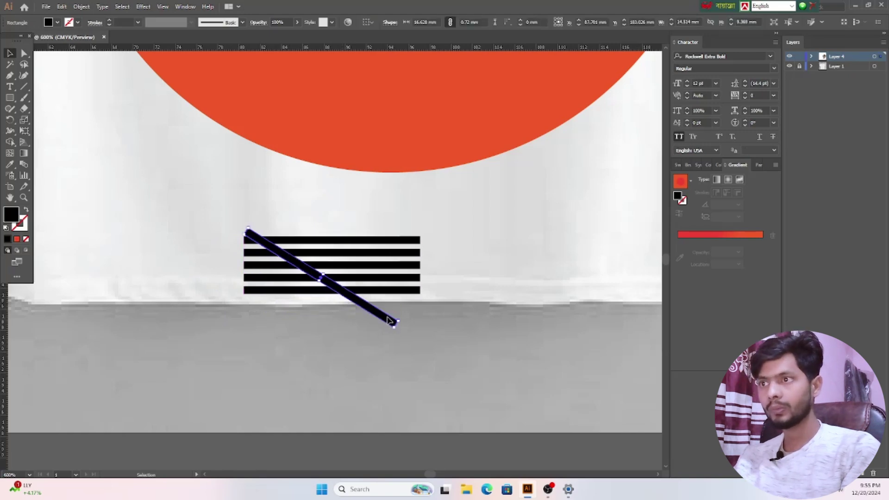
{"action": "left_click_drag", "start_coordinate": [389, 319], "coordinate": [395, 314]}
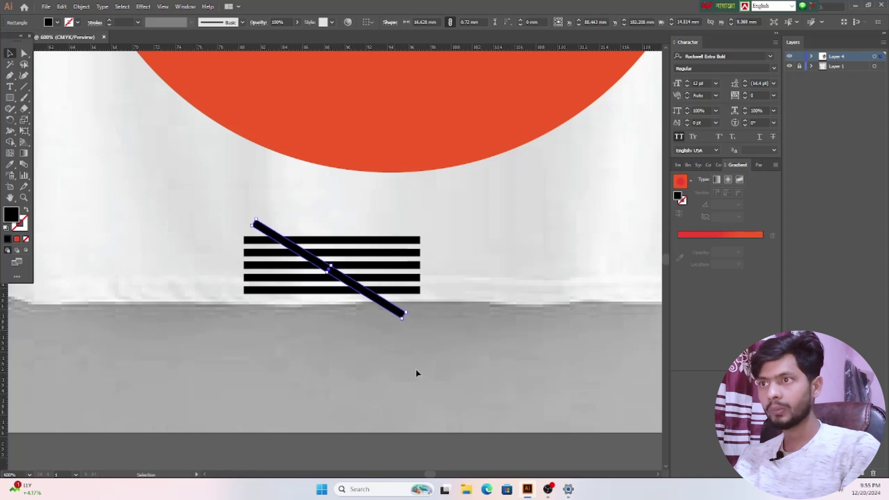
{"action": "left_click", "coordinate": [417, 374]}
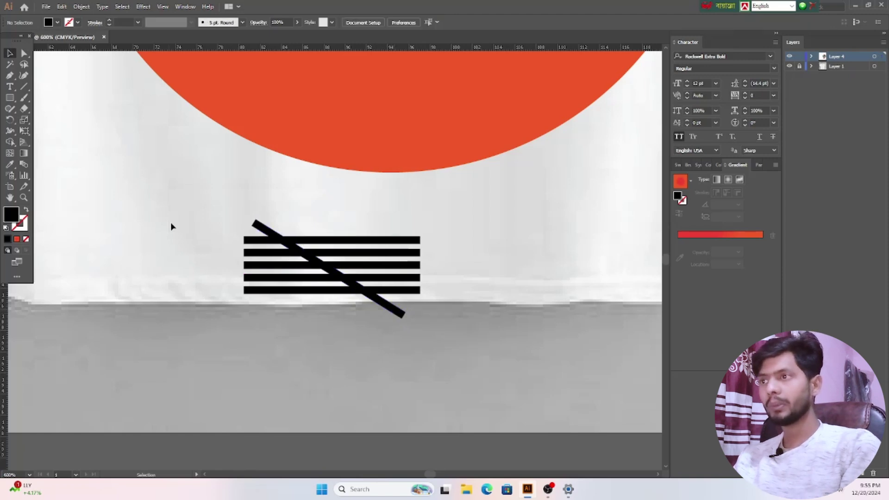
Step: Select all six bars and remove the horizontal bars' parts left of the diagonal with the Shape Builder tool
{"action": "left_click_drag", "start_coordinate": [196, 210], "coordinate": [456, 318]}
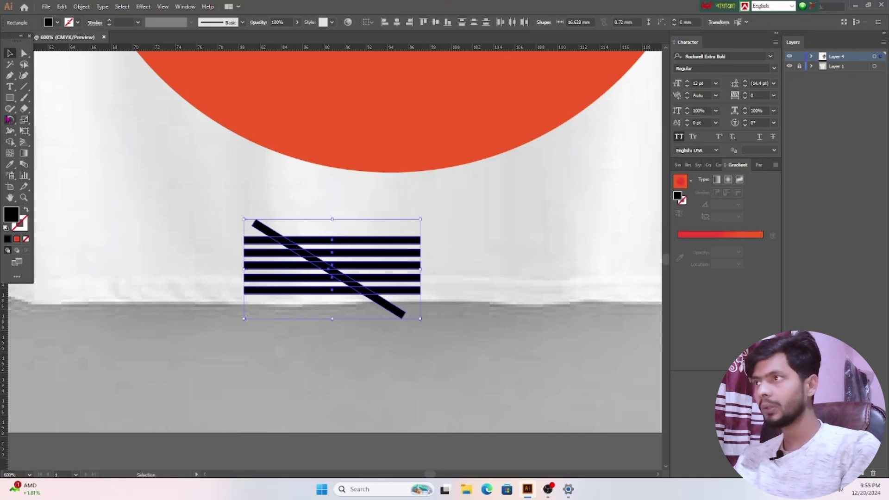
{"action": "left_click", "coordinate": [10, 143]}
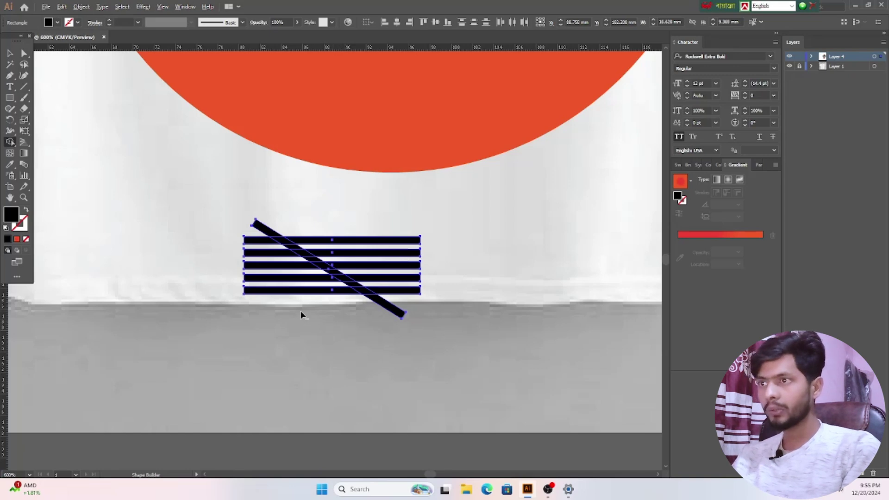
{"action": "left_click_drag", "start_coordinate": [301, 315], "coordinate": [253, 244]}
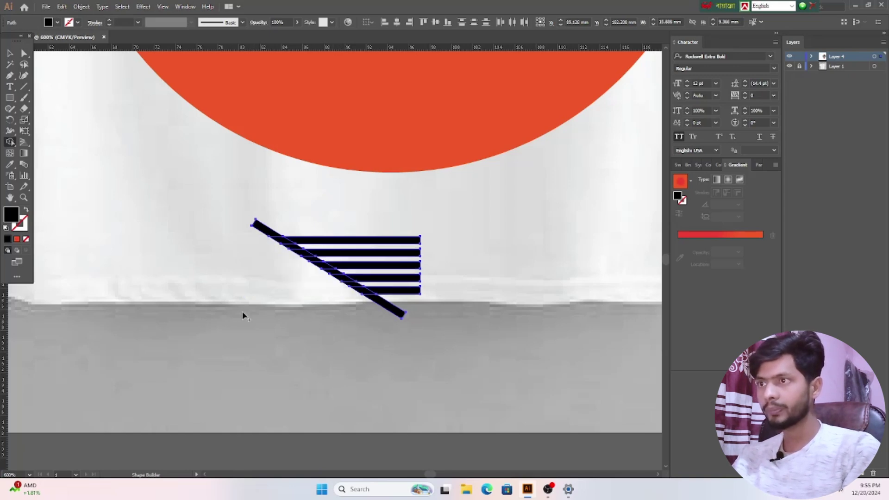
Step: Remove every remaining piece of the diagonal bar with the Shape Builder tool, leaving five horizontal bars with slanted left ends
{"action": "mouse_move", "coordinate": [406, 311]}
{"action": "left_mouse_down"}
{"action": "mouse_move", "coordinate": [377, 306]}
{"action": "mouse_move", "coordinate": [370, 314]}
{"action": "left_mouse_up"}
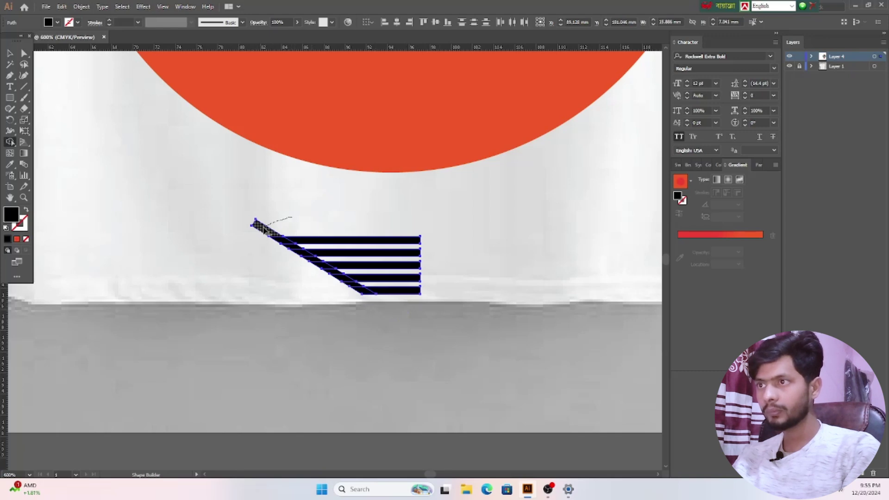
{"action": "left_click", "coordinate": [264, 230], "text": "alt"}
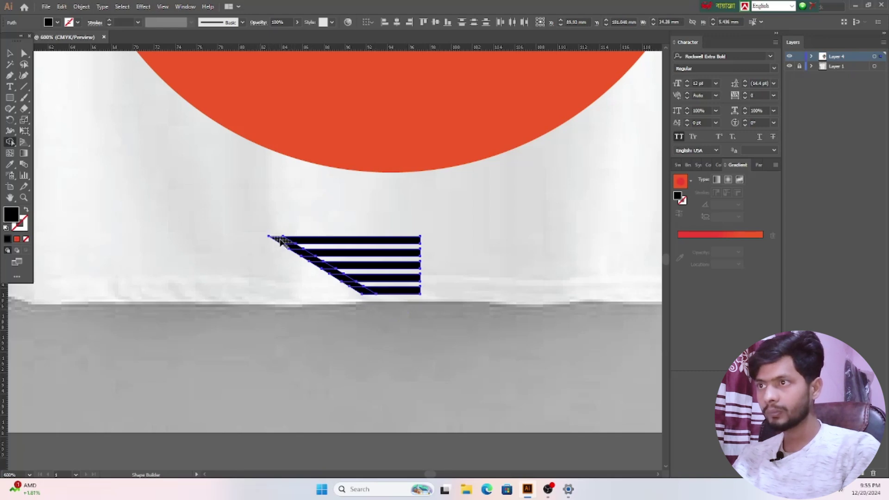
{"action": "left_click", "coordinate": [281, 242], "text": "alt"}
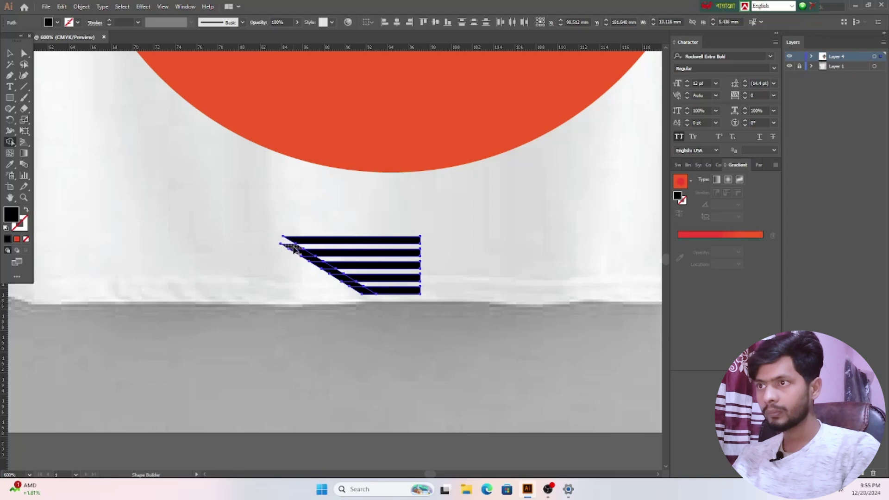
{"action": "left_click", "coordinate": [287, 249], "text": "alt"}
{"action": "left_click", "coordinate": [311, 262], "text": "alt"}
{"action": "left_click", "coordinate": [302, 255], "text": "alt"}
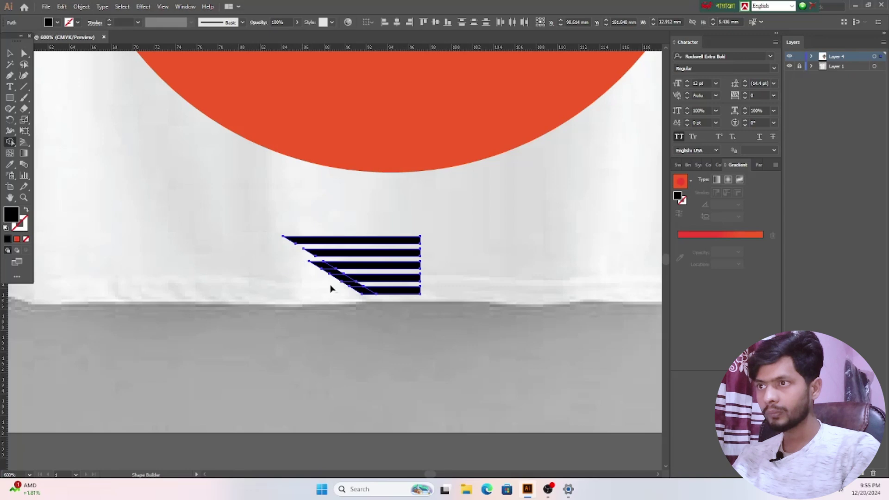
{"action": "left_click", "coordinate": [324, 268], "text": "alt"}
{"action": "left_click", "coordinate": [333, 274], "text": "alt"}
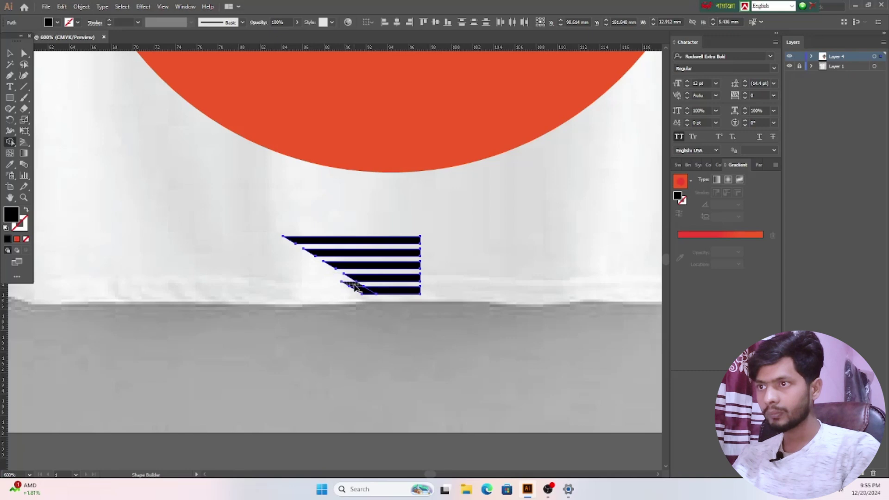
{"action": "left_click", "coordinate": [362, 292], "text": "alt"}
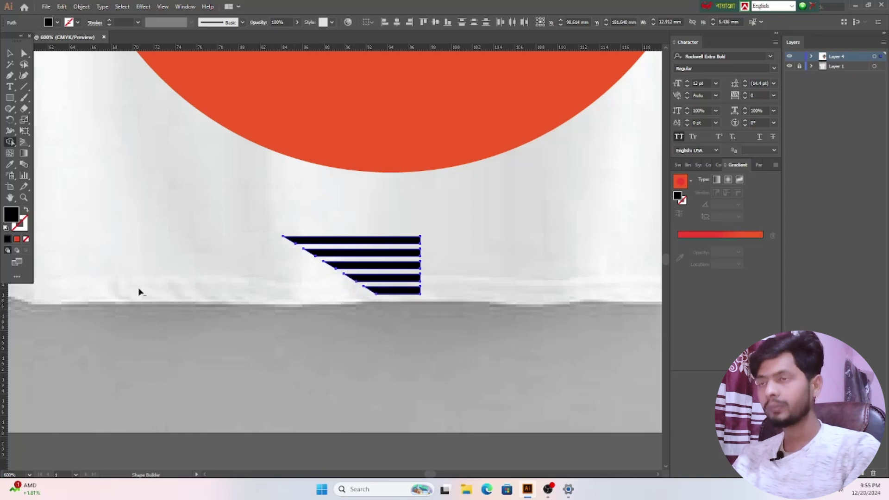
Step: Select the five slanted-end bars with the Selection tool and group them
{"action": "left_click", "coordinate": [236, 188], "text": "ctrl"}
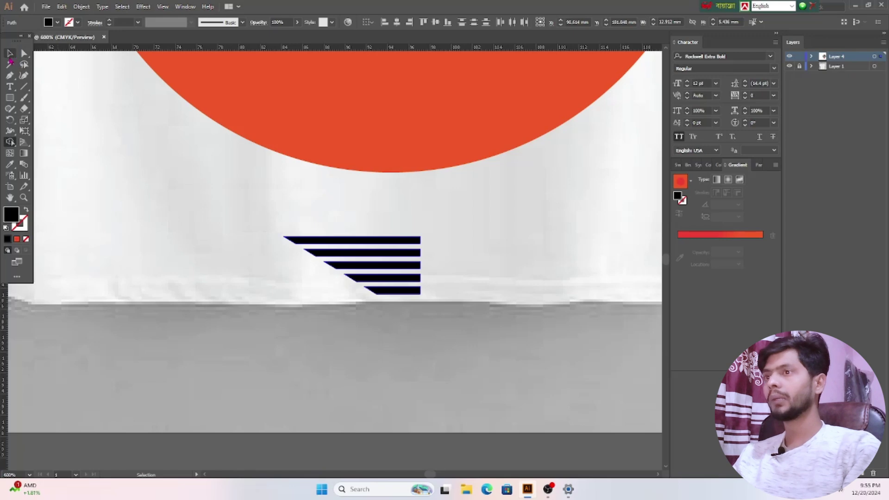
{"action": "left_click", "coordinate": [9, 52]}
{"action": "left_click", "coordinate": [431, 344]}
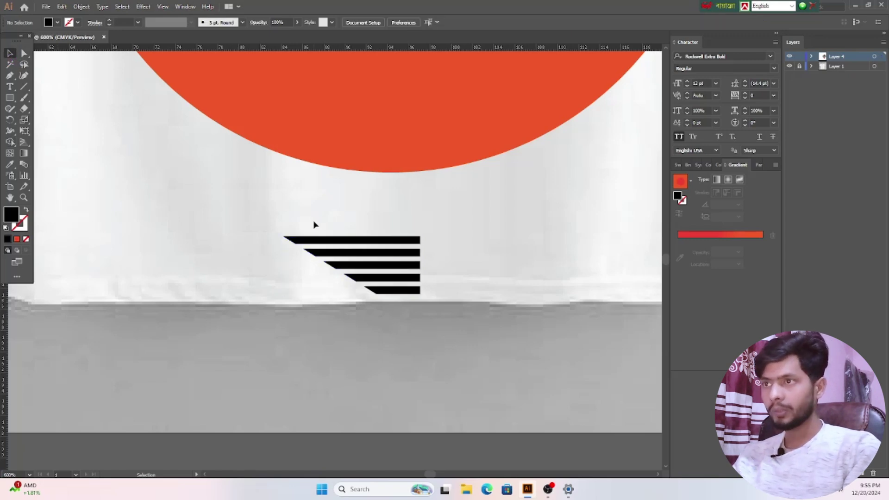
{"action": "left_click_drag", "start_coordinate": [313, 221], "coordinate": [454, 313]}
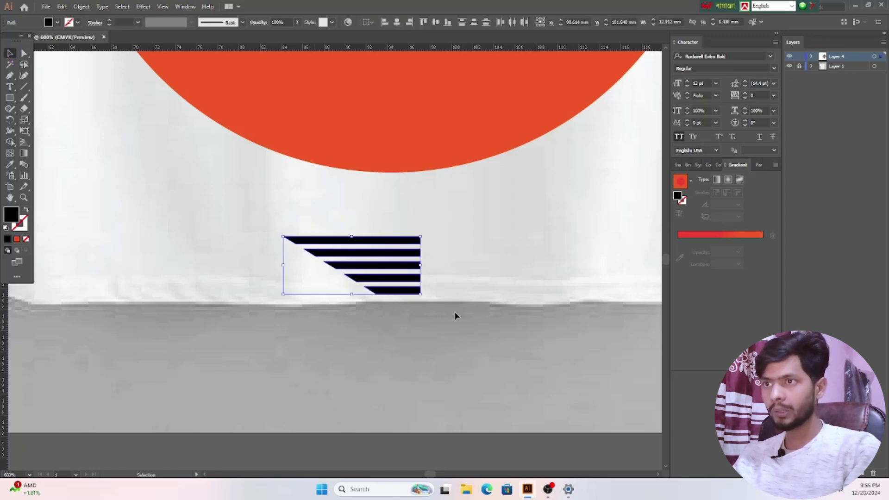
{"action": "right_click", "coordinate": [387, 240]}
{"action": "left_click", "coordinate": [411, 299]}
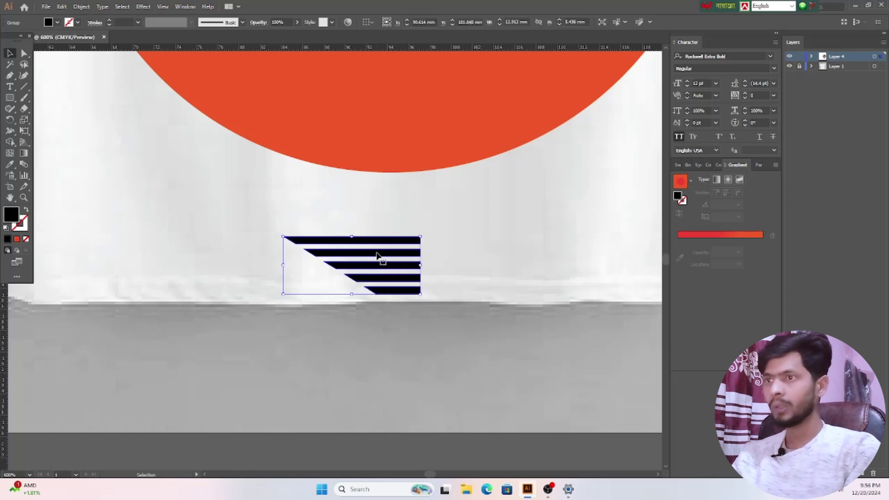
Step: Duplicate the stripe group straight below itself and flip the copy horizontally to a width of about 11.2 mm
{"action": "left_click_drag", "start_coordinate": [378, 255], "coordinate": [378, 329]}
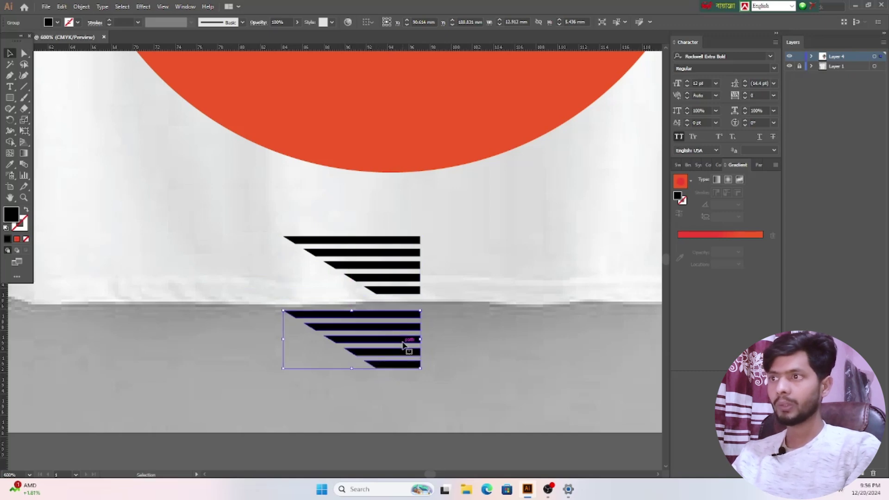
{"action": "left_click_drag", "start_coordinate": [284, 340], "coordinate": [541, 329]}
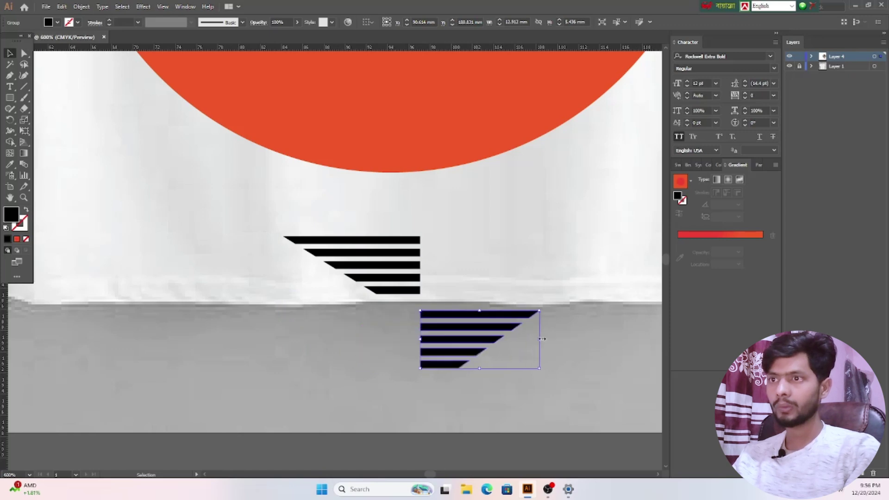
{"action": "left_click", "coordinate": [491, 397]}
Step: Lay the original stripe group over the mirrored copy and stretch the copy to about 12.9 mm by 5.8 mm
{"action": "left_click_drag", "start_coordinate": [373, 240], "coordinate": [509, 320]}
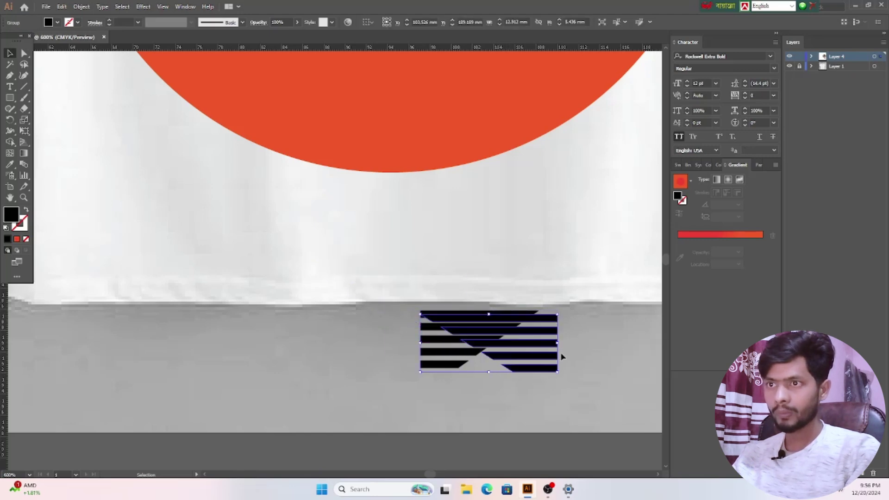
{"action": "left_click", "coordinate": [442, 369]}
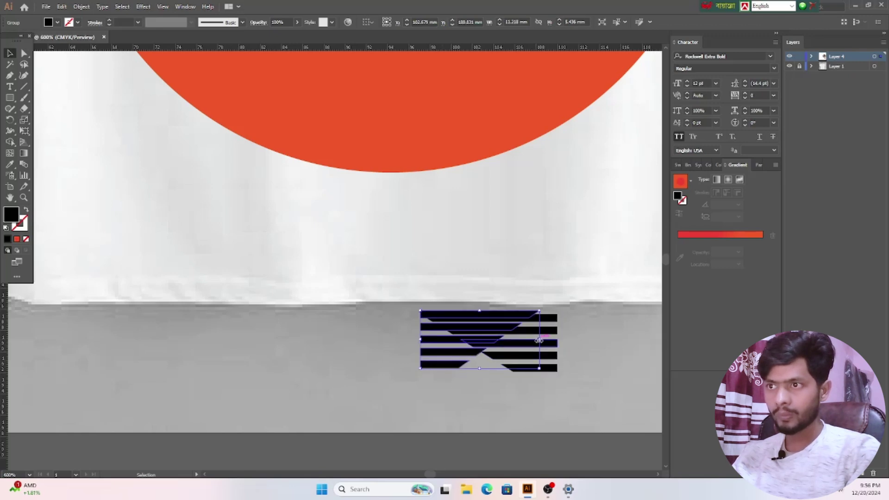
{"action": "left_click_drag", "start_coordinate": [539, 340], "coordinate": [557, 338]}
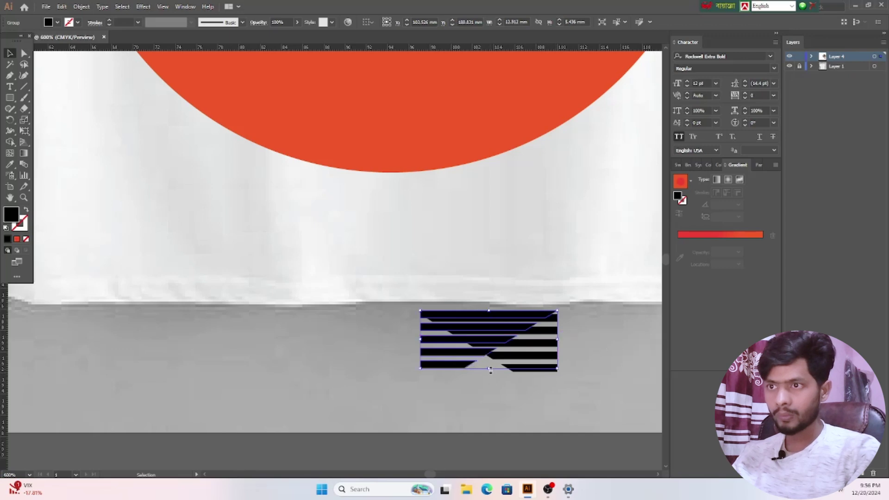
{"action": "left_click_drag", "start_coordinate": [490, 369], "coordinate": [502, 373]}
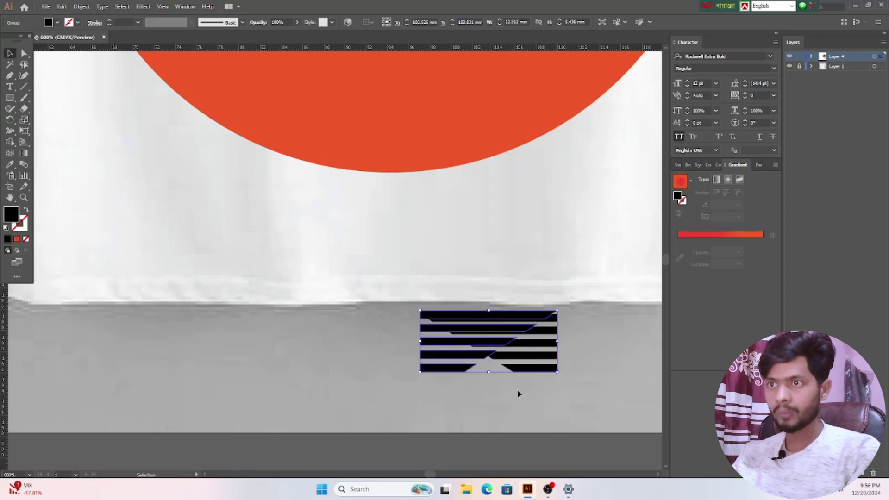
{"action": "left_click", "coordinate": [548, 400]}
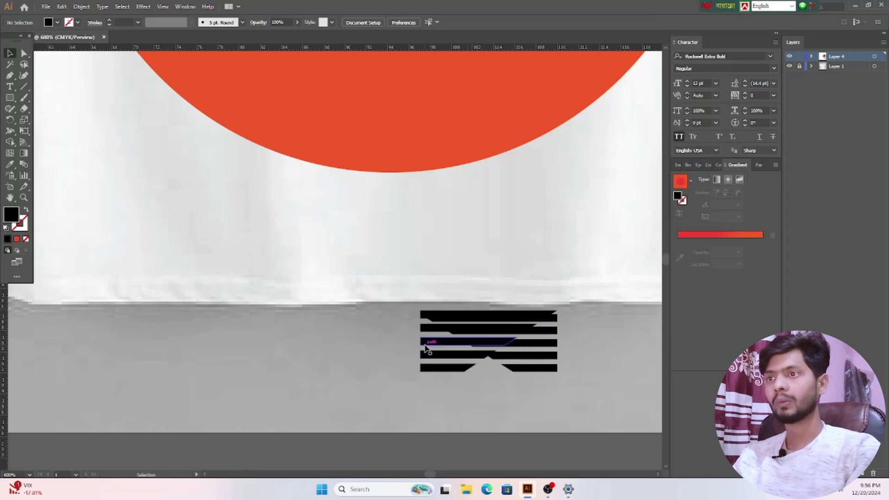
Step: Separate the two stripe groups side by side, mirrored one on the left, and move both up to the circle's lower edge
{"action": "left_click_drag", "start_coordinate": [424, 345], "coordinate": [250, 329]}
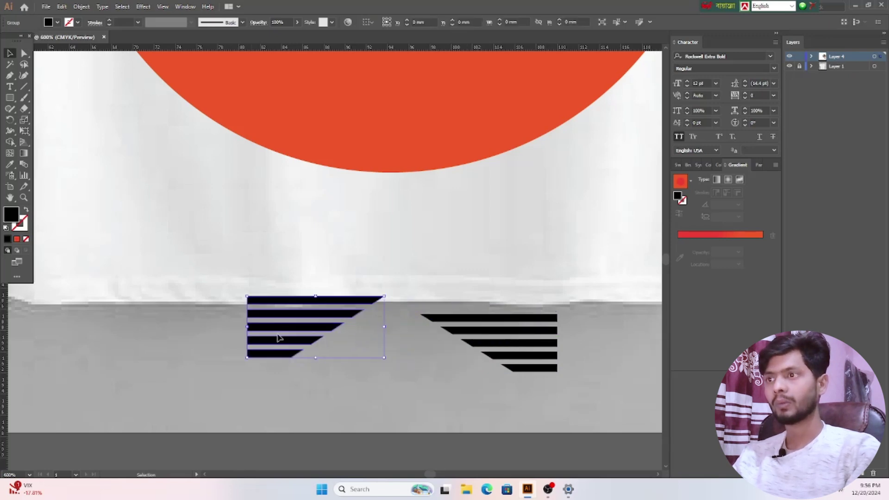
{"action": "left_click", "coordinate": [437, 372]}
{"action": "left_click_drag", "start_coordinate": [502, 347], "coordinate": [510, 331]}
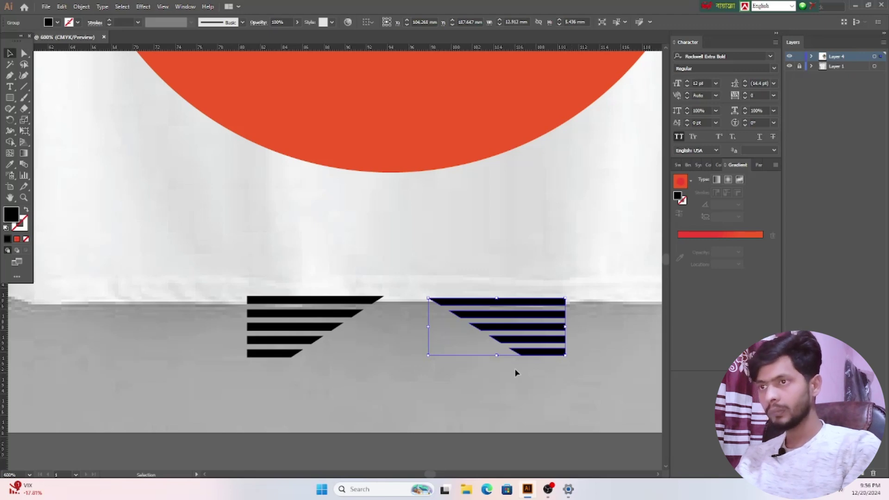
{"action": "scroll", "coordinate": [516, 372], "scroll_direction": "up", "scroll_amount": 2}
{"action": "left_click_drag", "start_coordinate": [526, 363], "coordinate": [537, 216]}
{"action": "left_click_drag", "start_coordinate": [318, 352], "coordinate": [333, 216]}
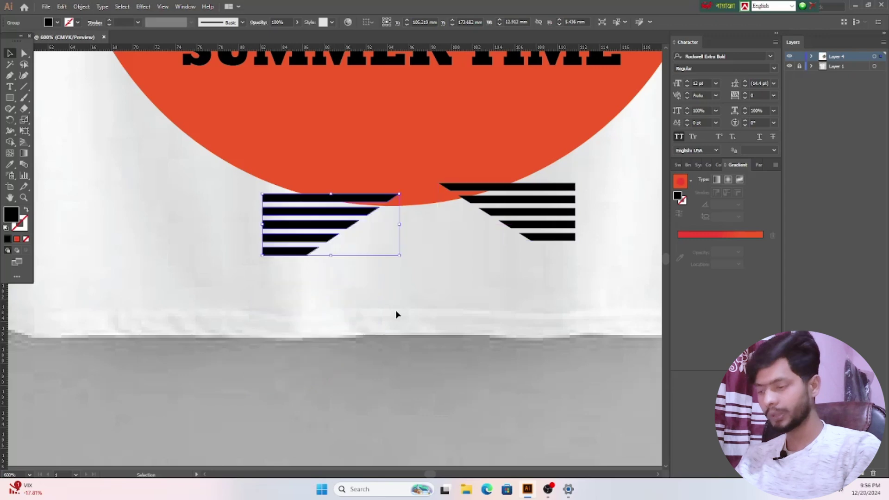
Step: Move the mirrored group below the circle and place the original stripe group inside its lower left, under the SUMMER TIME caption
{"action": "scroll", "coordinate": [396, 314], "scroll_direction": "up", "scroll_amount": 6}
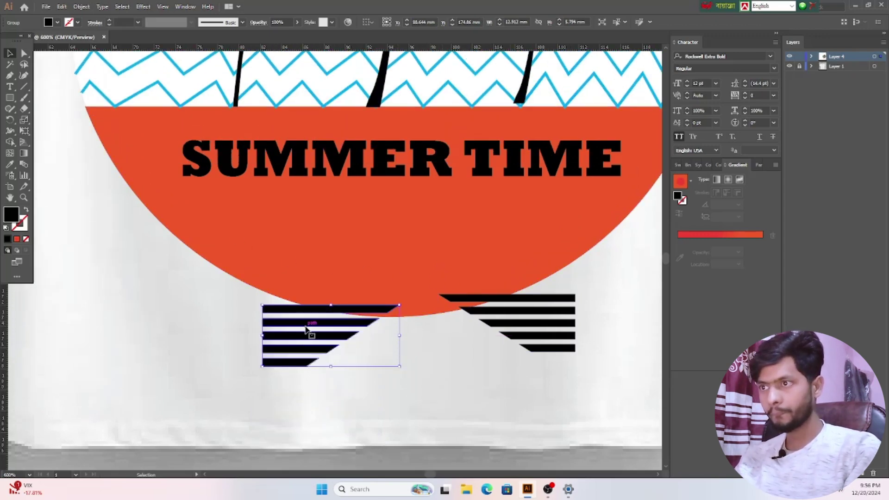
{"action": "left_click_drag", "start_coordinate": [306, 329], "coordinate": [374, 364]}
{"action": "scroll", "coordinate": [476, 390], "scroll_direction": "up", "scroll_amount": 1}
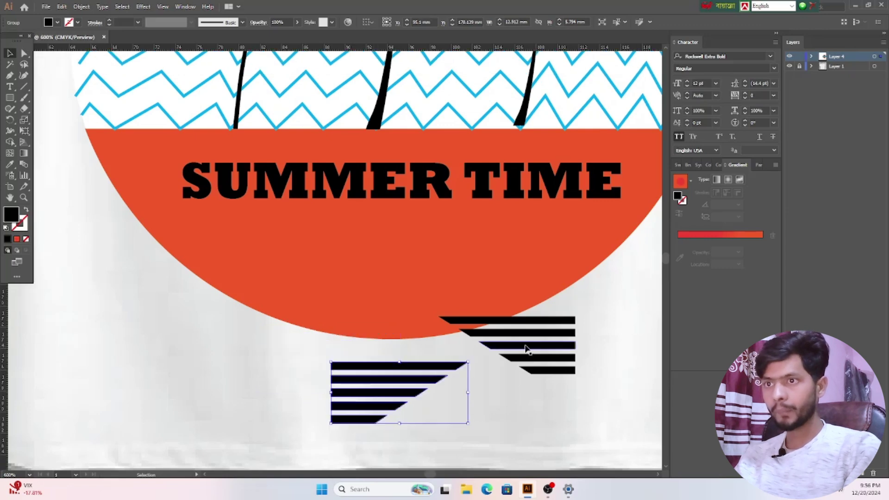
{"action": "left_click_drag", "start_coordinate": [538, 336], "coordinate": [283, 259]}
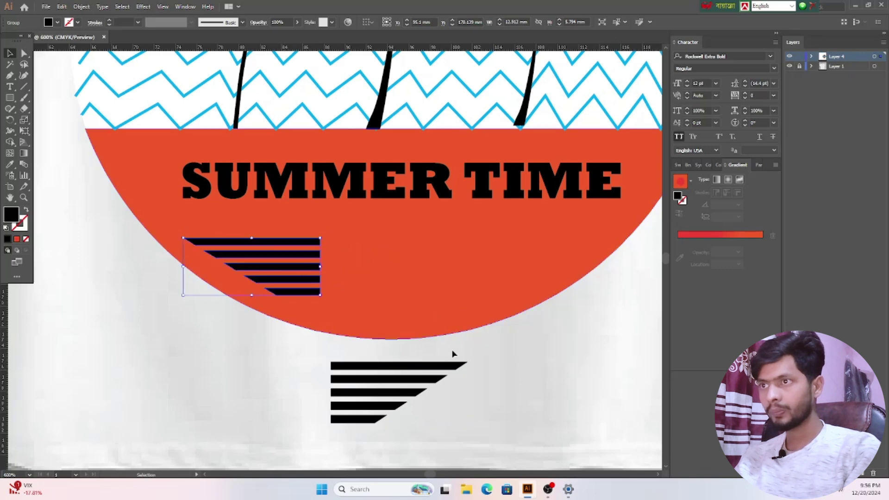
{"action": "left_click", "coordinate": [512, 366]}
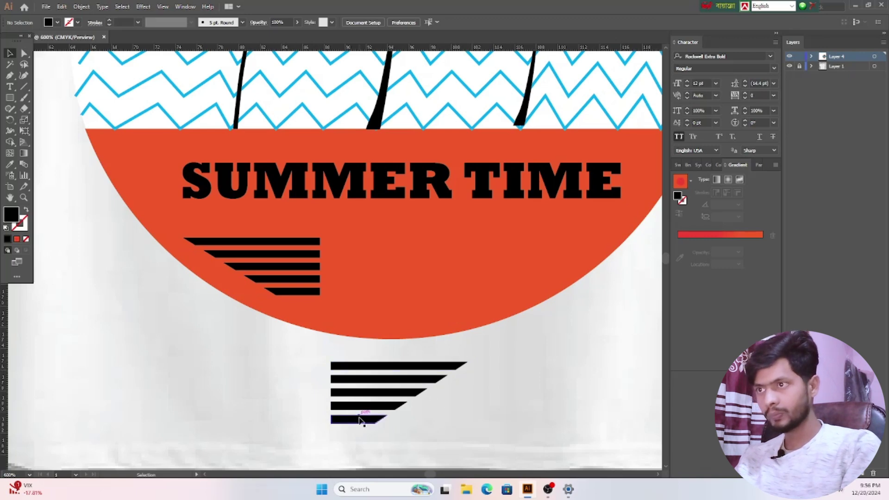
Step: Place the mirrored stripe group in the circle's lower right, level with the other group, and shift it about 1 mm further right
{"action": "left_click_drag", "start_coordinate": [359, 418], "coordinate": [480, 295]}
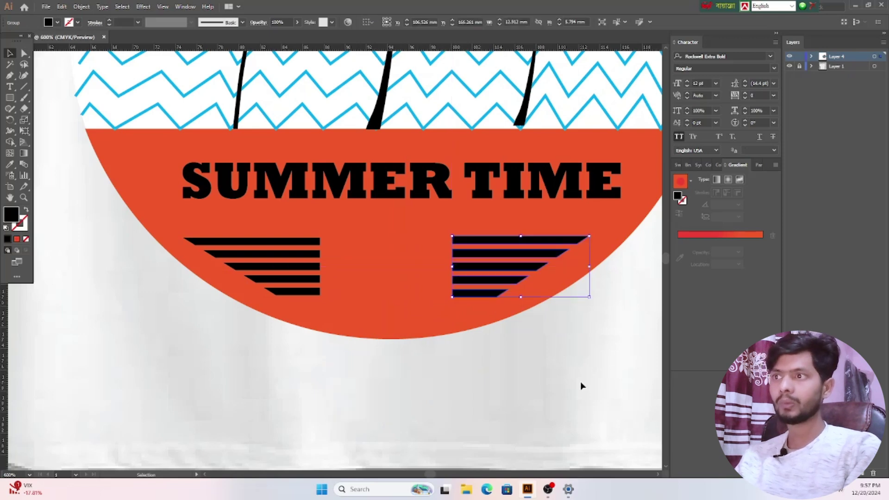
{"action": "left_click", "coordinate": [582, 386]}
{"action": "scroll", "coordinate": [582, 392], "scroll_direction": "up", "scroll_amount": 3}
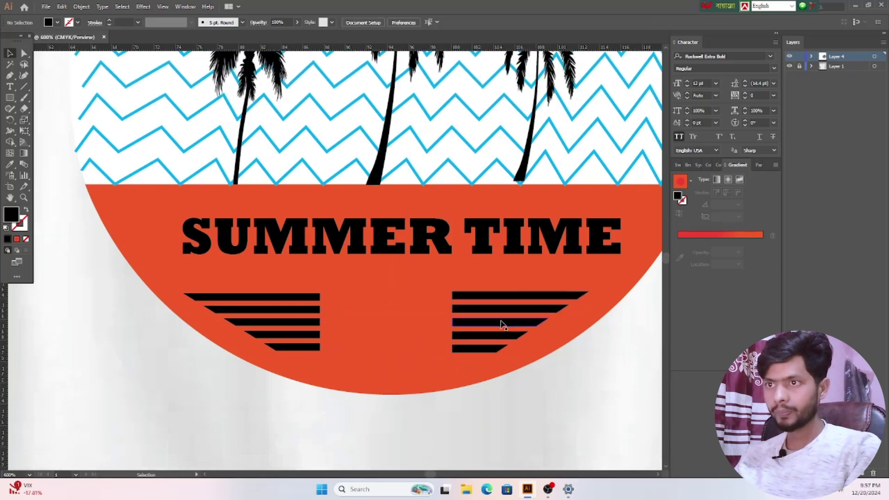
{"action": "left_click_drag", "start_coordinate": [501, 323], "coordinate": [513, 324]}
{"action": "left_click", "coordinate": [601, 401]}
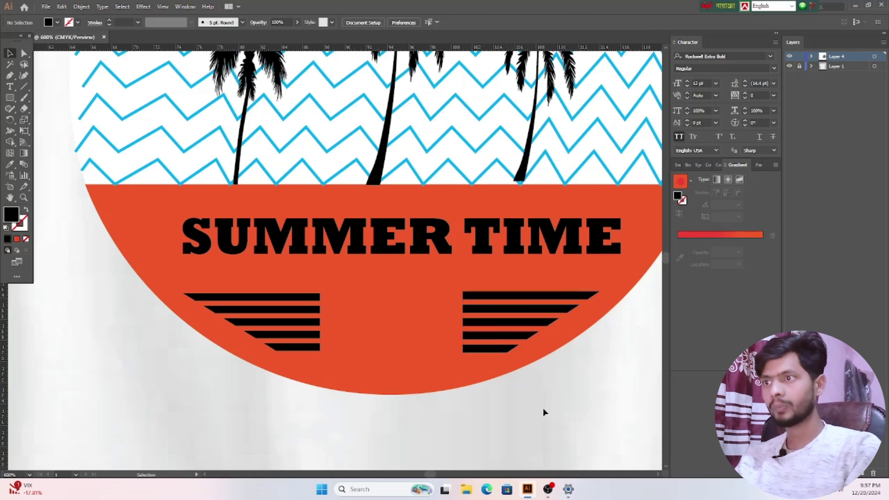
Step: Add a horizontal guide along the top of the right stripe group and raise the left group to meet it
{"action": "scroll", "coordinate": [322, 299], "scroll_direction": "up", "scroll_amount": 1}
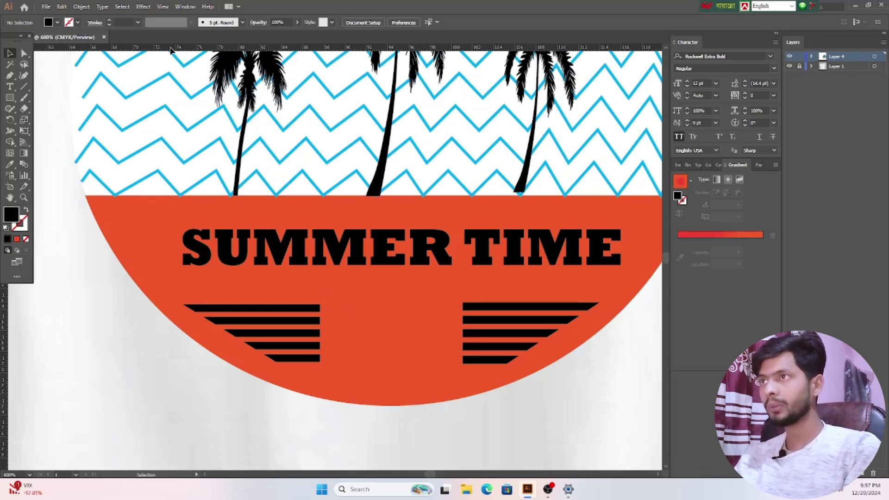
{"action": "left_click_drag", "start_coordinate": [170, 50], "coordinate": [204, 307]}
{"action": "scroll", "coordinate": [351, 356], "scroll_direction": "up", "scroll_amount": 1}
{"action": "left_click", "coordinate": [313, 345]}
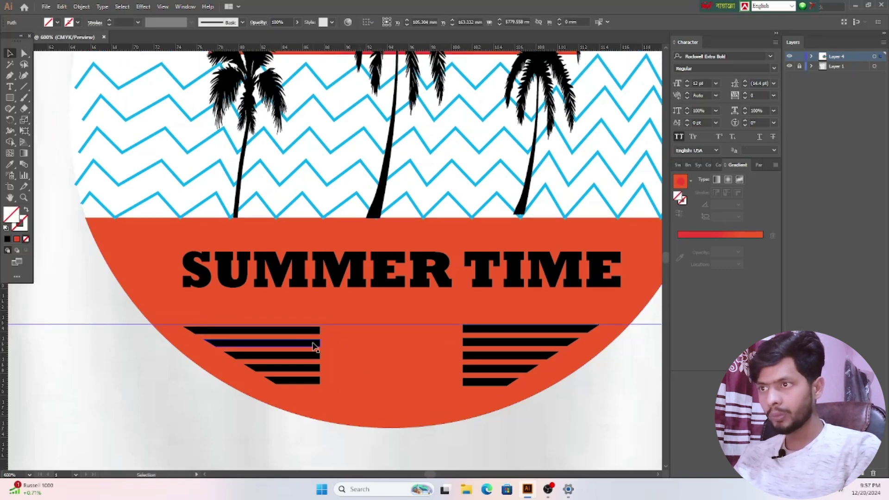
{"action": "left_click", "coordinate": [317, 347]}
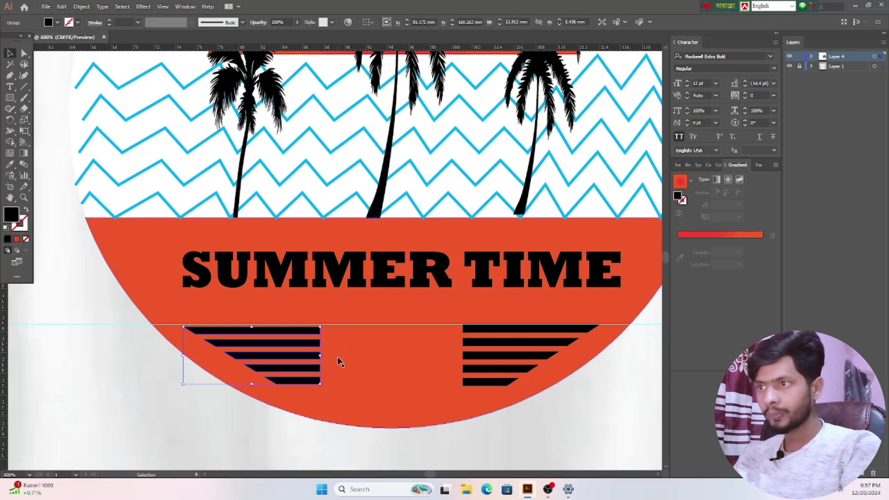
{"action": "key", "text": "Up"}
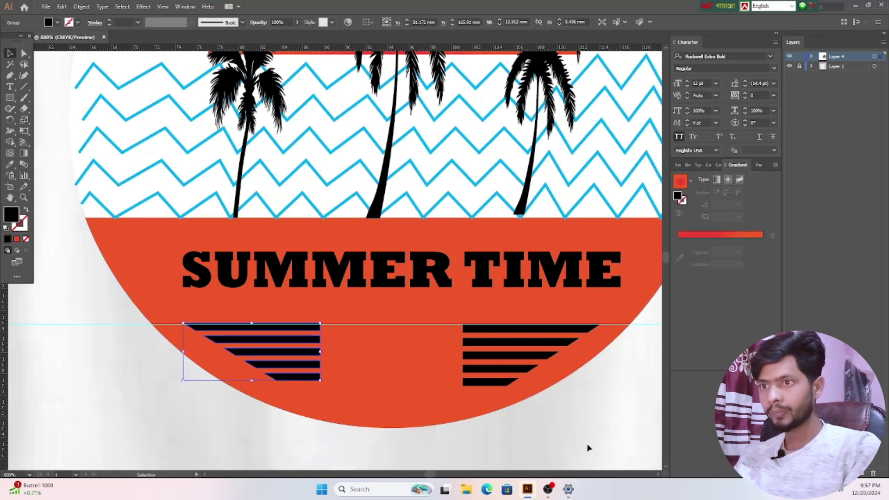
{"action": "left_click", "coordinate": [563, 432]}
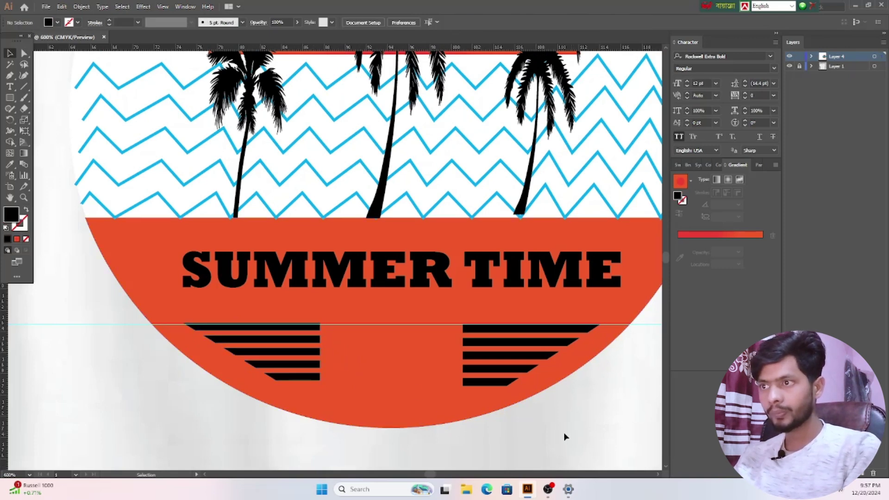
Step: Move the horizontal guide down to the left stripe group's bottom edge and nudge the right stripe group up about 0.35 mm
{"action": "left_click", "coordinate": [491, 332]}
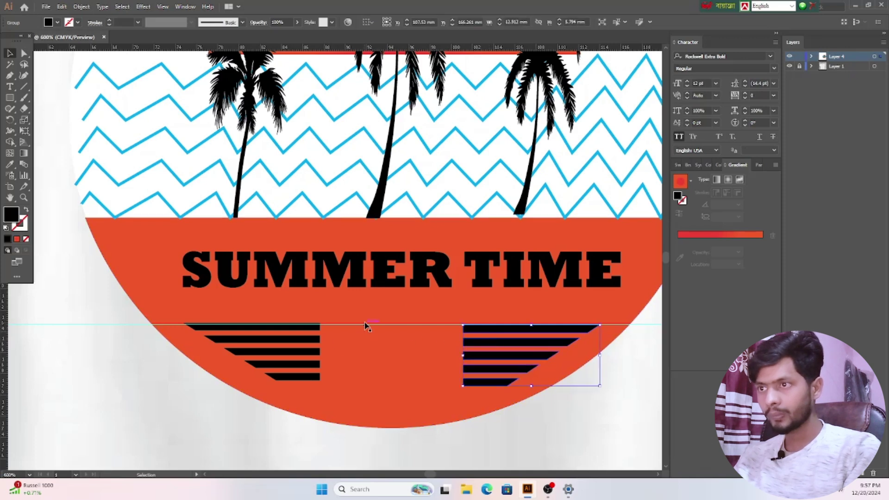
{"action": "left_click_drag", "start_coordinate": [366, 326], "coordinate": [369, 382]}
{"action": "left_click", "coordinate": [369, 380]}
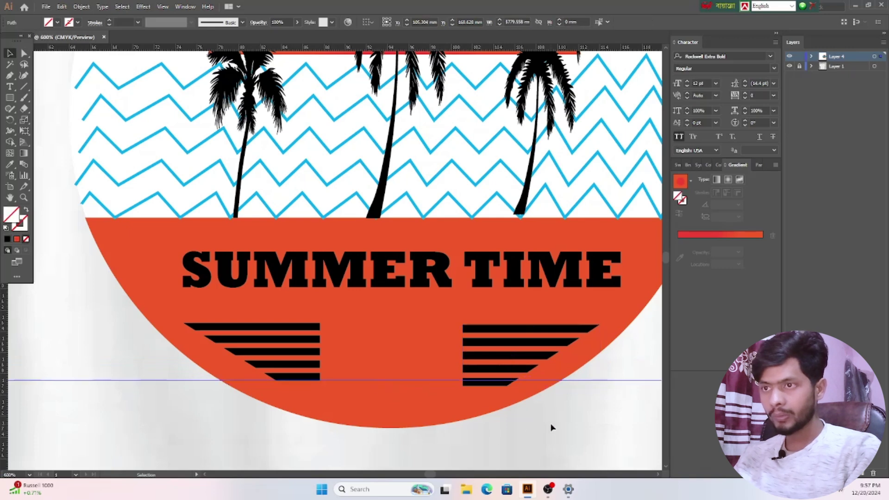
{"action": "left_click", "coordinate": [492, 332]}
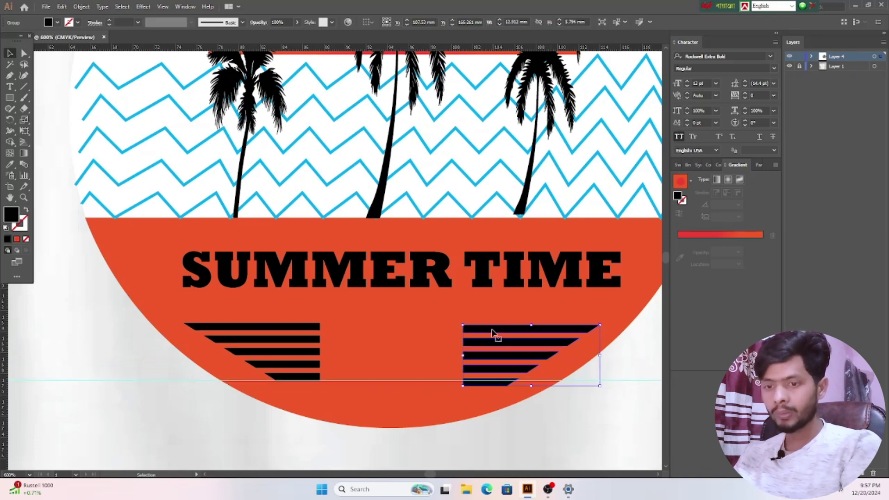
{"action": "key", "text": "Up"}
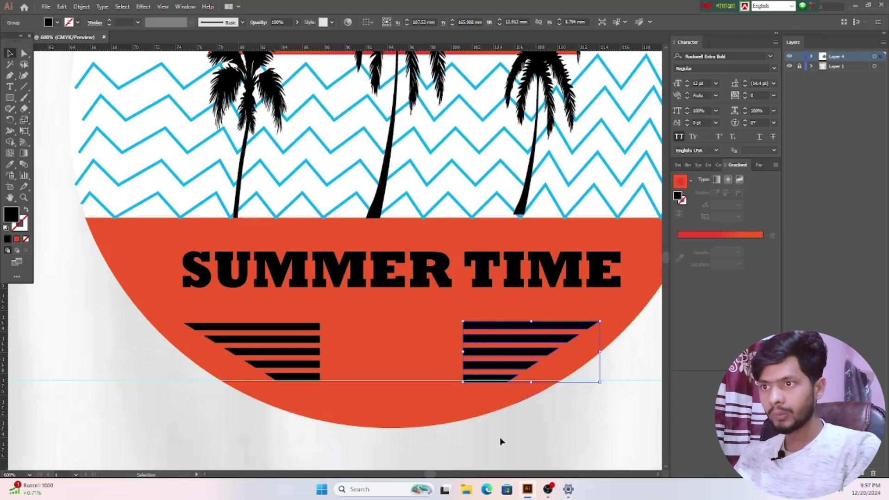
{"action": "left_click", "coordinate": [530, 438]}
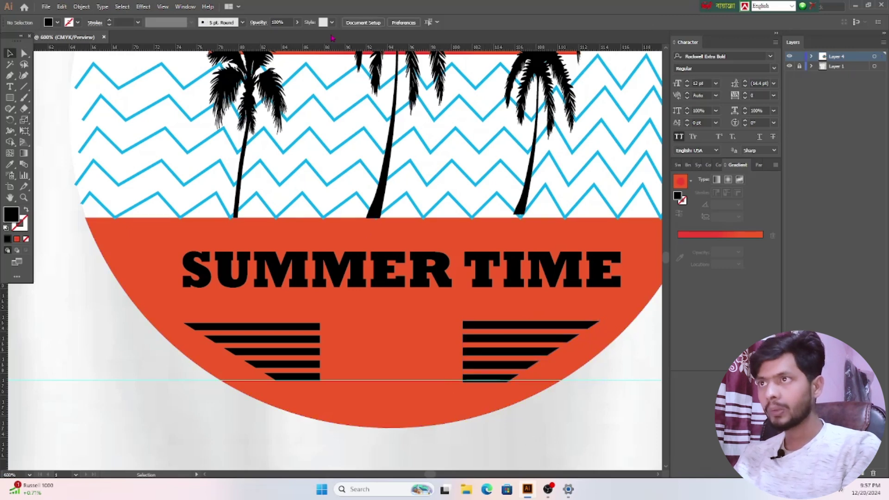
Step: Add a horizontal guide along the left stripe group's top and resize the right group to fit between both guides, about 5.47 mm high
{"action": "left_click_drag", "start_coordinate": [340, 50], "coordinate": [383, 323]}
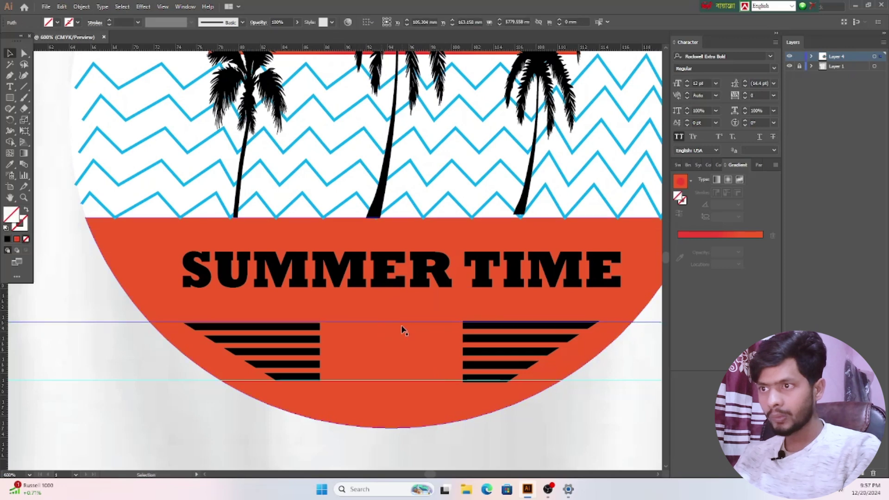
{"action": "left_click", "coordinate": [514, 328]}
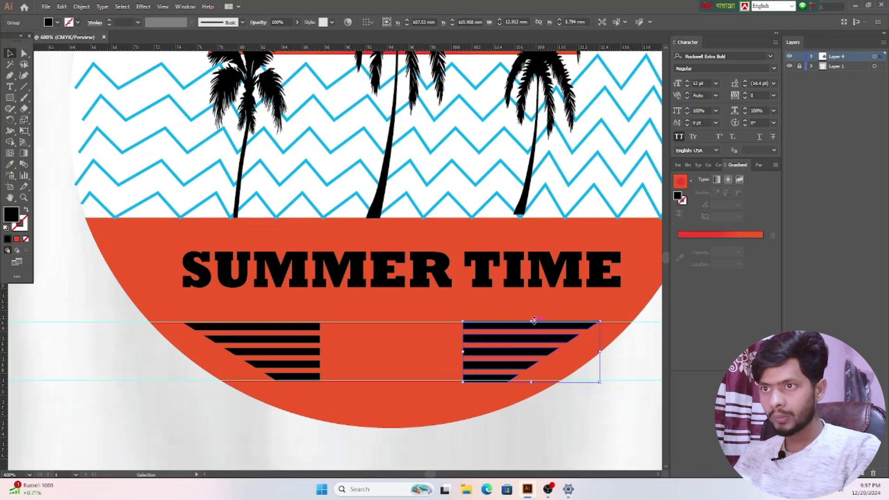
{"action": "left_click_drag", "start_coordinate": [532, 323], "coordinate": [533, 325]}
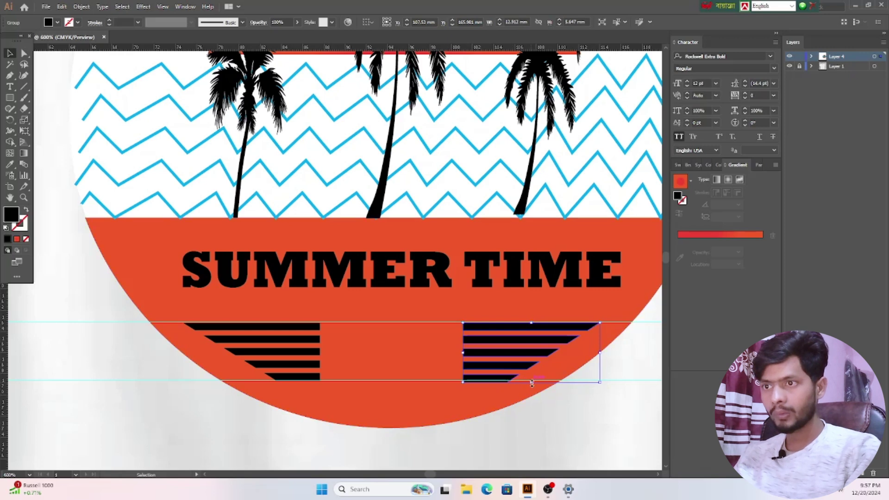
{"action": "left_click_drag", "start_coordinate": [532, 382], "coordinate": [532, 380]}
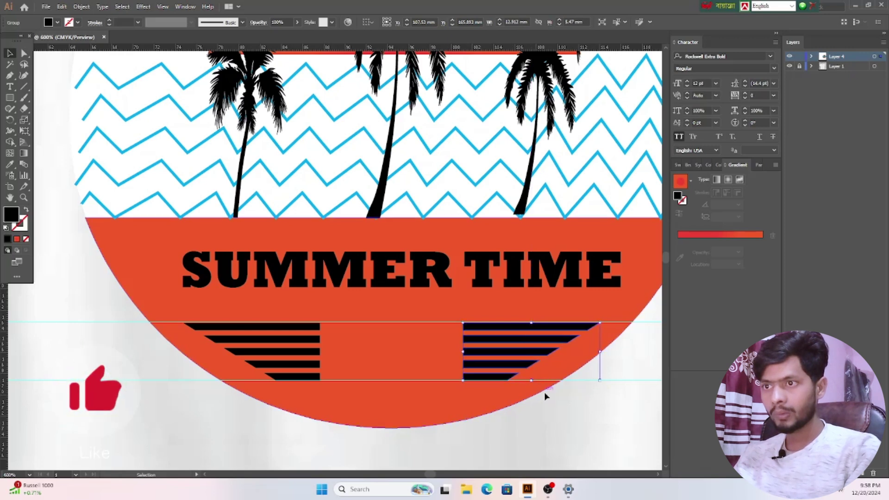
{"action": "left_click", "coordinate": [586, 406]}
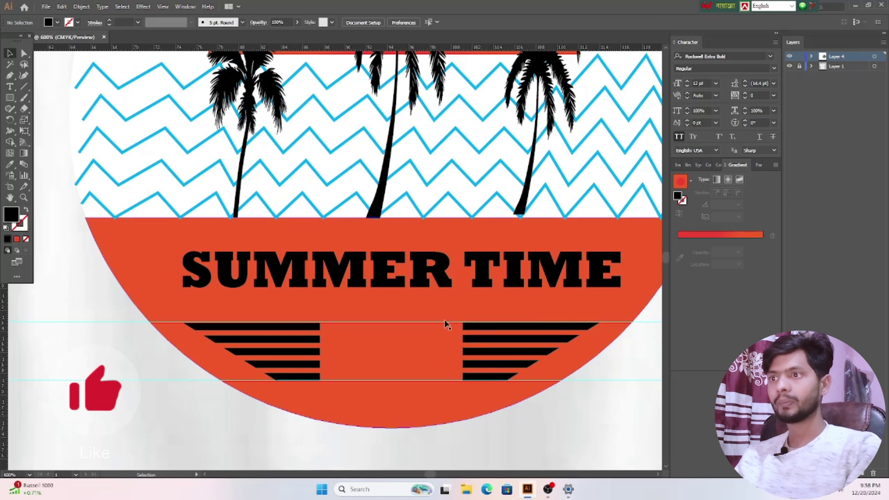
Step: Delete both horizontal guides running along the top and bottom of the stripe groups
{"action": "left_click", "coordinate": [418, 322]}
{"action": "key", "text": "Delete"}
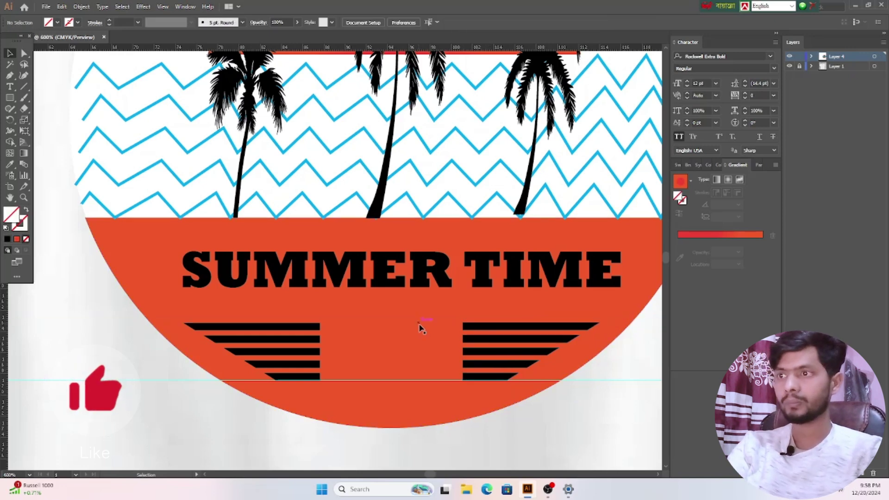
{"action": "left_click", "coordinate": [424, 381]}
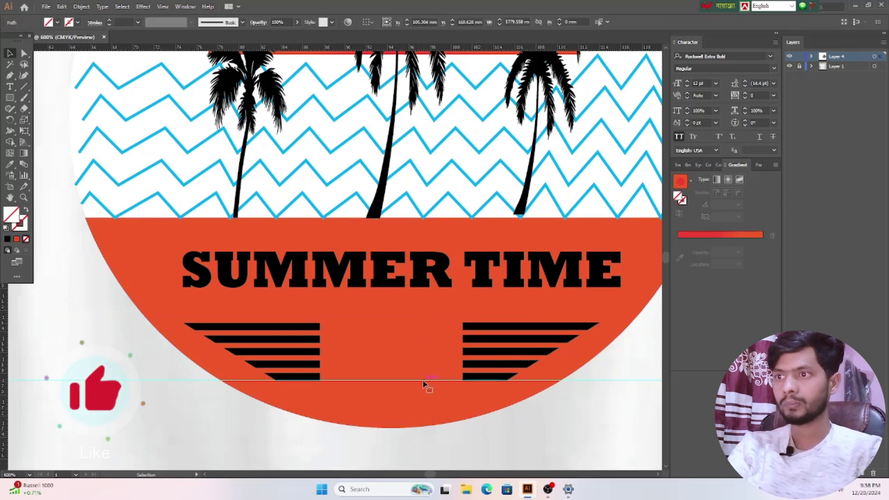
{"action": "left_click", "coordinate": [416, 384]}
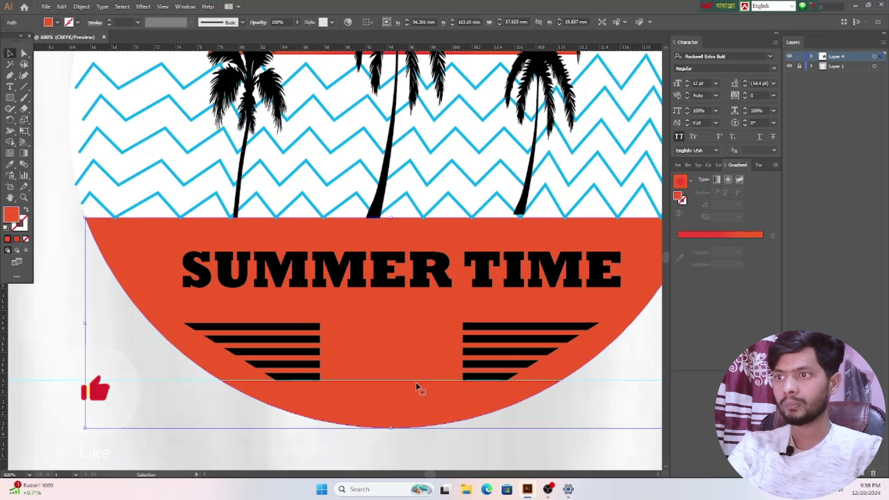
{"action": "left_click", "coordinate": [522, 446]}
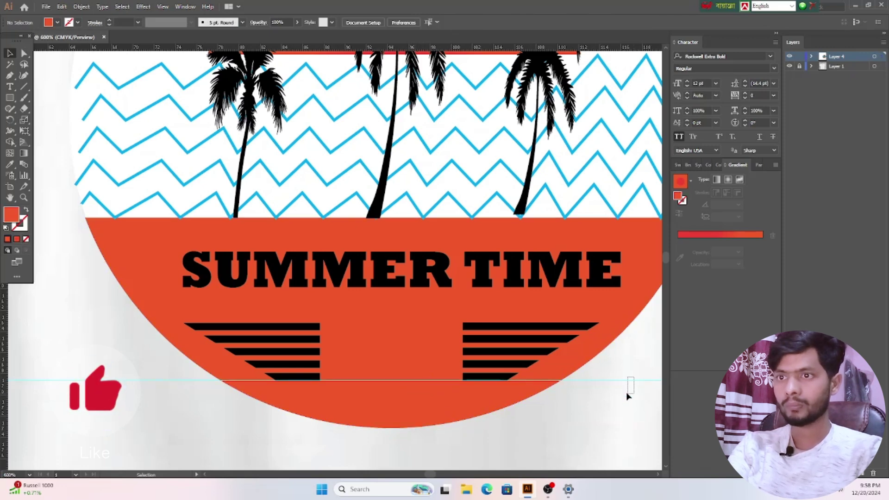
{"action": "key", "text": "slash"}
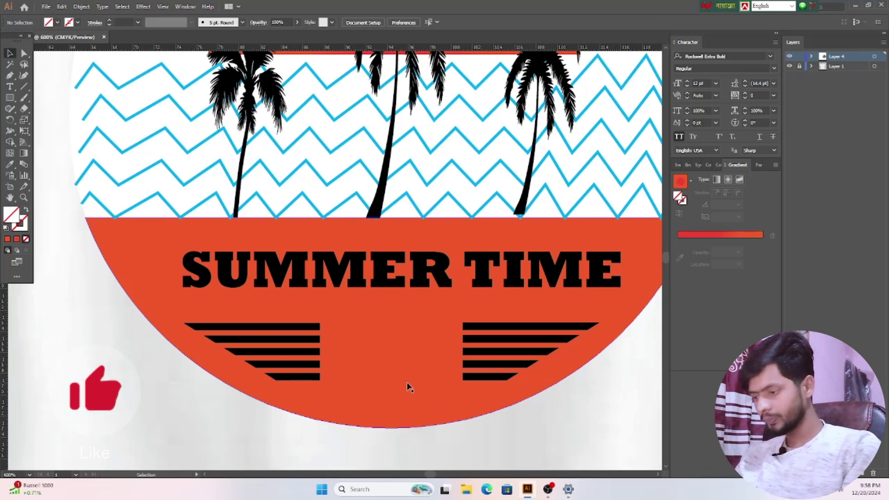
Step: Add a 12 pt black text object reading 1984 below the SUMMER TIME caption
{"action": "left_click", "coordinate": [376, 359]}
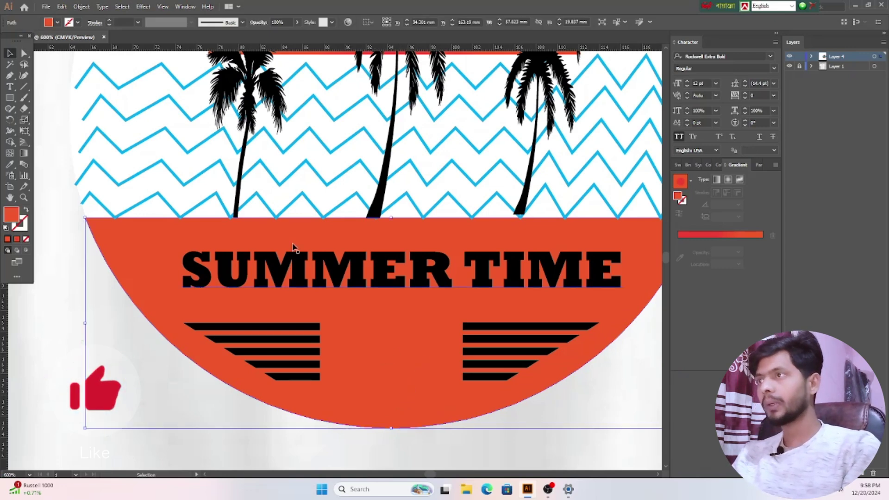
{"action": "left_click", "coordinate": [9, 87]}
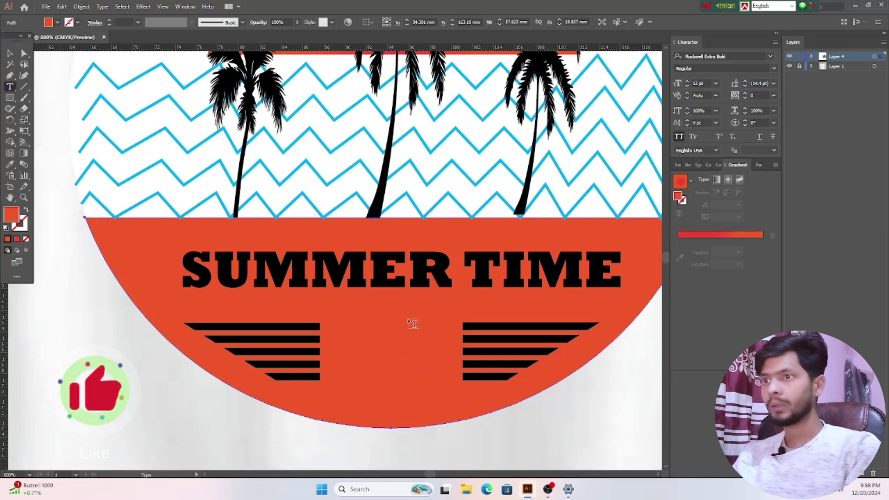
{"action": "left_click", "coordinate": [375, 354]}
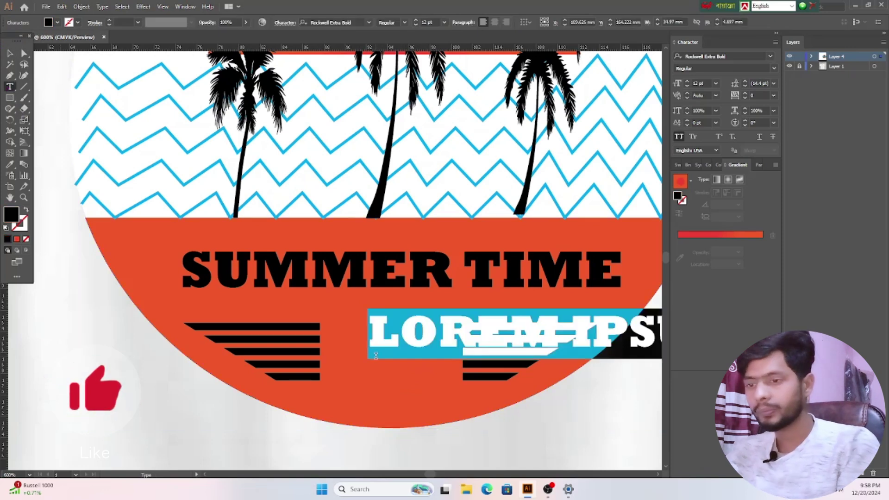
{"action": "key", "text": "BackSpace"}
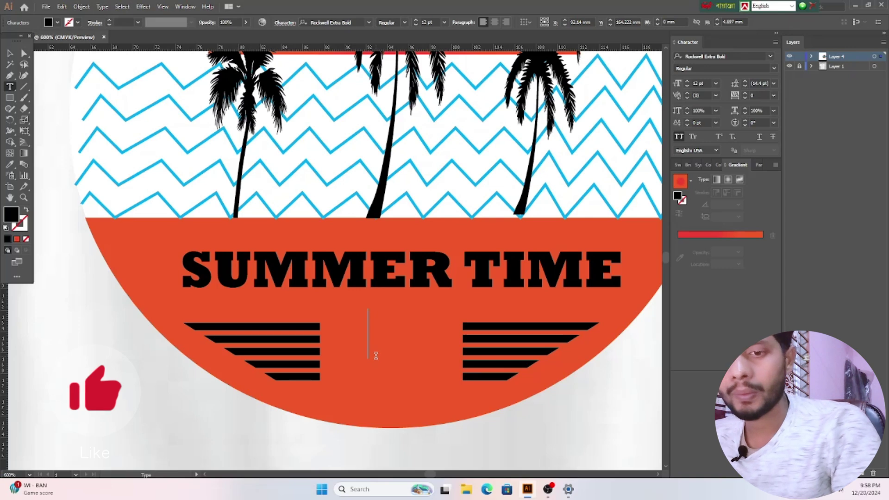
{"action": "type", "text": "19"}
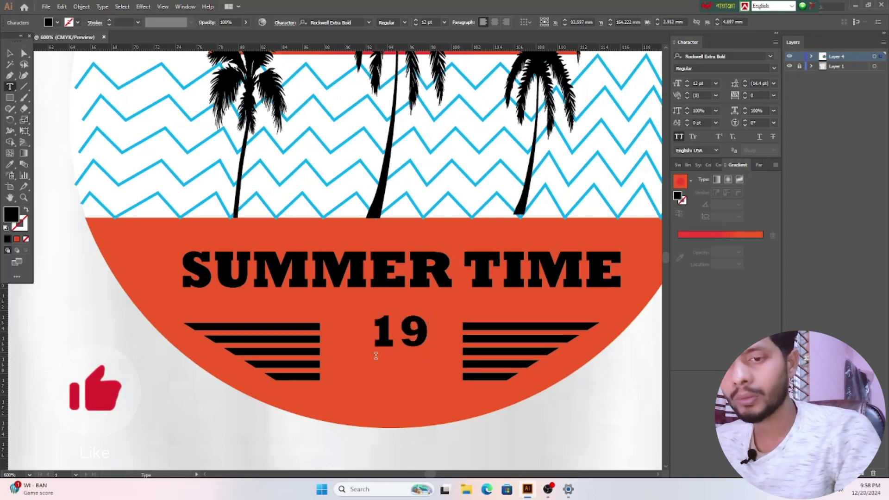
{"action": "type", "text": "8"}
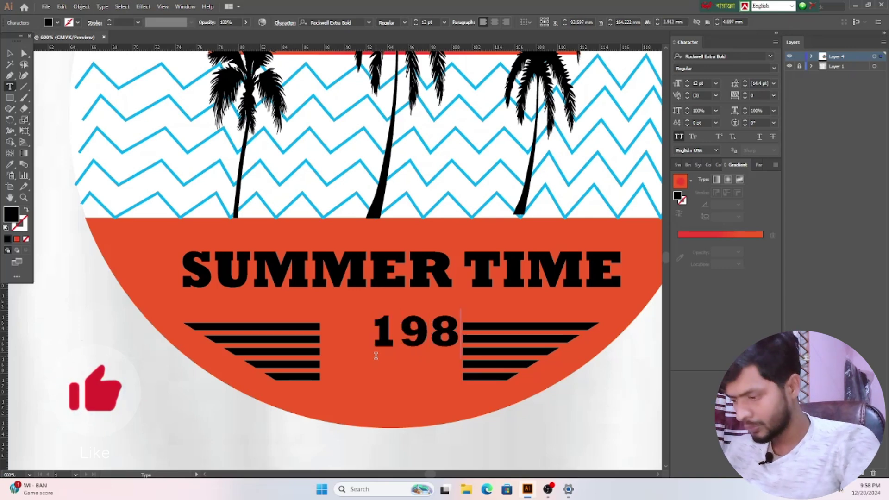
{"action": "type", "text": "4"}
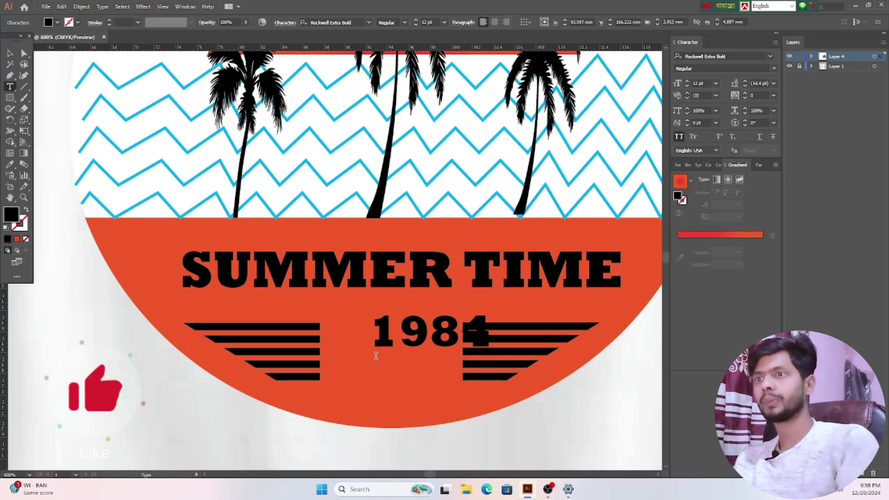
Step: Move the 1984 text down and left into the gap between the two stripe groups
{"action": "left_click", "coordinate": [10, 53]}
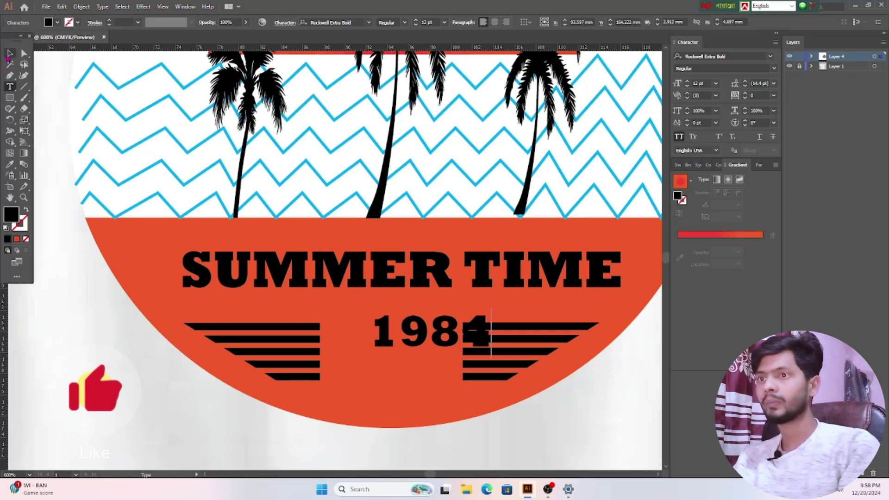
{"action": "left_click_drag", "start_coordinate": [452, 339], "coordinate": [421, 357]}
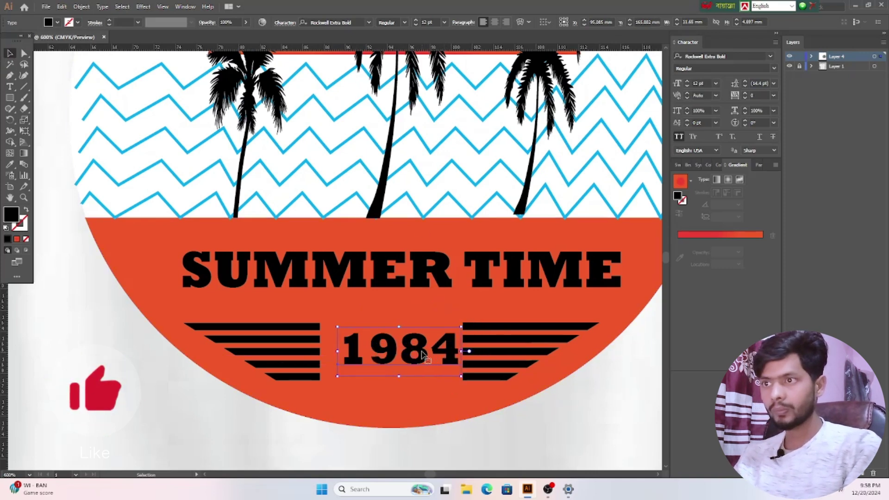
{"action": "left_click_drag", "start_coordinate": [423, 354], "coordinate": [418, 355]}
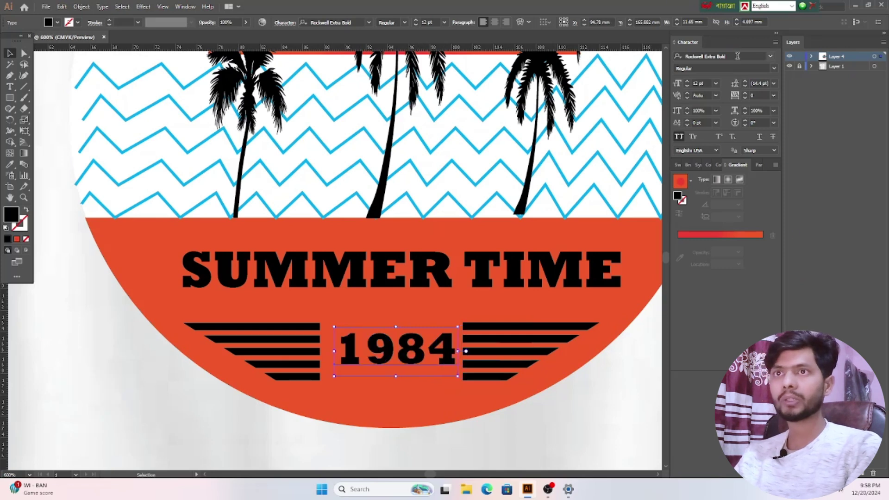
Step: Change the font of the 1984 text to Britannic Bold
{"action": "left_click", "coordinate": [771, 56]}
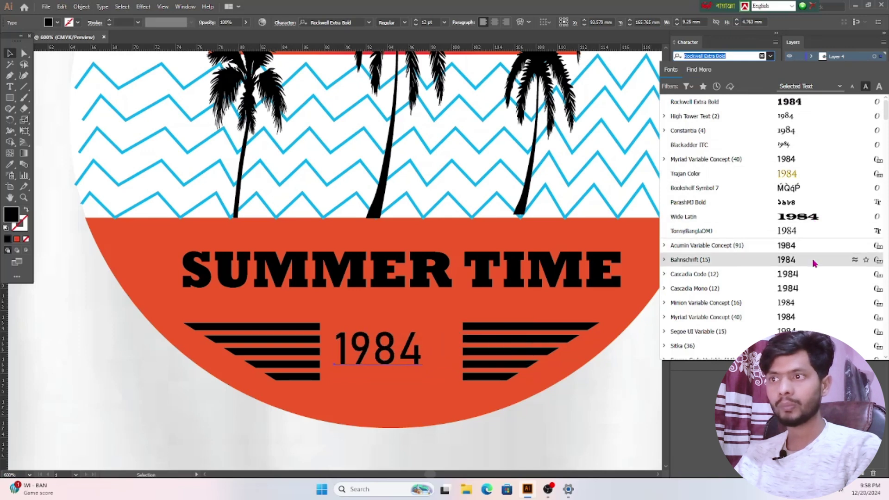
{"action": "scroll", "coordinate": [813, 252], "scroll_direction": "down", "scroll_amount": 1}
{"action": "scroll", "coordinate": [814, 262], "scroll_direction": "down", "scroll_amount": 3}
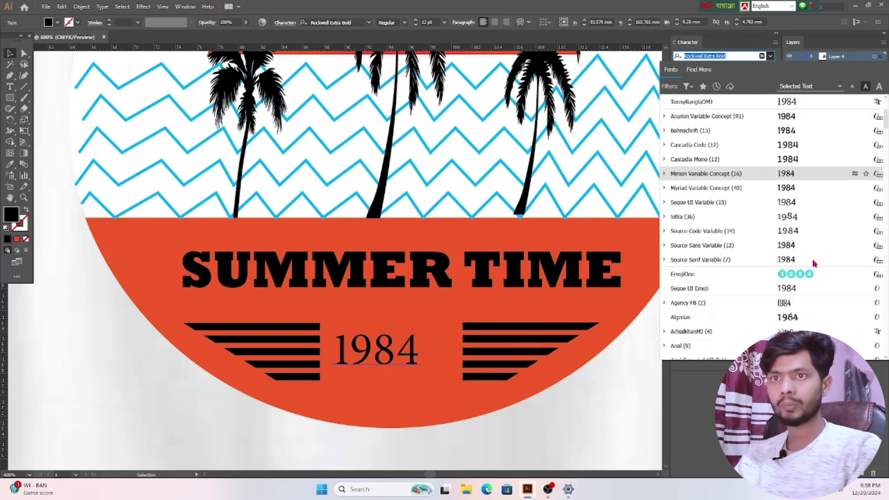
{"action": "scroll", "coordinate": [800, 231], "scroll_direction": "down", "scroll_amount": 2}
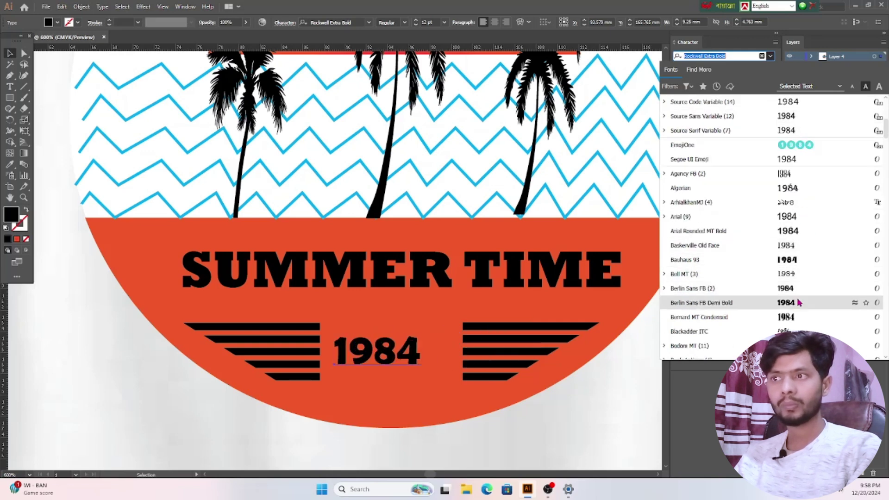
{"action": "scroll", "coordinate": [795, 318], "scroll_direction": "down", "scroll_amount": 5}
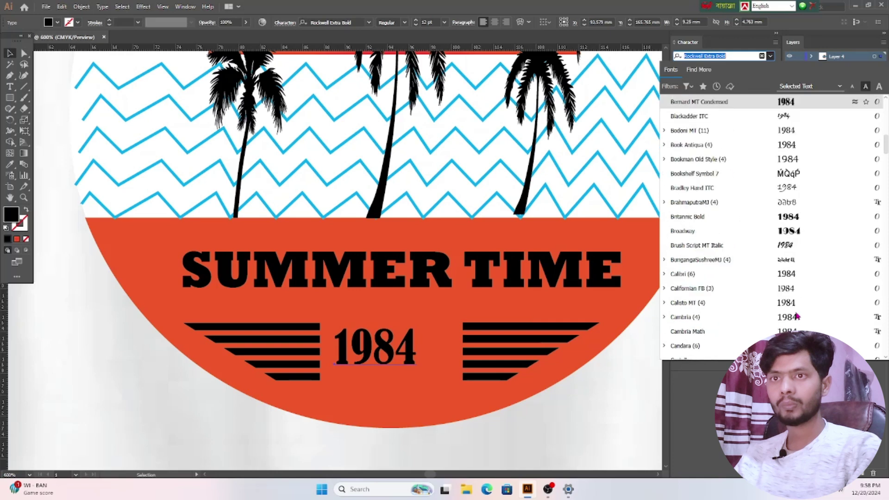
{"action": "left_click", "coordinate": [794, 219]}
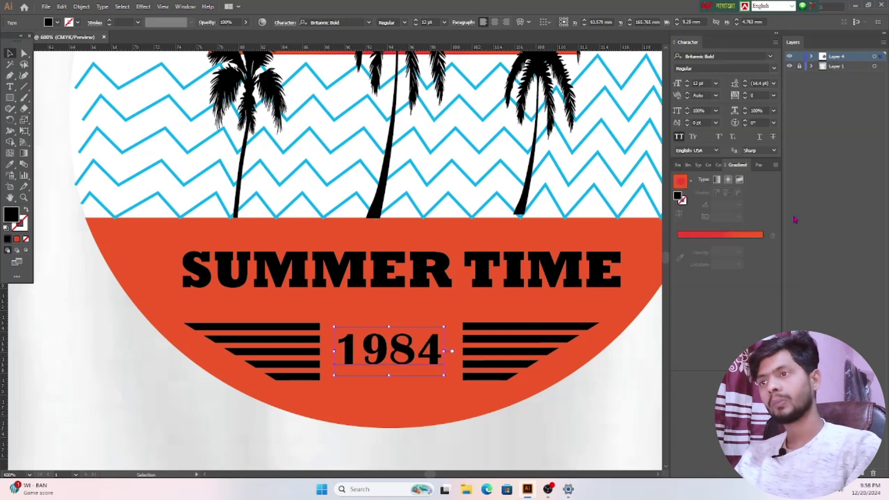
{"action": "left_click", "coordinate": [520, 411]}
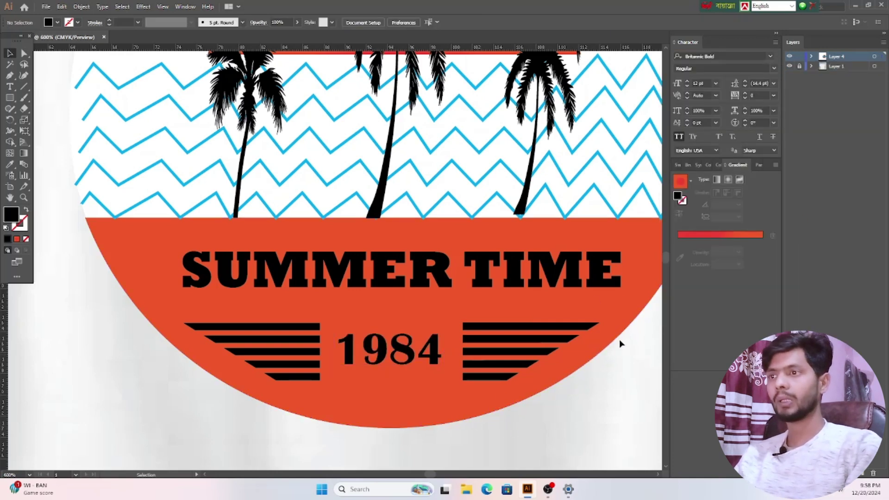
Step: Nudge the SUMMER TIME caption about 0.7 mm to the left within the orange section of the circle
{"action": "key", "text": "a"}
{"action": "key", "text": "v"}
{"action": "scroll", "coordinate": [480, 313], "scroll_direction": "down", "scroll_amount": 5, "text": "alt"}
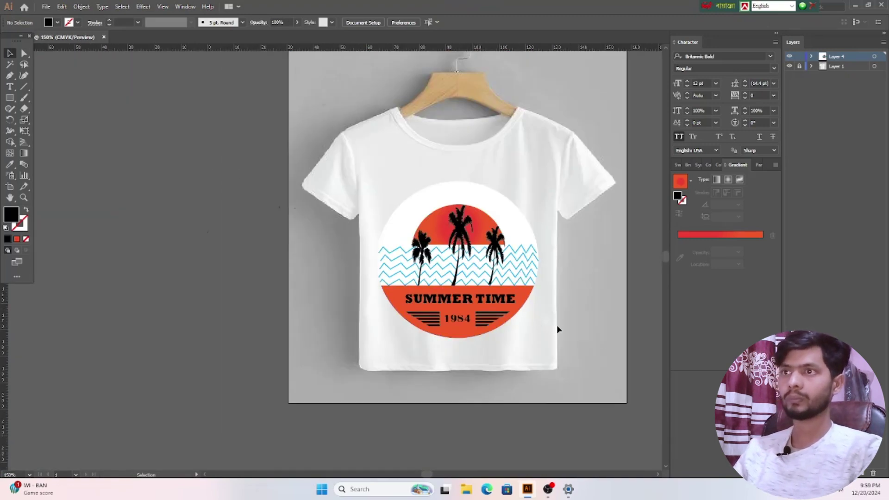
{"action": "left_click_drag", "start_coordinate": [425, 475], "coordinate": [426, 476]}
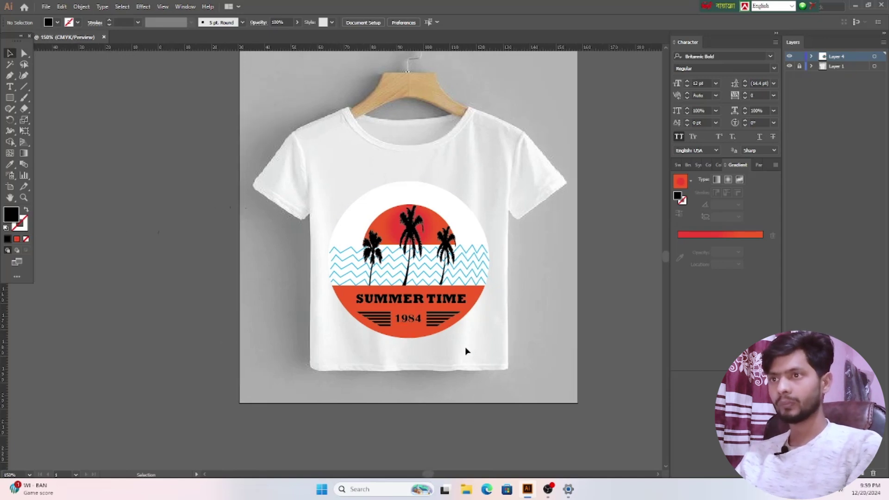
{"action": "left_click", "coordinate": [416, 304]}
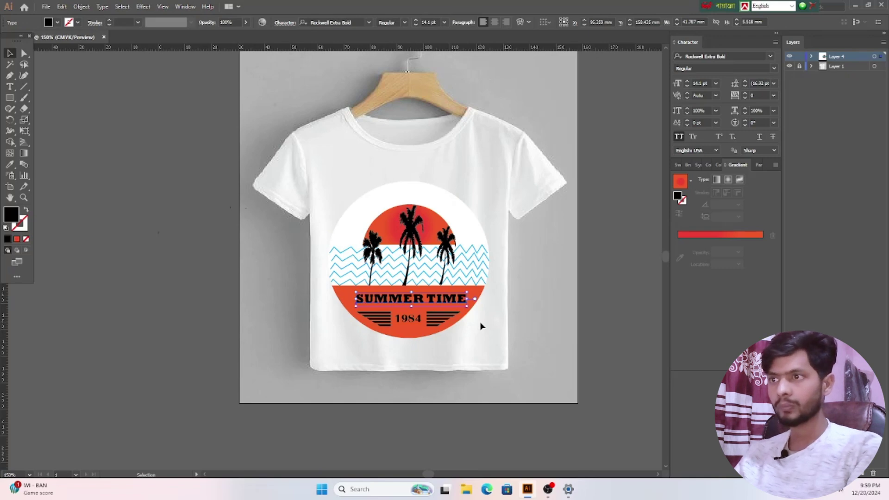
{"action": "key", "text": "Left"}
{"action": "key", "text": "Left"}
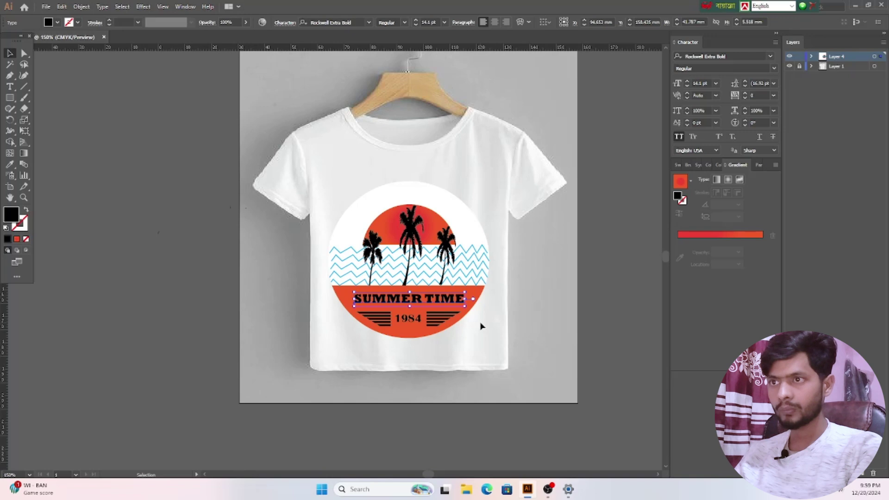
Step: Nudge the SUMMER TIME caption about 0.35 mm further left within the orange section
{"action": "key", "text": "Left"}
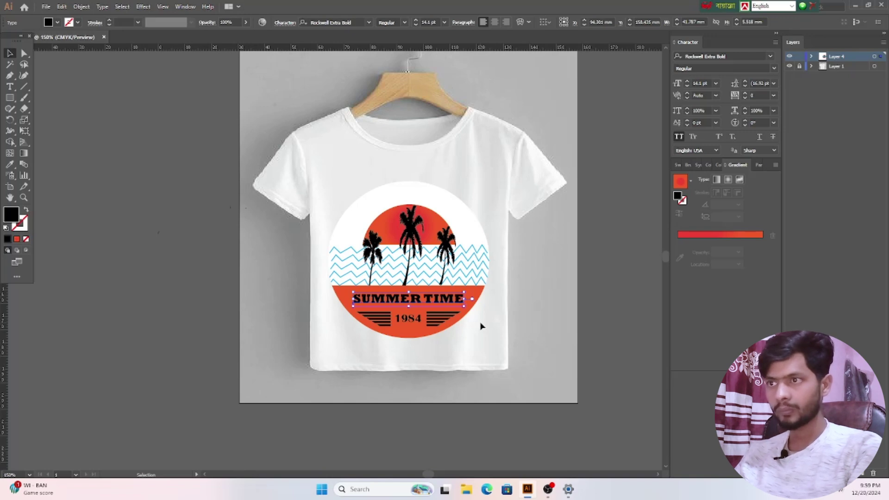
{"action": "left_click", "coordinate": [548, 312]}
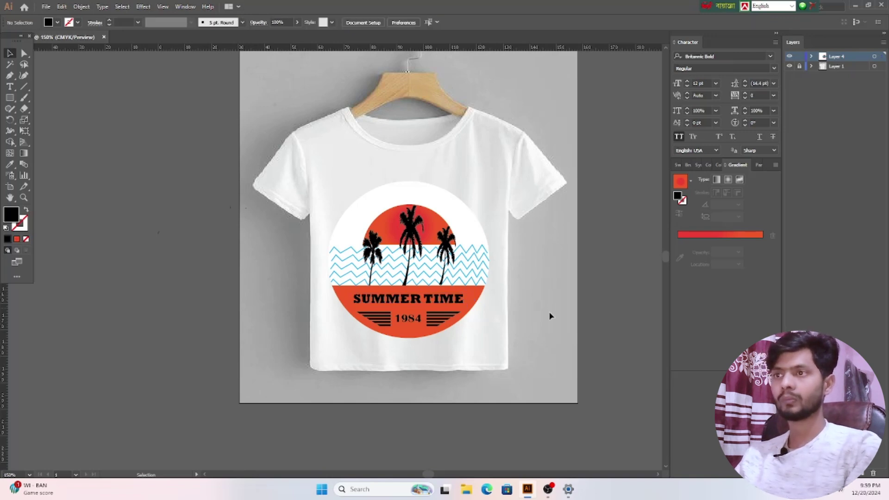
{"action": "scroll", "coordinate": [480, 252], "scroll_direction": "up", "scroll_amount": 1}
{"action": "scroll", "coordinate": [480, 251], "scroll_direction": "down", "scroll_amount": 1}
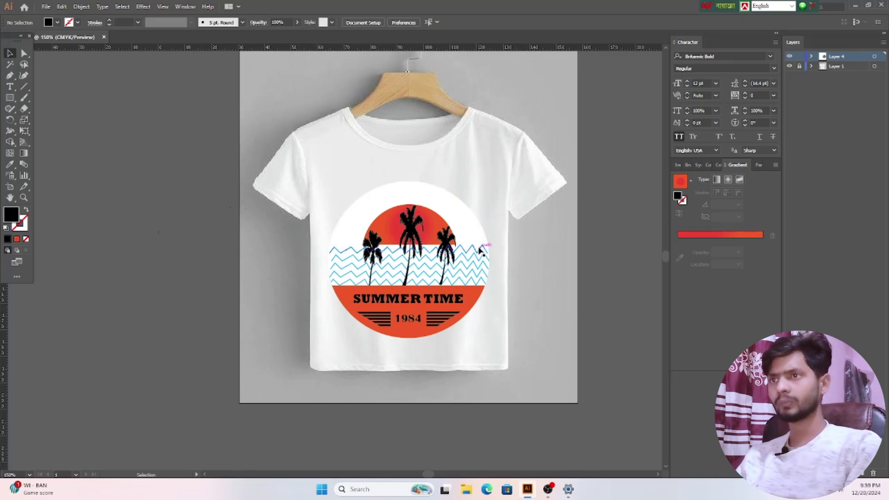
Step: Move the white semicircle from behind the sun to the empty canvas left of the artboard
{"action": "left_click", "coordinate": [384, 196]}
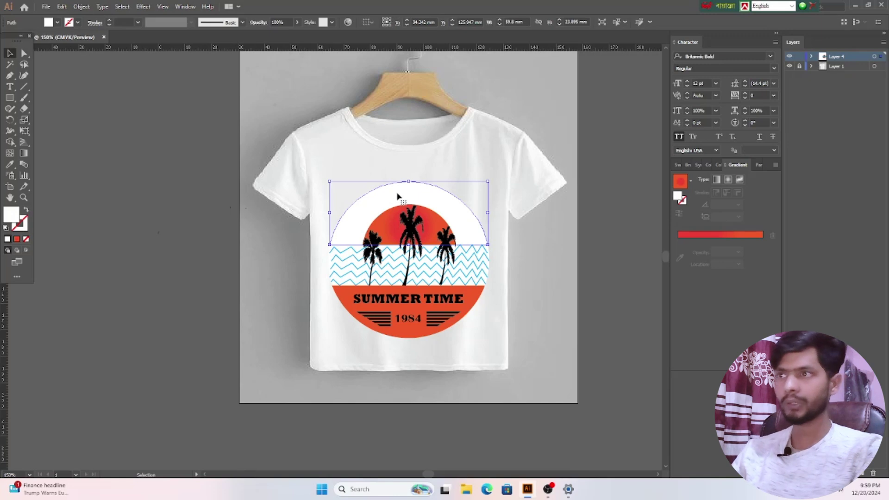
{"action": "left_click_drag", "start_coordinate": [397, 197], "coordinate": [96, 156]}
{"action": "left_click", "coordinate": [564, 337]}
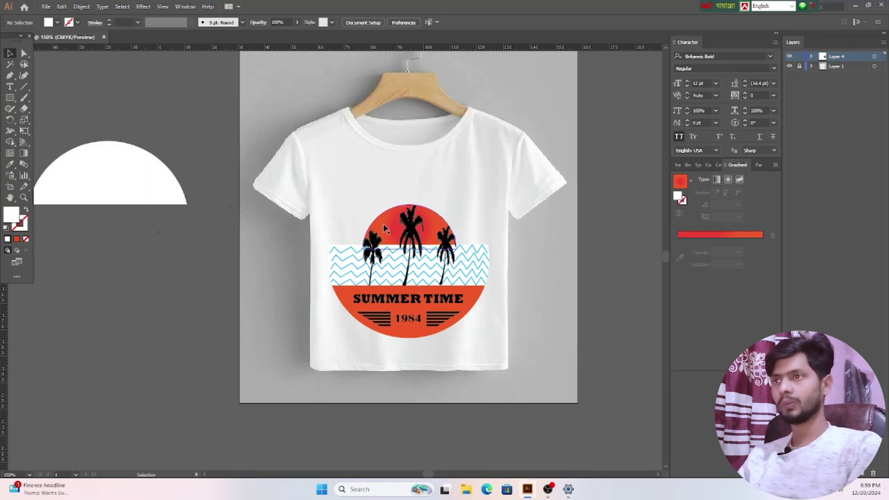
Step: Stretch the gradient sun upward to a height of about 20 mm and widen it on both sides
{"action": "left_click", "coordinate": [421, 214]}
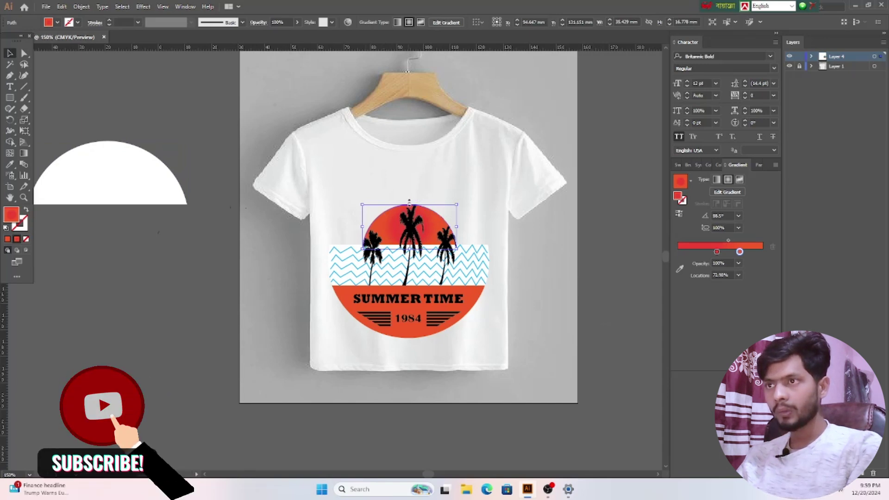
{"action": "left_click_drag", "start_coordinate": [409, 203], "coordinate": [409, 195]}
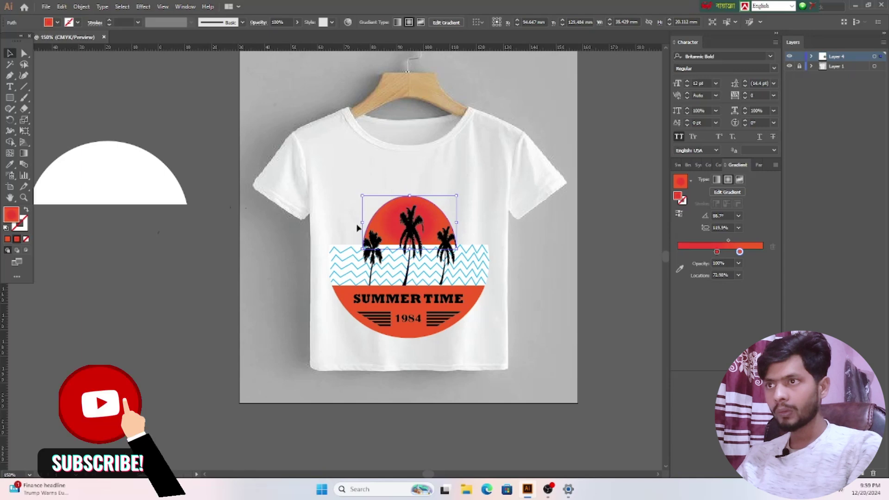
{"action": "left_click_drag", "start_coordinate": [362, 223], "coordinate": [353, 223]}
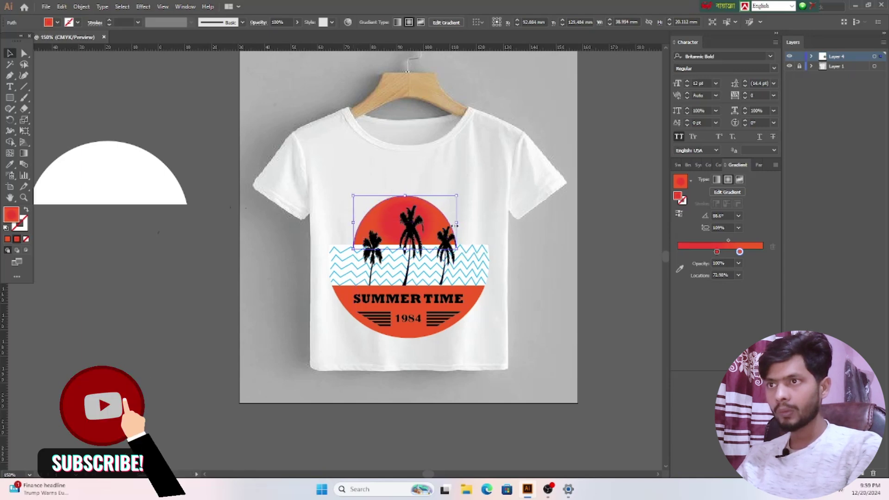
{"action": "left_click_drag", "start_coordinate": [457, 222], "coordinate": [467, 221]}
{"action": "left_click", "coordinate": [573, 271]}
{"action": "scroll", "coordinate": [572, 270], "scroll_direction": "down", "scroll_amount": 1}
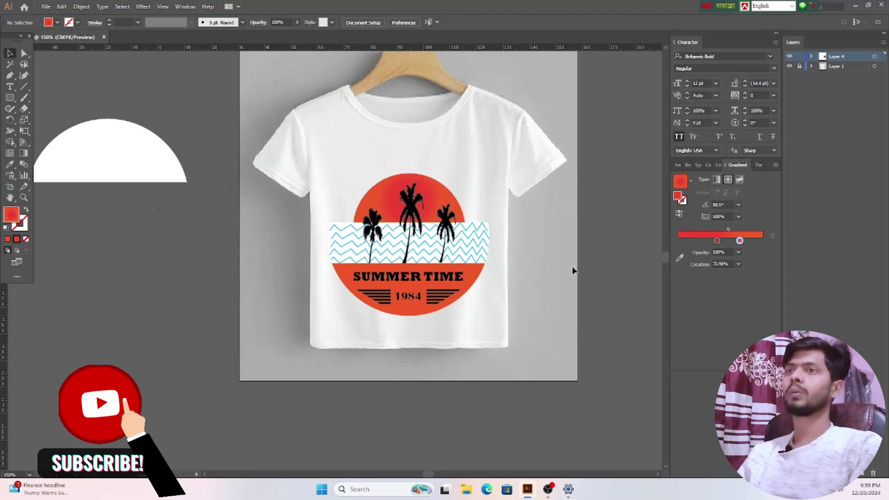
Step: Move the left and right palm trees outward to the corresponding edges of the widened sun
{"action": "scroll", "coordinate": [573, 271], "scroll_direction": "up", "scroll_amount": 1}
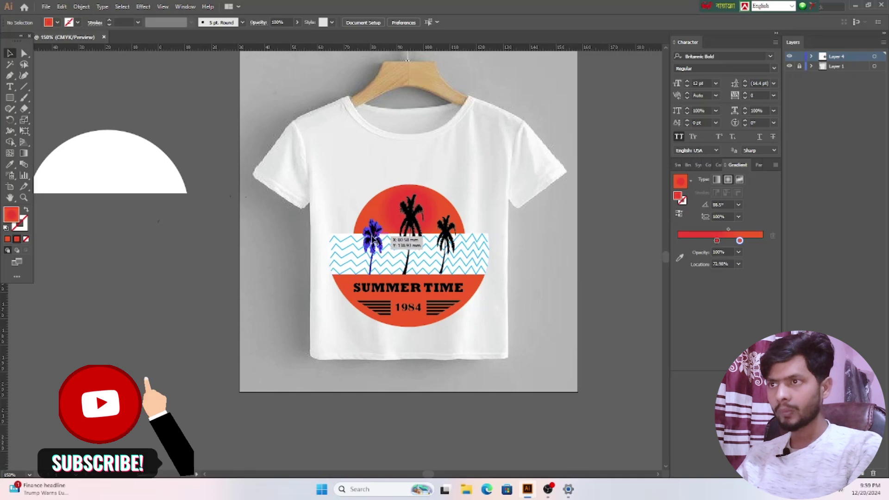
{"action": "left_click", "coordinate": [372, 238]}
{"action": "left_click_drag", "start_coordinate": [372, 238], "coordinate": [364, 237]}
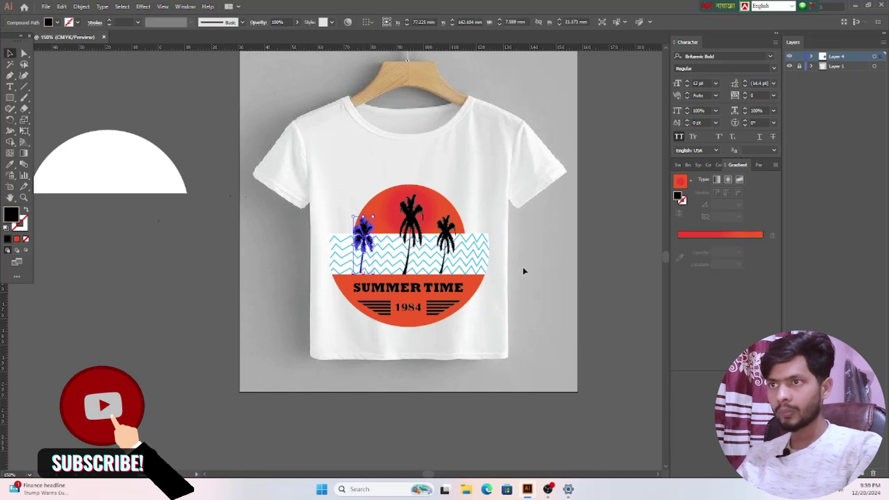
{"action": "left_click_drag", "start_coordinate": [457, 236], "coordinate": [465, 237]}
{"action": "left_click", "coordinate": [550, 257]}
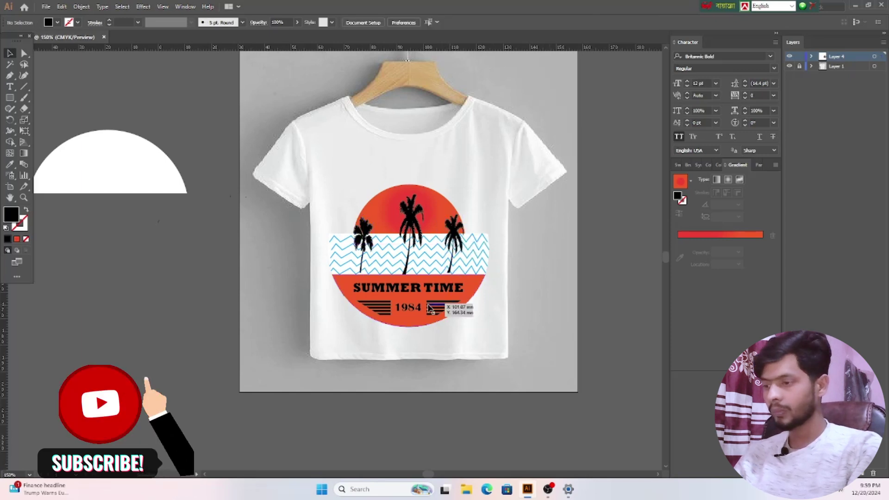
Step: Stretch the left and right palm trees downward until their trunks touch the upper edge of the orange section
{"action": "scroll", "coordinate": [429, 308], "scroll_direction": "up", "scroll_amount": 3}
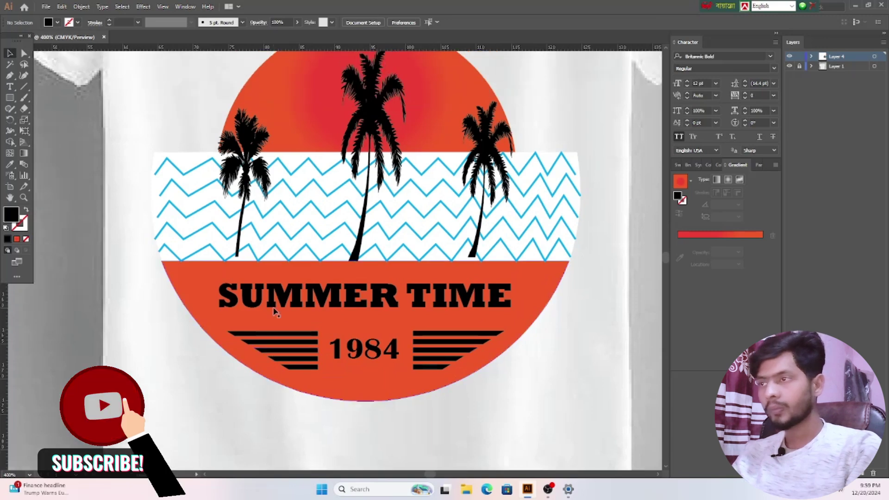
{"action": "scroll", "coordinate": [274, 312], "scroll_direction": "up", "scroll_amount": 1}
{"action": "left_click", "coordinate": [241, 279]}
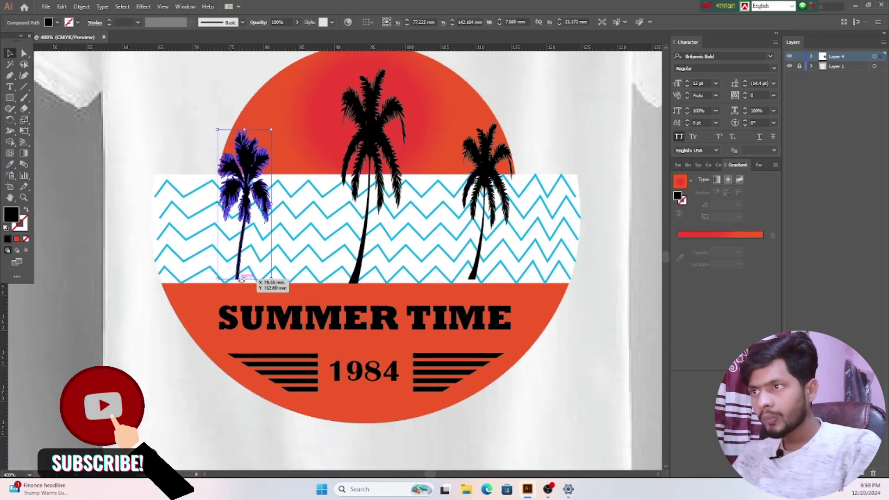
{"action": "left_click_drag", "start_coordinate": [244, 279], "coordinate": [244, 283]}
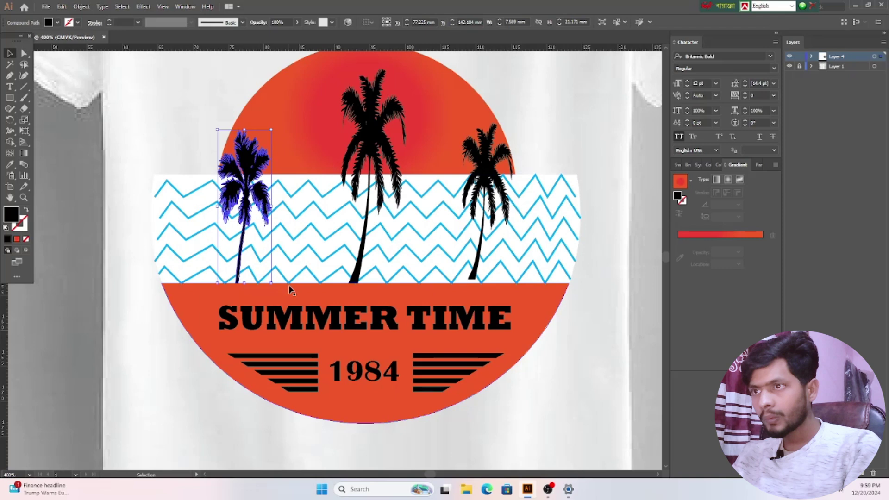
{"action": "left_click", "coordinate": [481, 274]}
{"action": "left_click_drag", "start_coordinate": [487, 280], "coordinate": [496, 284]}
{"action": "left_click", "coordinate": [609, 335]}
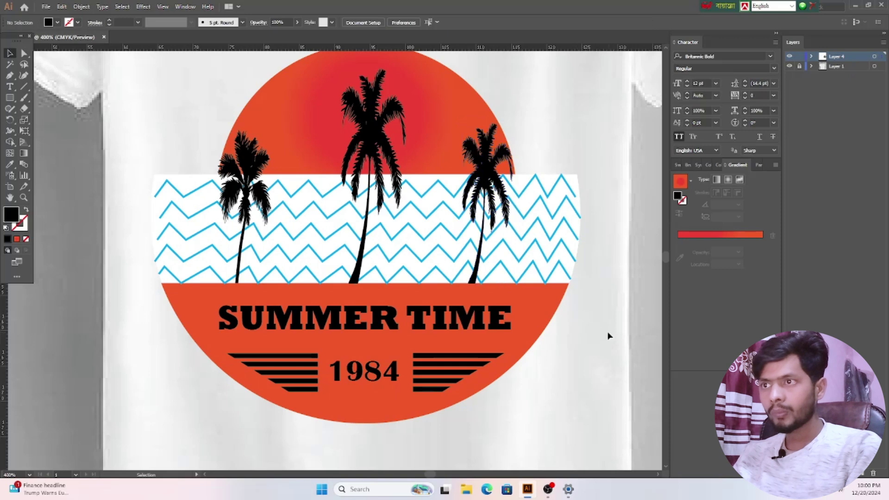
Step: Try bringing the orange lower section to the front of the artwork, and undo the reordering
{"action": "left_click", "coordinate": [480, 294]}
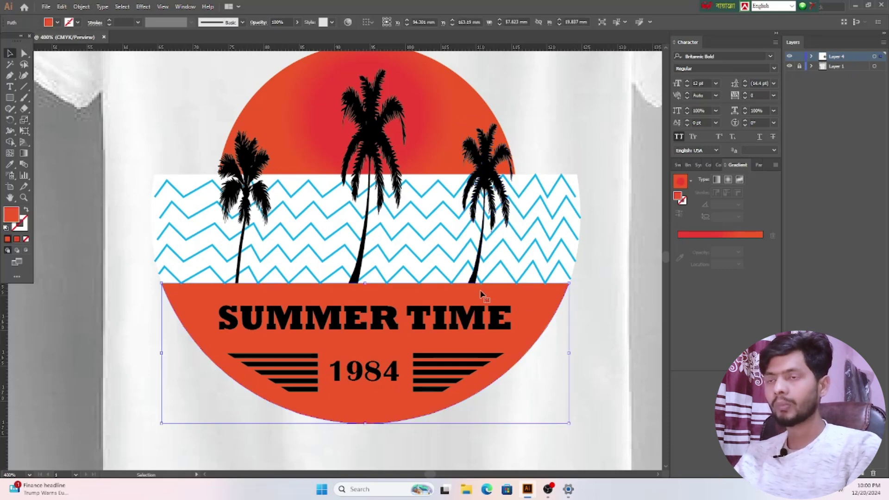
{"action": "right_click", "coordinate": [480, 294]}
{"action": "mouse_move", "coordinate": [511, 246]}
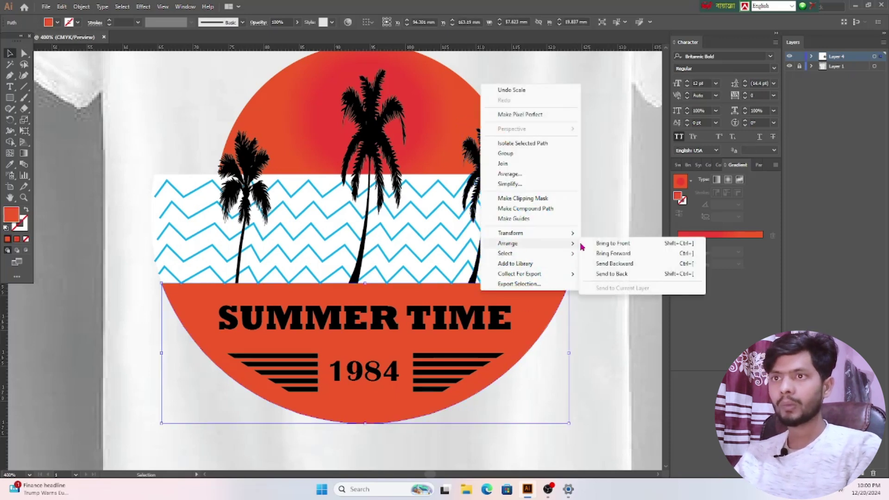
{"action": "left_click", "coordinate": [614, 244]}
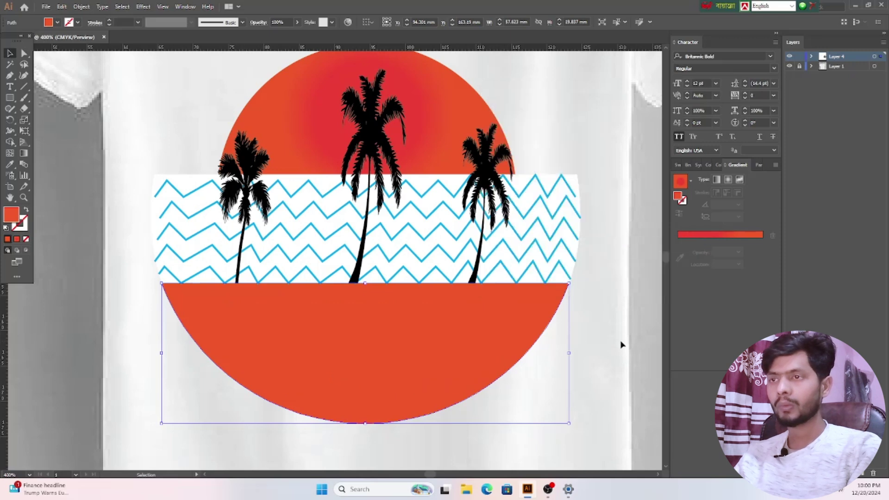
{"action": "key", "text": "ctrl+z"}
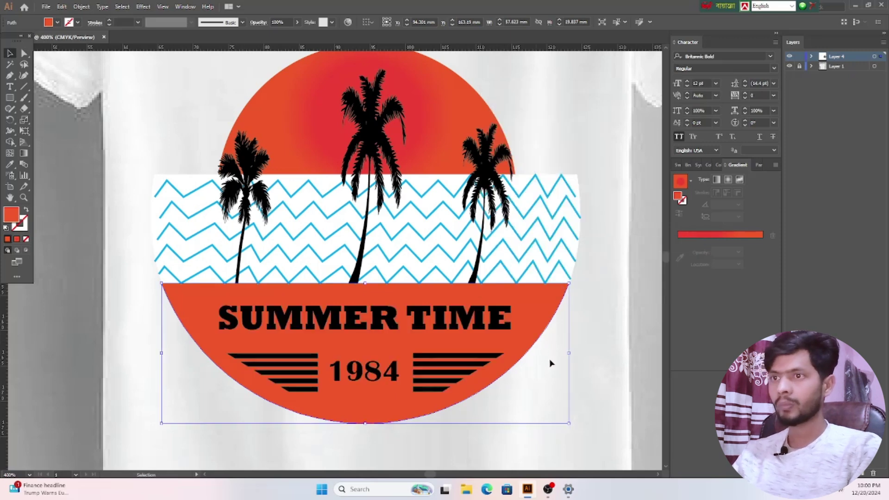
{"action": "left_click", "coordinate": [610, 339]}
Step: Delete the white band behind the zigzag waves
{"action": "key", "text": "a"}
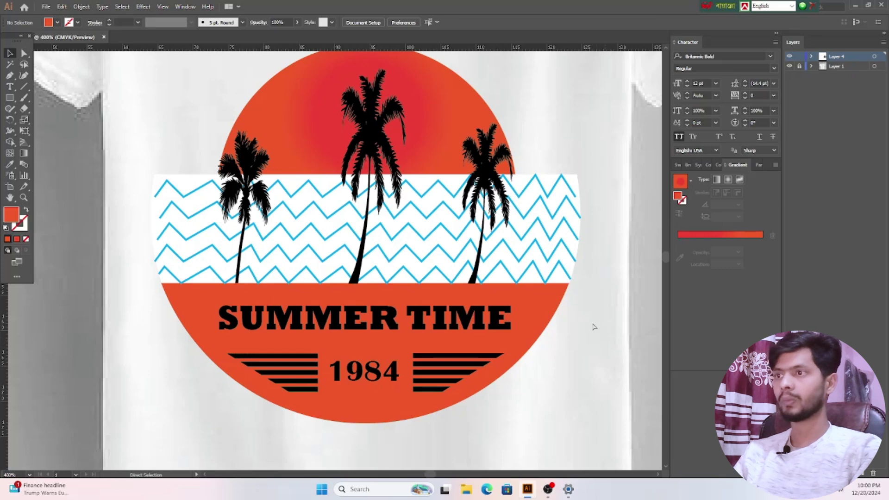
{"action": "scroll", "coordinate": [585, 324], "scroll_direction": "down", "scroll_amount": 2}
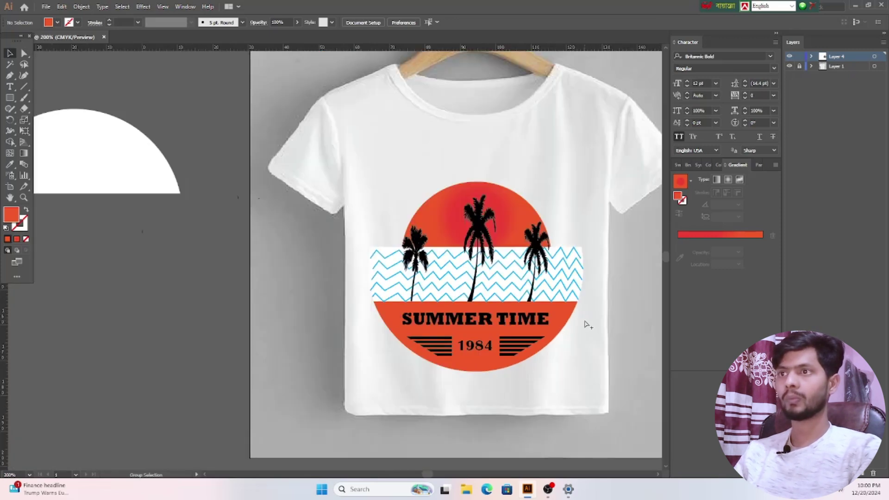
{"action": "key", "text": "v"}
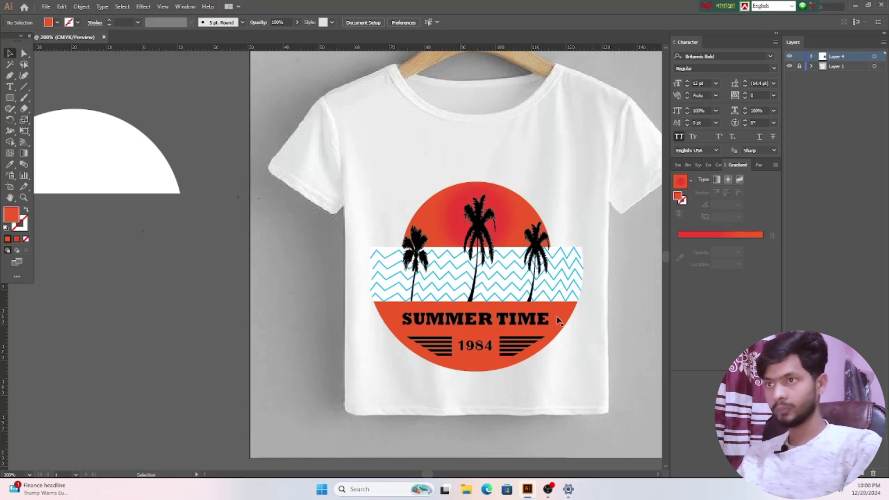
{"action": "left_click_drag", "start_coordinate": [427, 475], "coordinate": [432, 474]}
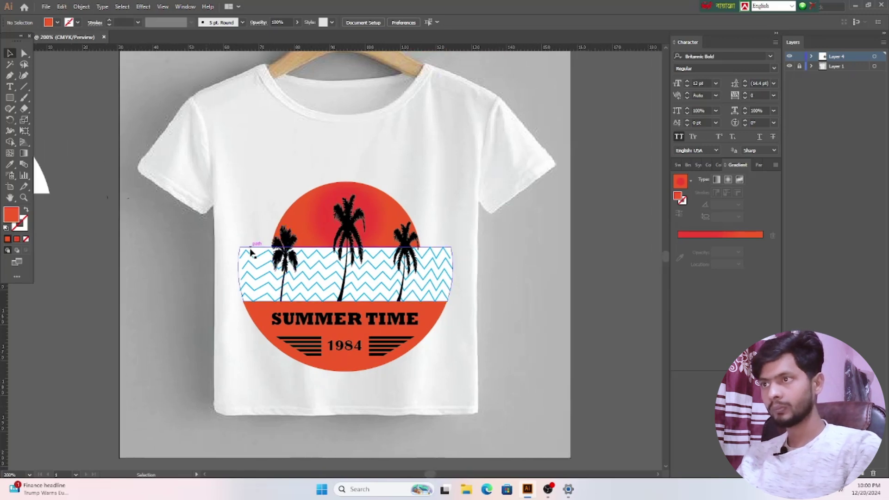
{"action": "left_click", "coordinate": [256, 253]}
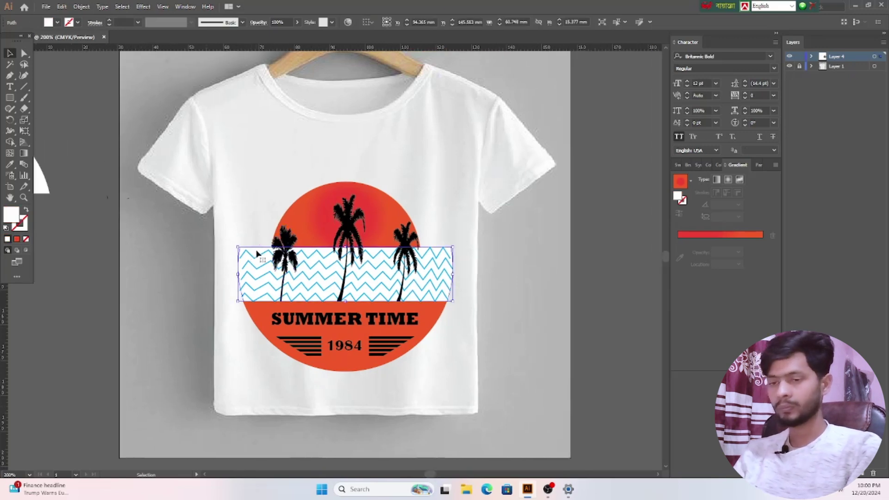
{"action": "key", "text": "Delete"}
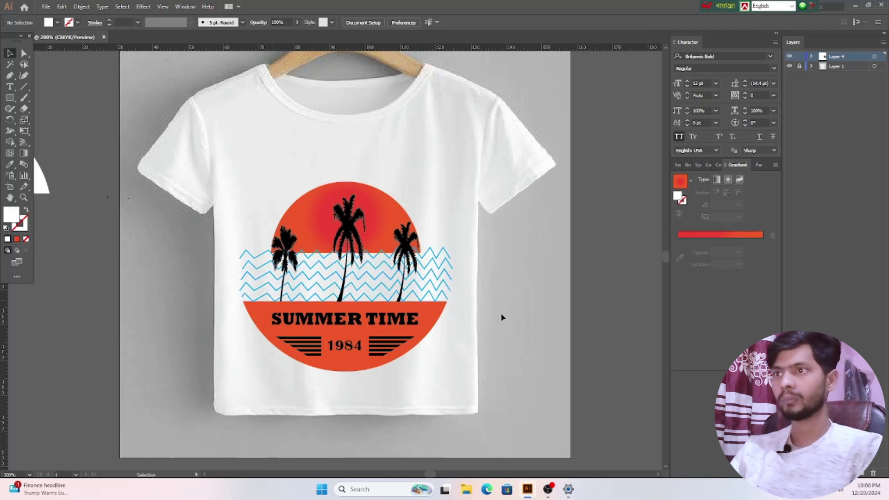
Step: Place the white semicircle back on the shirt around the sun, with its base along the top of the waves
{"action": "scroll", "coordinate": [540, 319], "scroll_direction": "down", "scroll_amount": 2}
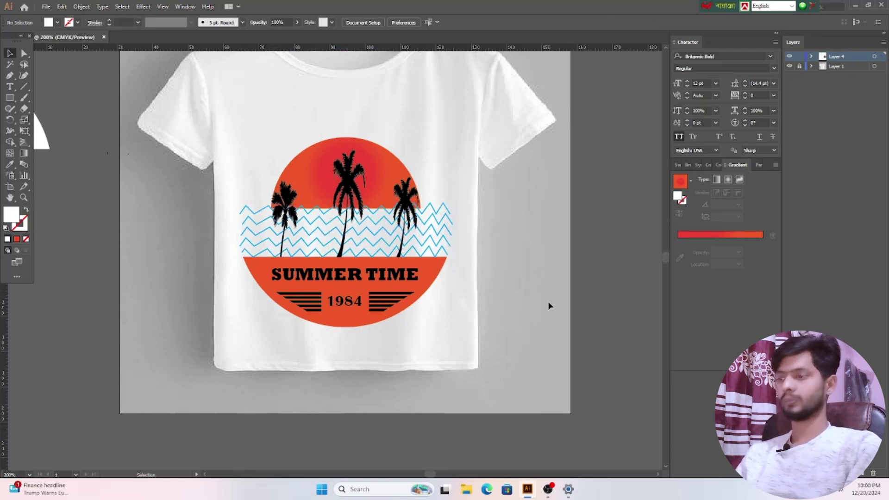
{"action": "scroll", "coordinate": [509, 272], "scroll_direction": "down", "scroll_amount": 2}
{"action": "scroll", "coordinate": [538, 295], "scroll_direction": "up", "scroll_amount": 1}
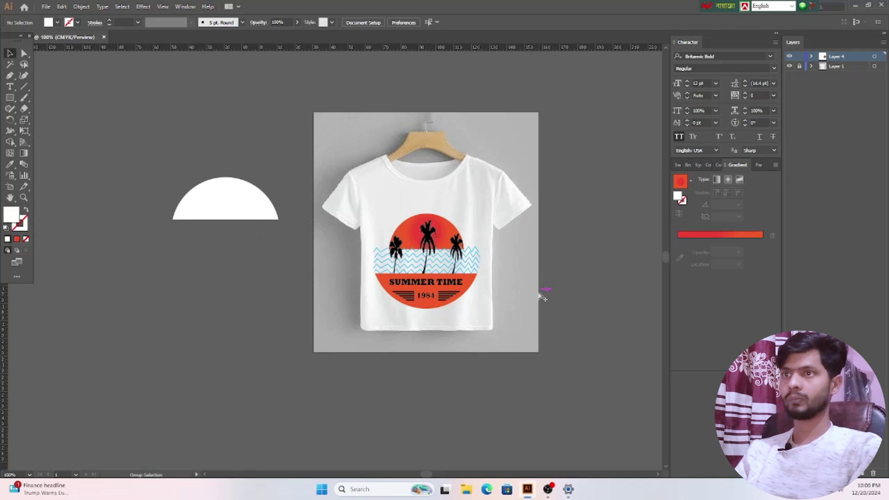
{"action": "scroll", "coordinate": [540, 294], "scroll_direction": "up", "scroll_amount": 2}
{"action": "scroll", "coordinate": [463, 295], "scroll_direction": "up", "scroll_amount": 1}
{"action": "scroll", "coordinate": [463, 294], "scroll_direction": "down", "scroll_amount": 3}
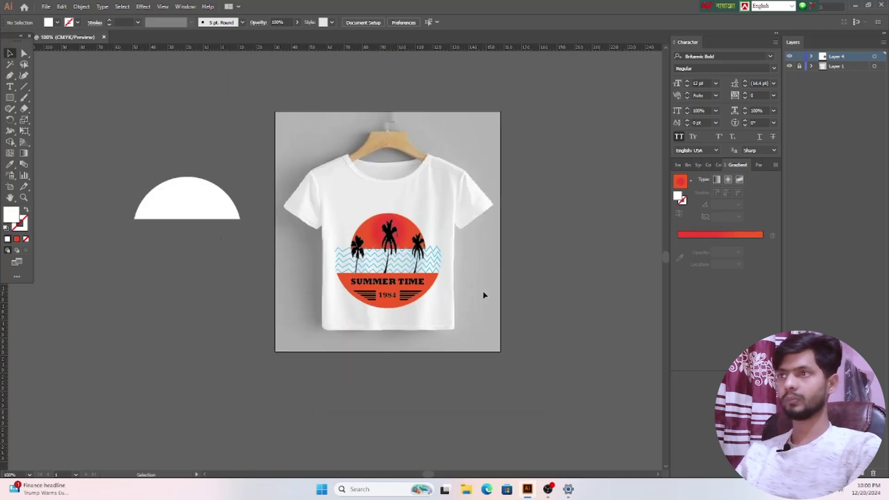
{"action": "scroll", "coordinate": [484, 295], "scroll_direction": "down", "scroll_amount": 3}
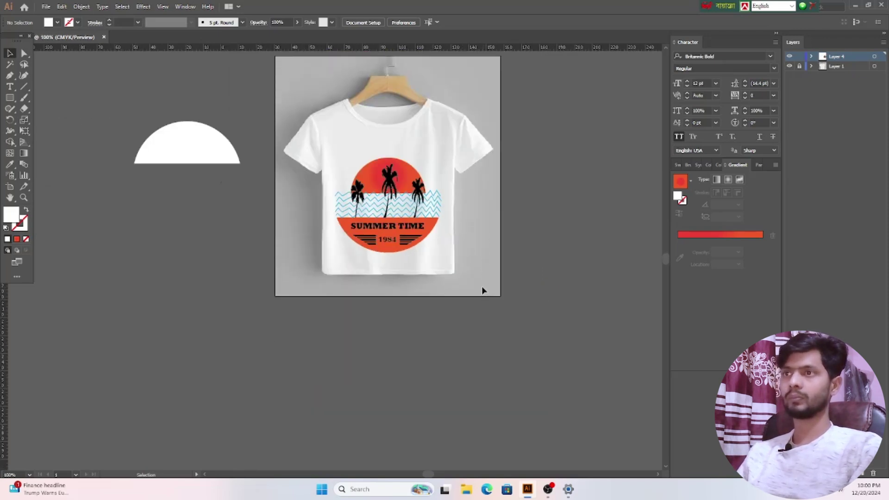
{"action": "left_click_drag", "start_coordinate": [189, 146], "coordinate": [389, 173]}
{"action": "left_click_drag", "start_coordinate": [453, 202], "coordinate": [452, 203]}
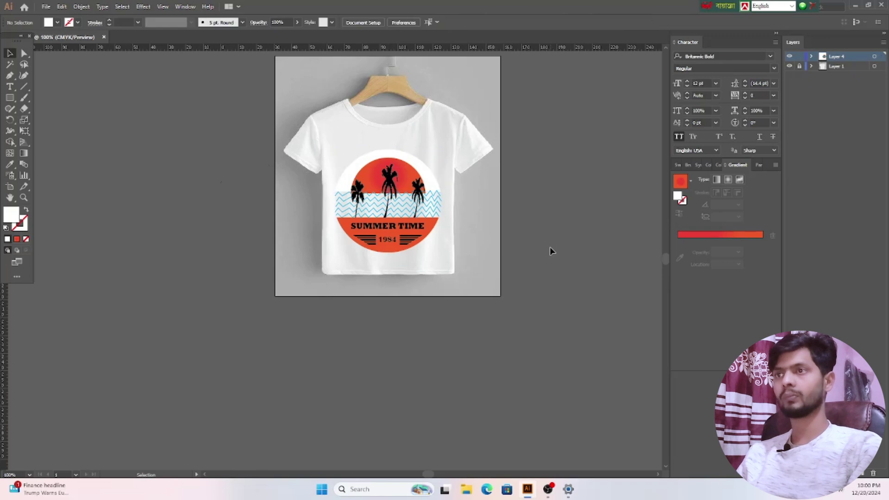
Step: Move the white semicircle off the shirt and completely clear of the artboard's left side
{"action": "scroll", "coordinate": [549, 245], "scroll_direction": "down", "scroll_amount": 1}
{"action": "scroll", "coordinate": [549, 245], "scroll_direction": "down", "scroll_amount": 1}
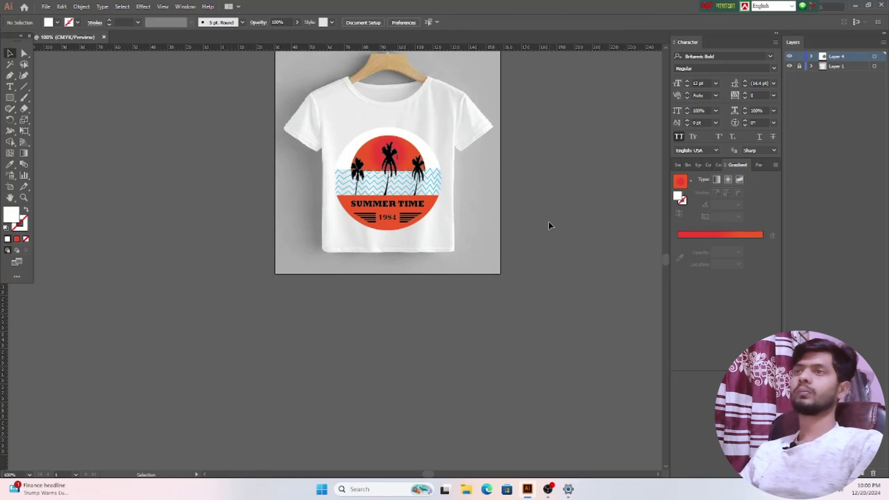
{"action": "left_click_drag", "start_coordinate": [334, 156], "coordinate": [186, 156]}
{"action": "left_click", "coordinate": [528, 300]}
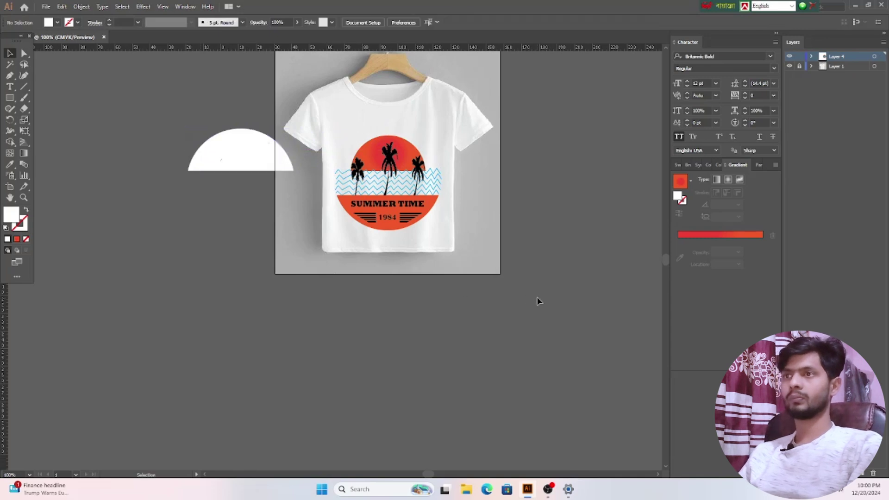
{"action": "scroll", "coordinate": [538, 301], "scroll_direction": "up", "scroll_amount": 5}
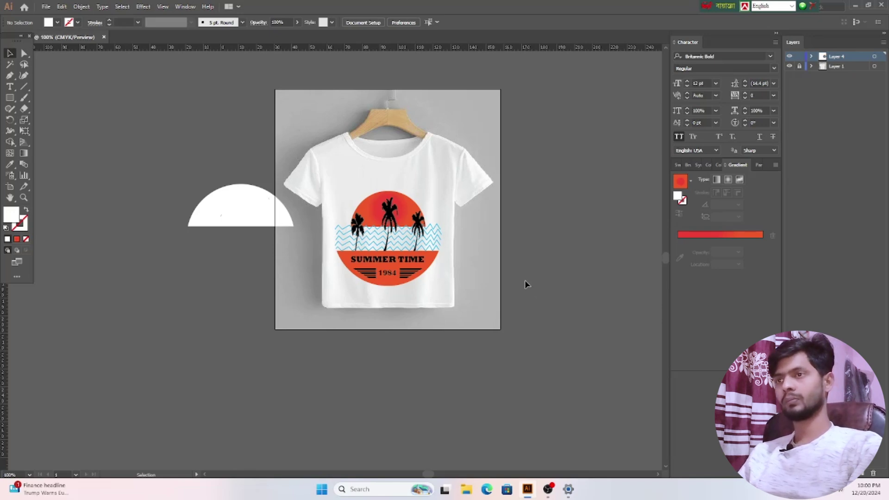
{"action": "left_click_drag", "start_coordinate": [207, 211], "coordinate": [166, 236]}
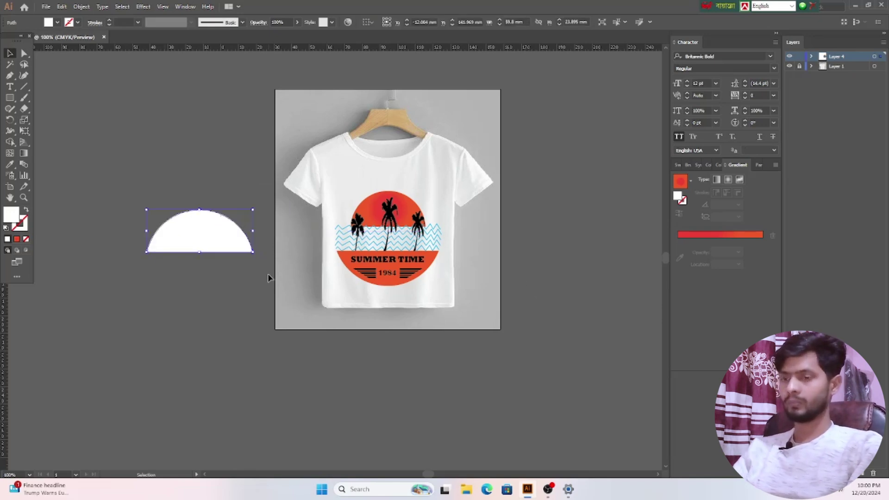
Step: Undo the recent edits until the white band behind the waves is restored and the white semicircle sits off the shirt
{"action": "key", "text": "Delete"}
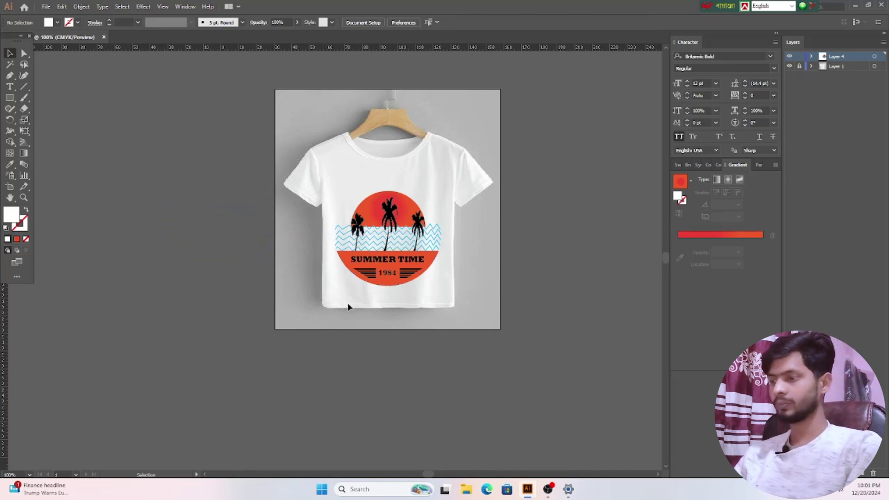
{"action": "key", "text": "ctrl+z"}
{"action": "key", "text": "ctrl+z"}
{"action": "key", "text": "ctrl+z"}
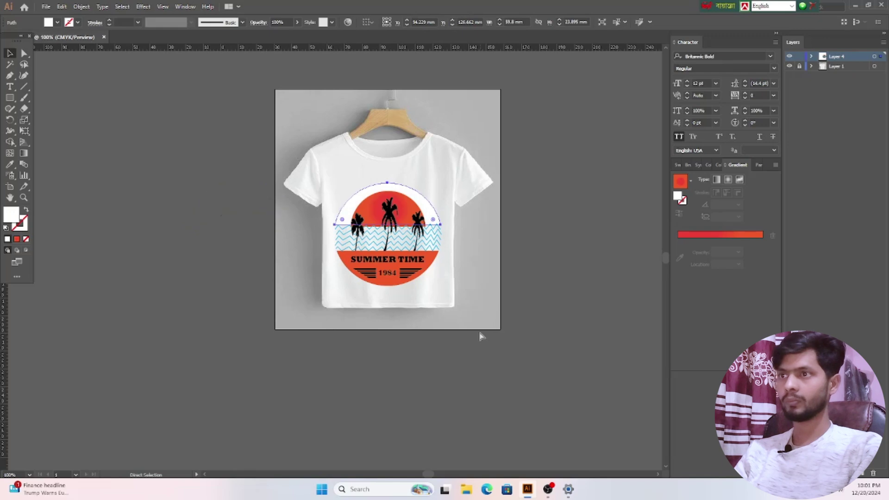
{"action": "key", "text": "ctrl+z"}
{"action": "key", "text": "ctrl+z"}
{"action": "key", "text": "ctrl+z"}
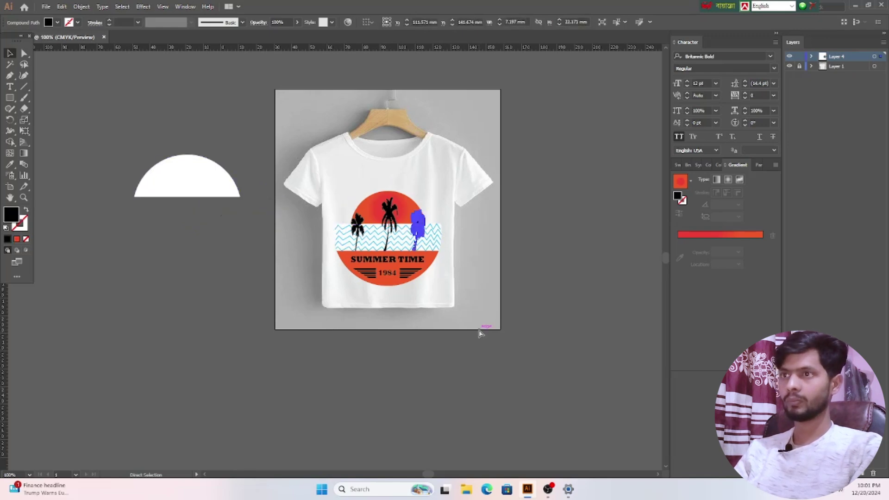
{"action": "key", "text": "v"}
{"action": "left_click", "coordinate": [531, 301]}
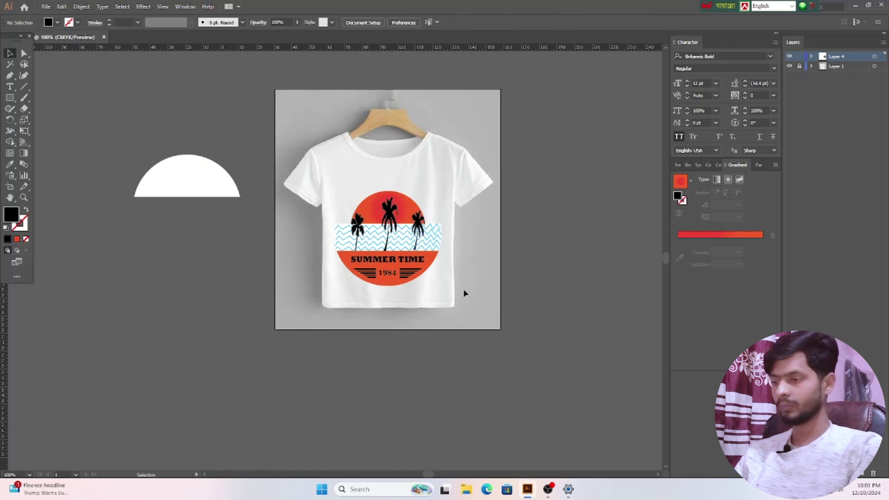
Step: Stretch the right palm tree to about 22.9 mm tall so its trunk reaches the orange lower section
{"action": "scroll", "coordinate": [416, 284], "scroll_direction": "up", "scroll_amount": 3}
{"action": "scroll", "coordinate": [397, 279], "scroll_direction": "up", "scroll_amount": 2}
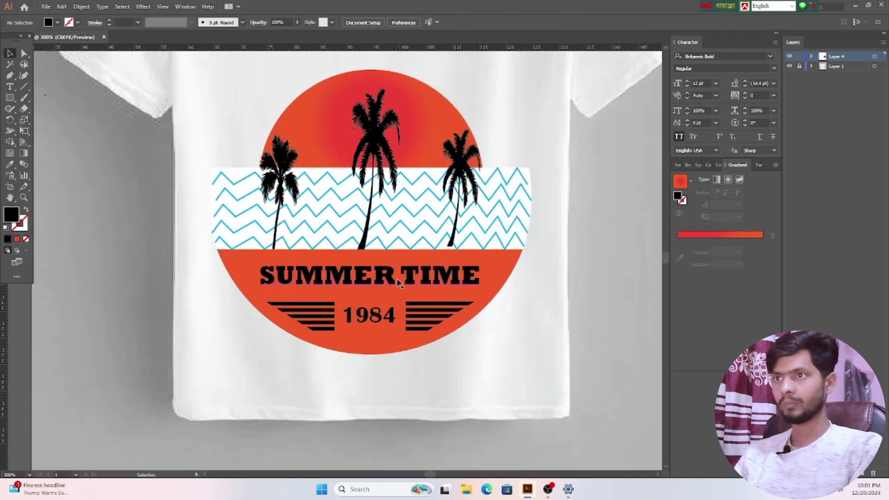
{"action": "scroll", "coordinate": [397, 282], "scroll_direction": "up", "scroll_amount": 1}
{"action": "left_click", "coordinate": [458, 269]}
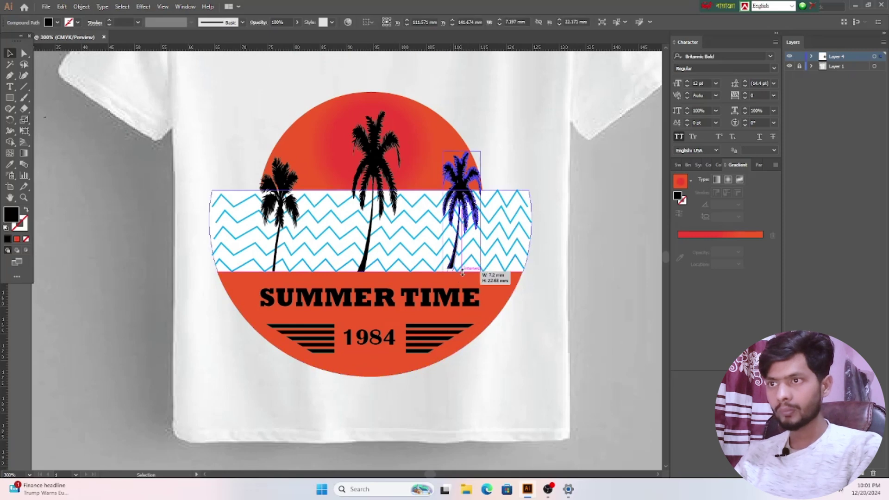
{"action": "left_click", "coordinate": [580, 300]}
{"action": "scroll", "coordinate": [577, 297], "scroll_direction": "up", "scroll_amount": 1}
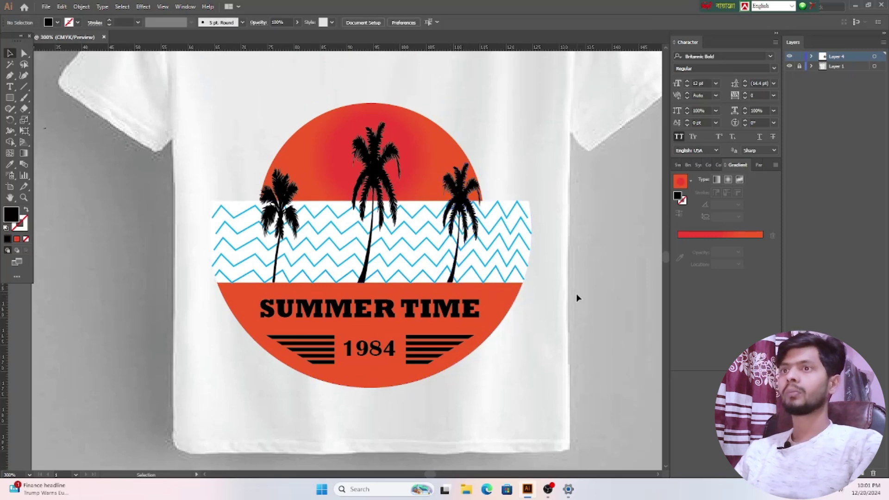
Step: Nudge the right palm tree slightly right and the left palm tree slightly left
{"action": "left_click", "coordinate": [474, 199]}
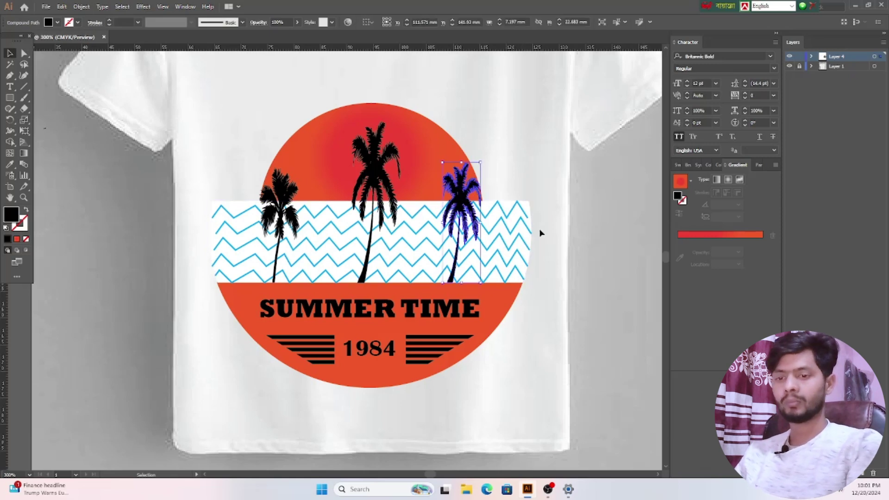
{"action": "key", "text": "Right"}
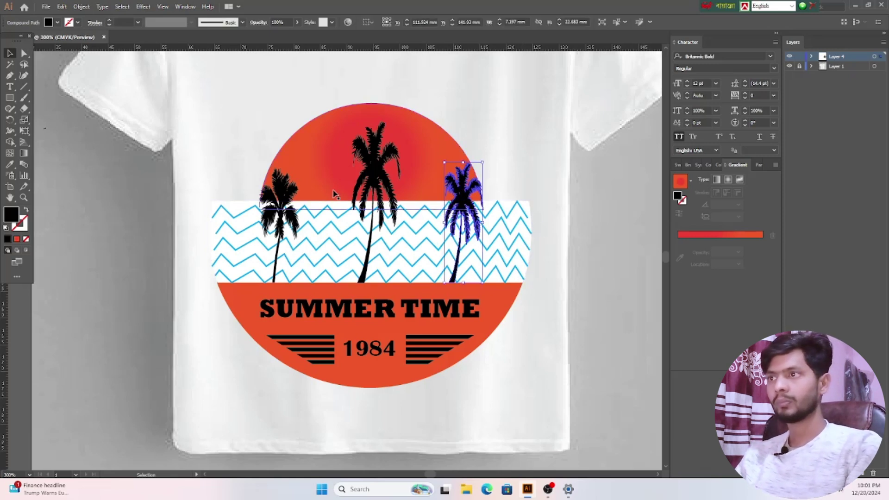
{"action": "left_click", "coordinate": [289, 195]}
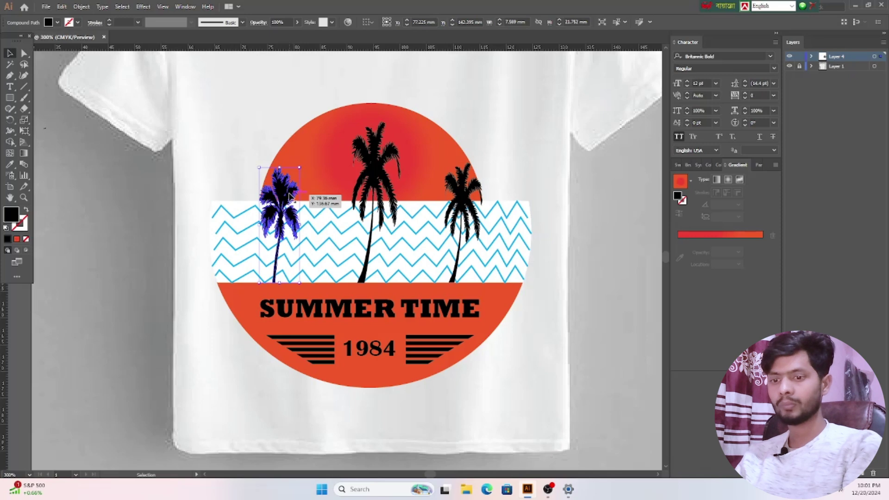
{"action": "key", "text": "Left"}
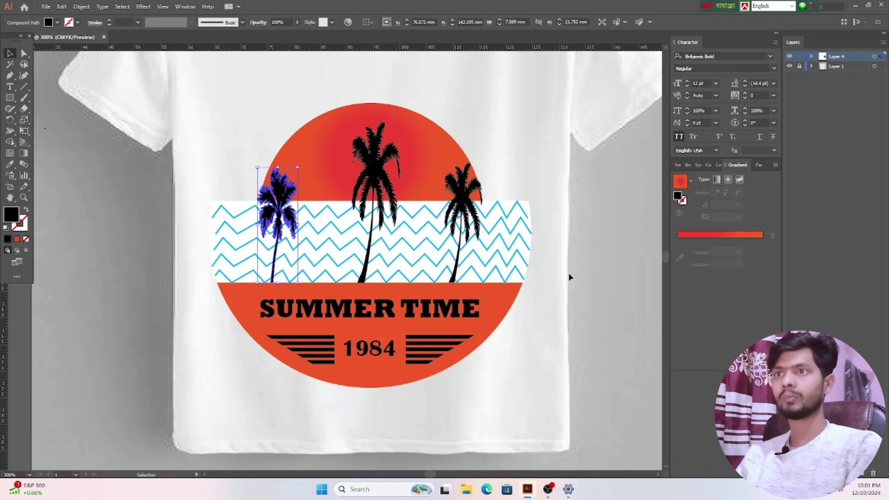
{"action": "left_click", "coordinate": [627, 279]}
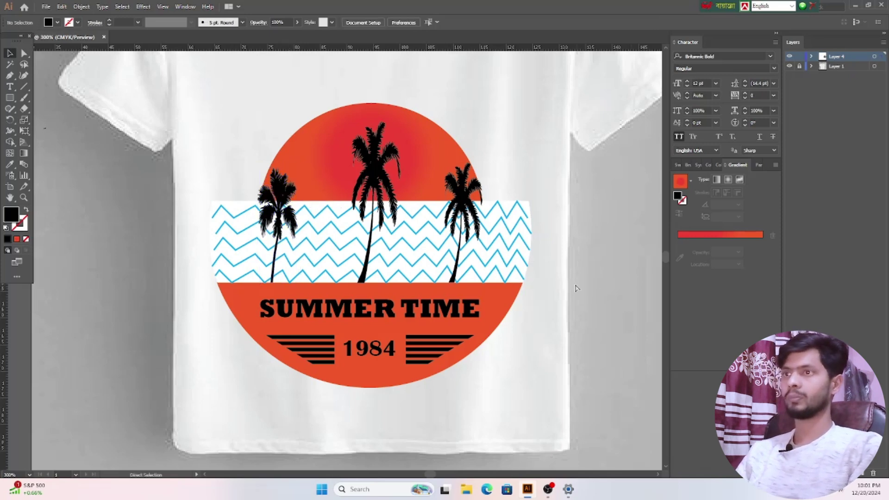
Step: Delete the white semicircle lying beside the artboard
{"action": "scroll", "coordinate": [579, 290], "scroll_direction": "down", "scroll_amount": 2}
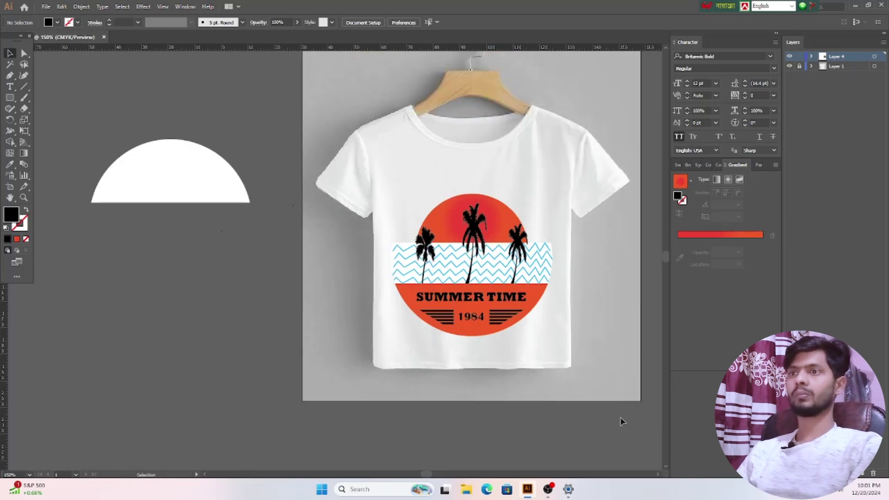
{"action": "left_click_drag", "start_coordinate": [424, 475], "coordinate": [428, 476]}
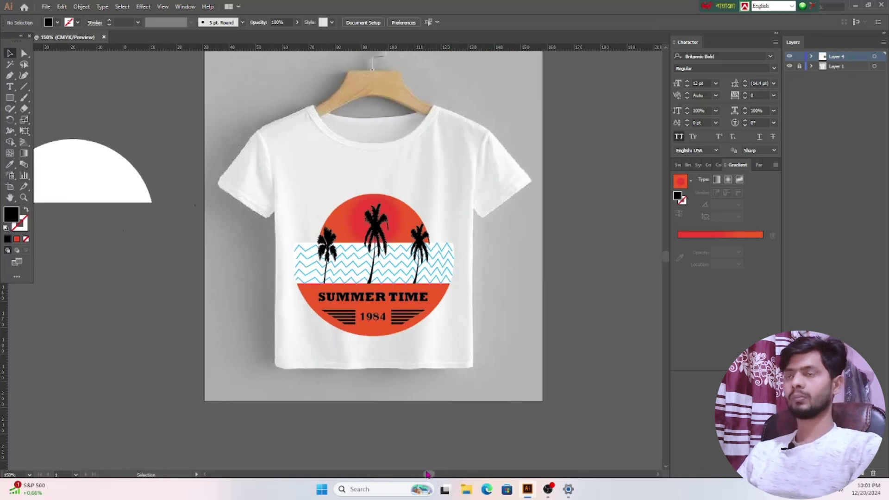
{"action": "scroll", "coordinate": [454, 436], "scroll_direction": "down", "scroll_amount": 2}
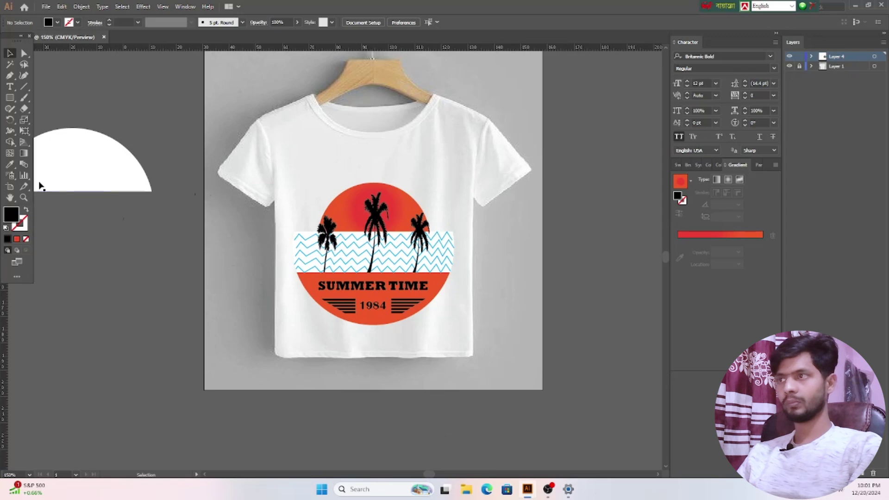
{"action": "left_click", "coordinate": [101, 174]}
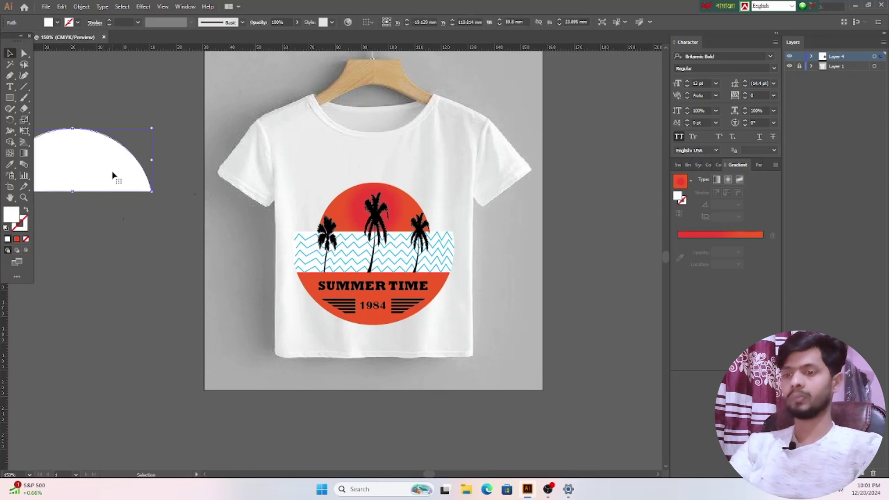
{"action": "key", "text": "Delete"}
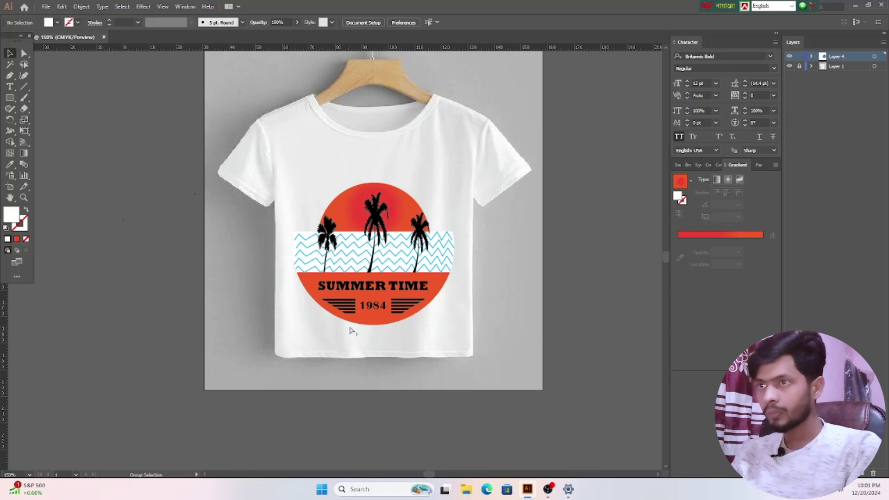
Step: Move the 1984 text slightly lower between the two striped bar blocks
{"action": "scroll", "coordinate": [351, 331], "scroll_direction": "up", "scroll_amount": 2, "text": "alt"}
{"action": "scroll", "coordinate": [414, 311], "scroll_direction": "up", "scroll_amount": 1, "text": "alt"}
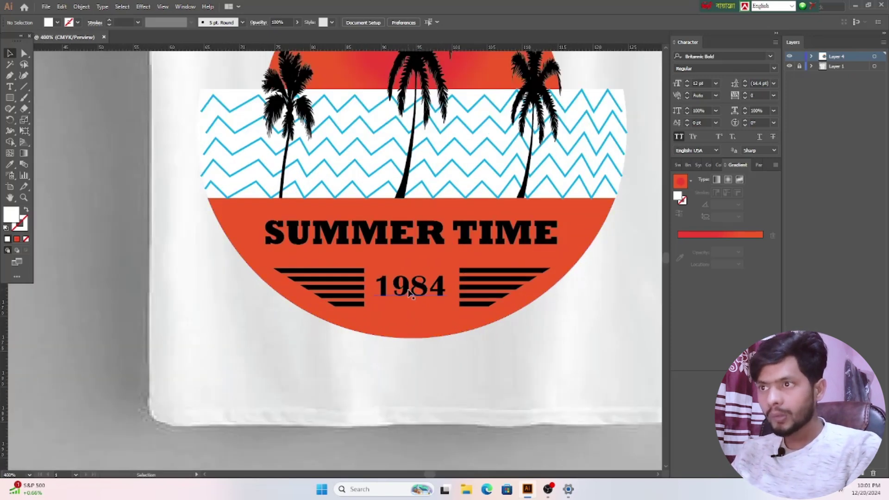
{"action": "left_click", "coordinate": [410, 290]}
{"action": "left_click_drag", "start_coordinate": [406, 288], "coordinate": [407, 301]}
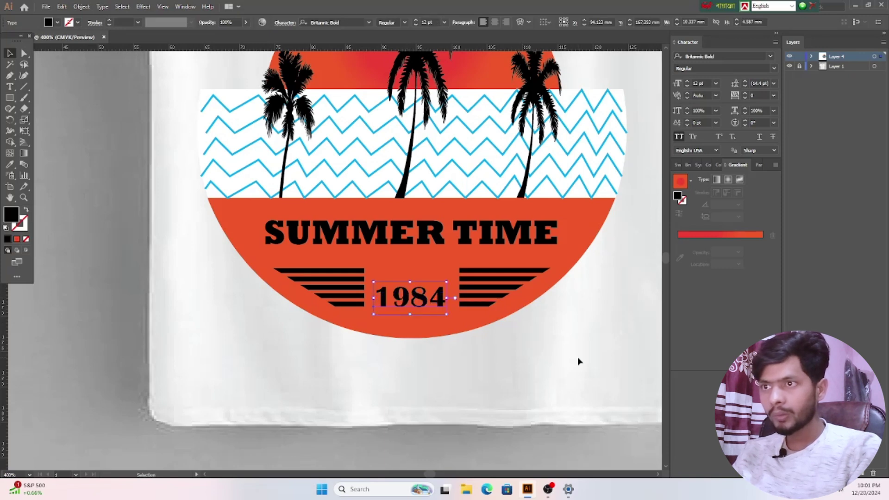
{"action": "left_click", "coordinate": [555, 359]}
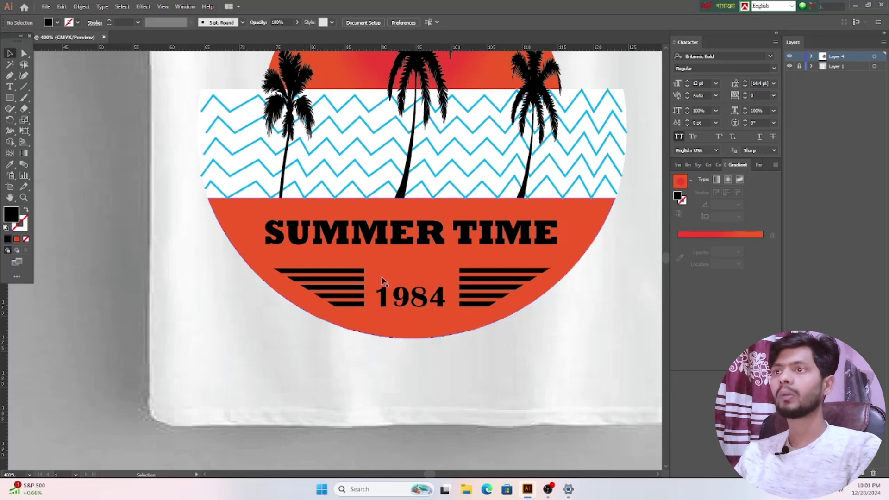
Step: Stretch the 1984 text vertically to a height of about 7.1 mm, keeping its width
{"action": "left_click", "coordinate": [427, 301]}
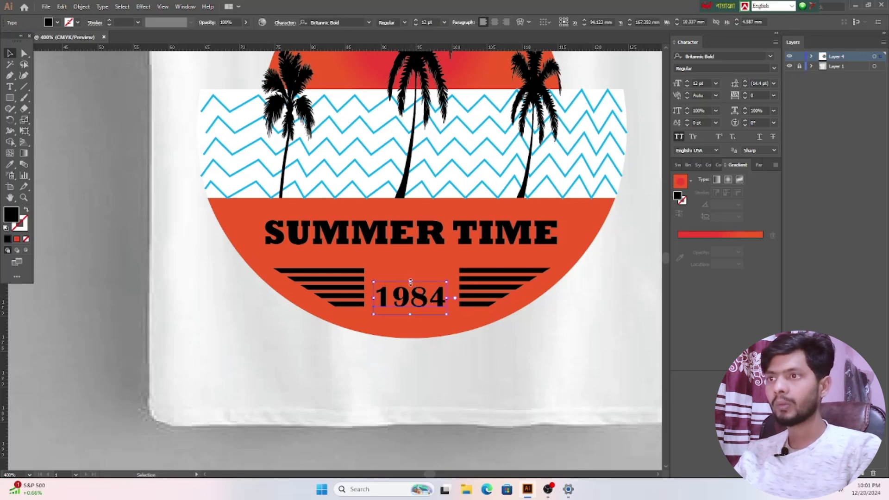
{"action": "left_click_drag", "start_coordinate": [410, 282], "coordinate": [411, 267]}
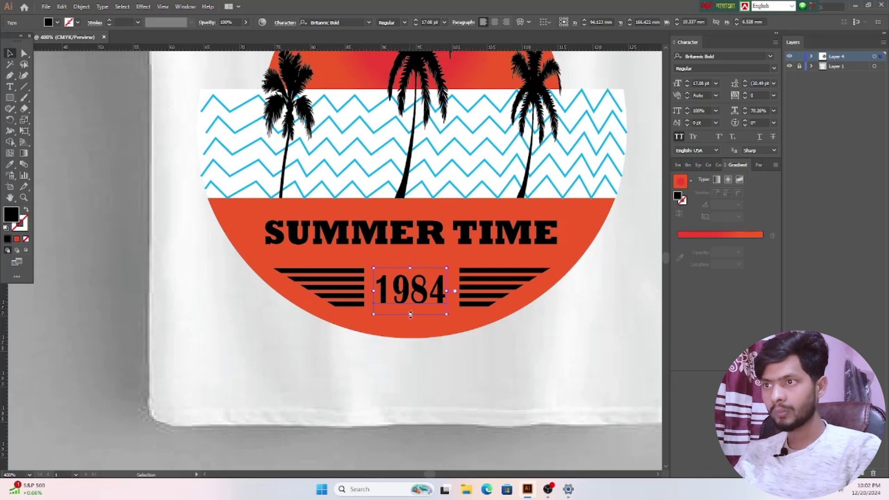
{"action": "left_click_drag", "start_coordinate": [413, 316], "coordinate": [410, 320]}
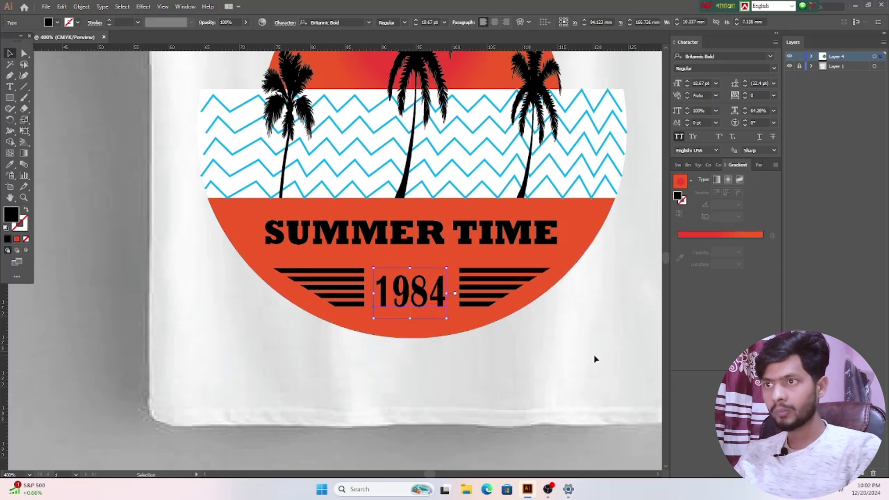
{"action": "left_click", "coordinate": [592, 359]}
Step: Stretch 1984 to about 8.8 mm tall between horizontal guides placed at the striped bars' upper and lower edges, and hide the guides
{"action": "left_click_drag", "start_coordinate": [333, 48], "coordinate": [373, 309]}
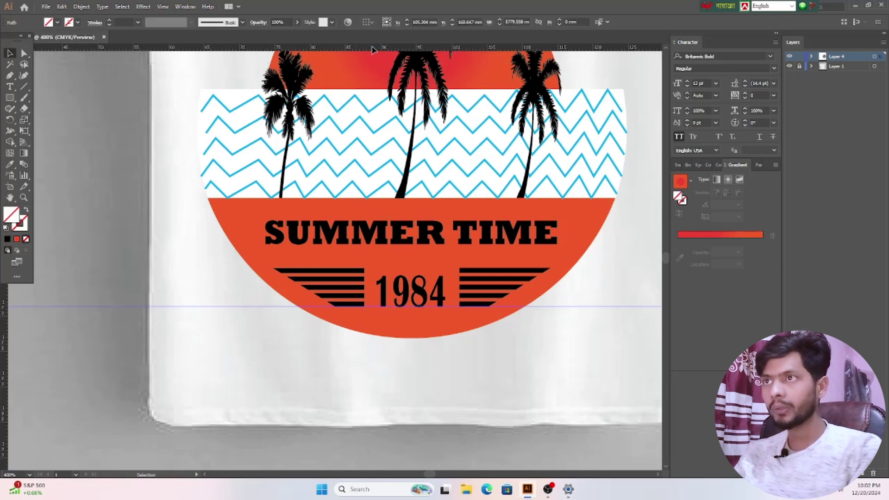
{"action": "left_click_drag", "start_coordinate": [372, 50], "coordinate": [390, 267]}
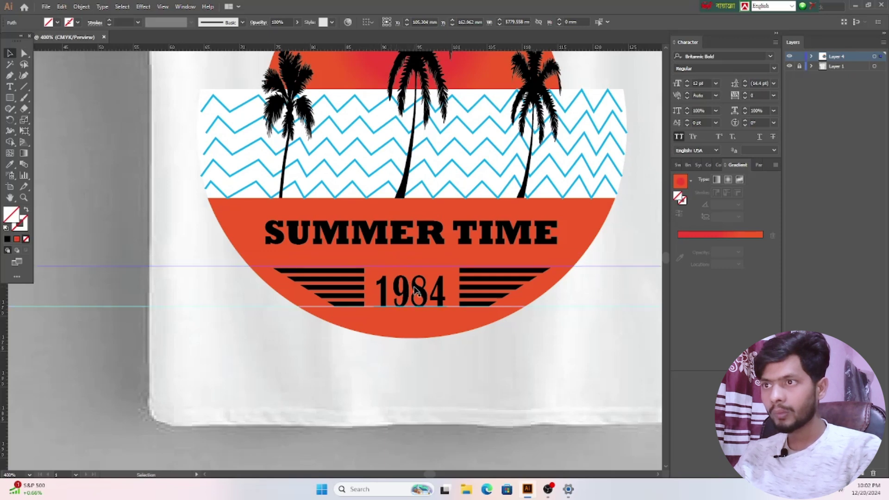
{"action": "left_click", "coordinate": [414, 290]}
{"action": "left_click_drag", "start_coordinate": [411, 267], "coordinate": [410, 258]}
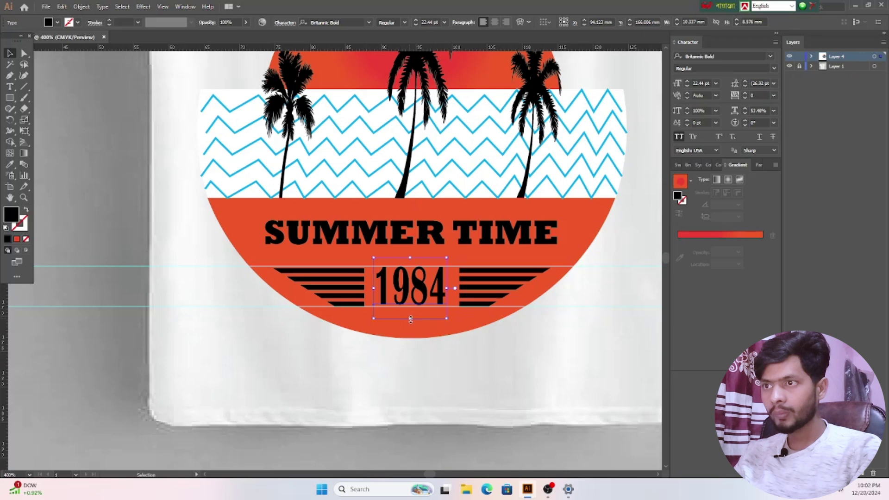
{"action": "left_click_drag", "start_coordinate": [411, 319], "coordinate": [410, 321]}
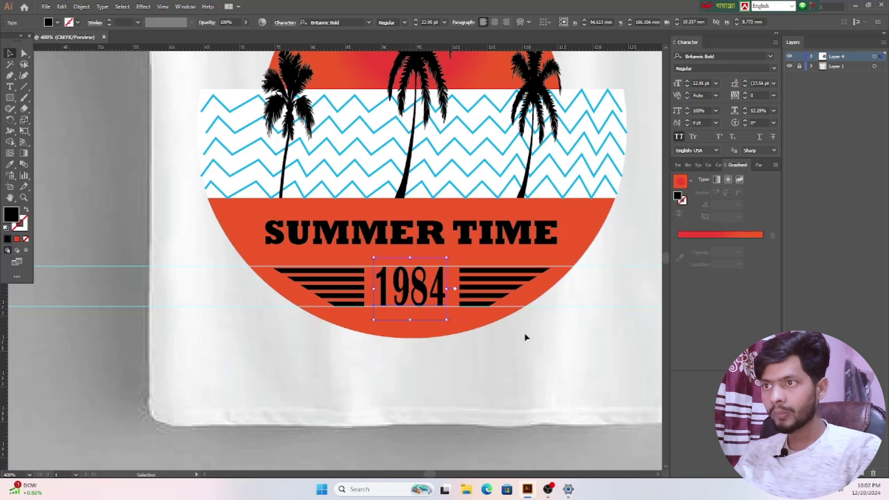
{"action": "left_click", "coordinate": [564, 363]}
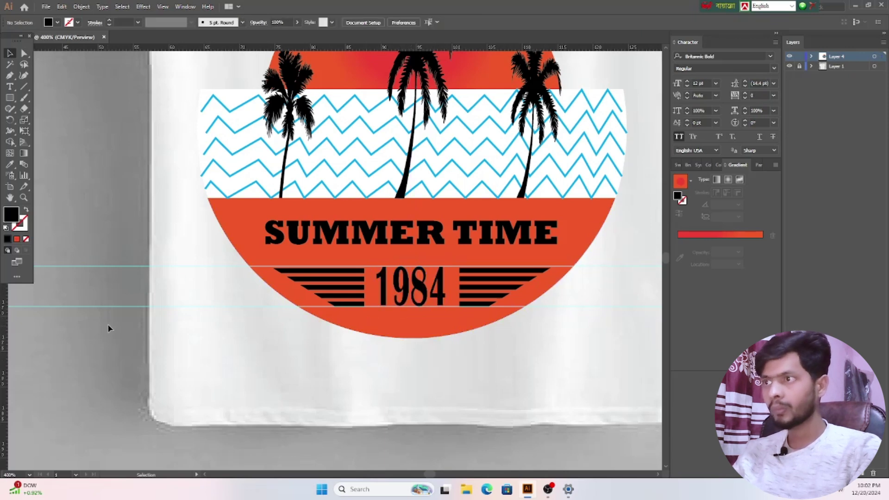
{"action": "key", "text": "ctrl+;"}
{"action": "key", "text": "/"}
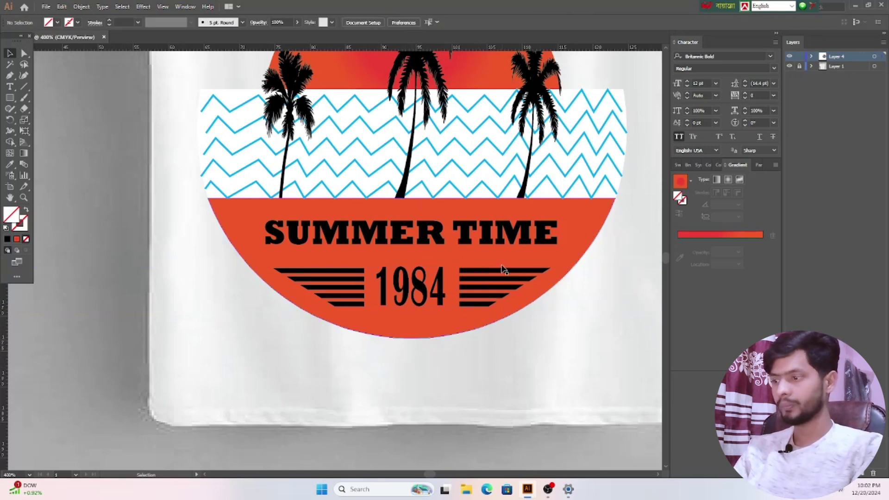
Step: Group the complete artwork on the shirt, including the sun, palms, waves, lower section and text
{"action": "scroll", "coordinate": [577, 264], "scroll_direction": "down", "scroll_amount": 3}
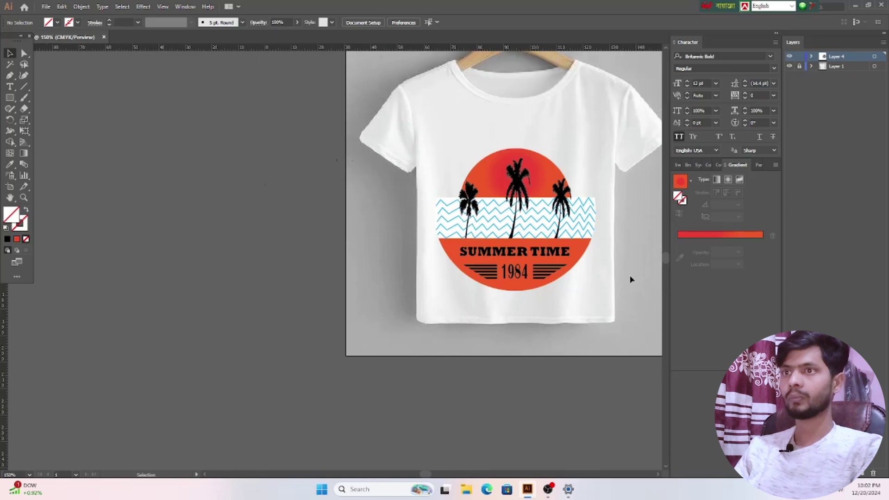
{"action": "left_click_drag", "start_coordinate": [428, 475], "coordinate": [428, 474]}
{"action": "scroll", "coordinate": [389, 440], "scroll_direction": "up", "scroll_amount": 3}
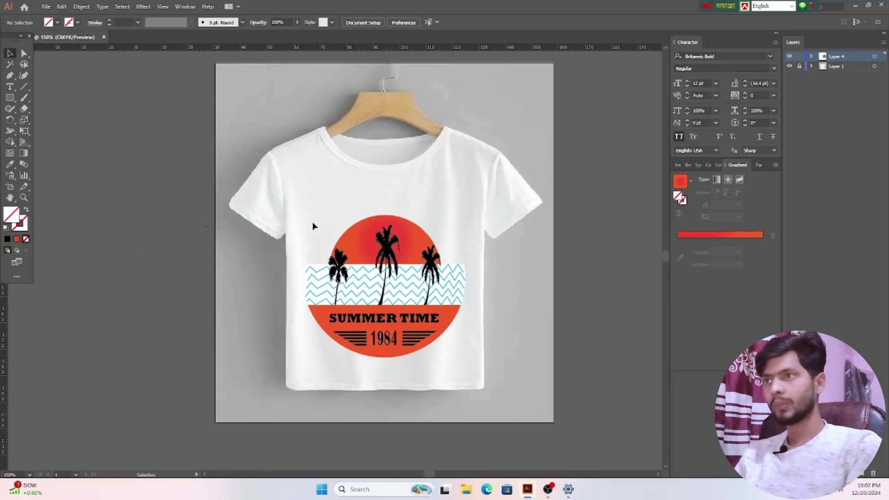
{"action": "left_click_drag", "start_coordinate": [320, 182], "coordinate": [453, 365]}
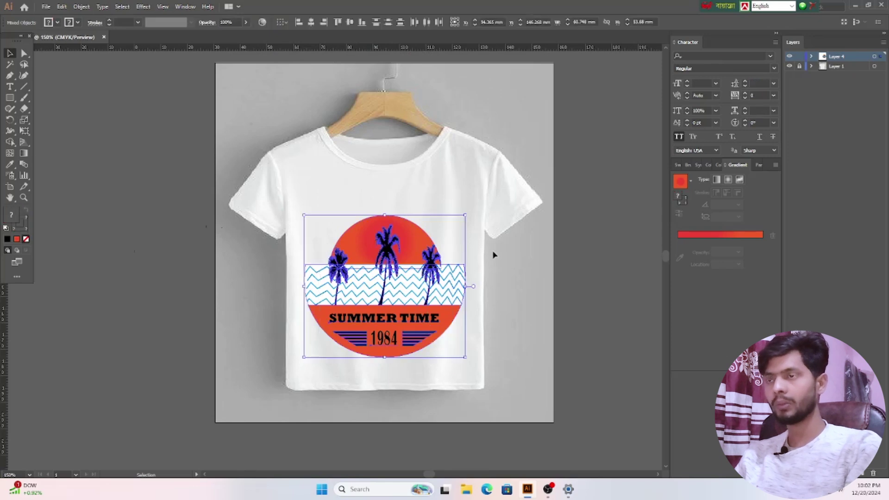
{"action": "right_click", "coordinate": [367, 244]}
{"action": "left_click", "coordinate": [393, 317]}
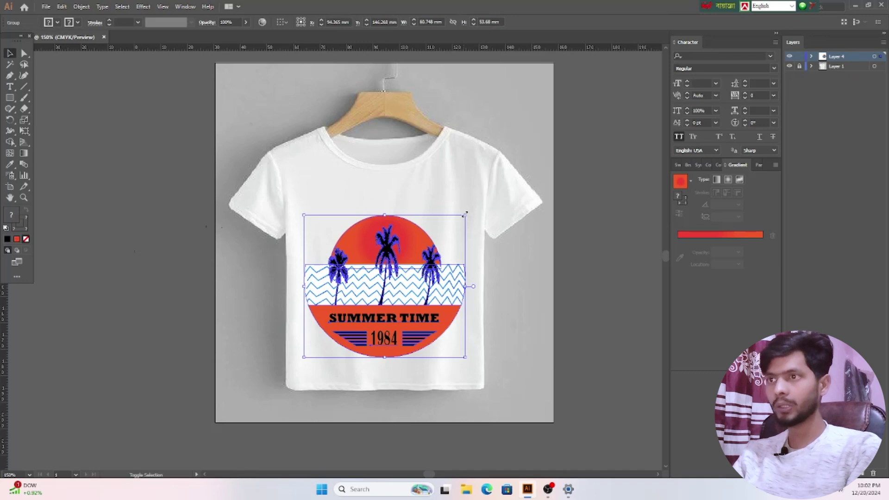
Step: Scale the grouped artwork down to about 37.1 by 32.8 mm and center it on the shirt's chest
{"action": "left_click_drag", "start_coordinate": [464, 214], "coordinate": [402, 271]}
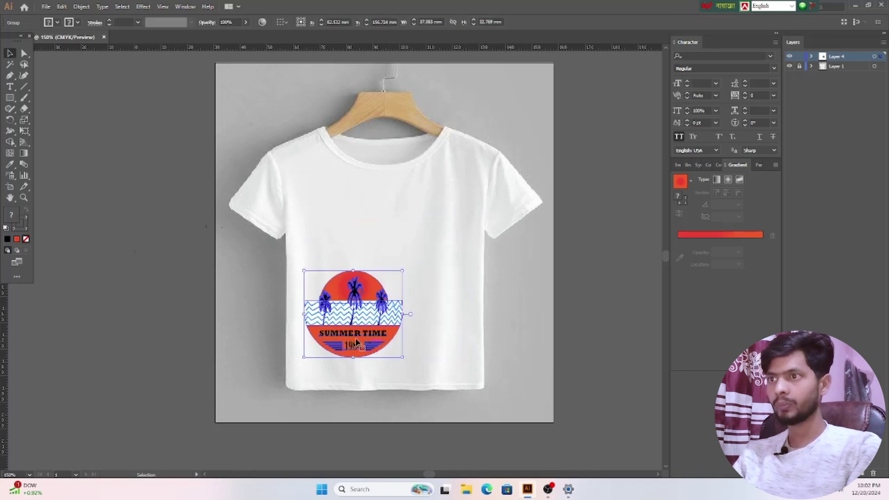
{"action": "left_click_drag", "start_coordinate": [356, 342], "coordinate": [381, 288]}
{"action": "left_click", "coordinate": [518, 328]}
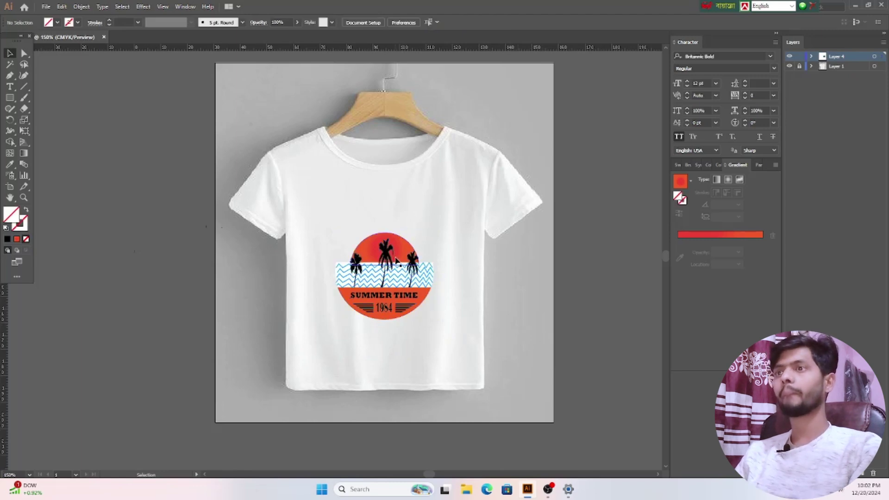
Step: Unlock and scale the shirt mockup image down to about 94.5 by 122.5 mm, and move the grouped artwork onto its chest
{"action": "left_click", "coordinate": [413, 259]}
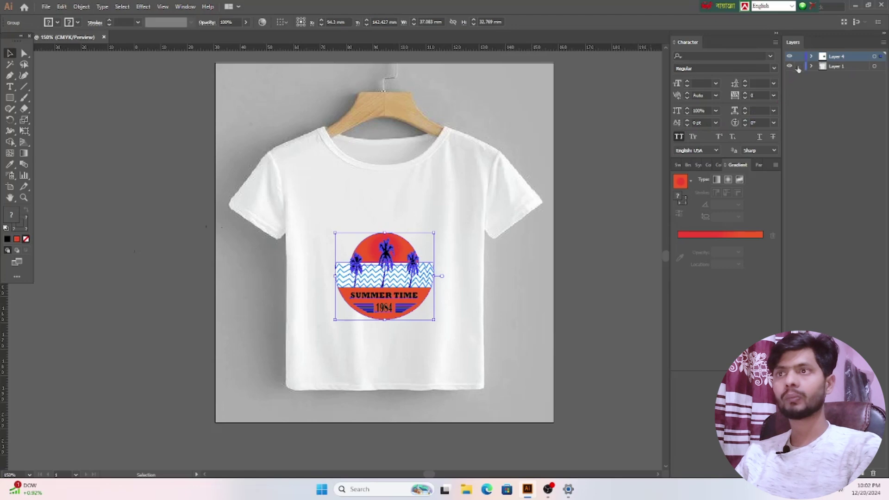
{"action": "left_click", "coordinate": [498, 206]}
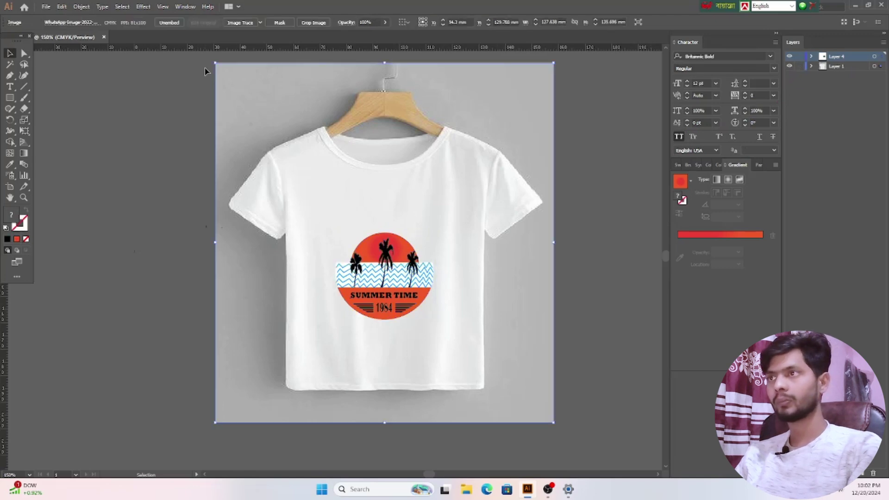
{"action": "left_click_drag", "start_coordinate": [213, 61], "coordinate": [303, 97]}
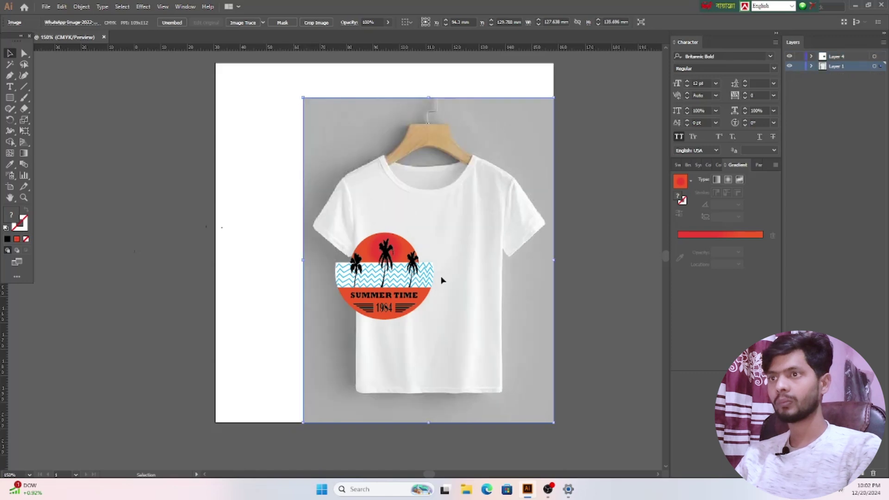
{"action": "left_click_drag", "start_coordinate": [376, 263], "coordinate": [423, 264]}
{"action": "left_click", "coordinate": [584, 351]}
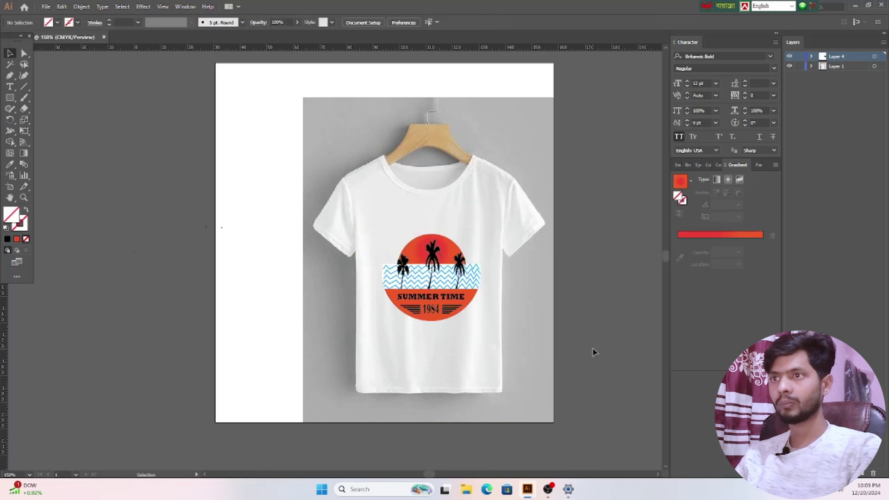
Step: Move the shirt mockup and the artwork to the middle of the artboard, with the artwork placed slightly lower on the chest
{"action": "scroll", "coordinate": [590, 351], "scroll_direction": "up", "scroll_amount": 1}
{"action": "scroll", "coordinate": [590, 351], "scroll_direction": "up", "scroll_amount": 2}
{"action": "left_click_drag", "start_coordinate": [492, 244], "coordinate": [437, 217]}
{"action": "left_click_drag", "start_coordinate": [437, 319], "coordinate": [380, 290]}
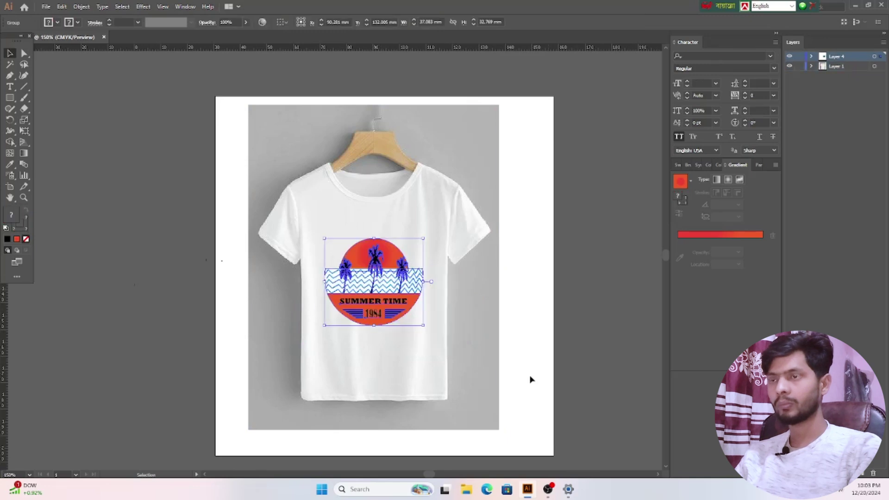
{"action": "left_click", "coordinate": [490, 394]}
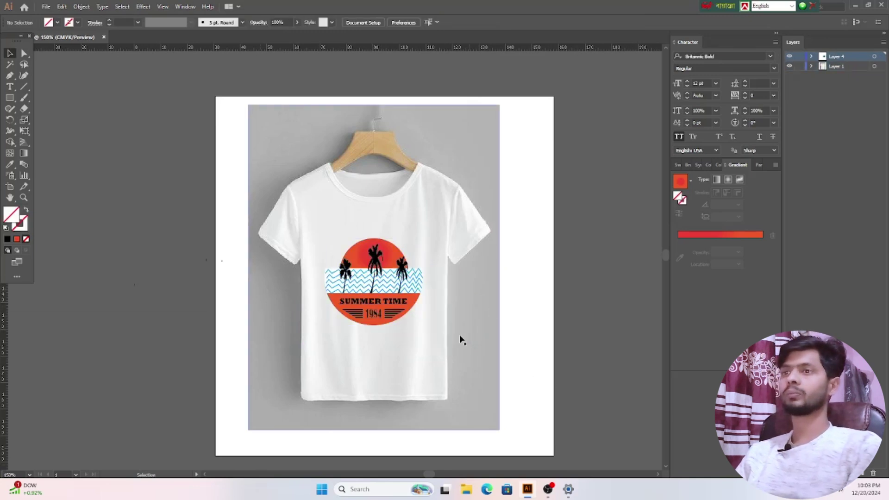
{"action": "scroll", "coordinate": [429, 353], "scroll_direction": "up", "scroll_amount": 1}
{"action": "scroll", "coordinate": [429, 353], "scroll_direction": "down", "scroll_amount": 2}
{"action": "left_click_drag", "start_coordinate": [379, 281], "coordinate": [378, 287]}
{"action": "left_click", "coordinate": [540, 323]}
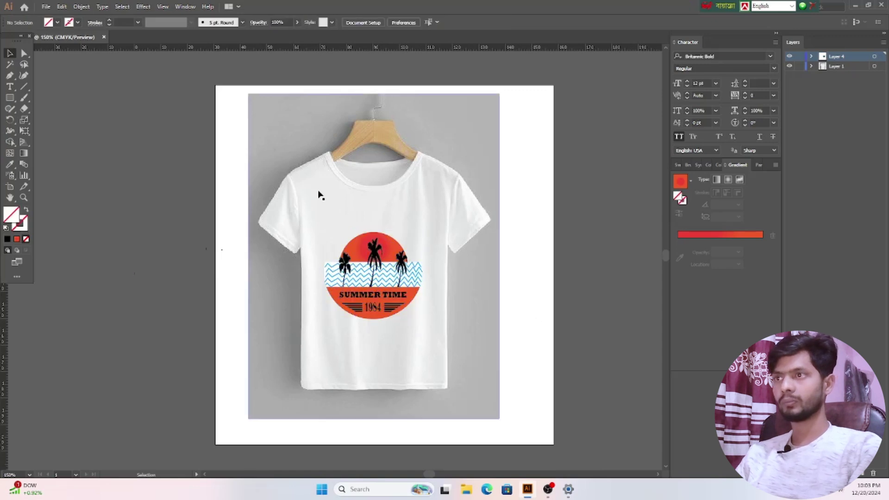
Step: Align the grouped artwork and the shirt mockup to each other by their horizontal centers
{"action": "left_click_drag", "start_coordinate": [272, 167], "coordinate": [483, 307]}
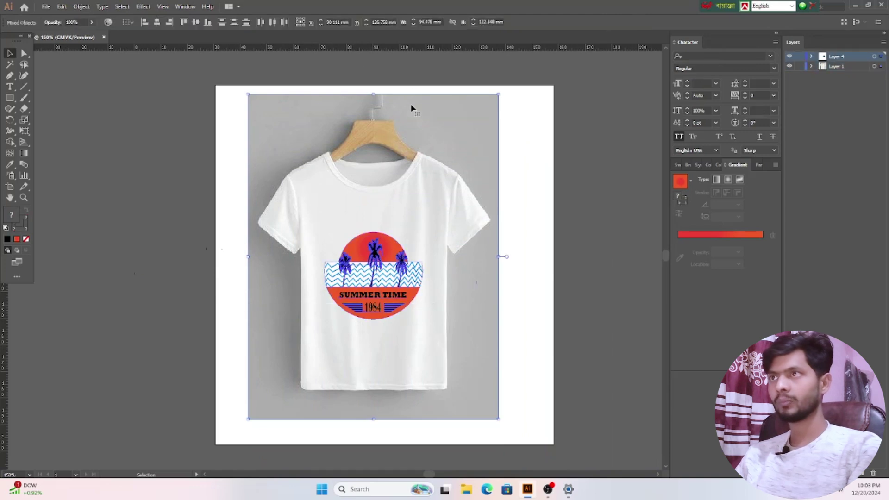
{"action": "left_click", "coordinate": [157, 22]}
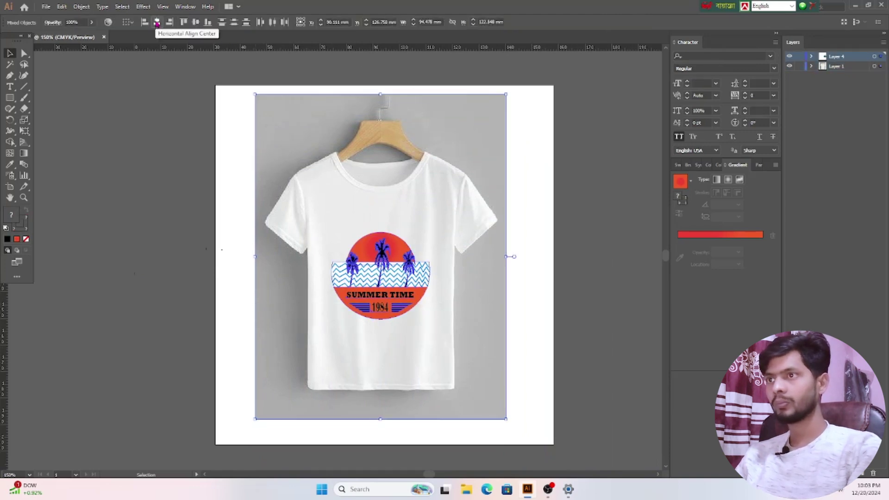
{"action": "left_click", "coordinate": [604, 301]}
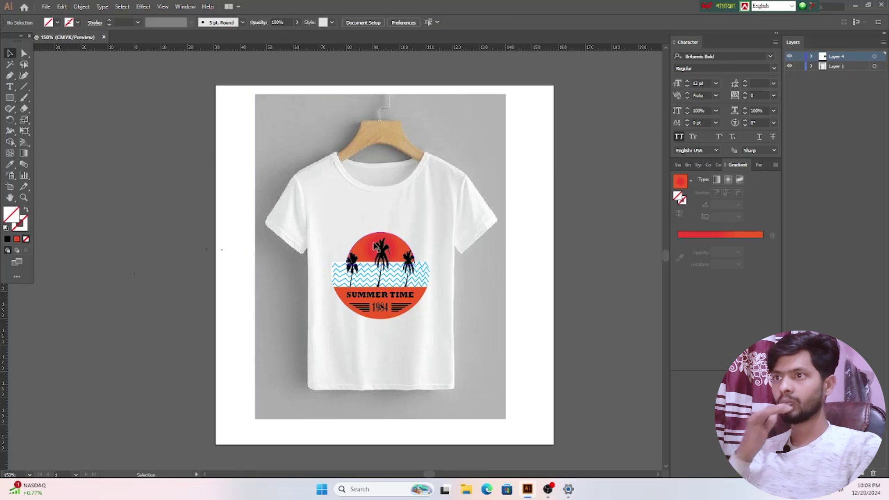
{"action": "left_click", "coordinate": [380, 269]}
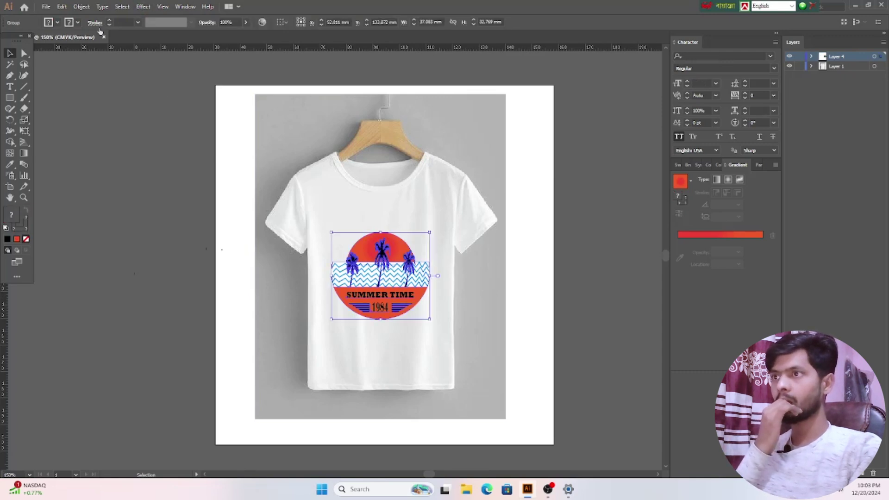
{"action": "left_click_drag", "start_coordinate": [236, 168], "coordinate": [404, 294]}
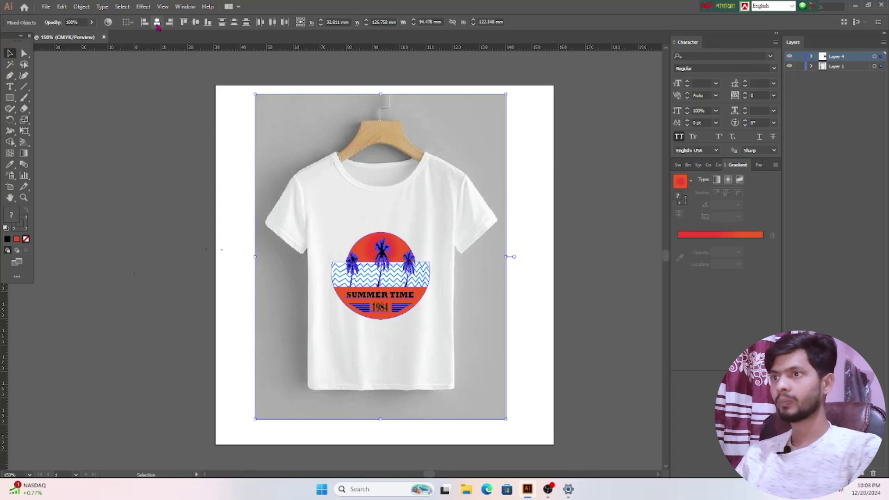
{"action": "left_click", "coordinate": [597, 314]}
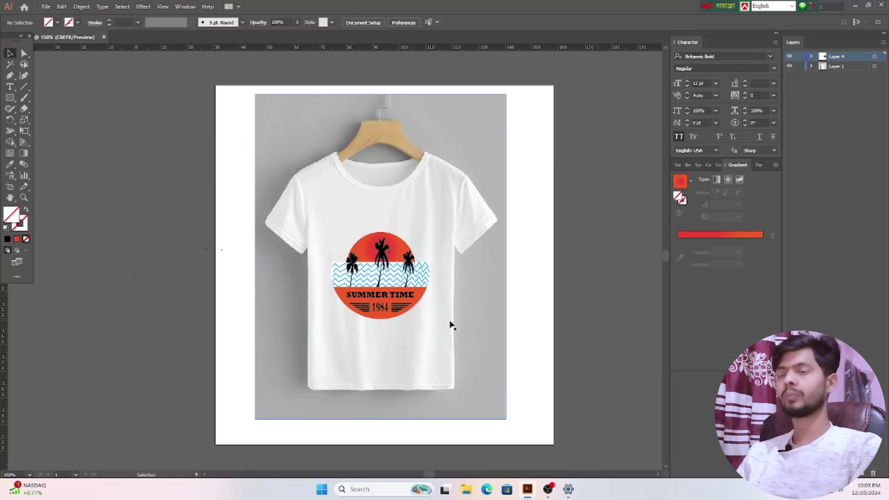
Step: Ungroup the artwork and delete the white background shape behind the zigzag waves
{"action": "scroll", "coordinate": [452, 324], "scroll_direction": "down", "scroll_amount": 3}
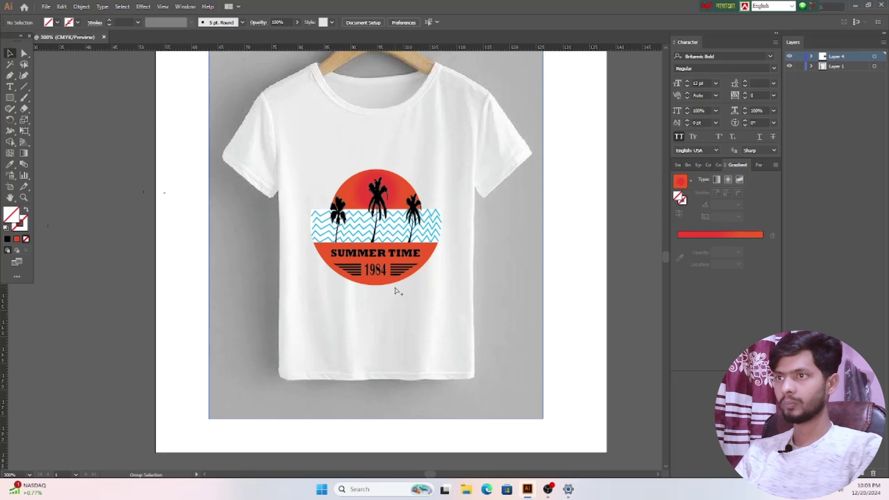
{"action": "scroll", "coordinate": [396, 292], "scroll_direction": "up", "scroll_amount": 3}
{"action": "left_click", "coordinate": [348, 216]}
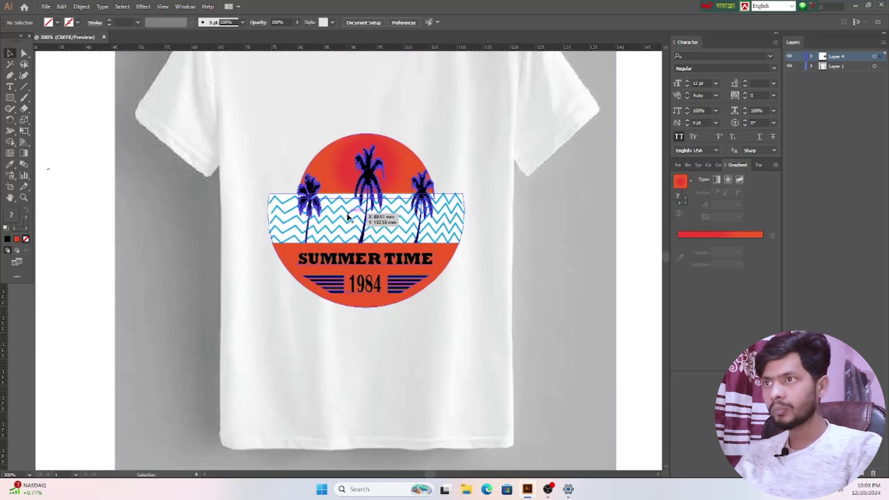
{"action": "right_click", "coordinate": [348, 216]}
{"action": "left_click", "coordinate": [382, 293]}
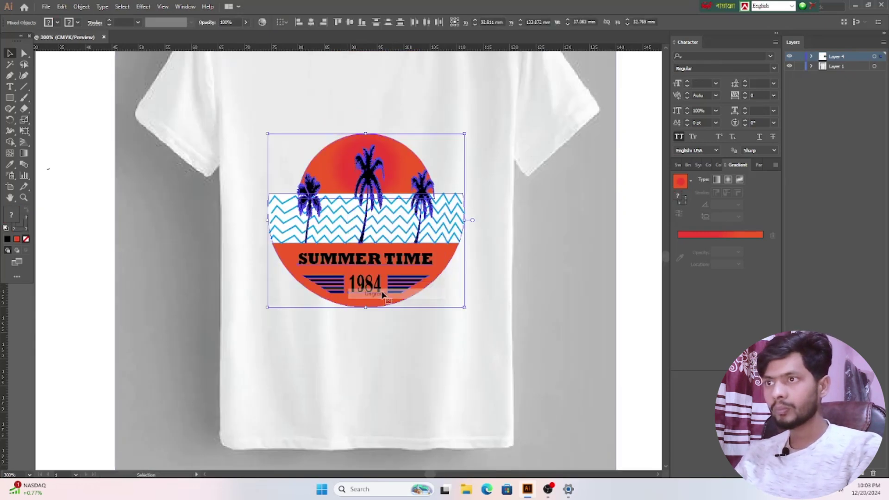
{"action": "left_click", "coordinate": [577, 250]}
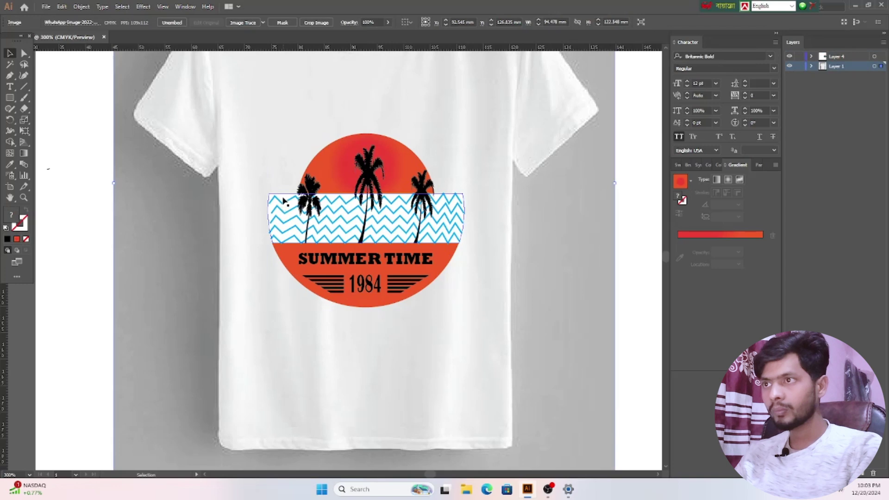
{"action": "key", "text": "ctrl+shift+a"}
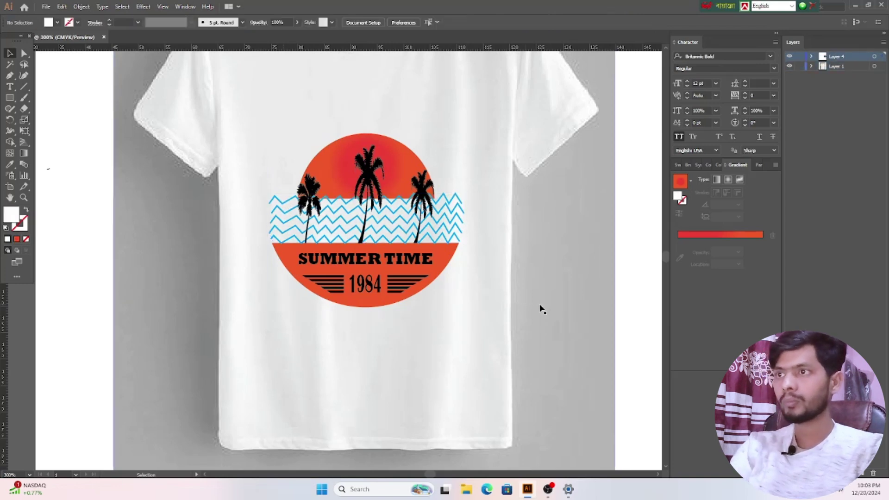
Step: Examine the ungrouped design on the whole shirt and up close around the sun and palm trees
{"action": "left_click", "coordinate": [538, 309]}
{"action": "key", "text": "ctrl+0"}
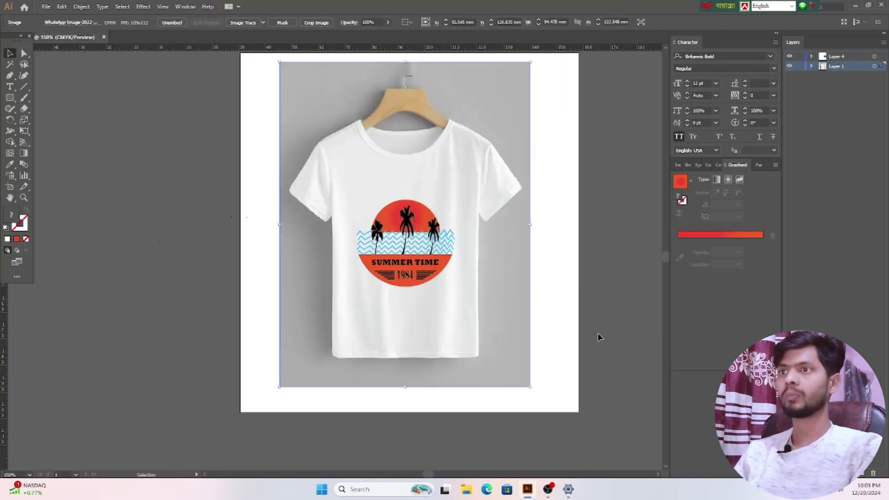
{"action": "scroll", "coordinate": [596, 335], "scroll_direction": "down", "scroll_amount": 2}
{"action": "scroll", "coordinate": [596, 334], "scroll_direction": "up", "scroll_amount": 1}
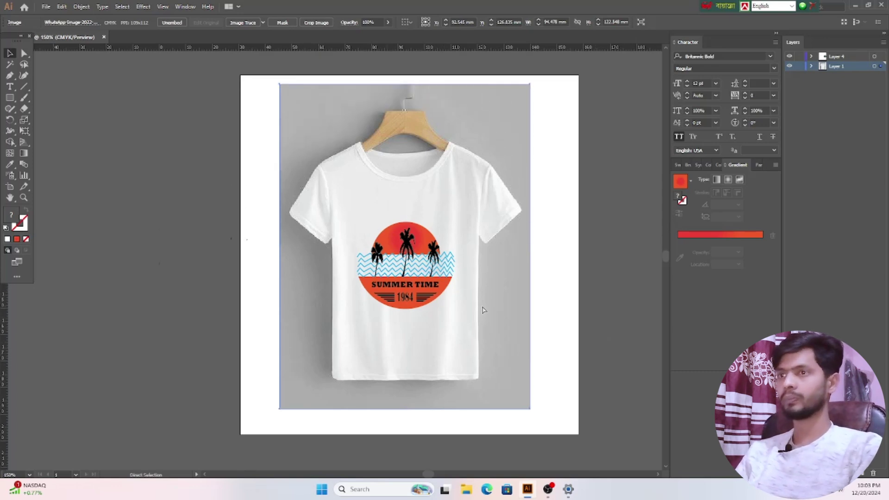
{"action": "scroll", "coordinate": [482, 310], "scroll_direction": "up", "scroll_amount": 1}
{"action": "scroll", "coordinate": [461, 311], "scroll_direction": "up", "scroll_amount": 1}
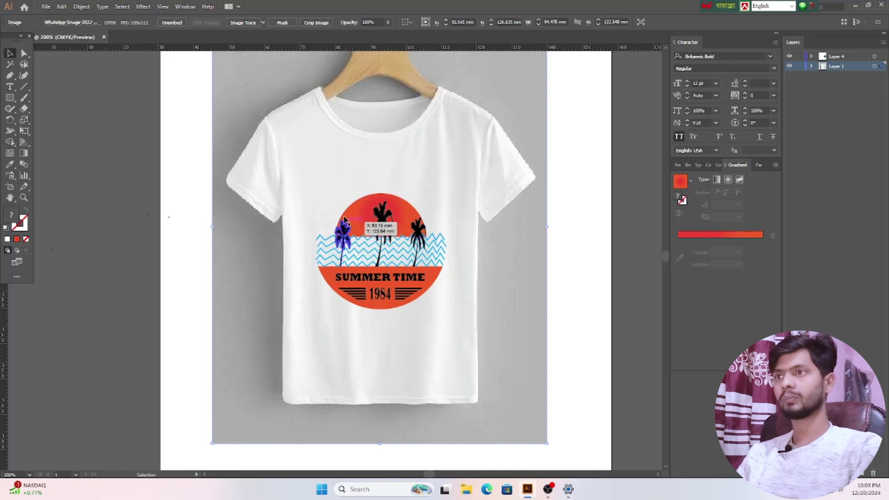
{"action": "left_click", "coordinate": [370, 208]}
{"action": "left_click", "coordinate": [563, 341]}
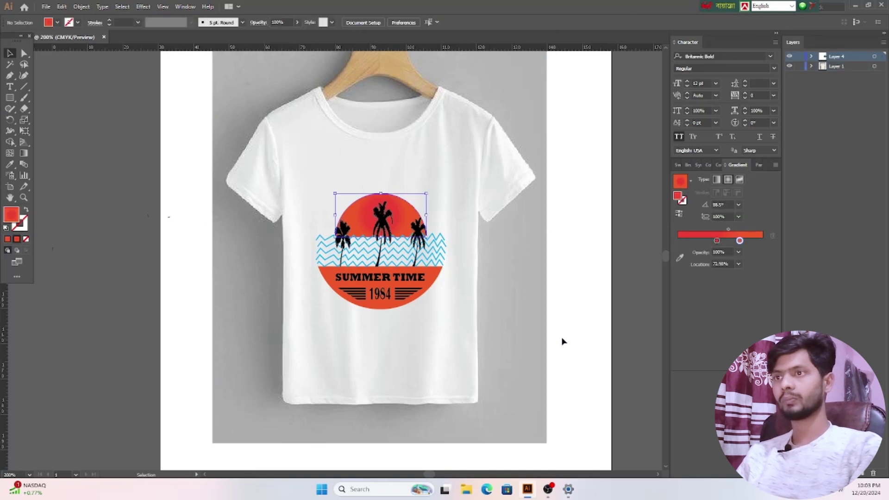
Step: Move the shirt mockup aside to the right so the artwork stands alone on the white artboard
{"action": "left_click_drag", "start_coordinate": [330, 202], "coordinate": [613, 242]}
{"action": "left_click_drag", "start_coordinate": [294, 174], "coordinate": [464, 319]}
{"action": "left_click", "coordinate": [467, 332]}
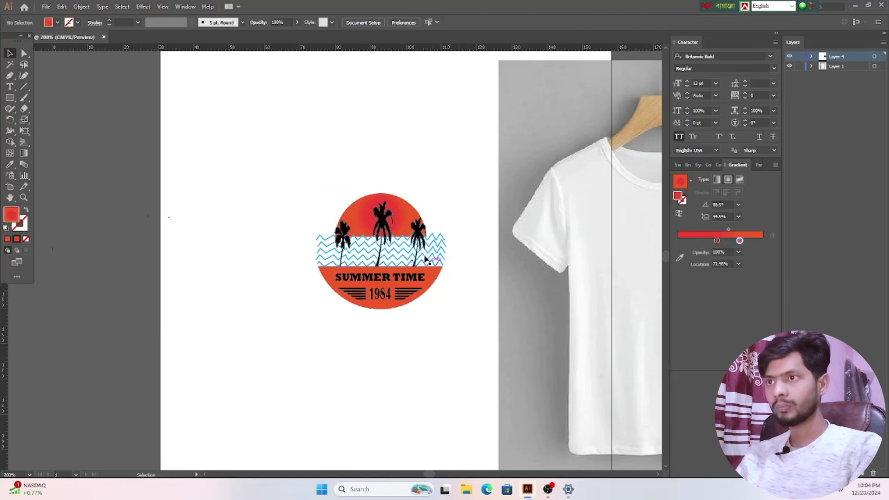
Step: Reposition the right palm tree slightly lower so its trunk base overlaps the orange lower section
{"action": "left_click", "coordinate": [418, 234]}
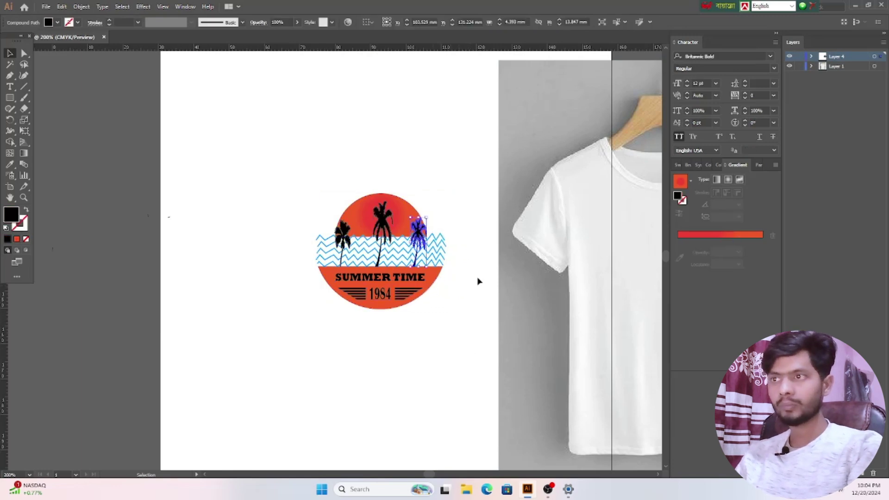
{"action": "key", "text": "Right"}
{"action": "key", "text": "Right"}
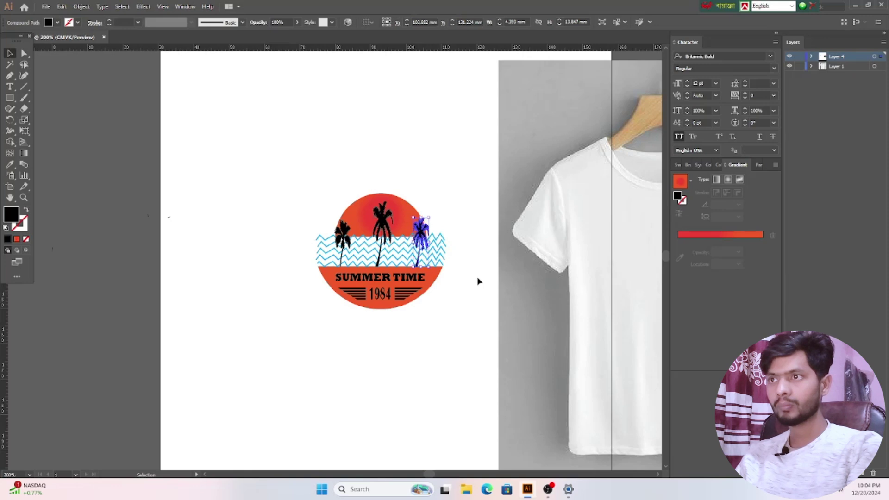
{"action": "left_click", "coordinate": [537, 298]}
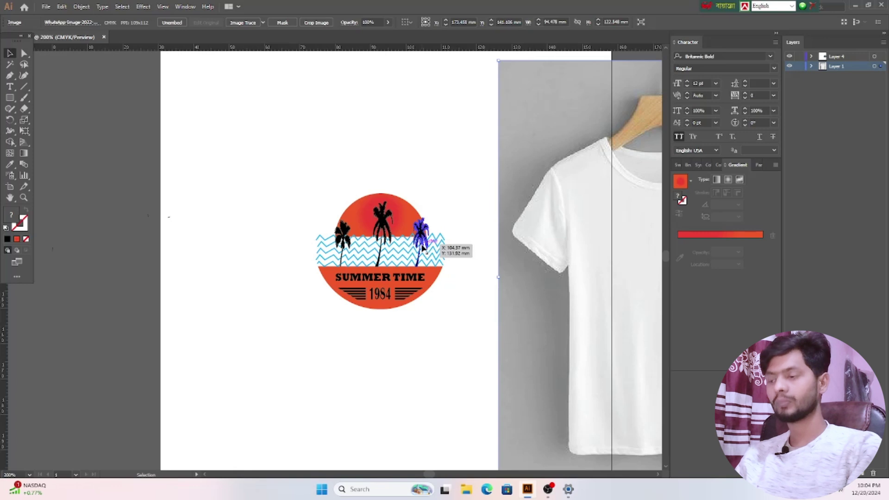
{"action": "scroll", "coordinate": [409, 284], "scroll_direction": "up", "scroll_amount": 3}
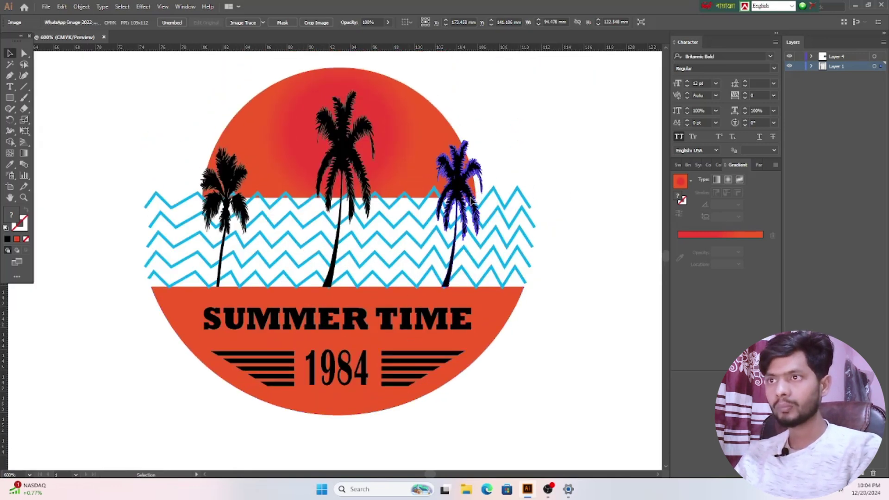
{"action": "left_click_drag", "start_coordinate": [471, 199], "coordinate": [464, 205]}
{"action": "left_click", "coordinate": [593, 240]}
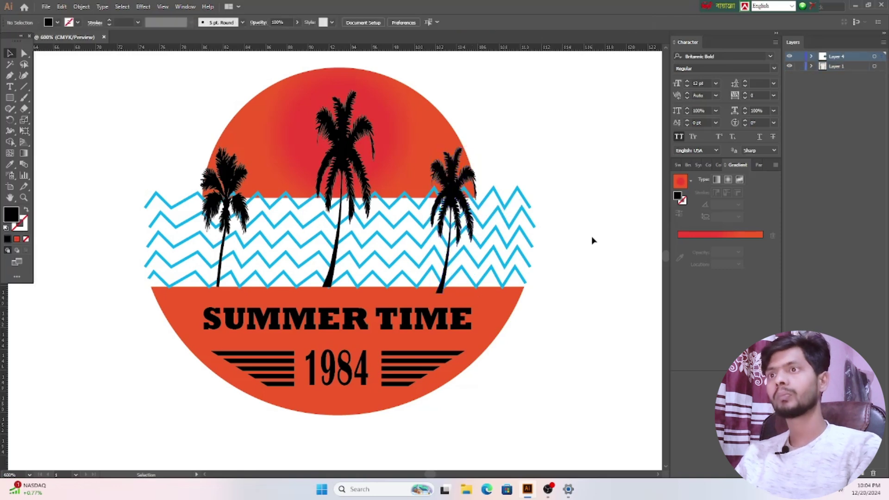
Step: Nudge the left palm tree slightly outward, away from the center palm
{"action": "left_click", "coordinate": [237, 190]}
{"action": "key", "text": "Left"}
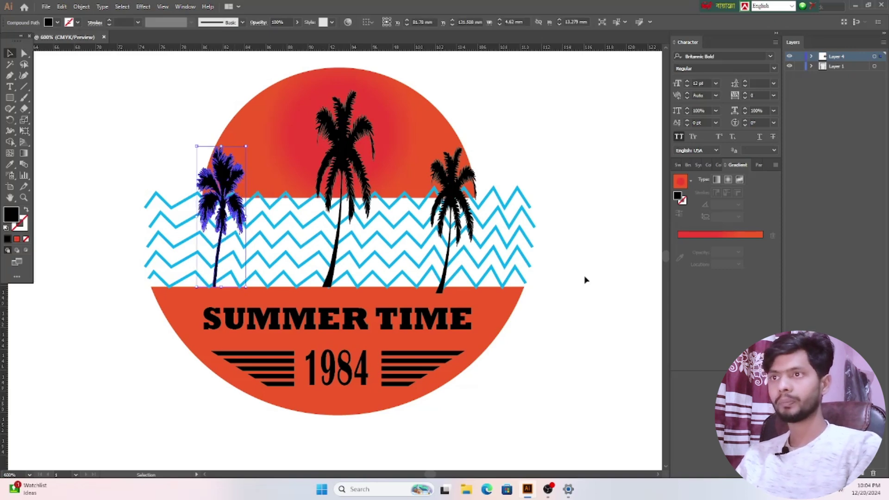
{"action": "left_click", "coordinate": [620, 322]}
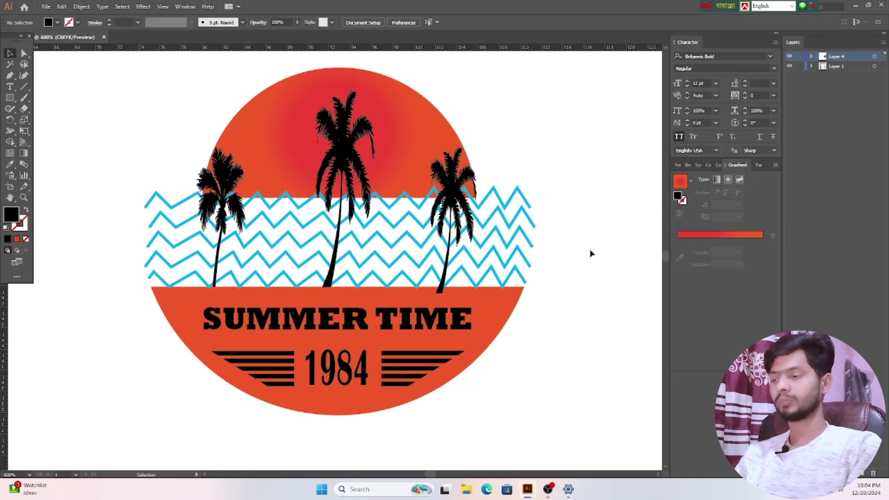
Step: Move the shirt mockup back behind the artwork so the design sits centered on the chest
{"action": "scroll", "coordinate": [546, 250], "scroll_direction": "down", "scroll_amount": 2}
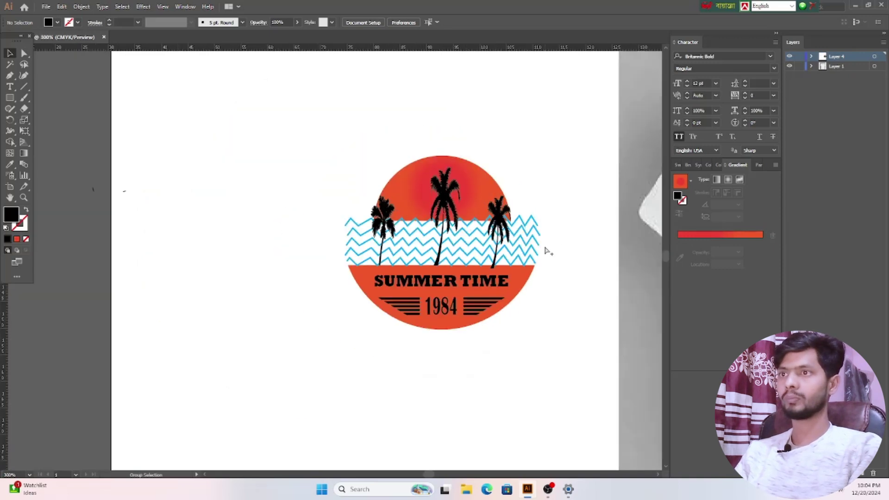
{"action": "scroll", "coordinate": [547, 251], "scroll_direction": "down", "scroll_amount": 2}
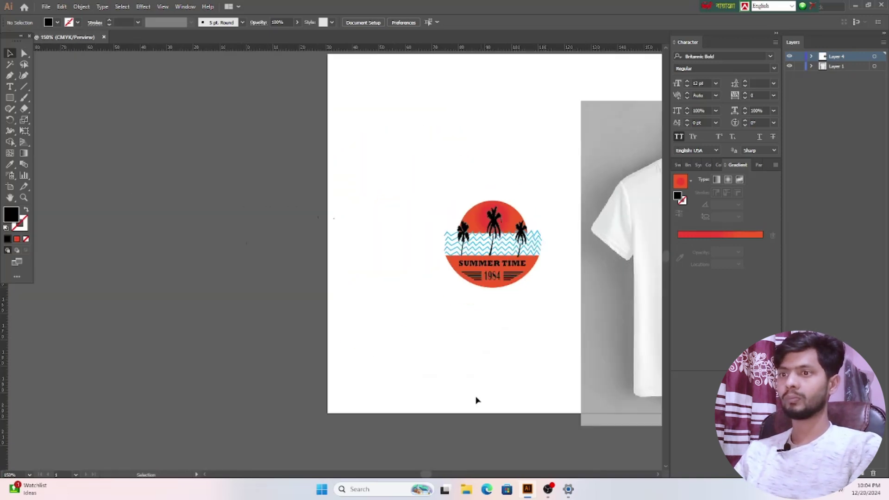
{"action": "left_click_drag", "start_coordinate": [428, 475], "coordinate": [437, 474]}
{"action": "left_click_drag", "start_coordinate": [528, 339], "coordinate": [312, 311]}
{"action": "left_click", "coordinate": [493, 443]}
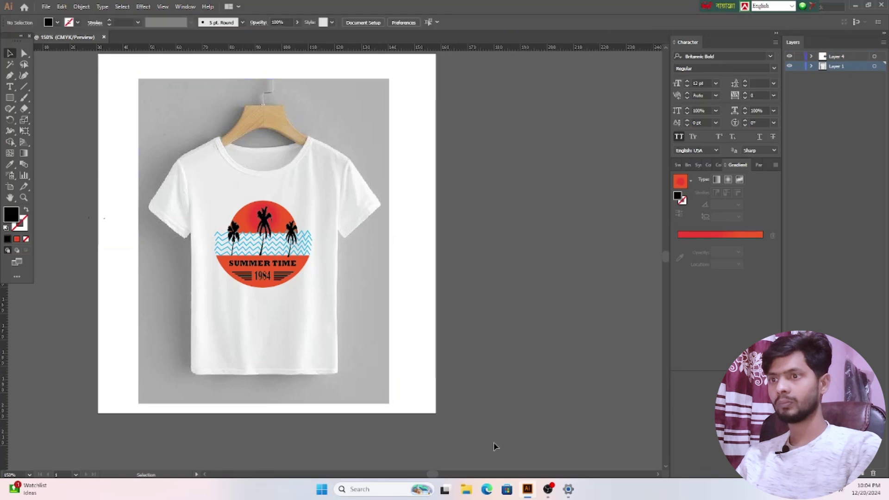
{"action": "left_click_drag", "start_coordinate": [431, 475], "coordinate": [428, 475]}
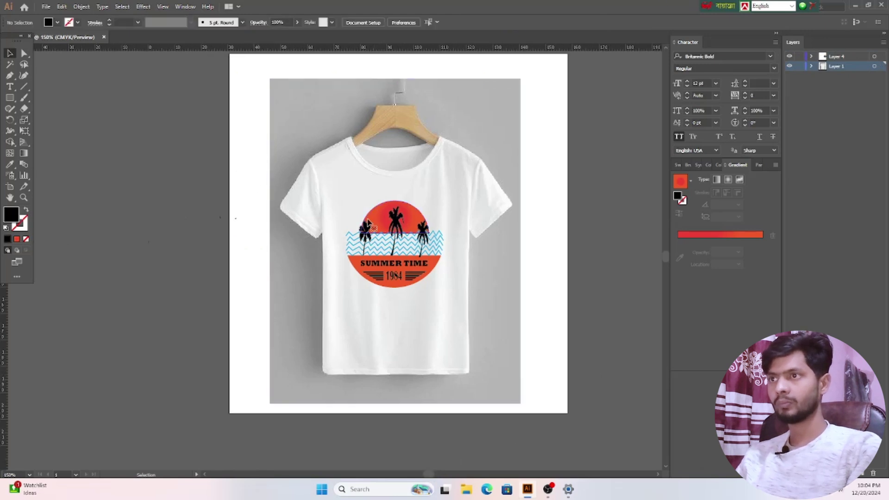
Step: Move the shirt mockup aside to the right and group all the pieces of the summer artwork
{"action": "left_click", "coordinate": [399, 230]}
{"action": "left_click_drag", "start_coordinate": [445, 303], "coordinate": [632, 302]}
{"action": "left_click", "coordinate": [303, 196]}
{"action": "left_click_drag", "start_coordinate": [303, 195], "coordinate": [453, 299]}
{"action": "right_click", "coordinate": [407, 268]}
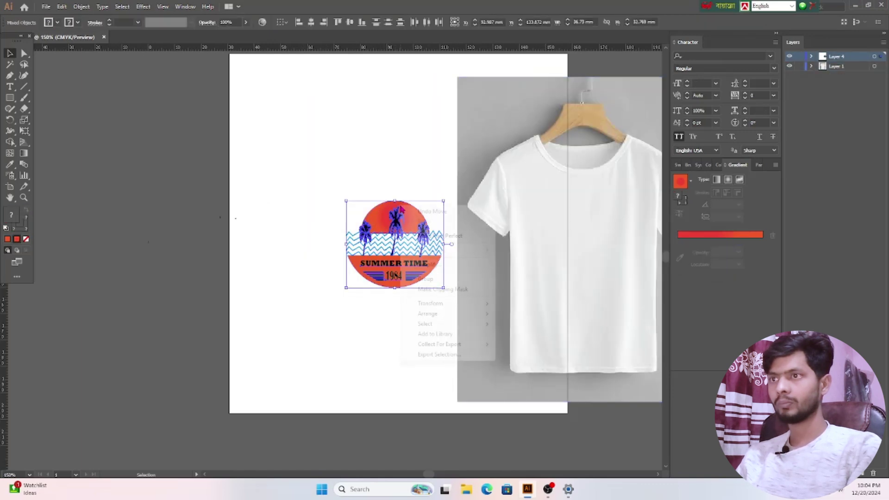
{"action": "left_click", "coordinate": [425, 279]}
Step: Move the shirt mockup back behind the artwork and enlarge the grouped design to about 39 by 36 mm
{"action": "left_click_drag", "start_coordinate": [618, 291], "coordinate": [424, 284]}
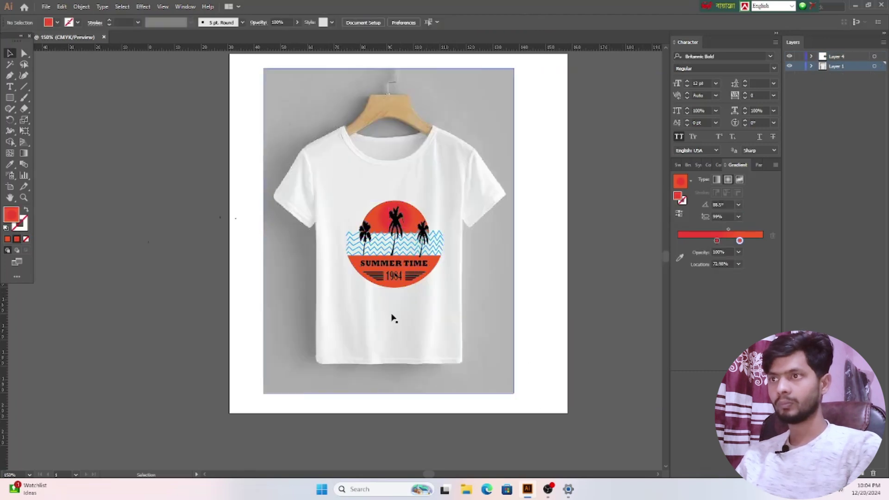
{"action": "left_click", "coordinate": [418, 257]}
{"action": "left_click_drag", "start_coordinate": [348, 202], "coordinate": [341, 190]}
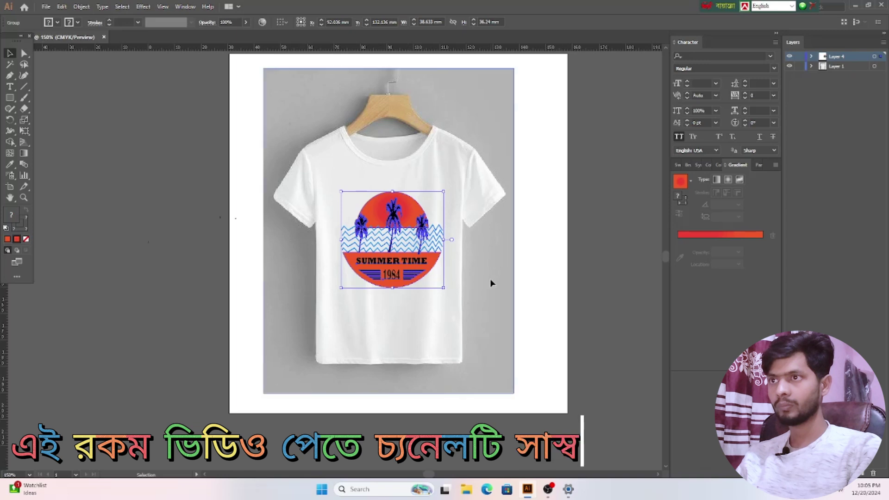
Step: Shift the shirt mockup slightly down and align it with the grouped design on their horizontal centers
{"action": "mouse_move", "coordinate": [286, 167]}
{"action": "left_mouse_down"}
{"action": "mouse_move", "coordinate": [294, 165]}
{"action": "mouse_move", "coordinate": [285, 151]}
{"action": "left_mouse_up"}
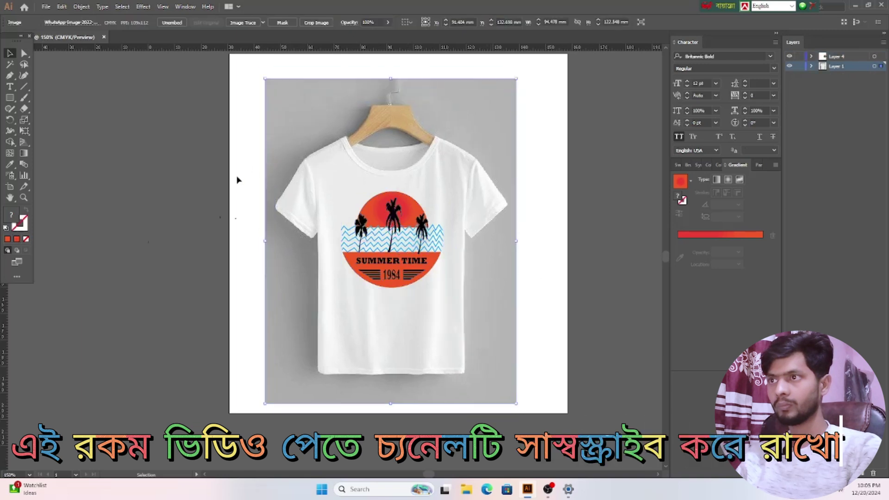
{"action": "left_click_drag", "start_coordinate": [247, 188], "coordinate": [435, 295]}
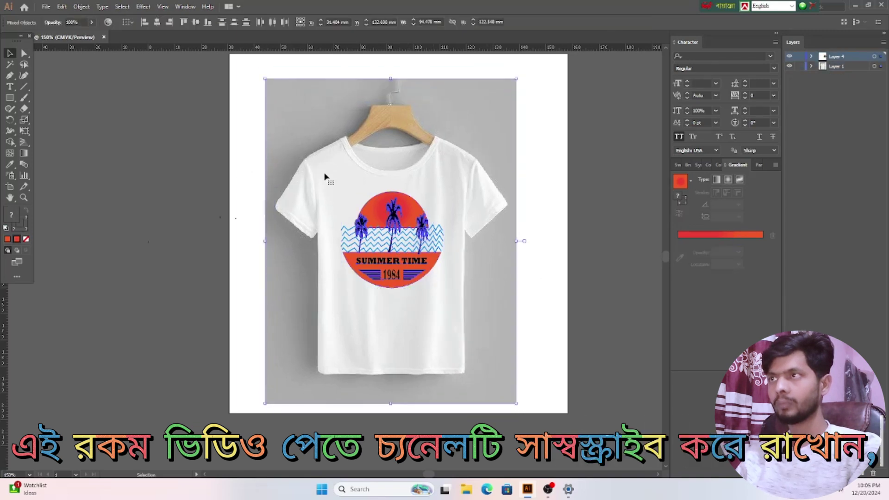
{"action": "left_click", "coordinate": [157, 22]}
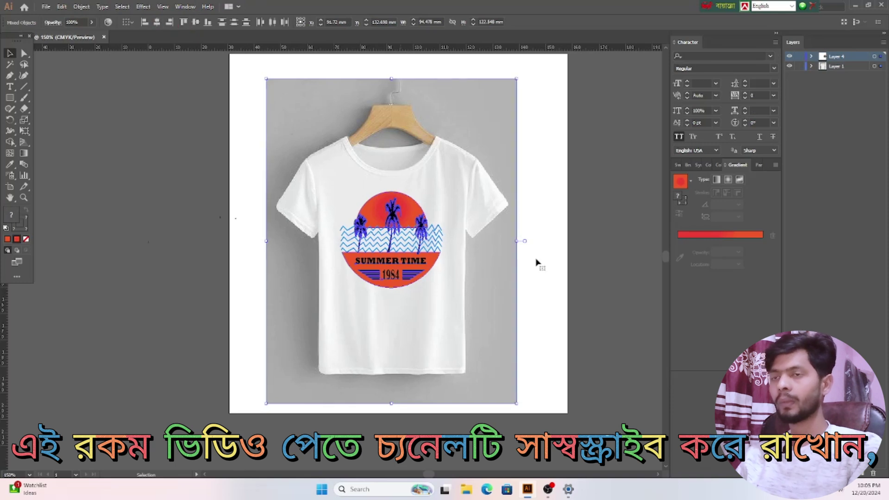
{"action": "left_click", "coordinate": [634, 318]}
Step: Nudge the shirt mockup up about 3 mm so the design sits slightly lower on the chest
{"action": "scroll", "coordinate": [635, 320], "scroll_direction": "up", "scroll_amount": 1}
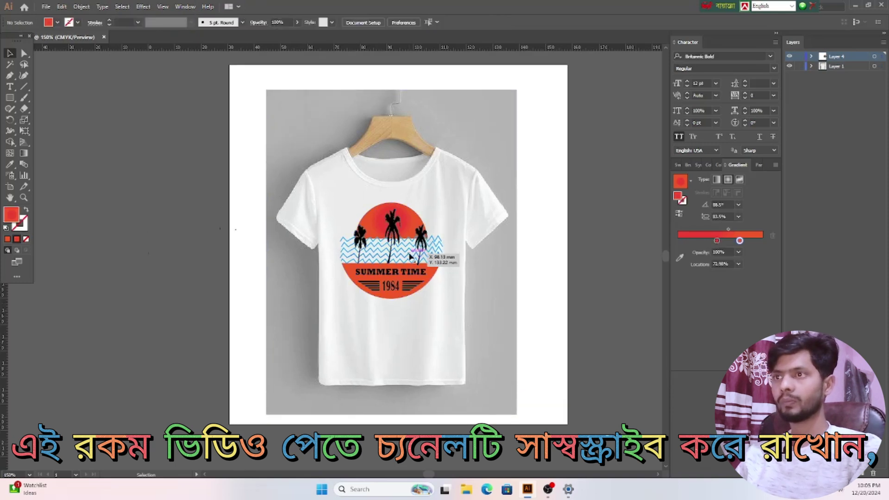
{"action": "left_click", "coordinate": [430, 245]}
{"action": "left_click", "coordinate": [380, 345]}
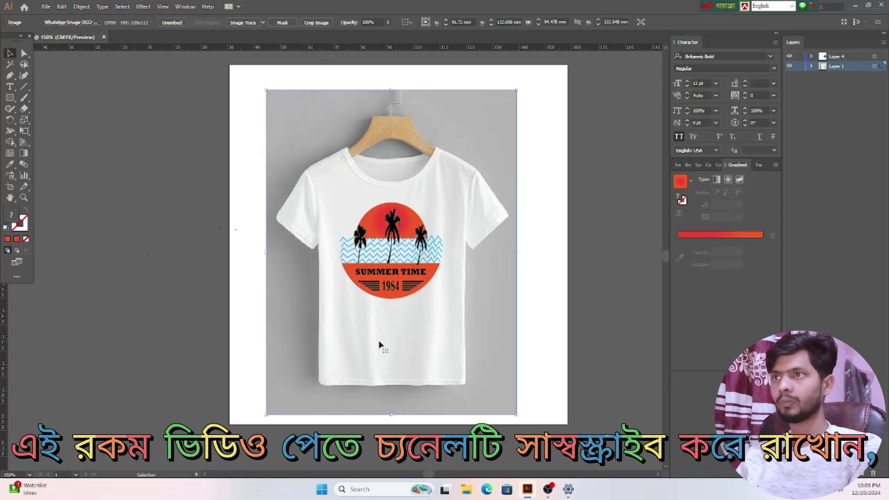
{"action": "key", "text": "Up"}
{"action": "key", "text": "Up"}
{"action": "key", "text": "Up"}
{"action": "key", "text": "Up"}
{"action": "key", "text": "Up"}
{"action": "key", "text": "Up"}
{"action": "key", "text": "Up"}
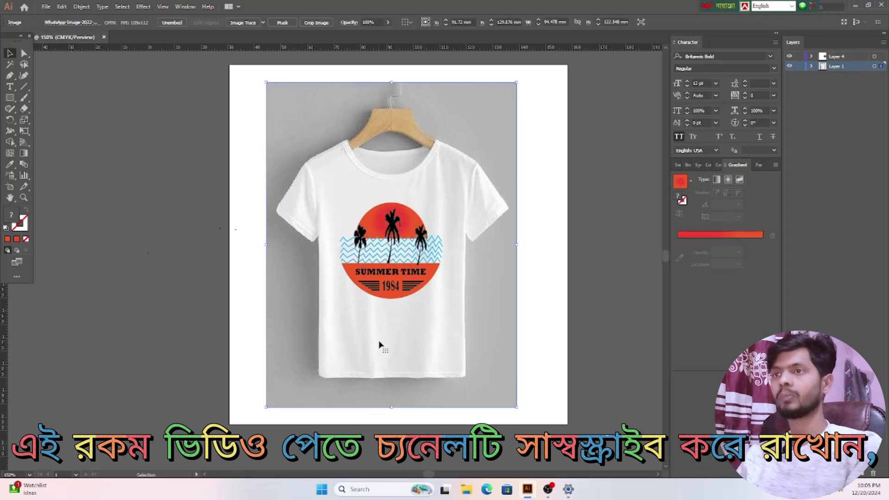
{"action": "left_click", "coordinate": [601, 359]}
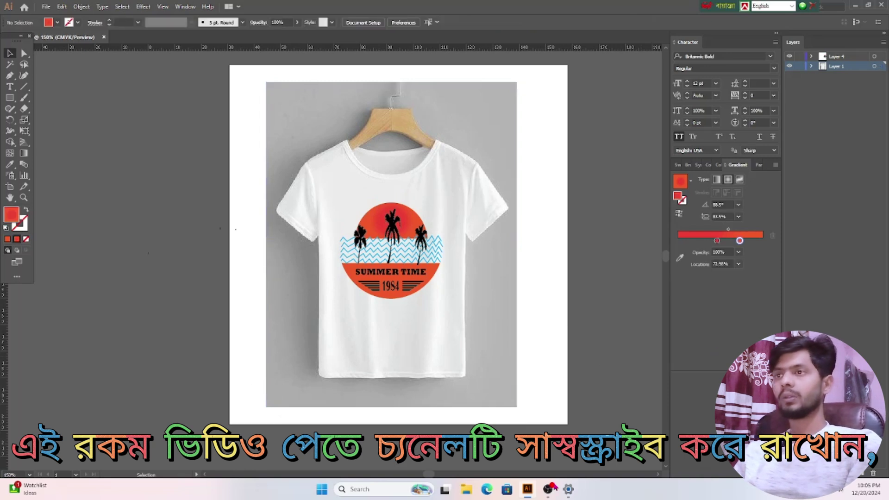